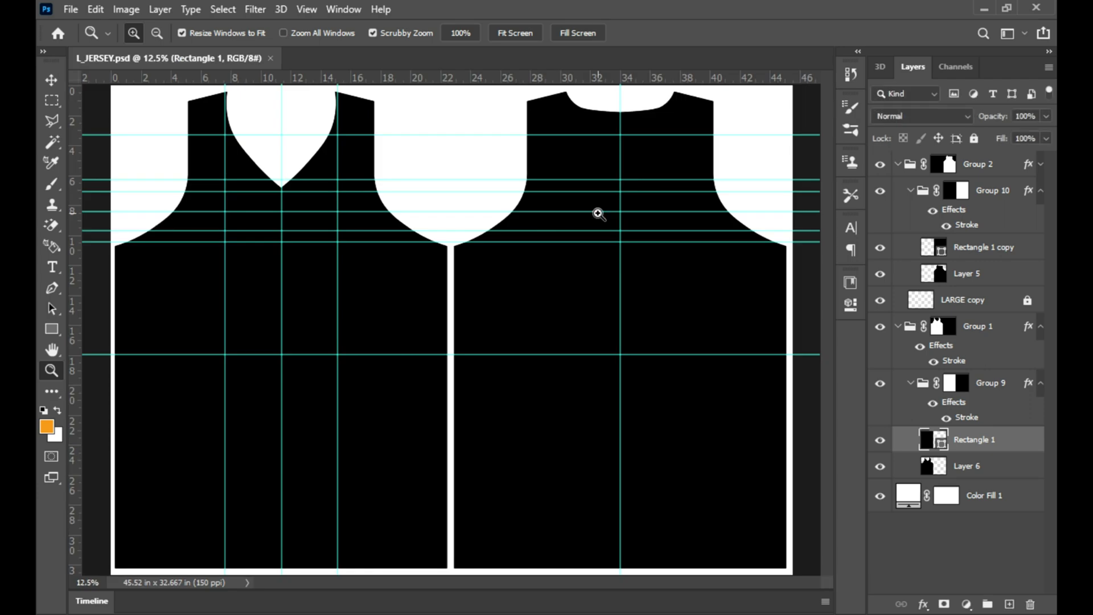
- Fit the jersey canvas to the window and place the BG image into the document
right_click(755, 192)
left_click(765, 204)
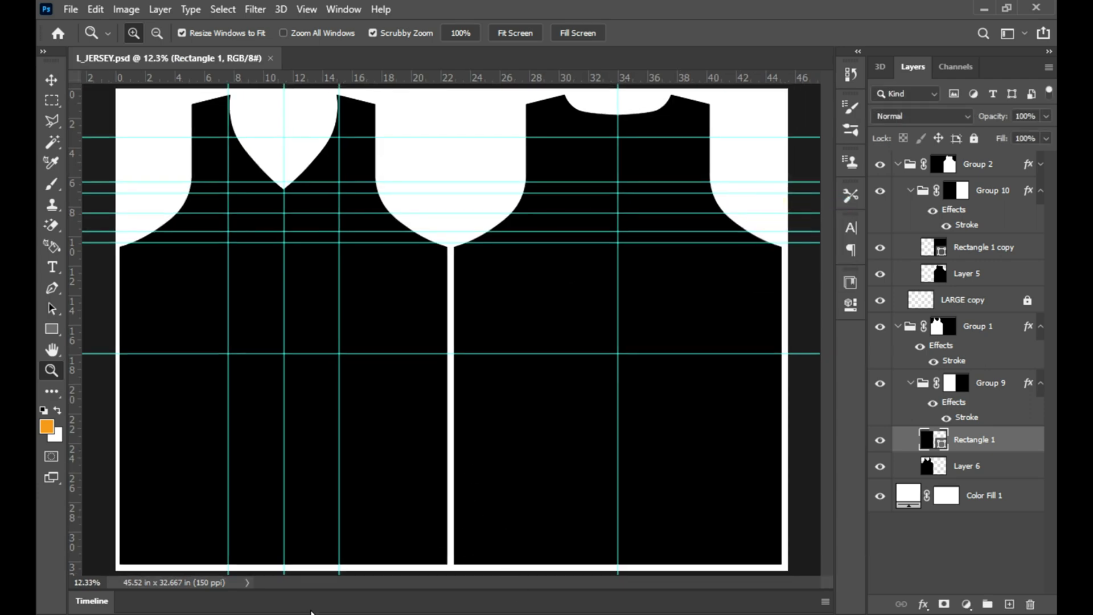
left_click(264, 582)
mouse_move(398, 234)
left_mouse_down()
mouse_move(481, 544)
mouse_move(342, 456)
left_mouse_up()
mouse_move(426, 426)
left_mouse_down()
mouse_move(266, 419)
mouse_move(281, 420)
left_mouse_up()
key("Return")
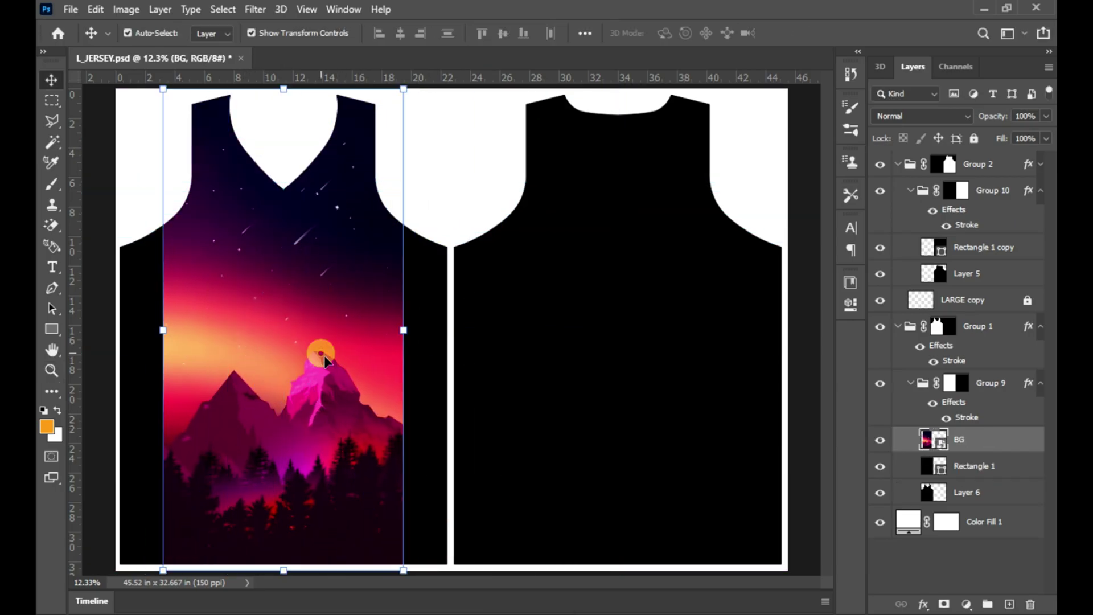
- Scale and position the BG artwork to cover the left jersey
left_click_drag(403, 330, 446, 330)
mouse_move(391, 389)
left_mouse_down()
mouse_move(389, 307)
mouse_move(391, 317)
left_mouse_up()
left_click(802, 33)
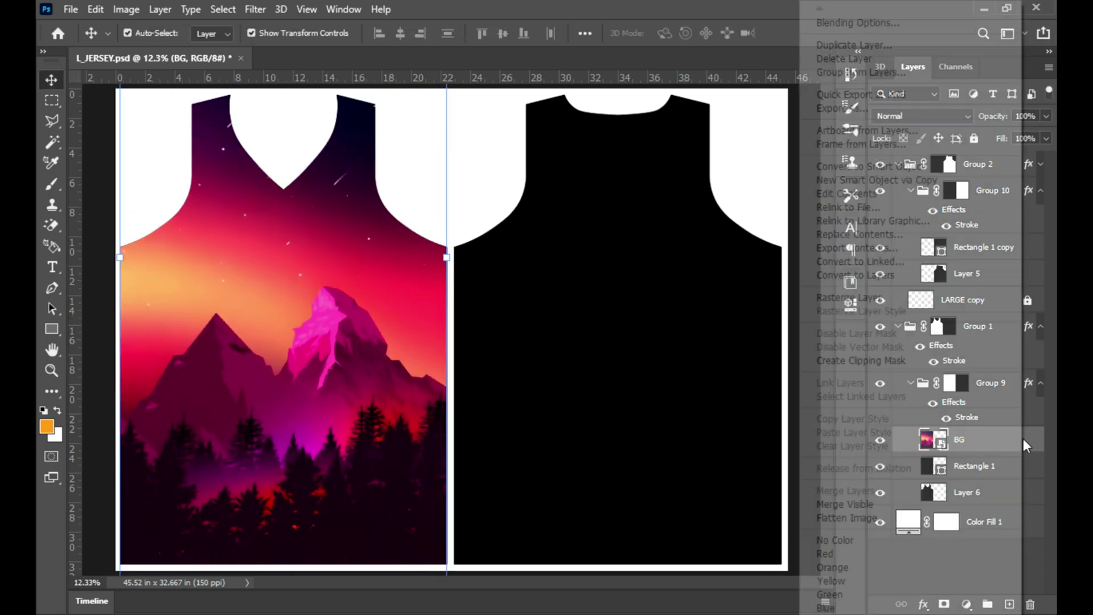
left_click_drag(353, 466, 367, 395)
- Duplicate the BG artwork onto the right jersey and select the BG copy layer
left_click_drag(1011, 443, 962, 192)
left_click(399, 34)
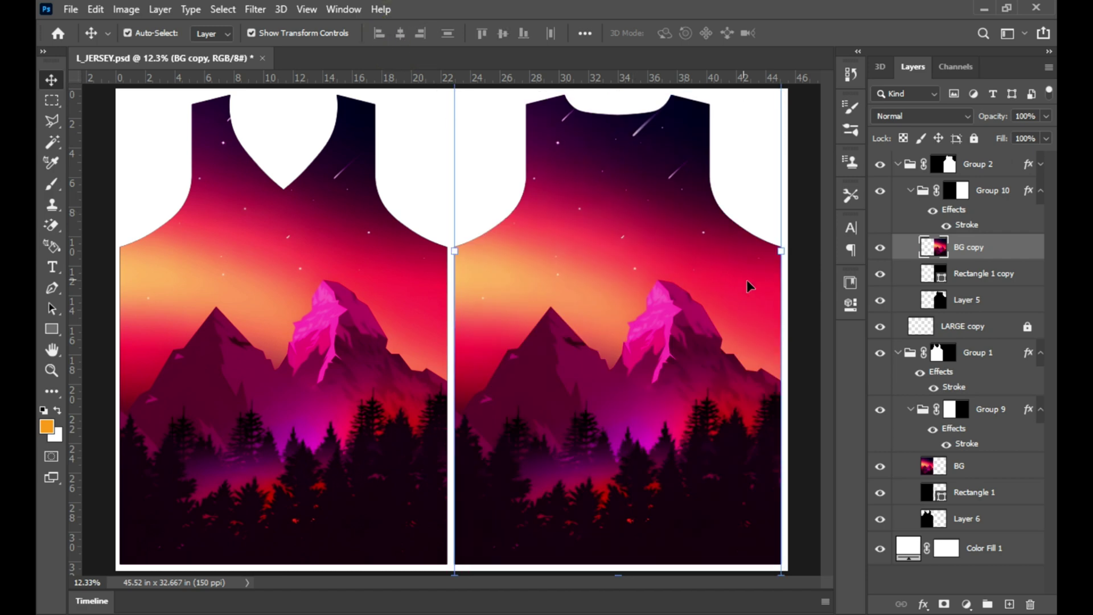
left_click(812, 307)
scroll(568, 310, "up", 1)
scroll(568, 309, "down", 1)
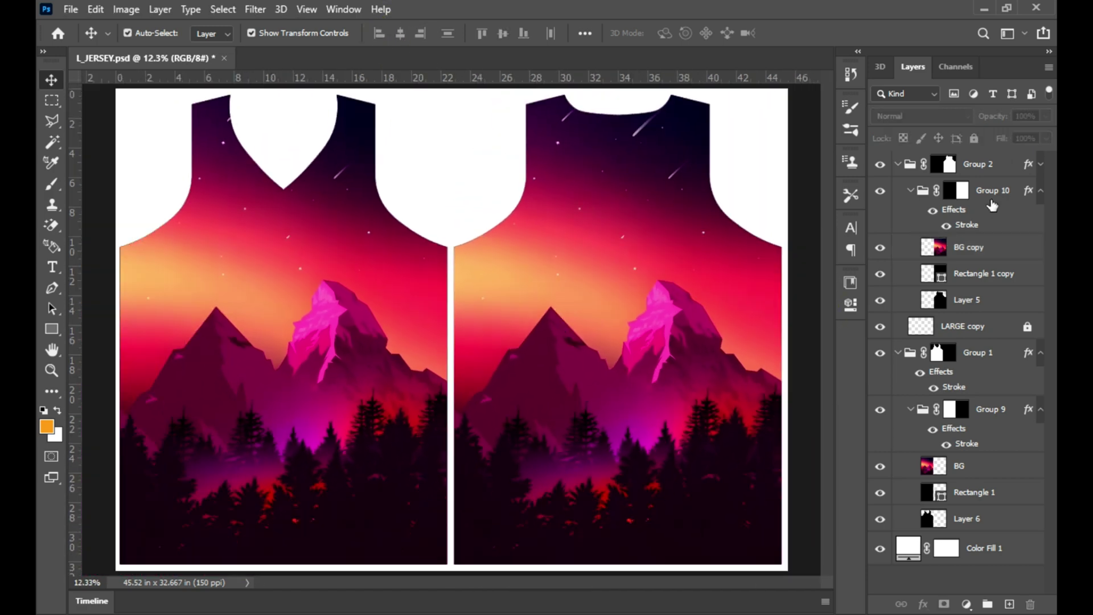
left_click(956, 190)
left_click(968, 247)
- Drag the 'ZG new Logo2_white bg' logo onto the right jersey's chest
left_click(411, 546)
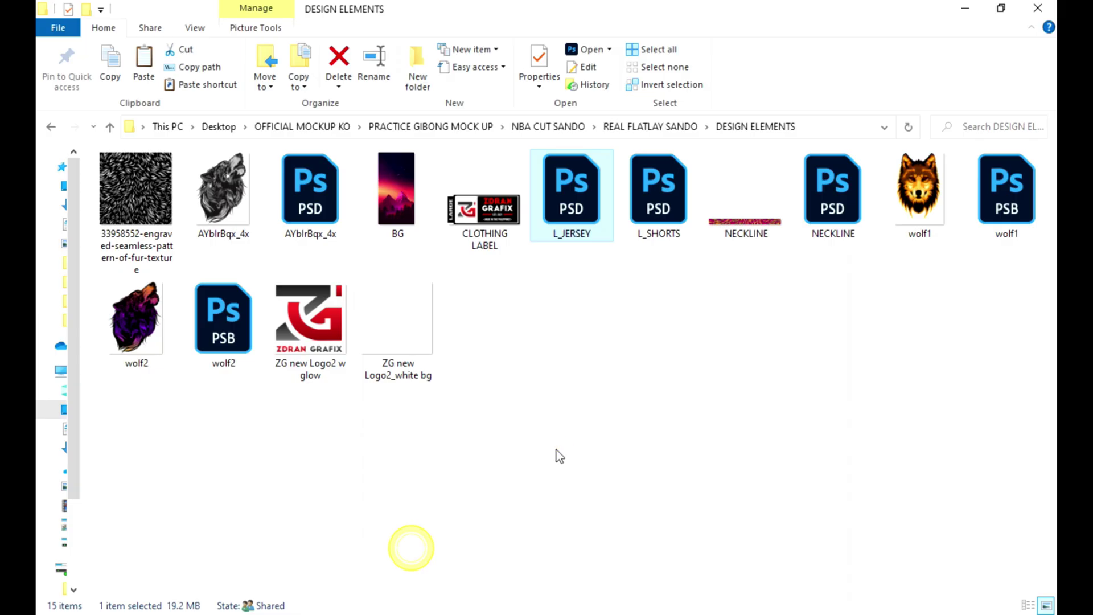
left_click(433, 307)
left_click_drag(393, 342, 634, 200)
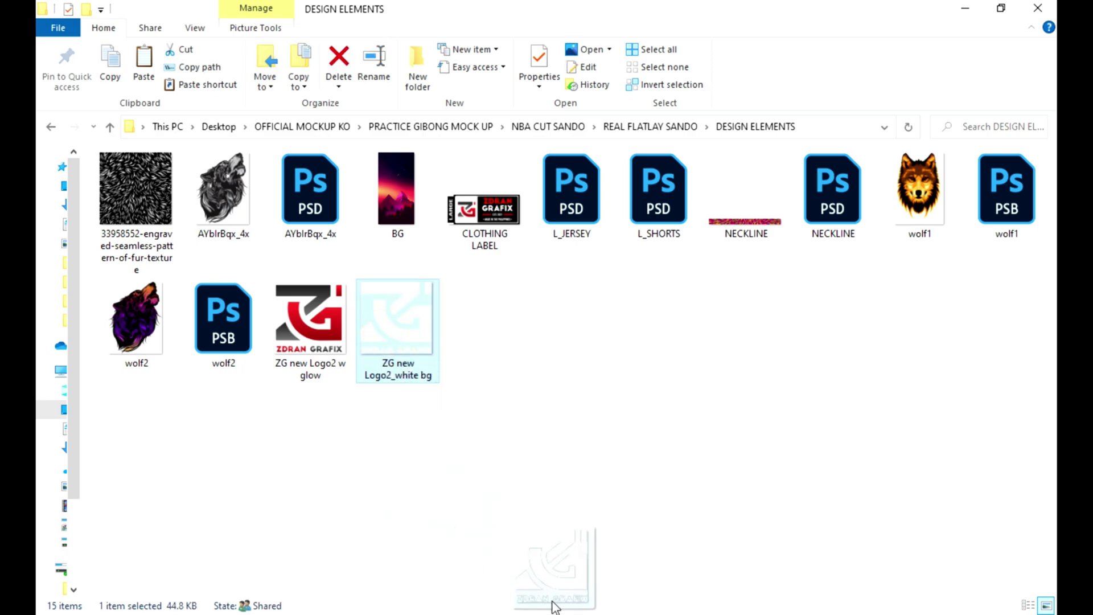
left_click_drag(452, 319, 619, 186)
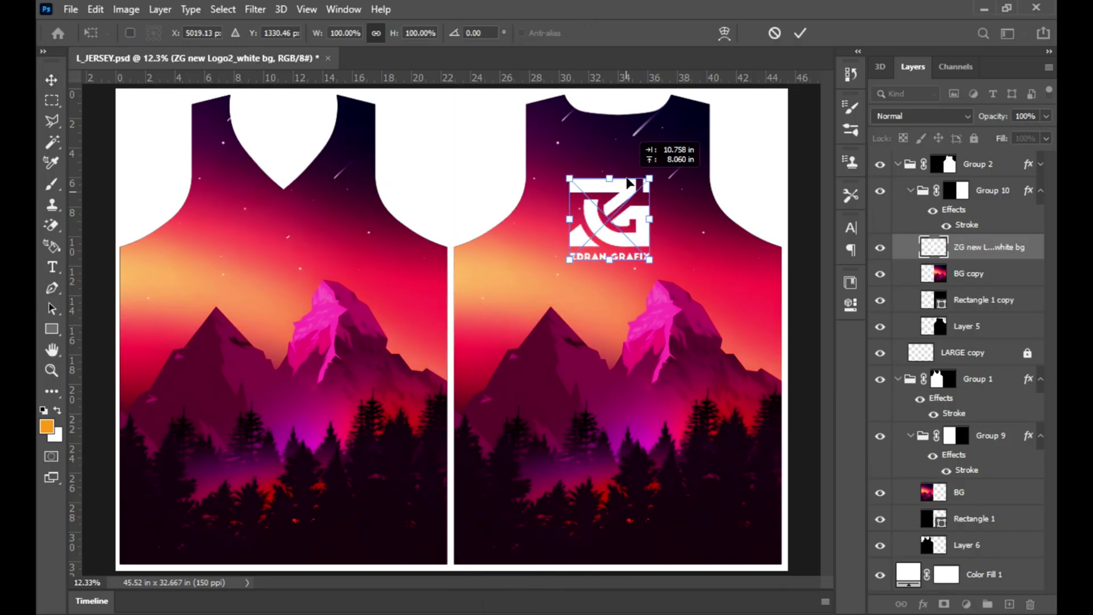
- Commit the ZG logo, set its height to 2.5 in, and centre it on the chest
left_click(800, 33)
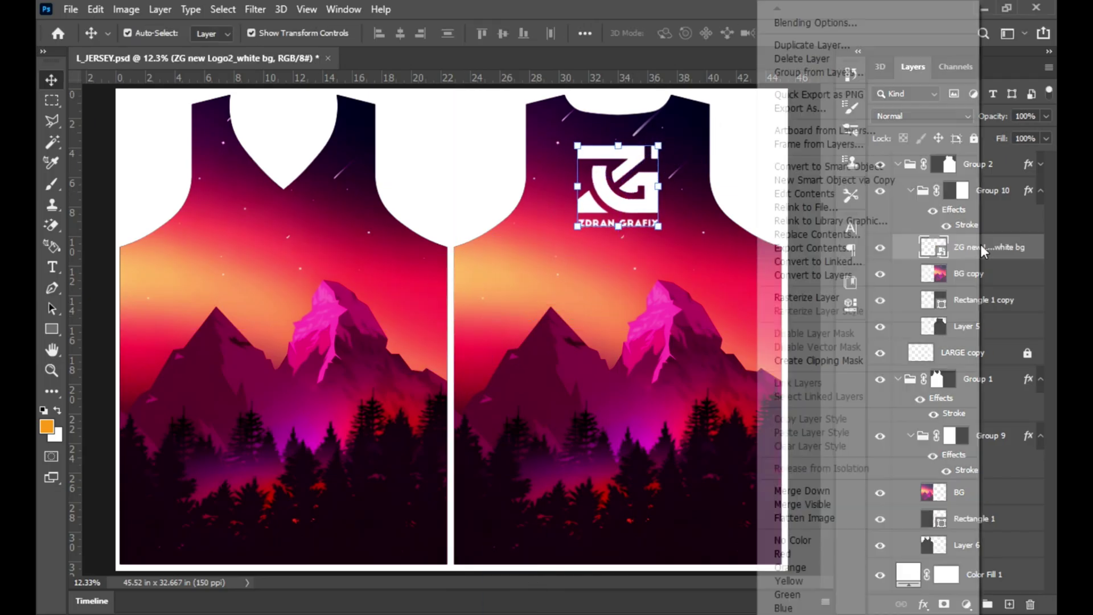
left_click(852, 302)
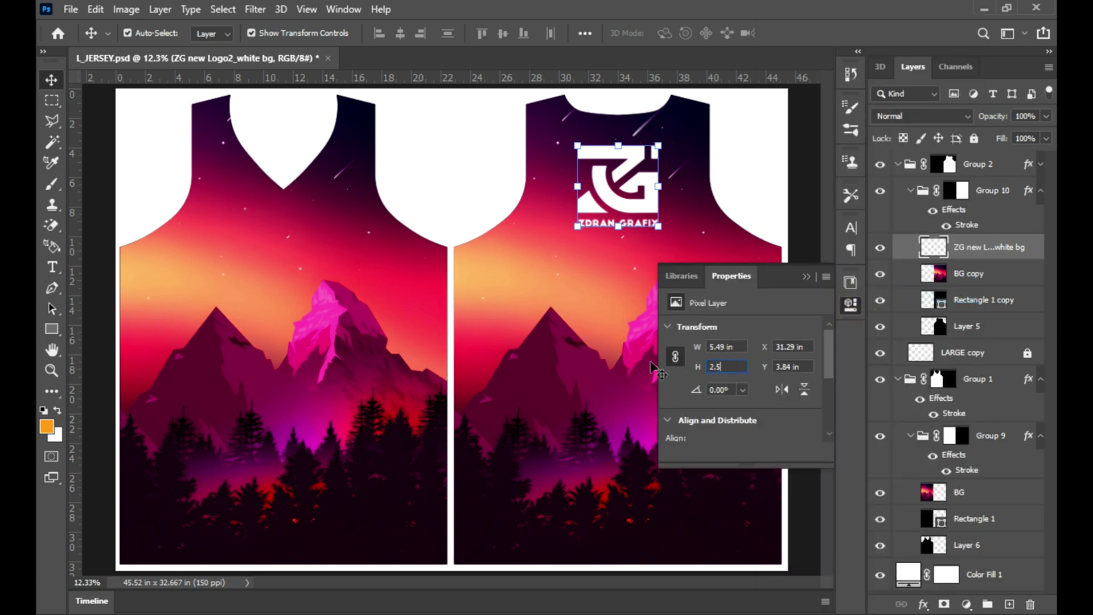
key("Return")
left_click(805, 276)
scroll(598, 145, "up", 2)
mouse_move(624, 161)
left_mouse_down()
mouse_move(659, 161)
mouse_move(638, 168)
left_mouse_up()
key("ctrl+semicolon")
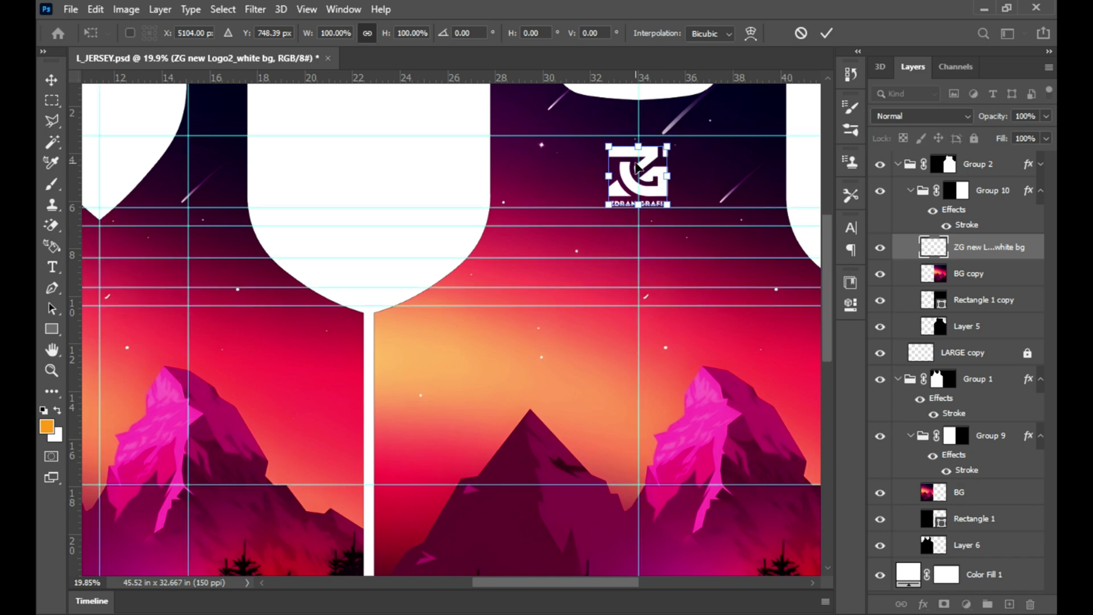
key("Return")
- Check the logo's size and position values in the Properties panel
scroll(626, 182, "down", 3)
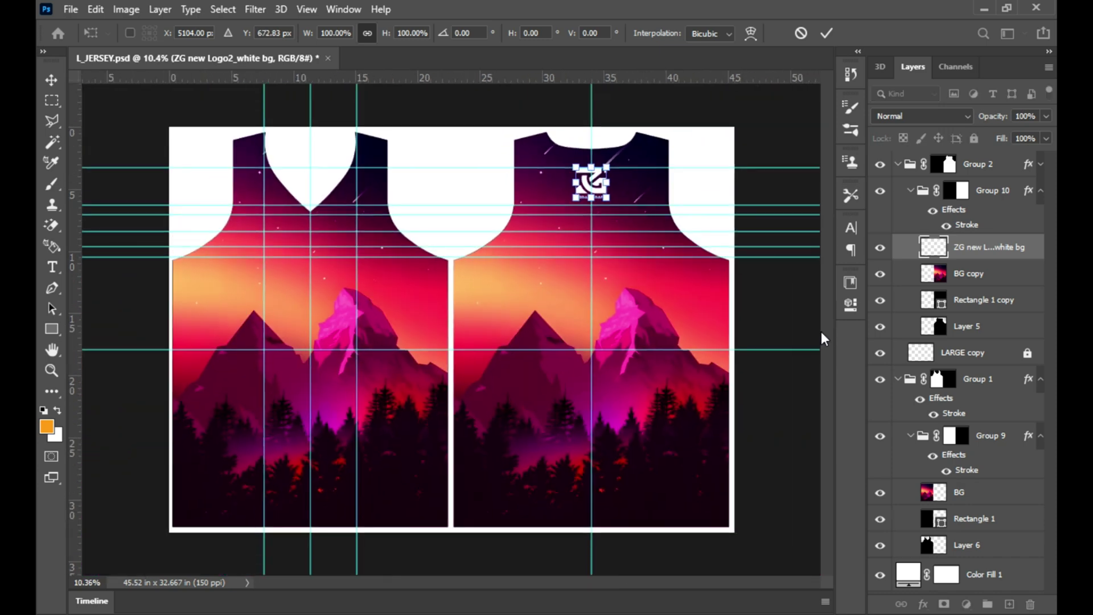
scroll(597, 219, "up", 2)
left_click(851, 306)
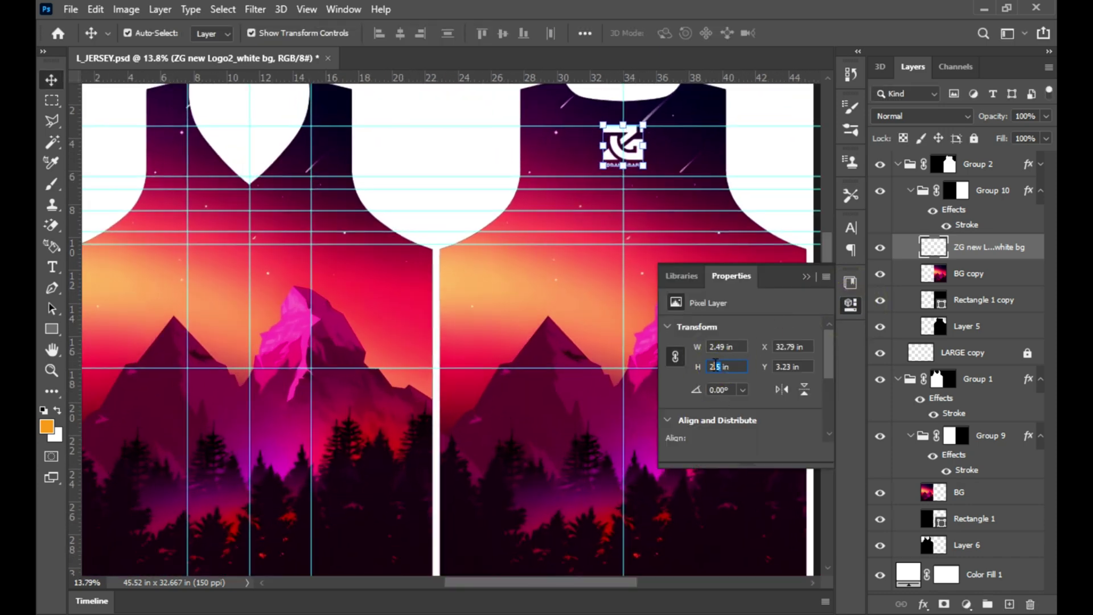
scroll(776, 171, "down", 1)
scroll(654, 188, "up", 3)
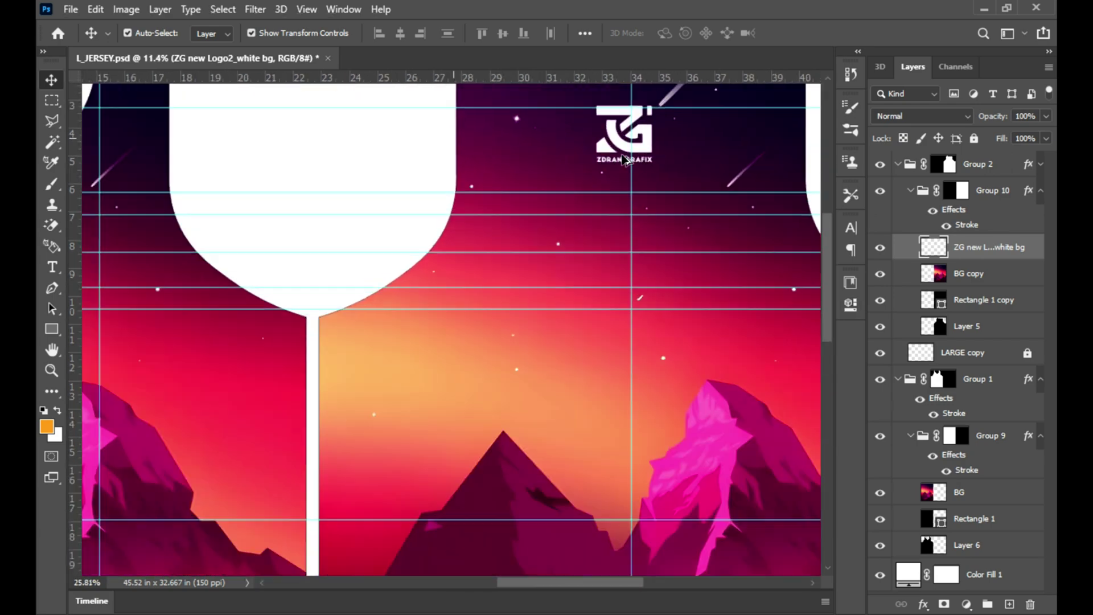
scroll(656, 188, "up", 2)
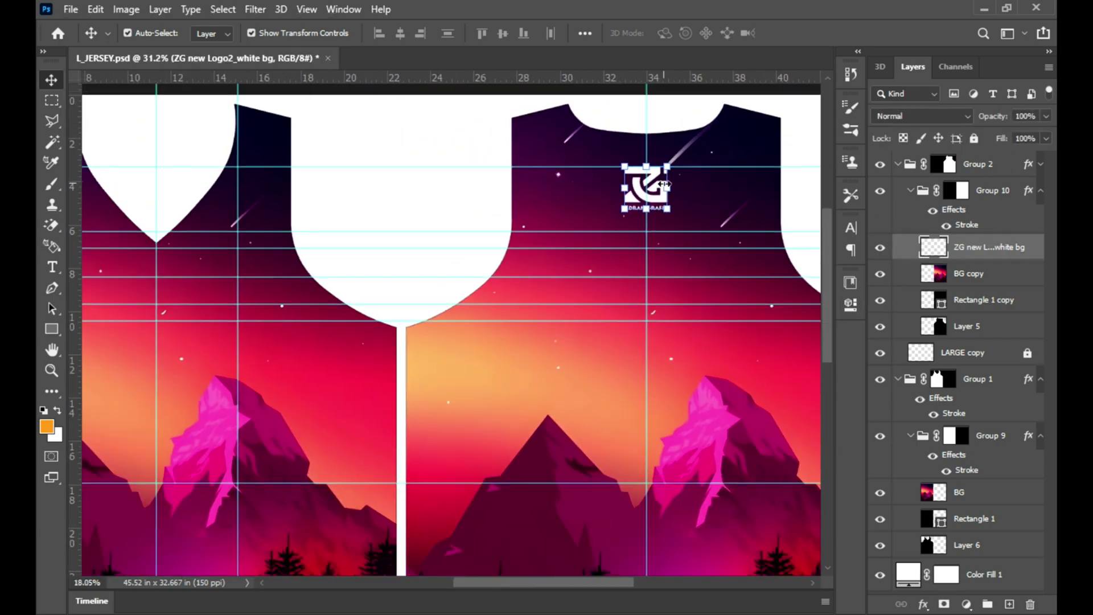
scroll(655, 185, "down", 3)
scroll(621, 177, "down", 1)
scroll(557, 152, "up", 2)
- Alt-drag a copy of the ZG logo onto the left jersey's chest
left_click(556, 152)
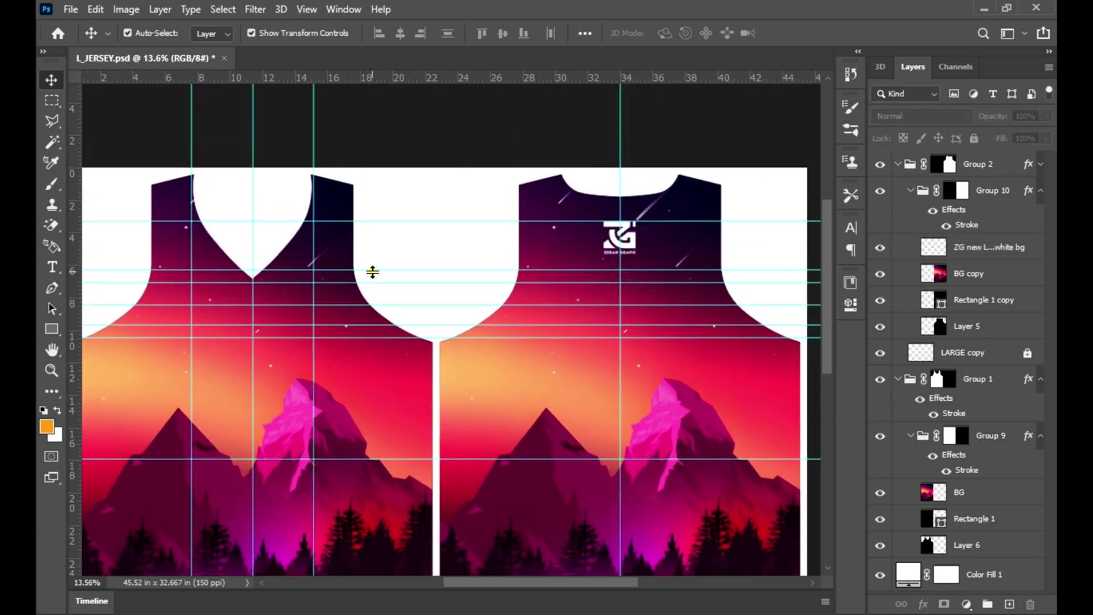
left_click_drag(608, 246, 181, 298)
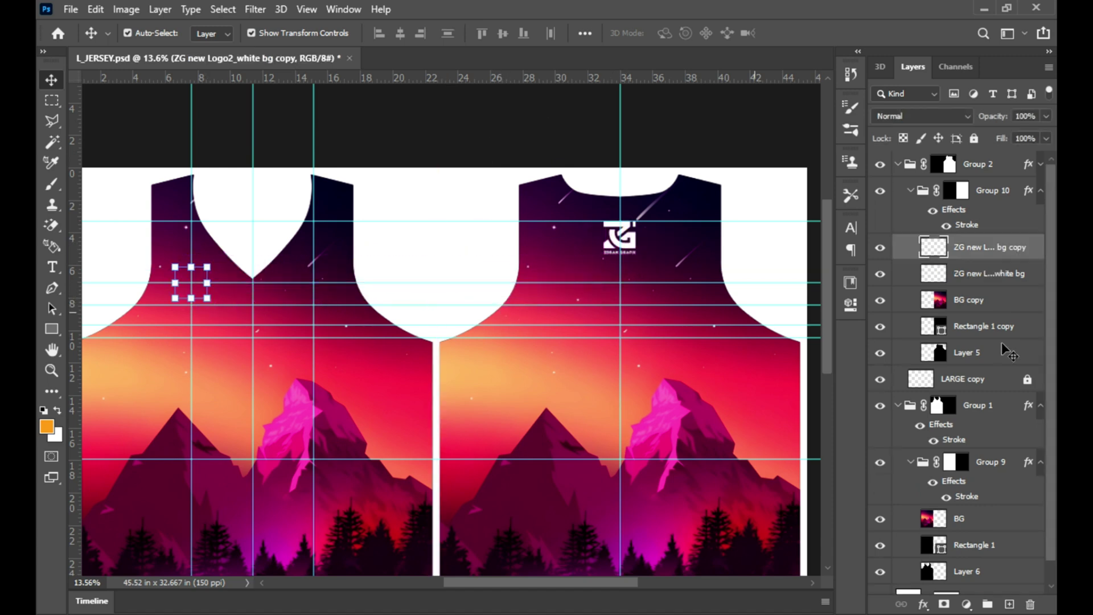
left_click_drag(1012, 246, 987, 485)
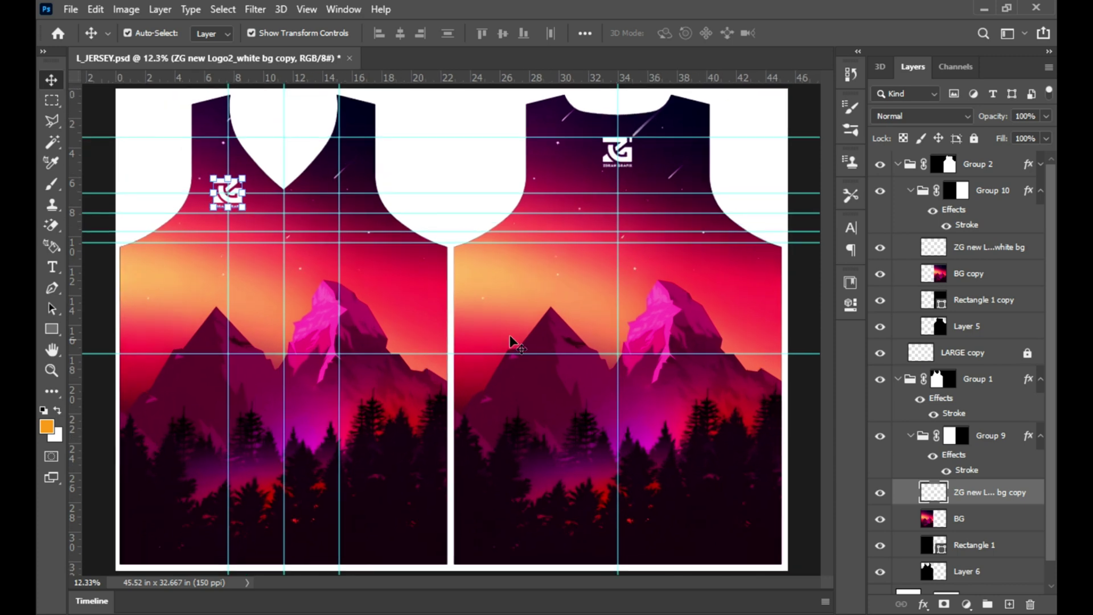
left_click(805, 281)
scroll(602, 305, "up", 3)
- Add a text layer below the logo reading 'ZDRAN'
scroll(592, 299, "down", 1)
key("t")
left_click(571, 289)
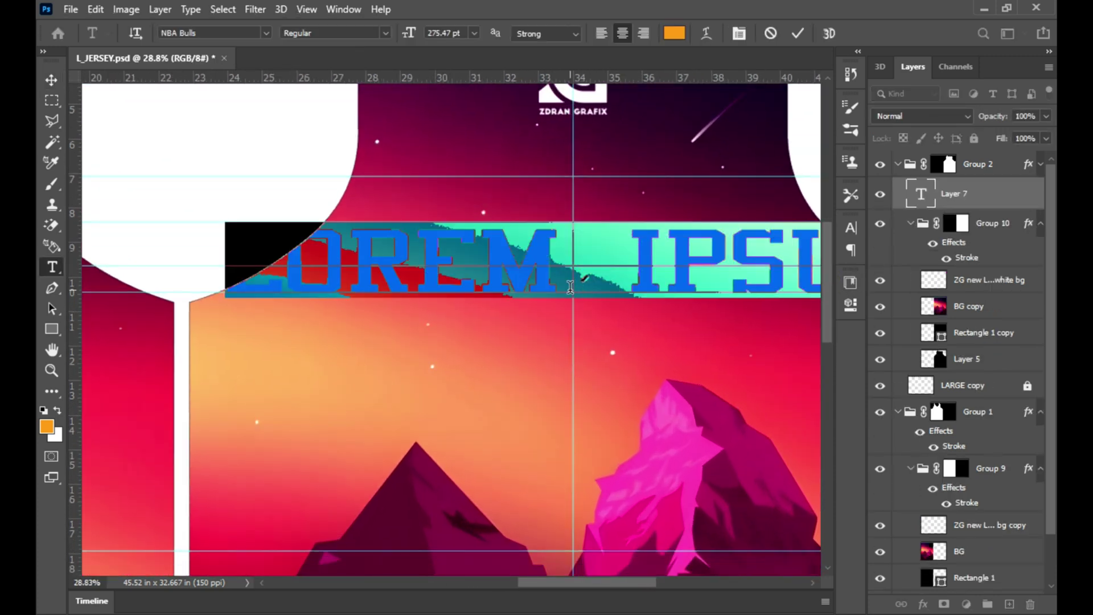
left_click(570, 288)
type("ZDRAN")
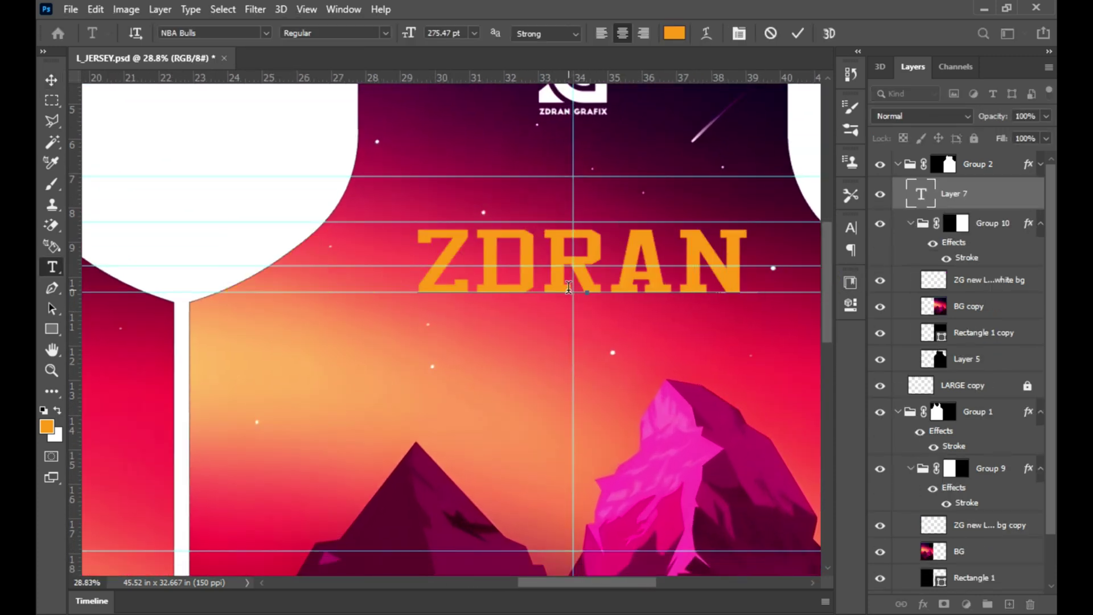
- Set the ZDRAN text font to LEGEND in the Character panel
key("ctrl+a")
left_click(850, 227)
left_click(723, 248)
type("LEGEND")
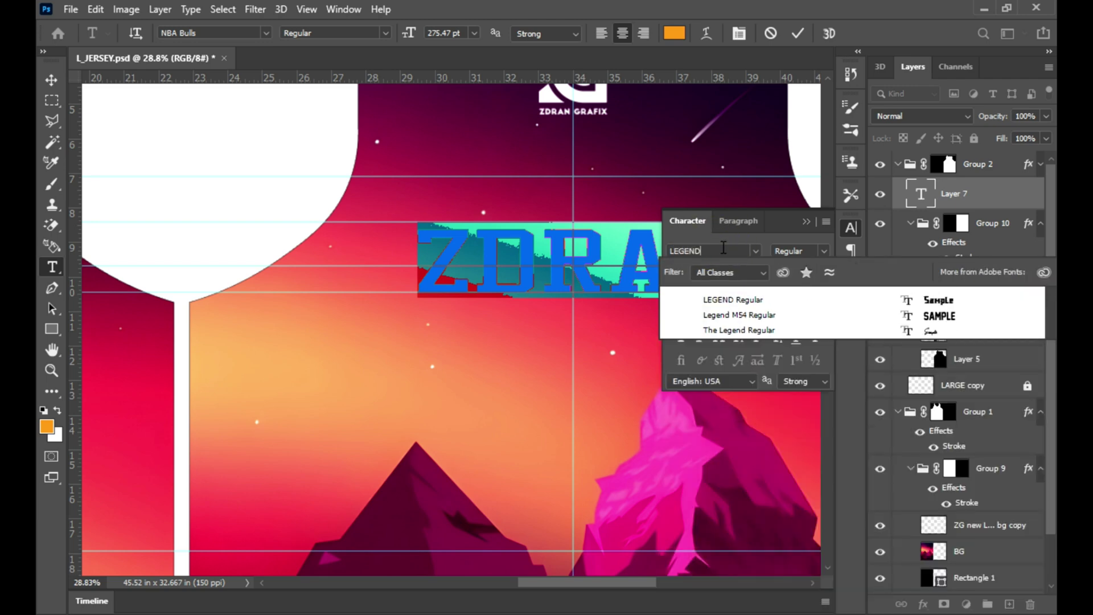
key("Return")
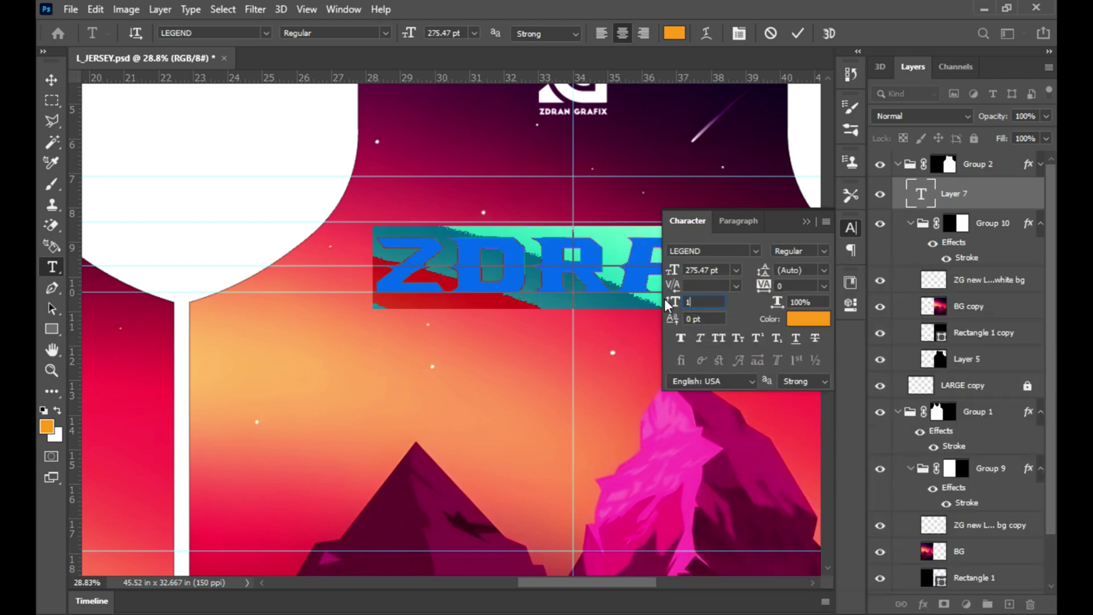
key("Return")
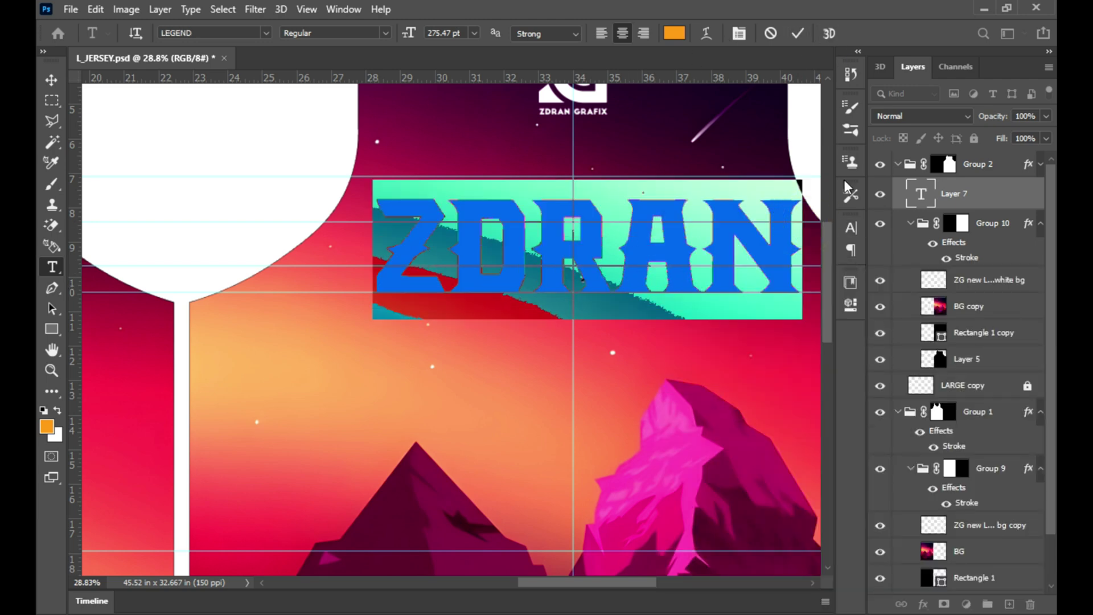
- Colour the ZDRAN text white (#ffffff) and commit the edit
left_click(851, 227)
left_click(808, 317)
type("ffffff")
left_click(927, 327)
left_click(980, 194)
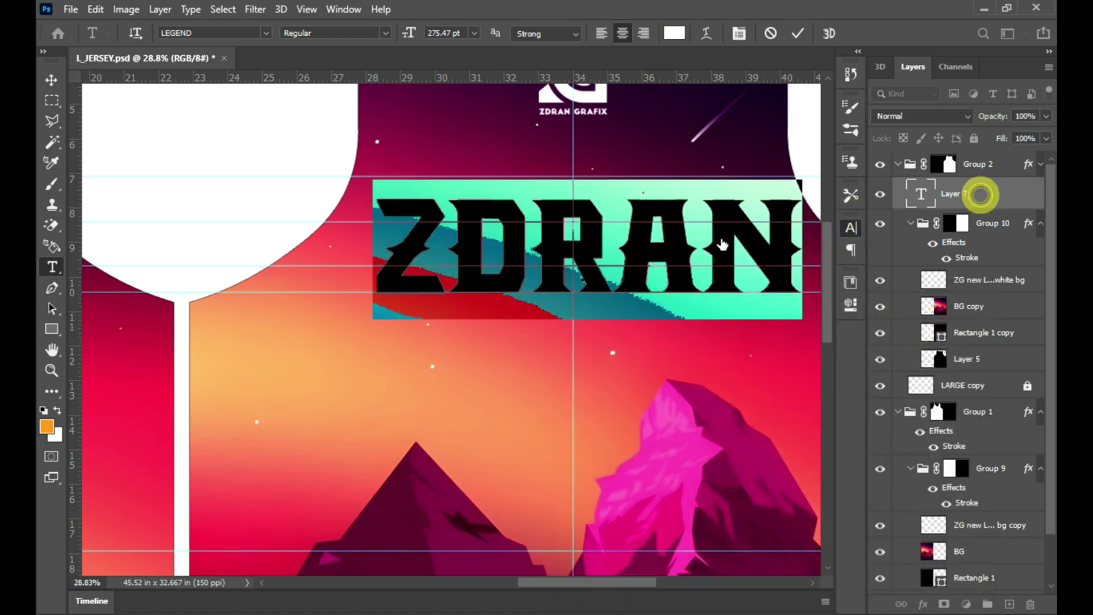
scroll(569, 284, "down", 3)
key("v")
- Shrink the ZDRAN text and move it up just beneath the logo
scroll(569, 285, "up", 3)
left_click(852, 229)
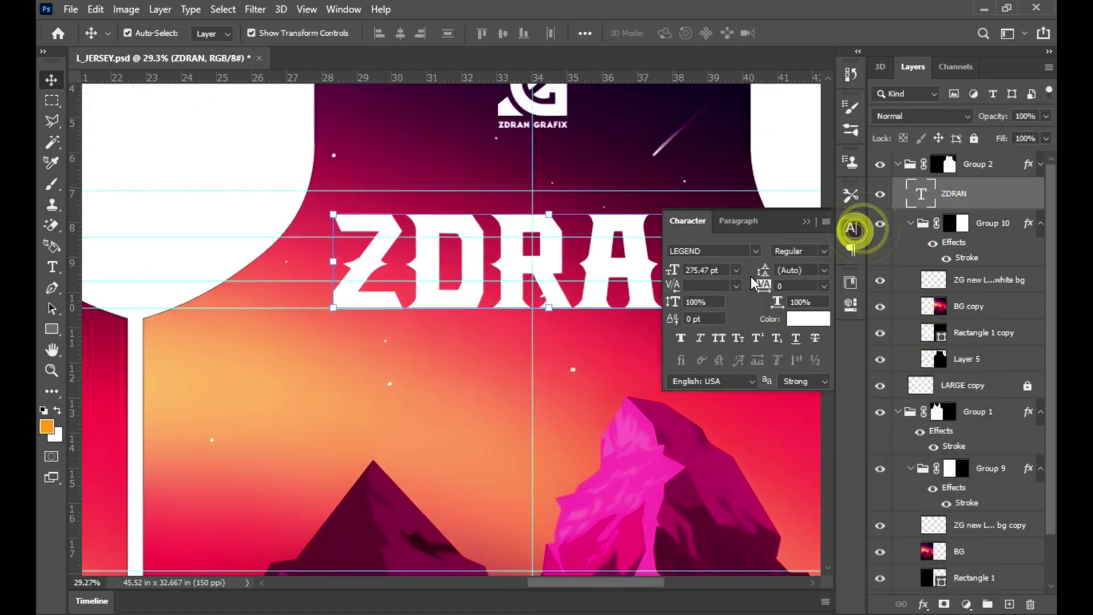
left_click(806, 221)
scroll(569, 284, "up", 1)
mouse_move(629, 271)
left_mouse_down()
mouse_move(617, 260)
mouse_move(619, 221)
left_mouse_up()
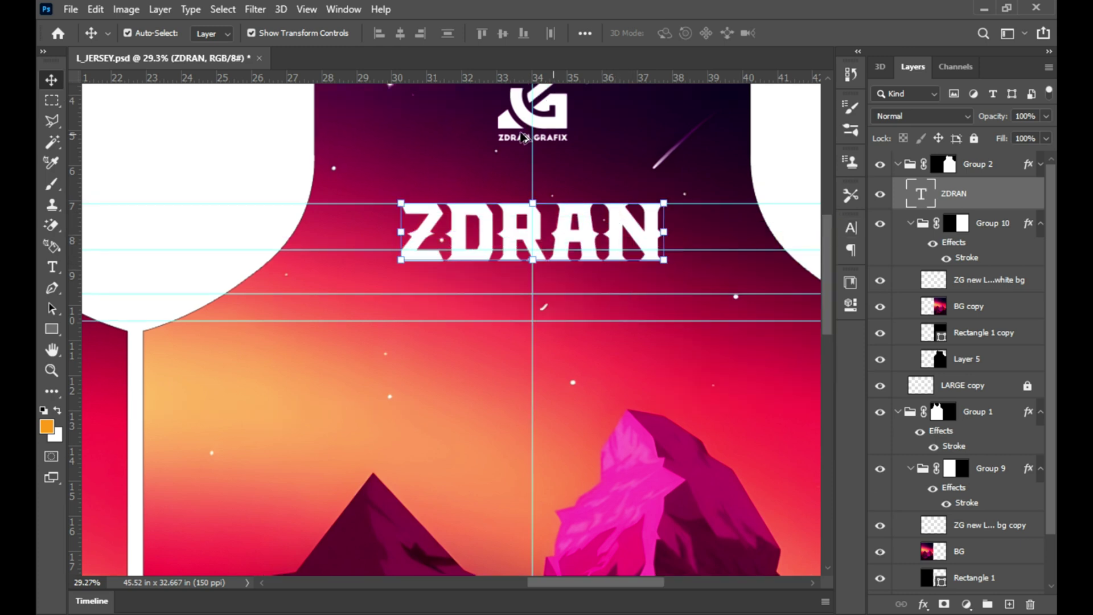
scroll(524, 128, "up", 5)
key("m")
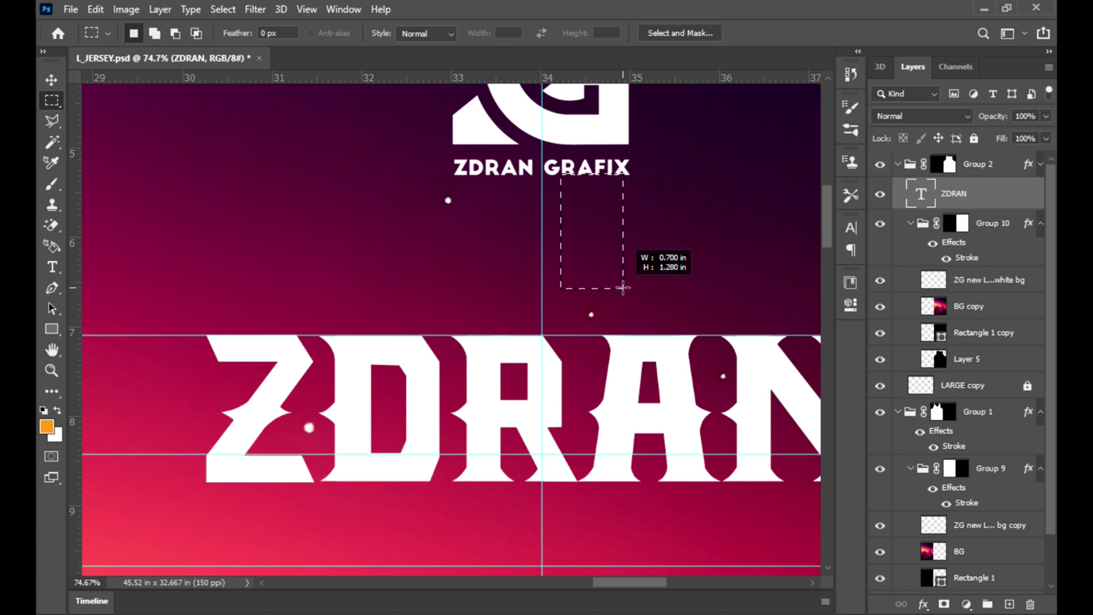
- Raise the horizontal guide and align ZDRAN onto it below the badge
key("v")
left_click_drag(604, 297, 604, 288)
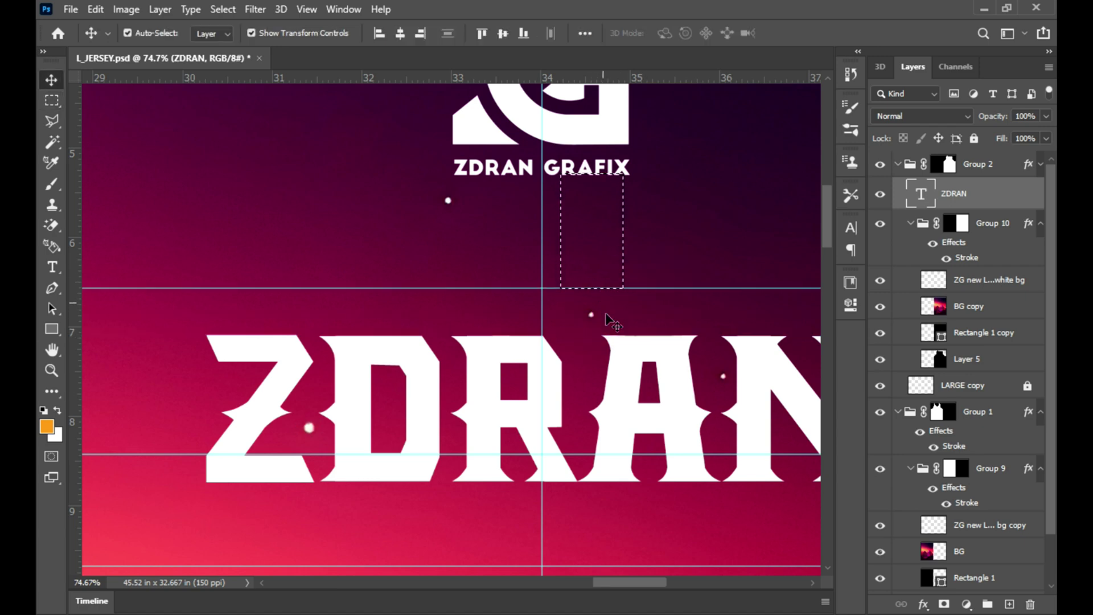
left_click_drag(622, 359, 621, 311)
key("Down")
key("Down")
key("Down")
key("Down")
key("Down")
key("Down")
key("Down")
key("Down")
key("Down")
scroll(602, 313, "down", 2)
scroll(515, 305, "down", 3)
scroll(549, 387, "up", 2)
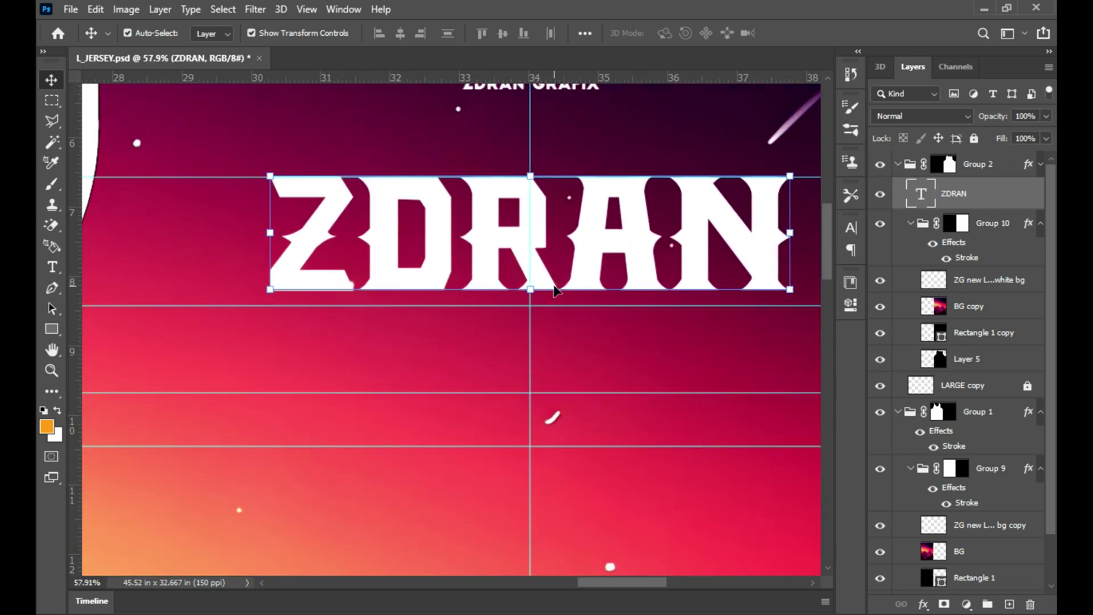
key("m")
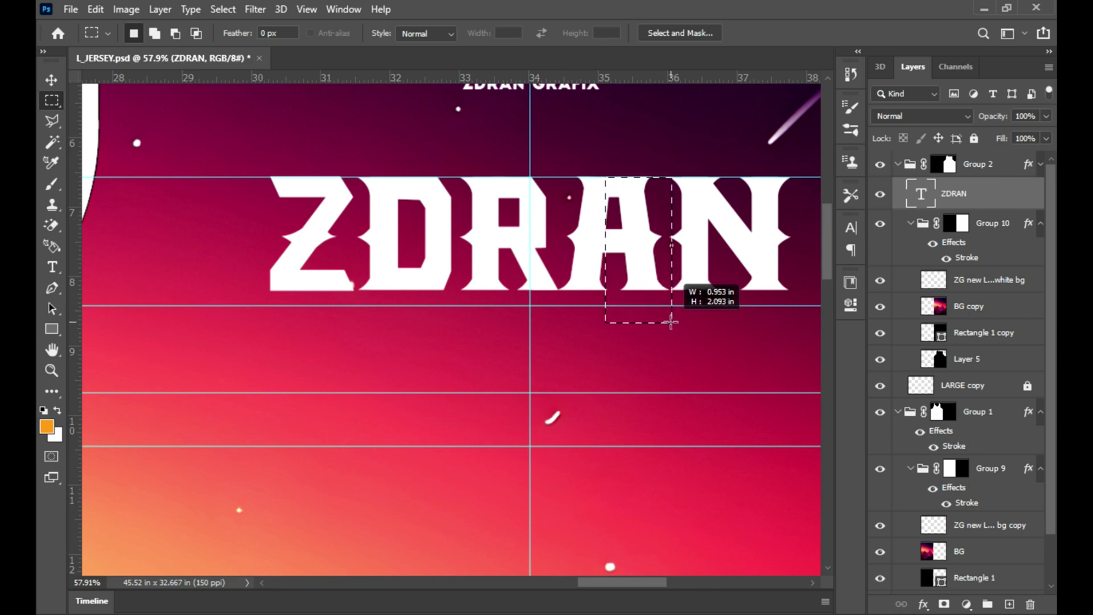
key("v")
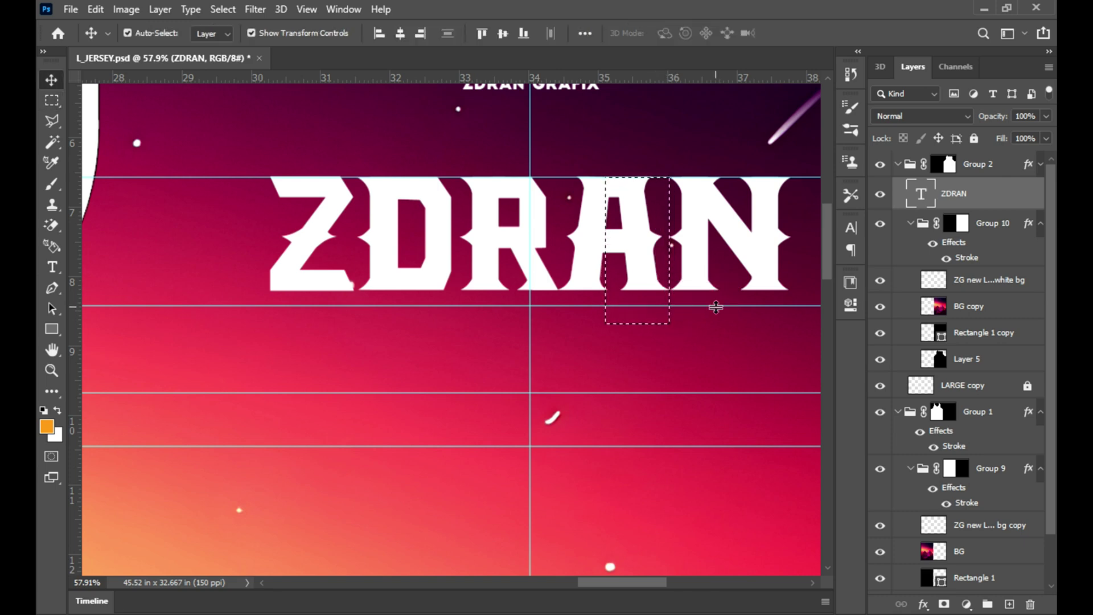
- Change the ZDRAN font size, commit, and nudge the name slightly down
double_click(711, 280)
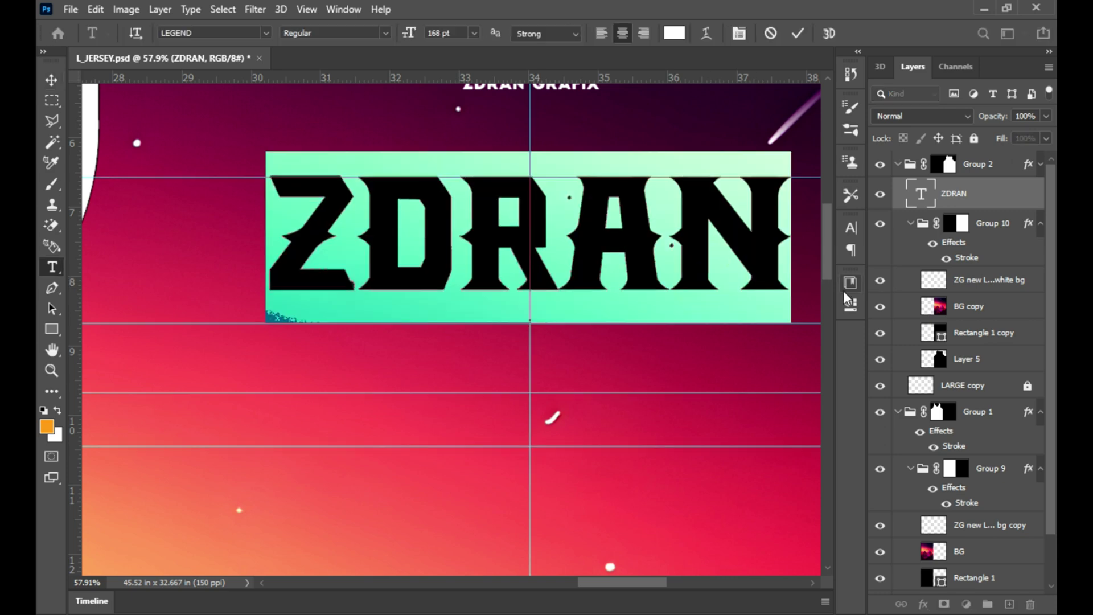
left_click(850, 228)
left_click_drag(682, 306, 700, 305)
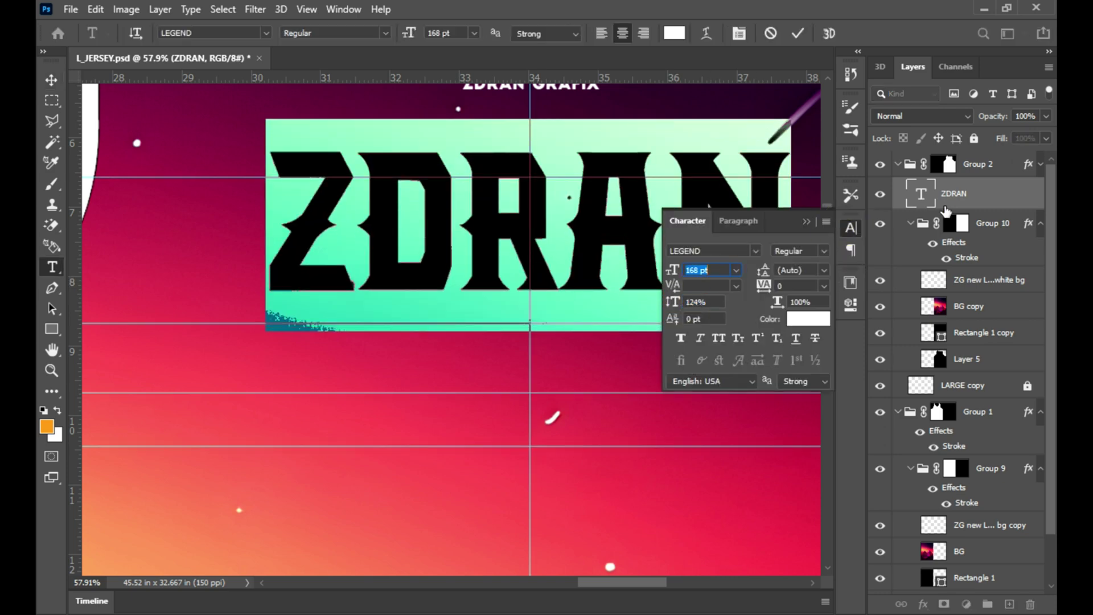
key("ctrl+Return")
key("v")
left_click_drag(592, 267, 575, 273)
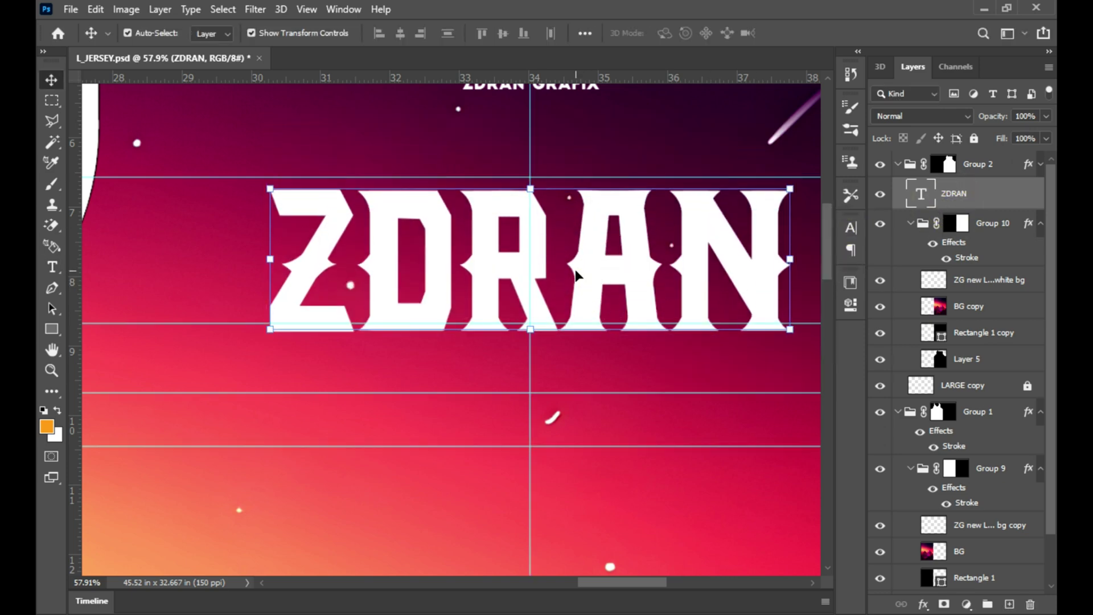
- Review the ZDRAN character settings and deselect the name
left_click(849, 229)
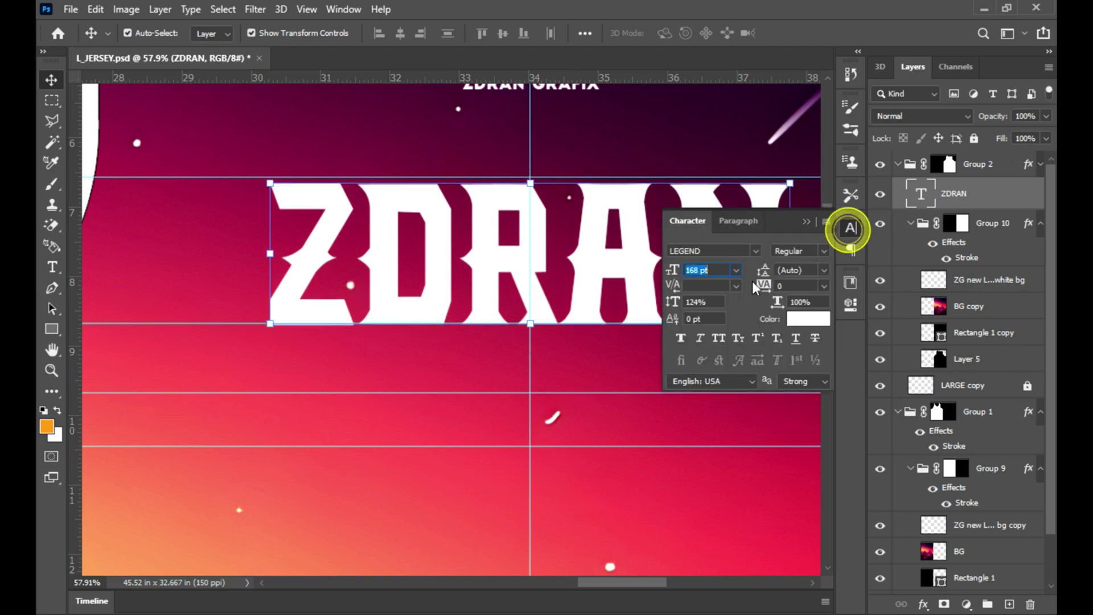
left_click(806, 221)
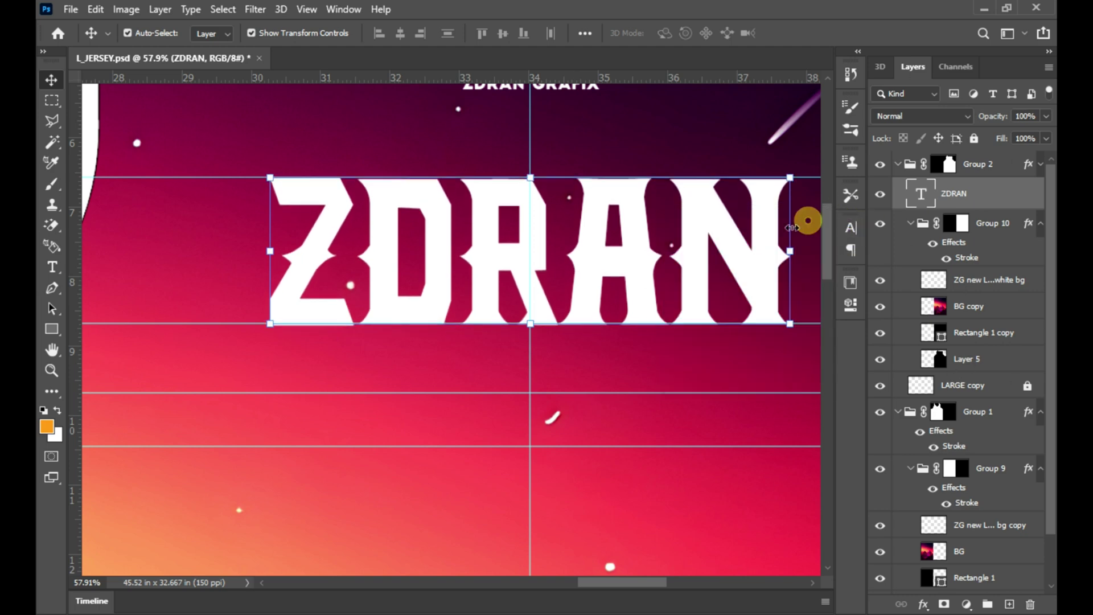
scroll(515, 302, "down", 3)
scroll(515, 302, "down", 3)
left_click(780, 383)
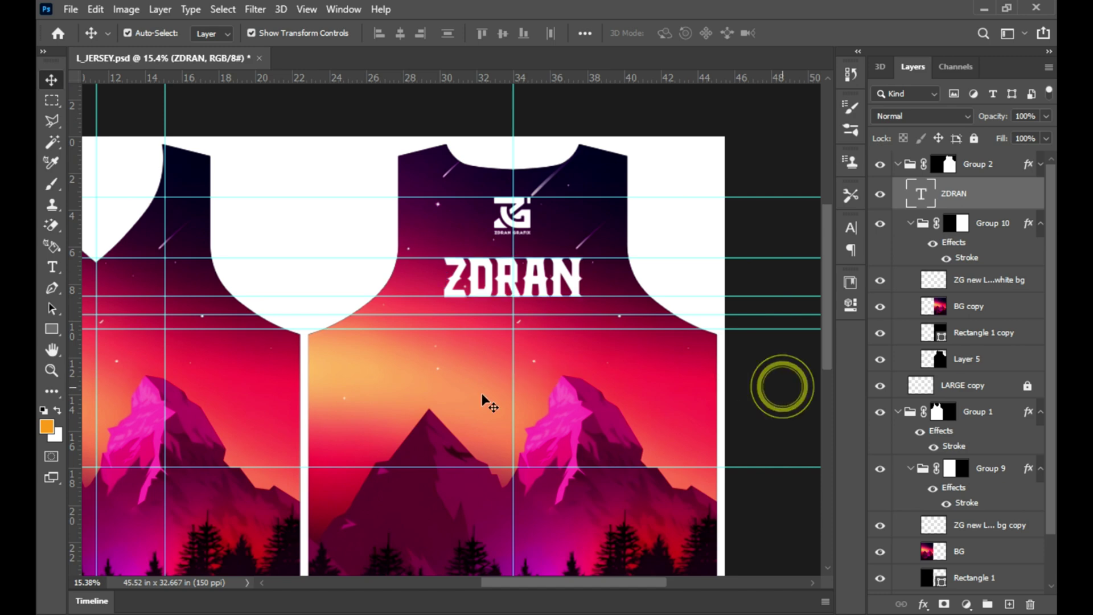
scroll(541, 176, "up", 2)
- Duplicate ZDRAN, retype the copy as '77', and make it much larger
left_click_drag(542, 175, 542, 307)
double_click(548, 286)
type("77")
key("ctrl+a")
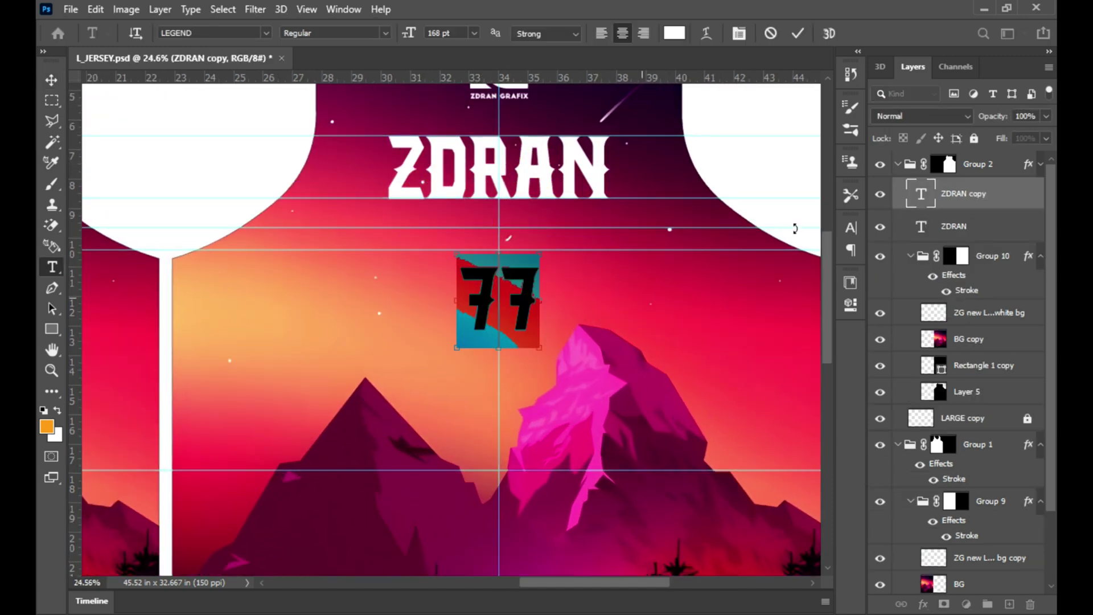
left_click(850, 228)
left_click_drag(719, 283, 757, 283)
type("571")
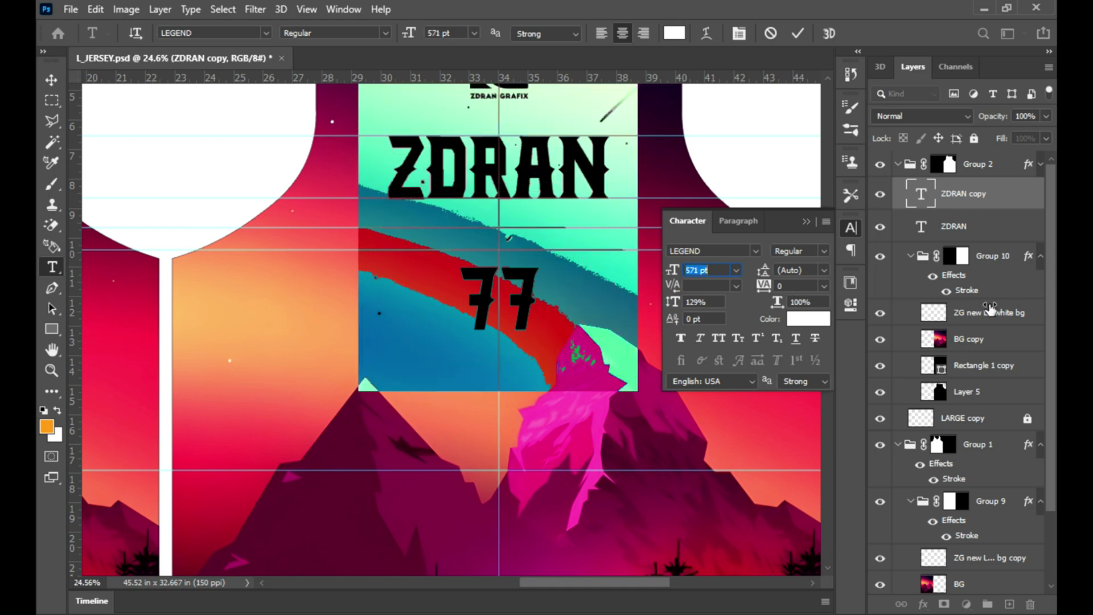
left_click(797, 33)
- Position the 77 just below the ZDRAN name
key("v")
left_click_drag(600, 206, 586, 287)
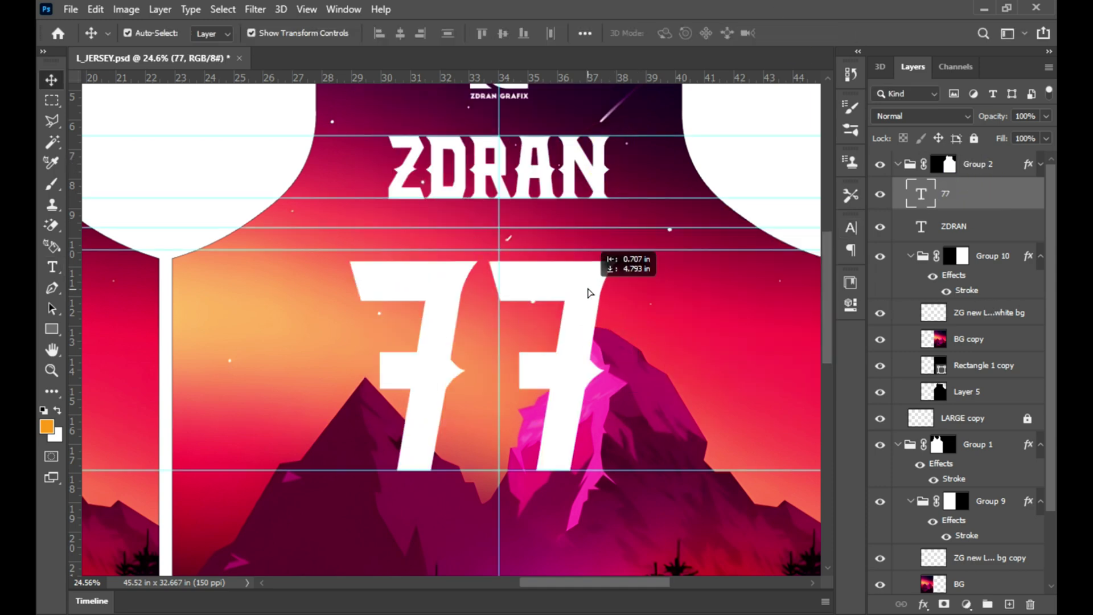
scroll(512, 217, "up", 3)
key("m")
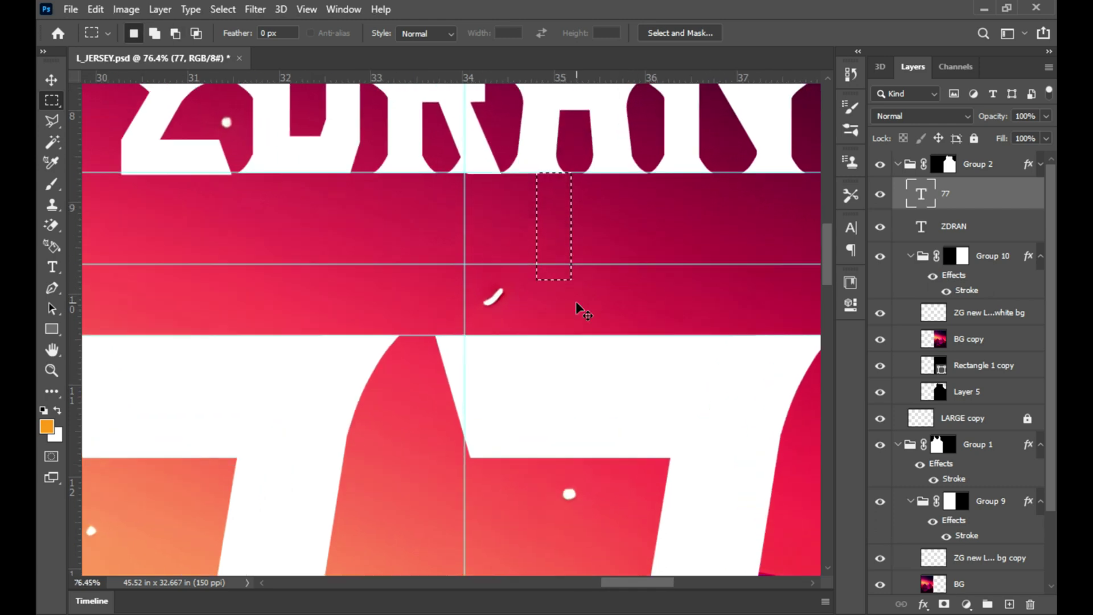
scroll(578, 308, "down", 1)
key("v")
left_click_drag(615, 351, 621, 329)
key("shift+Up")
key("shift+Up")
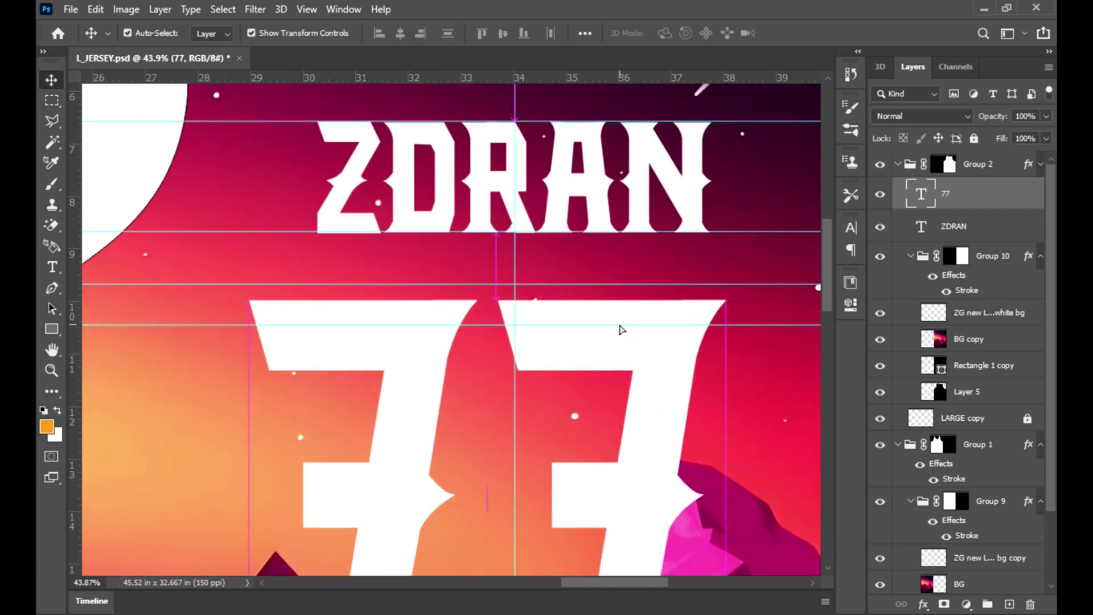
- Align the guide to the 77's base, centre the 77, and enlarge it slightly
scroll(473, 273, "down", 3)
scroll(558, 285, "down", 2)
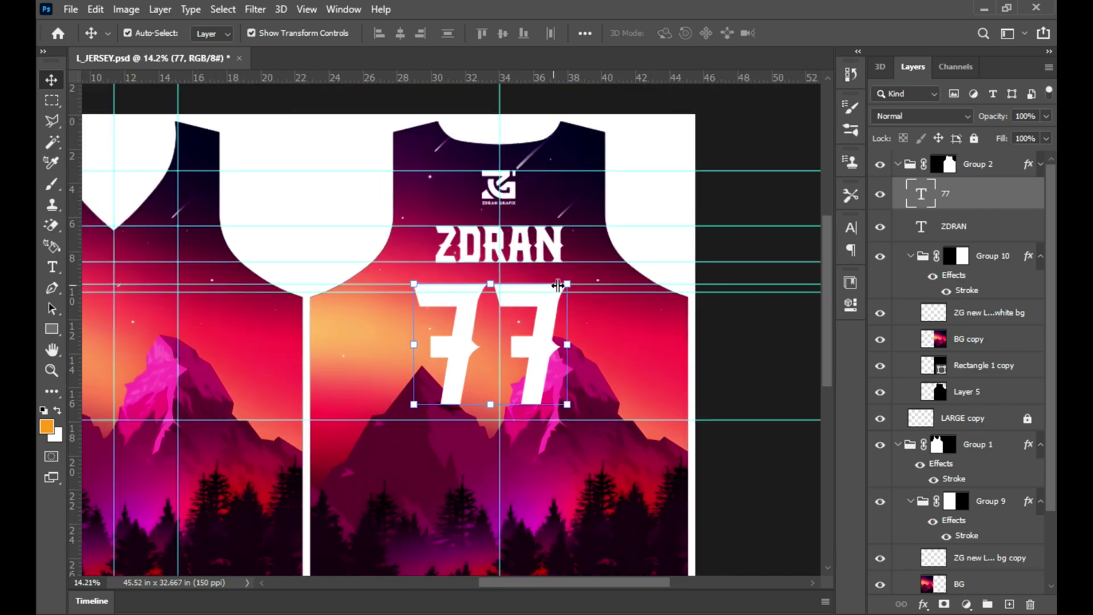
scroll(642, 292, "up", 1)
scroll(642, 274, "up", 2)
key("m")
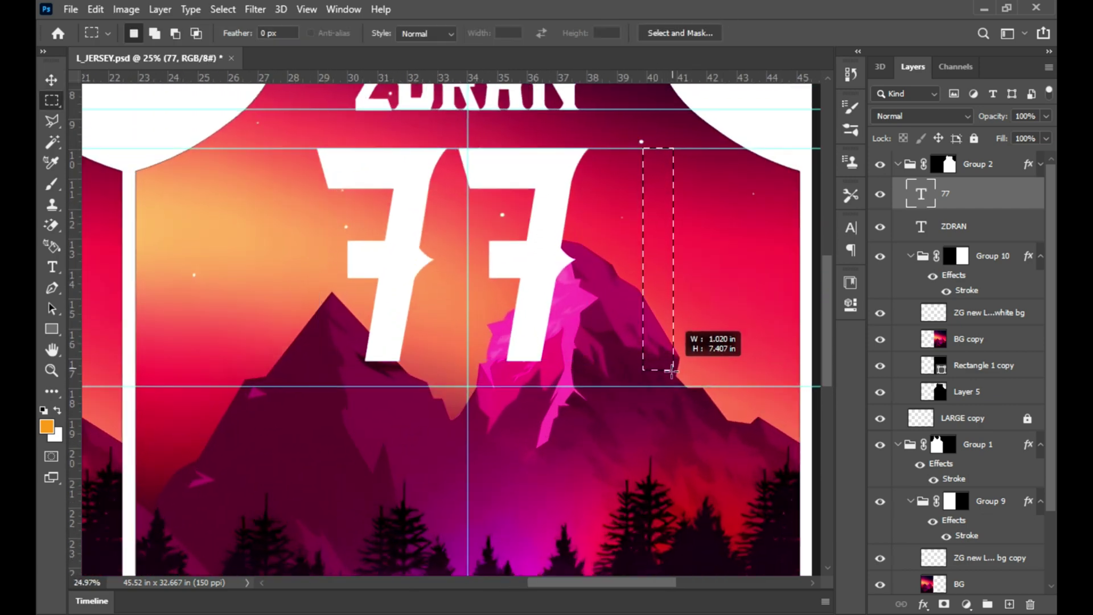
key("v")
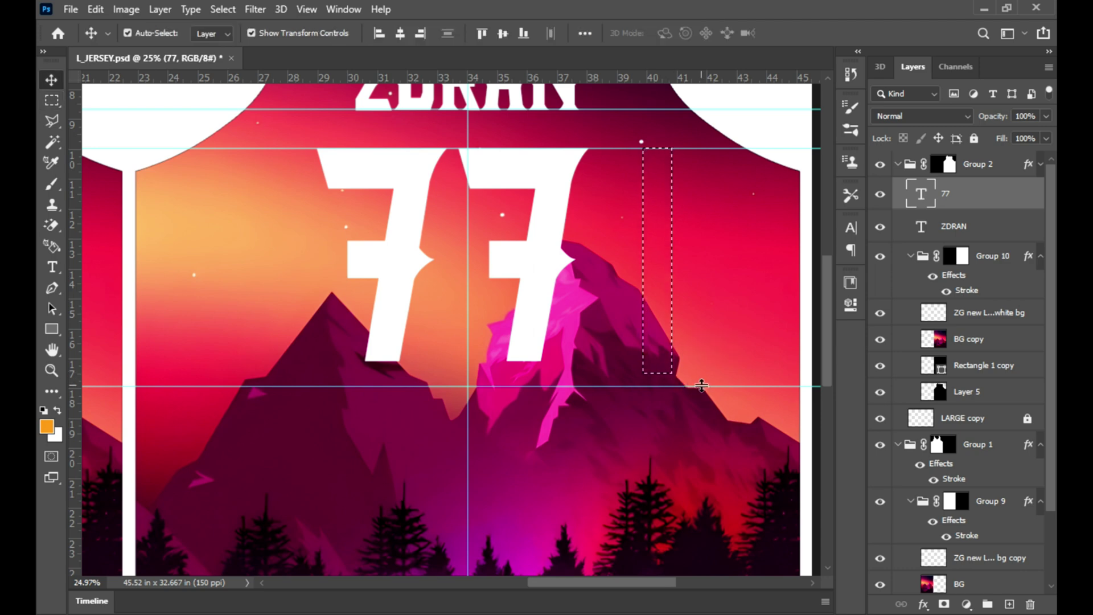
left_click_drag(653, 348, 547, 325)
left_click_drag(540, 285, 555, 284)
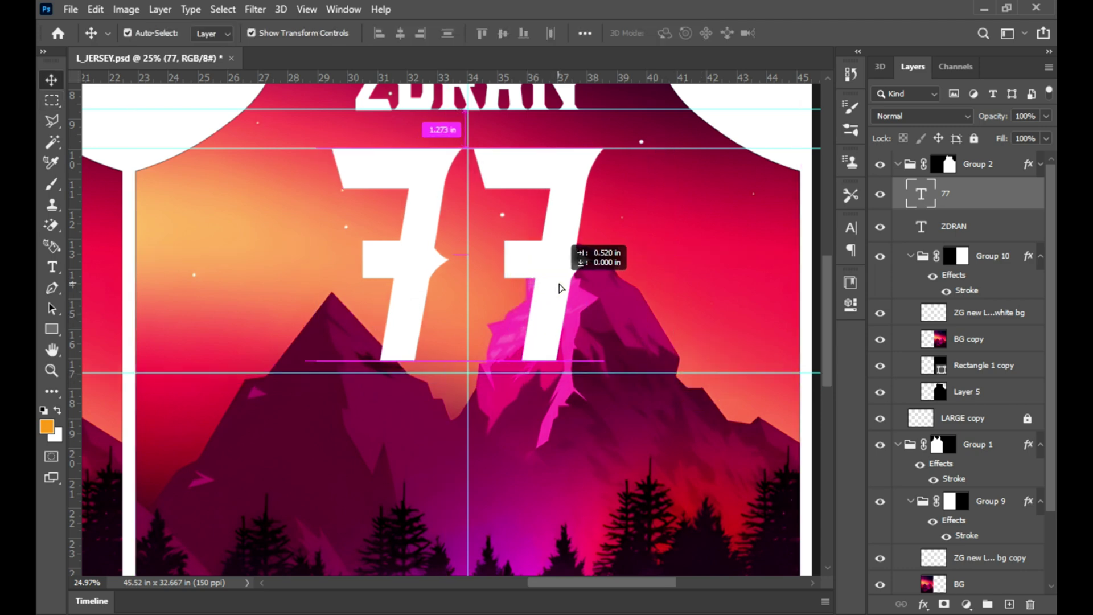
left_click(850, 228)
mouse_move(675, 277)
left_mouse_down()
mouse_move(658, 271)
mouse_move(681, 269)
left_mouse_up()
left_click_drag(556, 183, 571, 181)
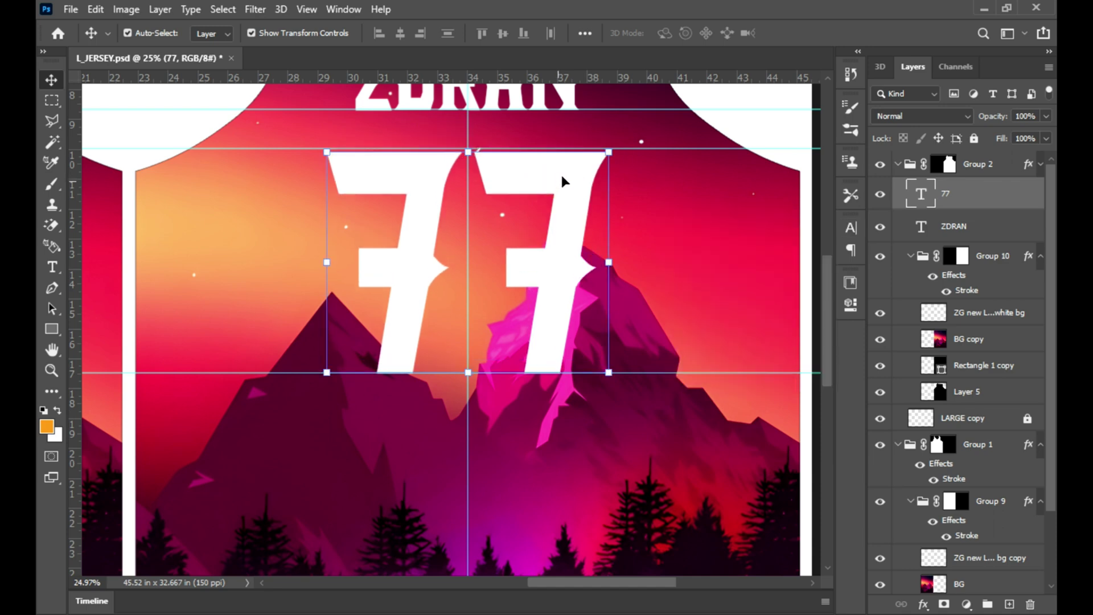
- Fit the whole jersey in view and convert the 77 layer to a smart object
key("ctrl+0")
key("z")
right_click(623, 253)
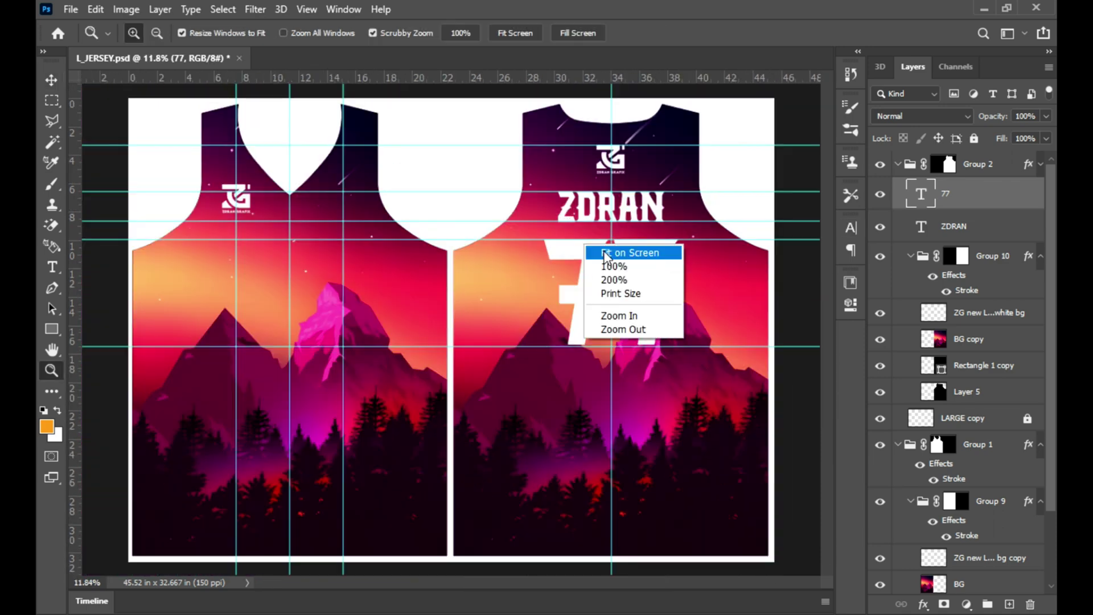
key("Escape")
key("v")
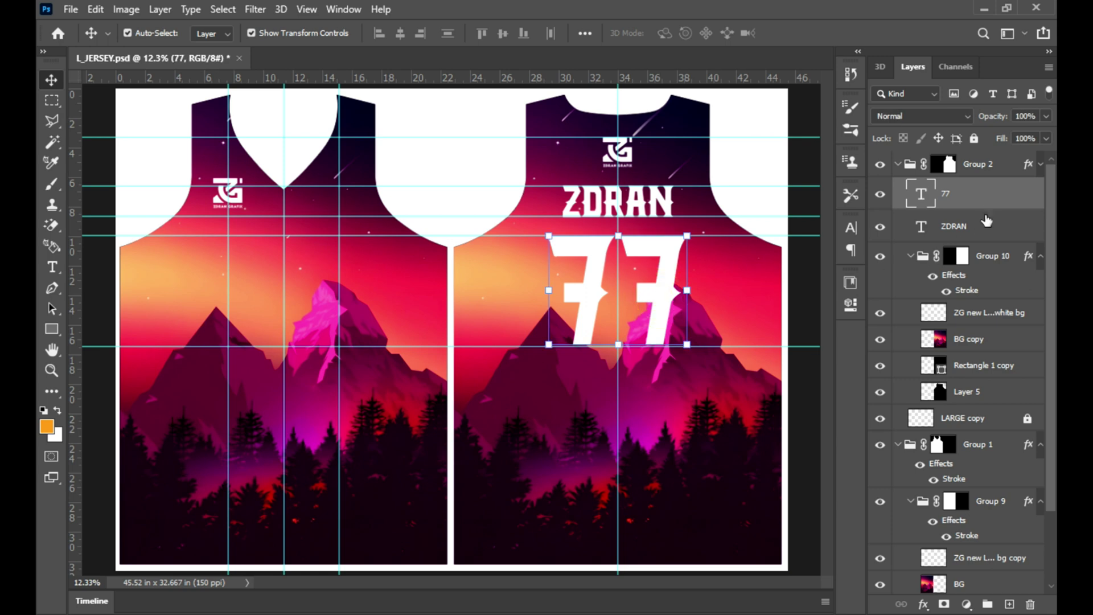
right_click(985, 205)
left_click(894, 206)
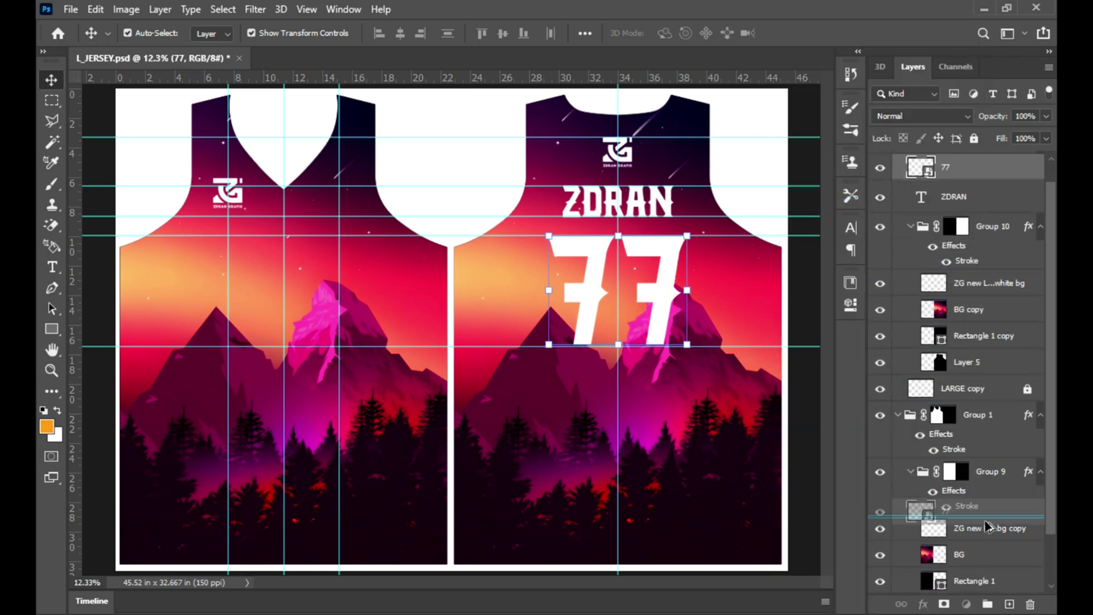
- Duplicate the 77 layer and move the copy onto the left jersey
left_click_drag(904, 200, 968, 530)
key("ctrl+t")
mouse_move(606, 288)
left_mouse_down()
mouse_move(383, 202)
mouse_move(396, 403)
left_mouse_up()
key("Return")
left_click(805, 446)
- Shrink the 77 copy to sit low on the left jersey among the trees
left_click(386, 433)
left_click_drag(409, 376, 367, 409)
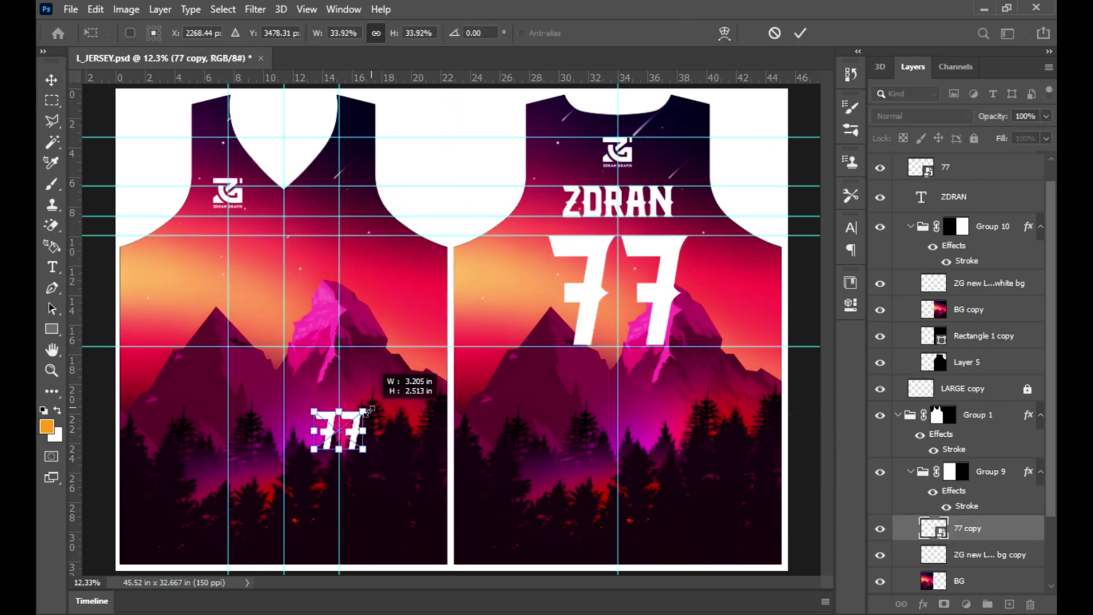
key("Return")
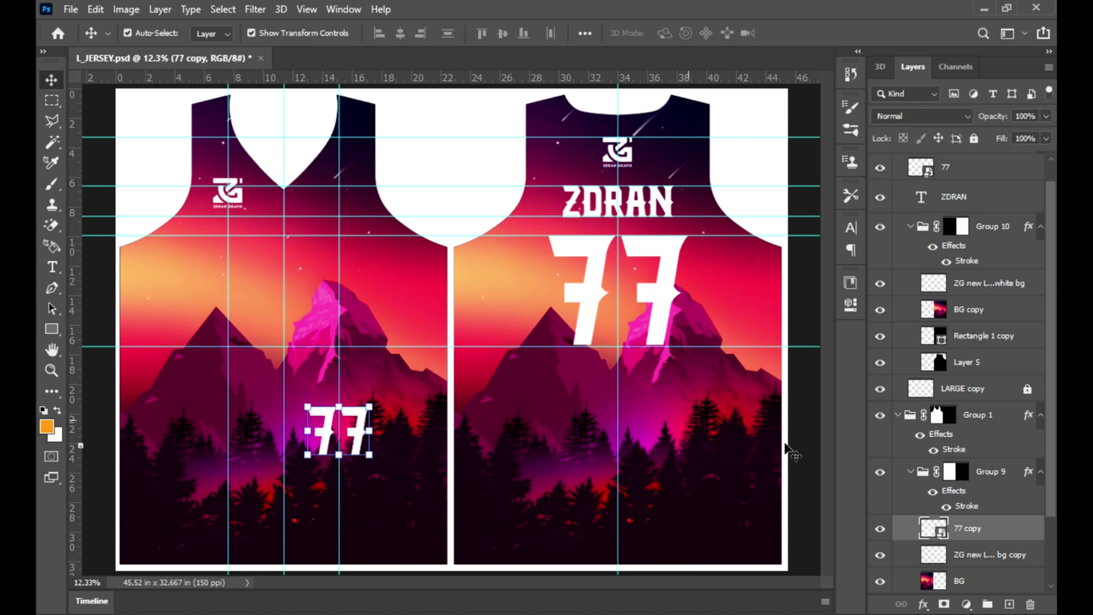
left_click(786, 451)
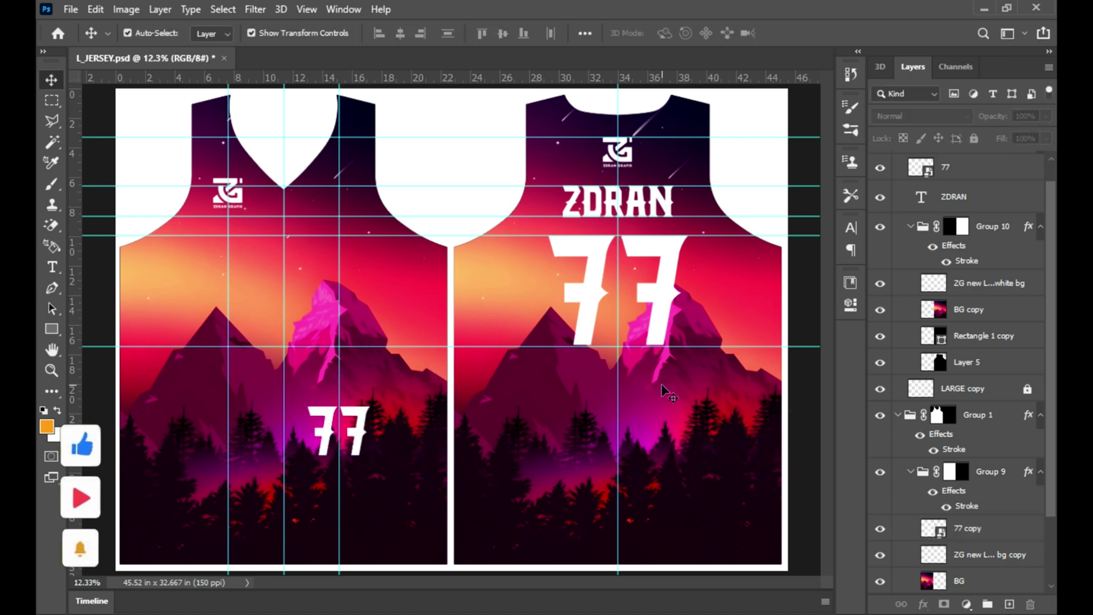
left_click(670, 259)
key("z")
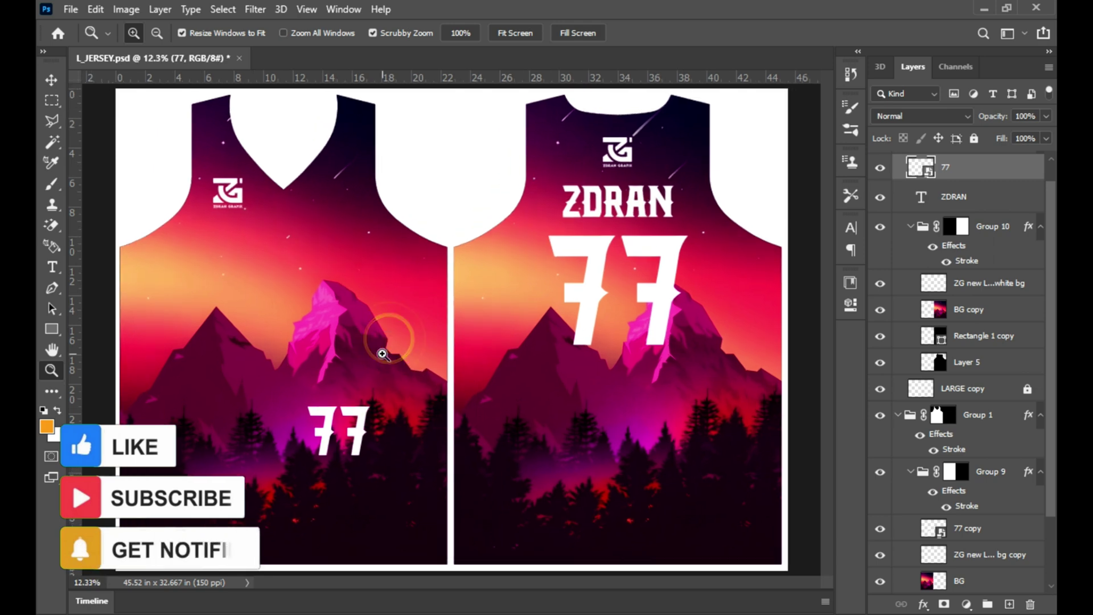
left_click(399, 555)
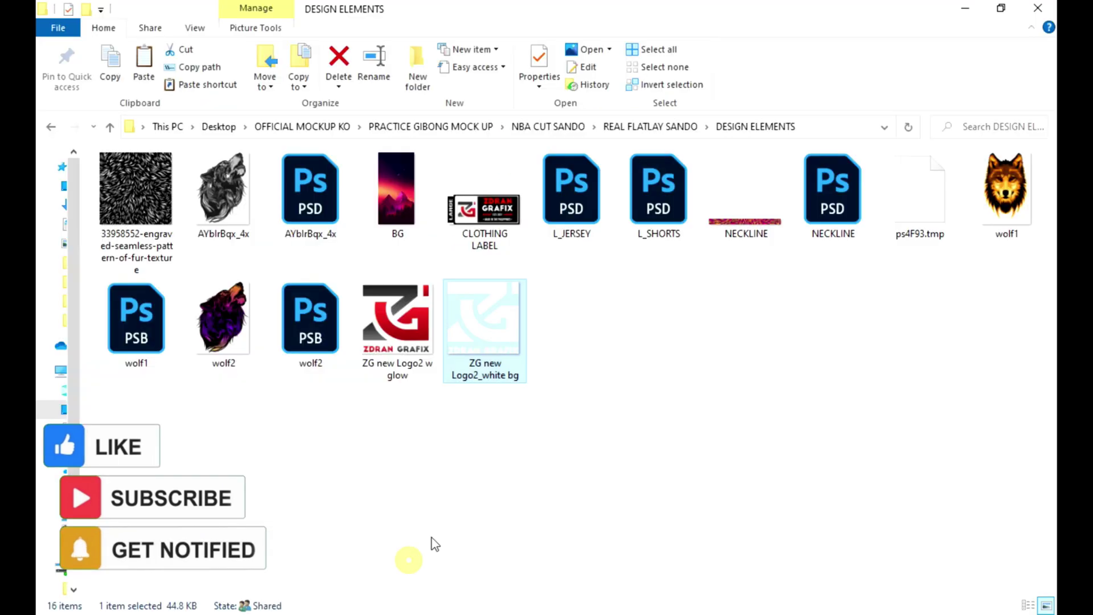
- Place the wolf2 image onto the front jersey and scale it down
mouse_move(120, 367)
left_mouse_down()
mouse_move(591, 437)
mouse_move(671, 565)
left_mouse_up()
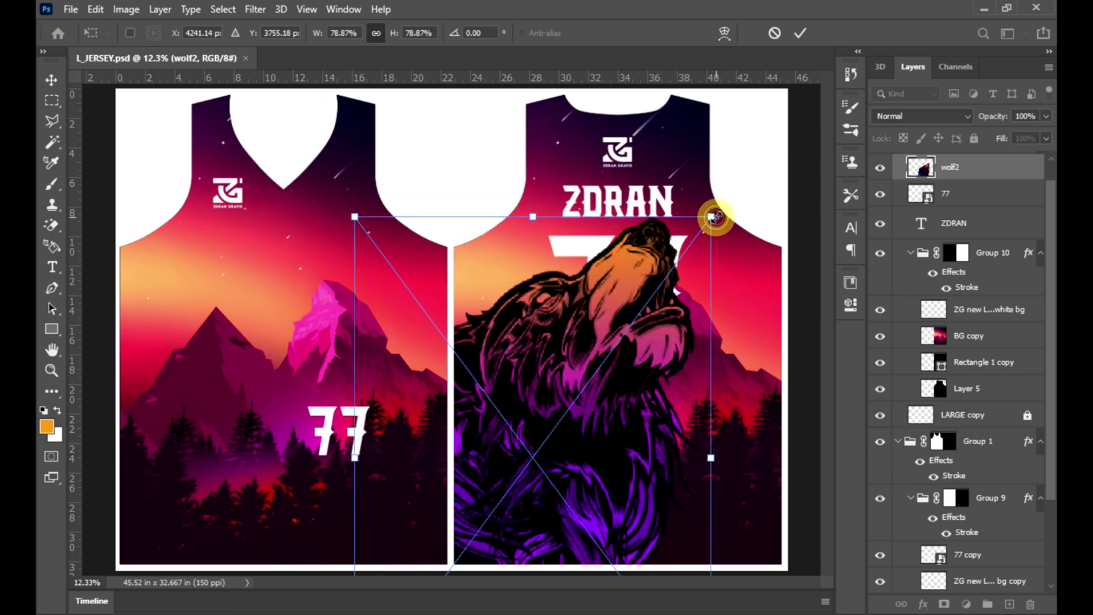
left_click_drag(715, 217, 650, 288)
key("Return")
key("z")
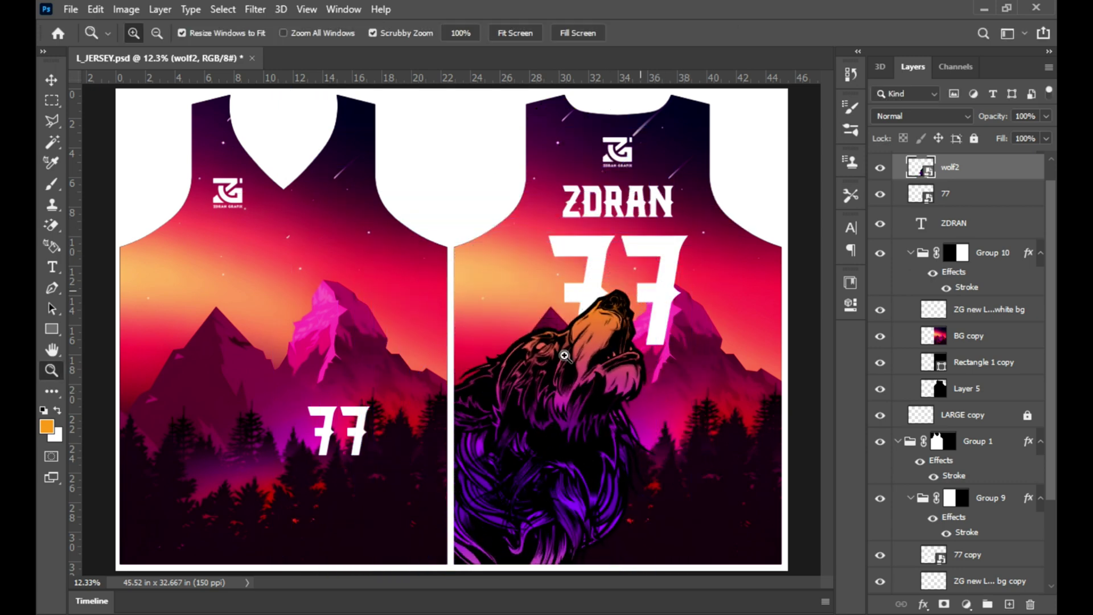
key("v")
- Move the wolf2 layer beneath the lettering, then shrink it and shift it down-right behind the 77
left_click_drag(967, 167, 966, 320)
left_click_drag(658, 289, 655, 296)
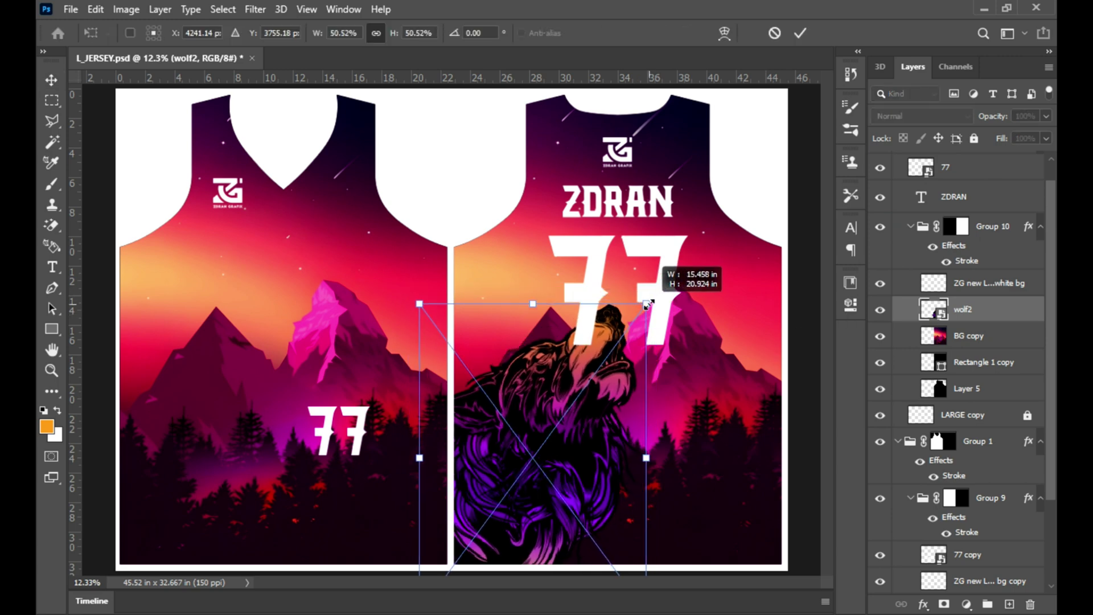
left_click_drag(631, 422, 610, 369)
left_click_drag(656, 300, 675, 310)
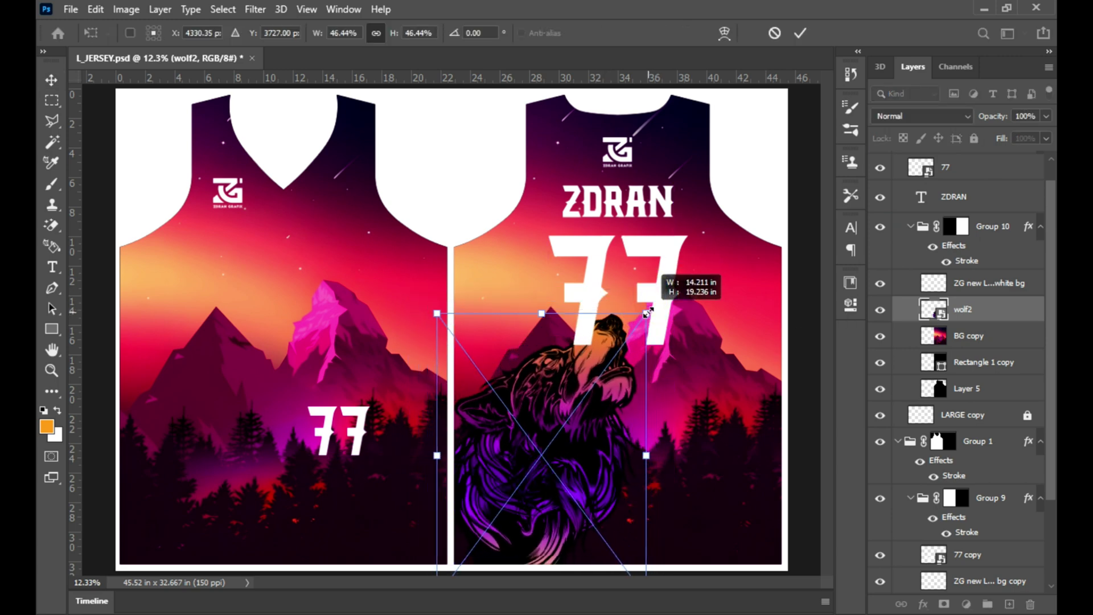
left_click_drag(660, 299, 664, 307)
key("Return")
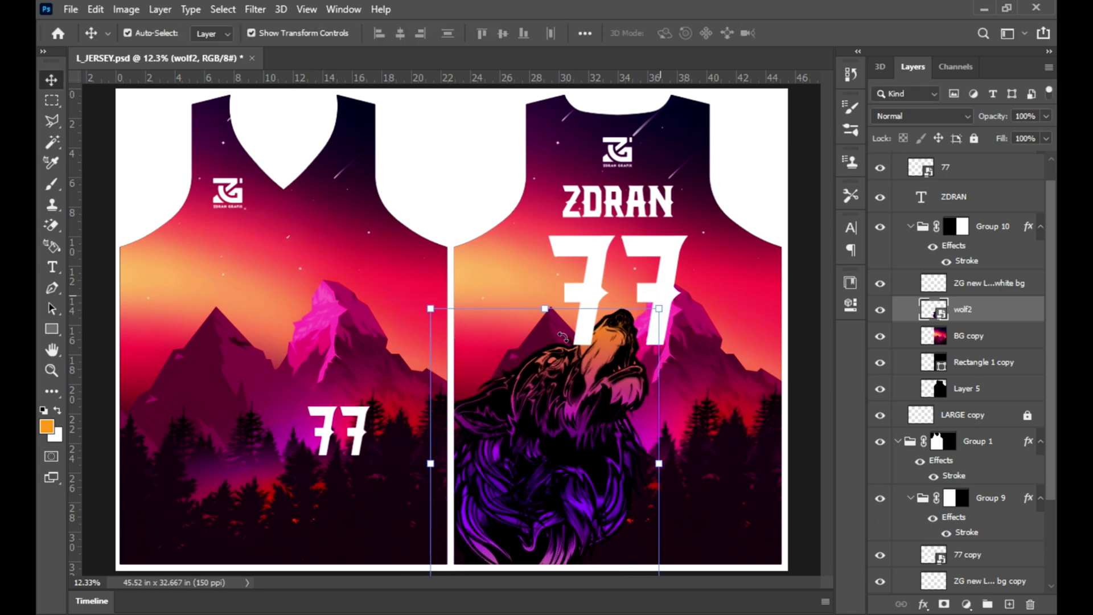
key("z")
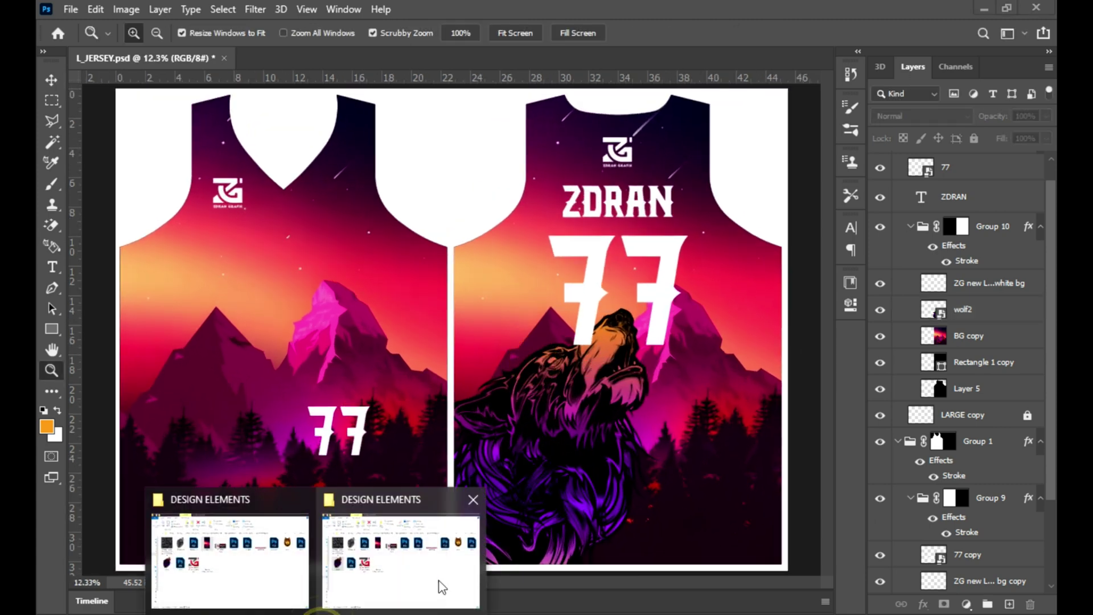
left_click(416, 569)
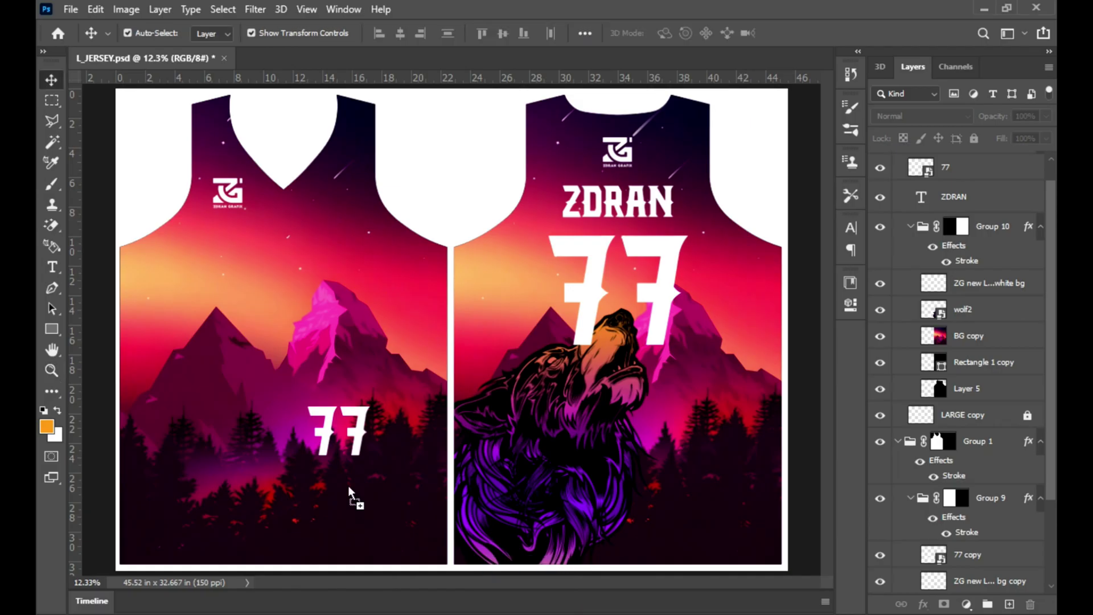
- Place the wolf1 artwork in the jersey document, move it down the layer stack, and clip it to L_JERSEY
left_click_drag(945, 207, 354, 494)
key("Return")
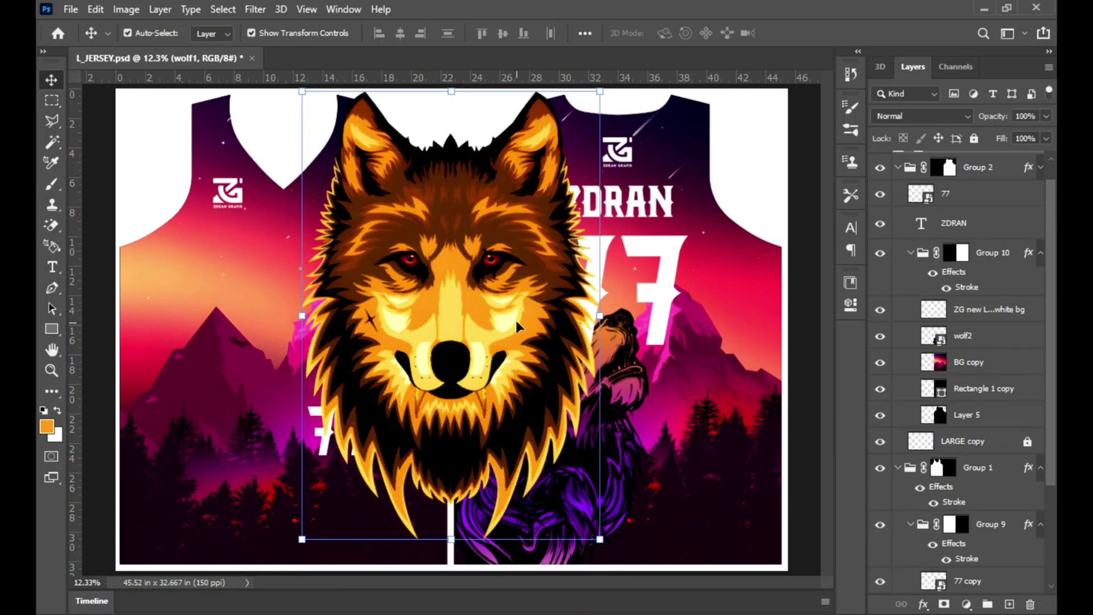
left_click_drag(519, 341, 376, 342)
mouse_move(987, 164)
left_mouse_down()
mouse_move(967, 467)
mouse_move(928, 575)
left_mouse_up()
left_click(506, 35)
key("ctrl+t")
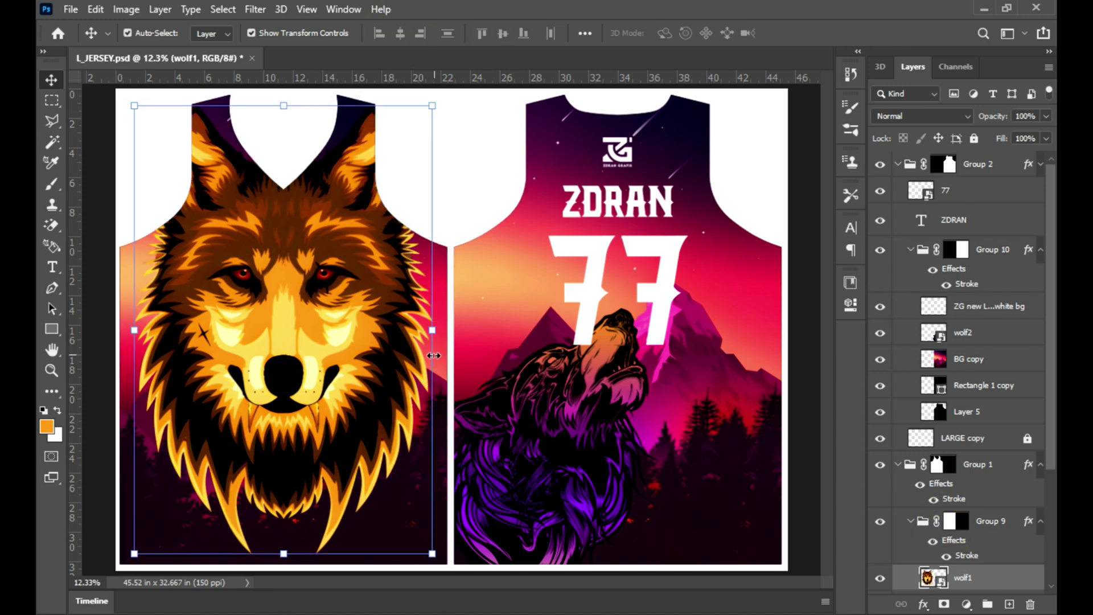
left_click(800, 36)
- Scale the orange wolf to about 48% on the upper chest, then open it as wolf1.psb
right_click(1009, 556)
left_click(853, 298)
right_click(996, 577)
left_click(847, 224)
left_click_drag(432, 106, 358, 206)
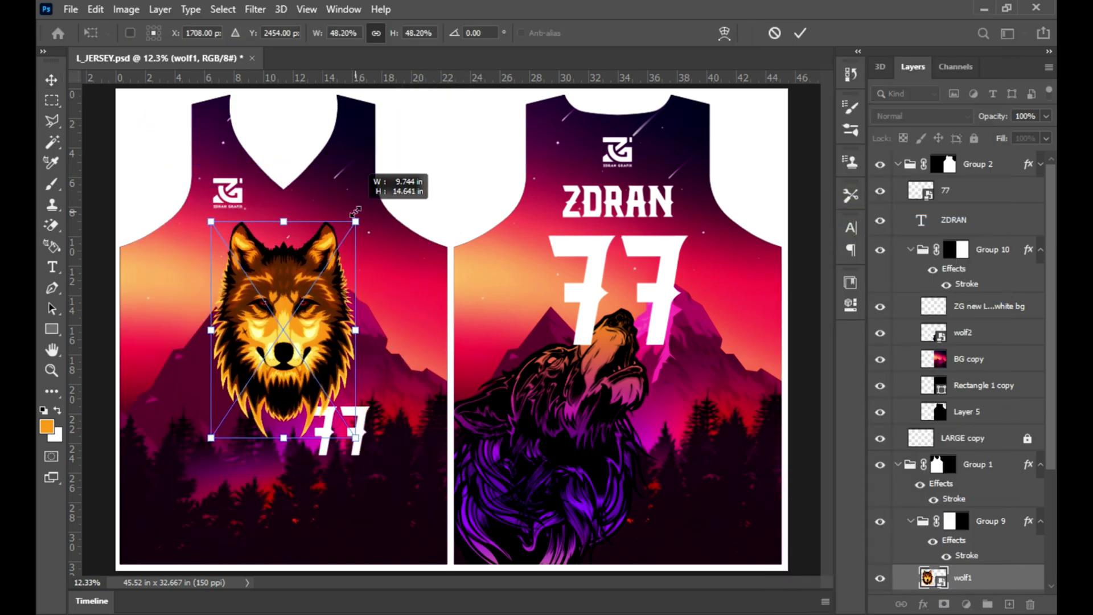
left_click_drag(359, 206, 354, 224)
mouse_move(308, 298)
left_mouse_down()
mouse_move(307, 267)
mouse_move(310, 283)
left_mouse_up()
key("Return")
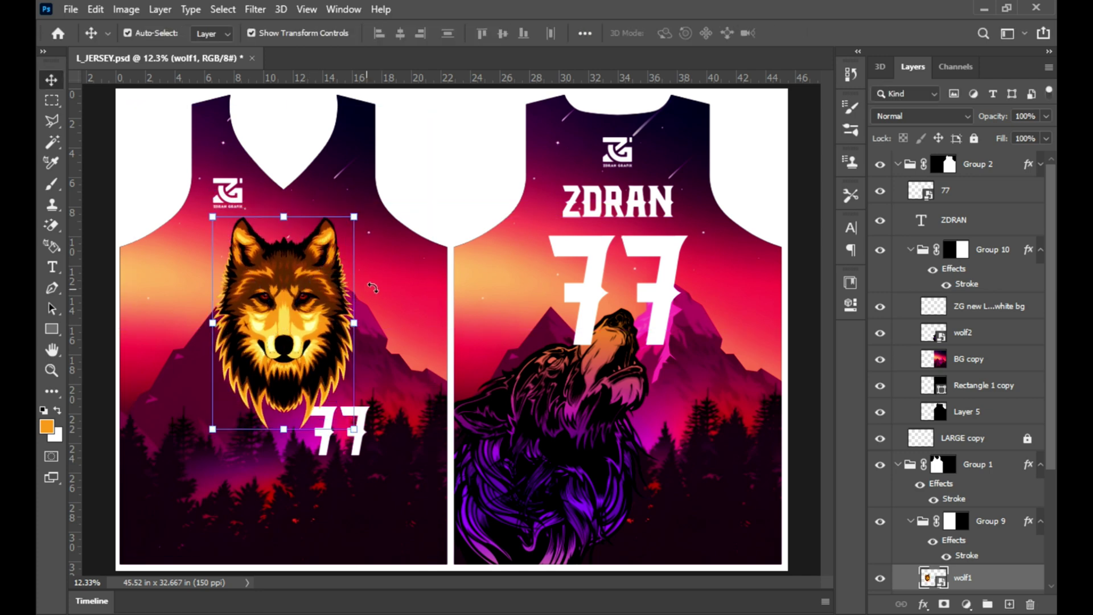
double_click(934, 578)
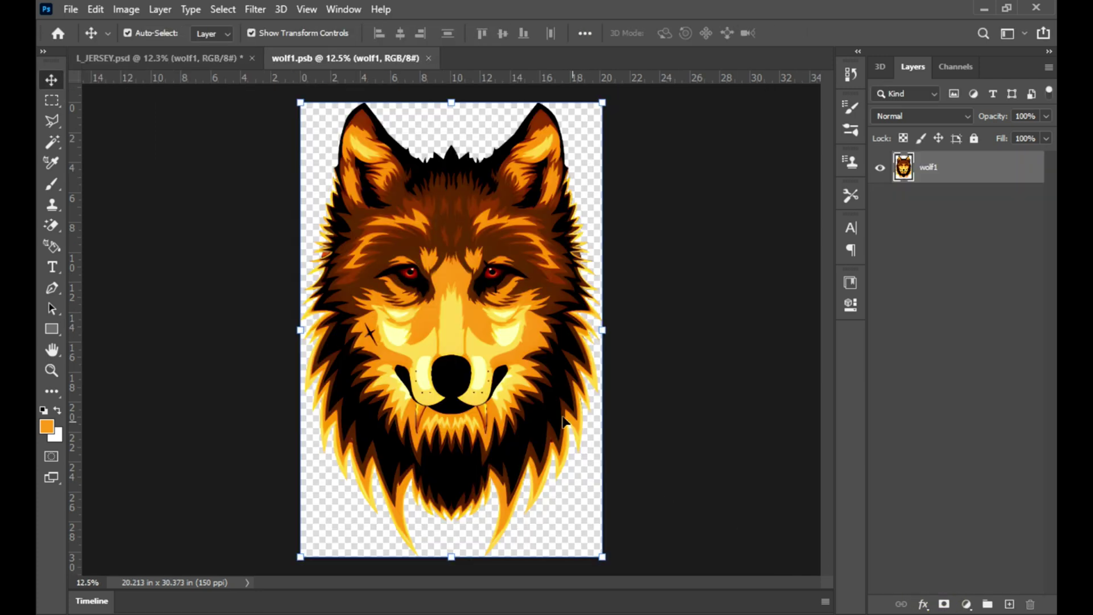
- Crop the wolf1.psb canvas wider, adding transparent space evenly around the wolf
scroll(520, 379, "down", 1)
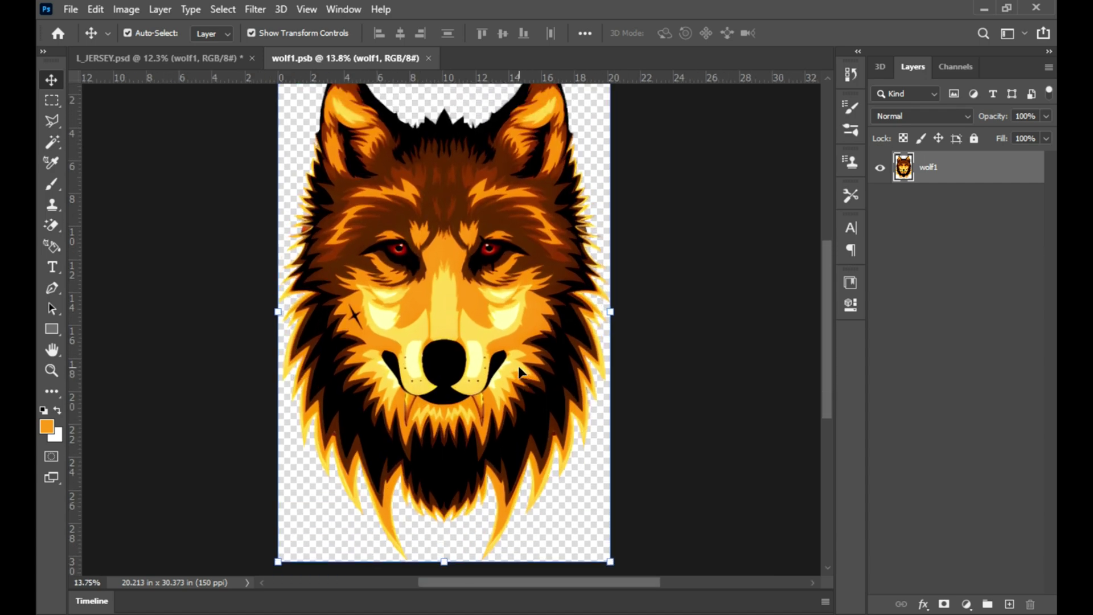
scroll(520, 373, "down", 3)
key("c")
left_click_drag(546, 475, 624, 576)
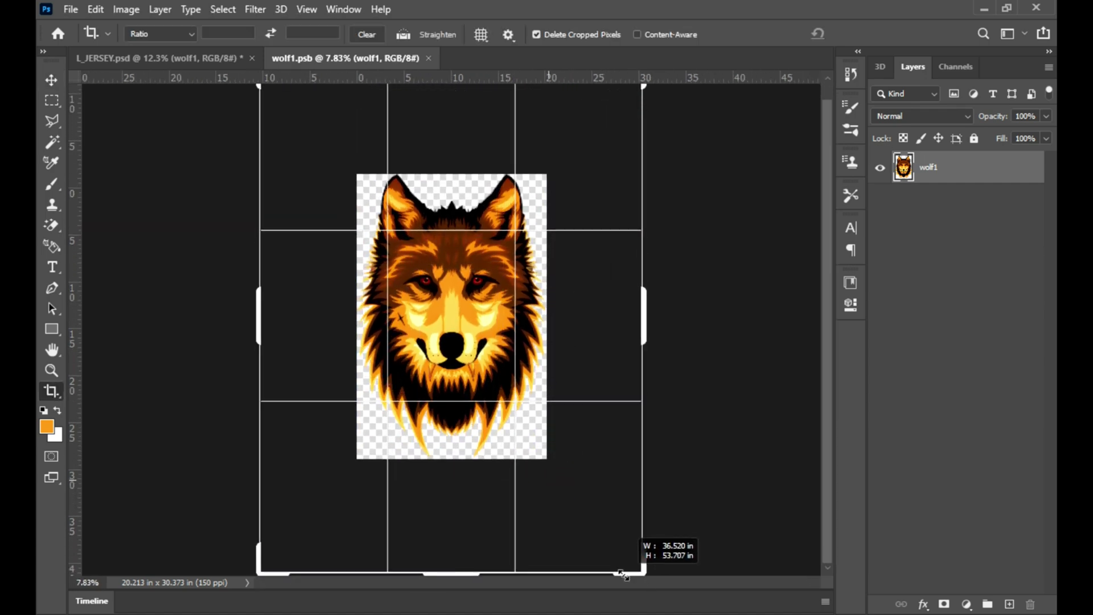
left_click_drag(624, 576, 612, 565)
left_click_drag(605, 116, 604, 153)
left_click_drag(592, 497, 596, 523)
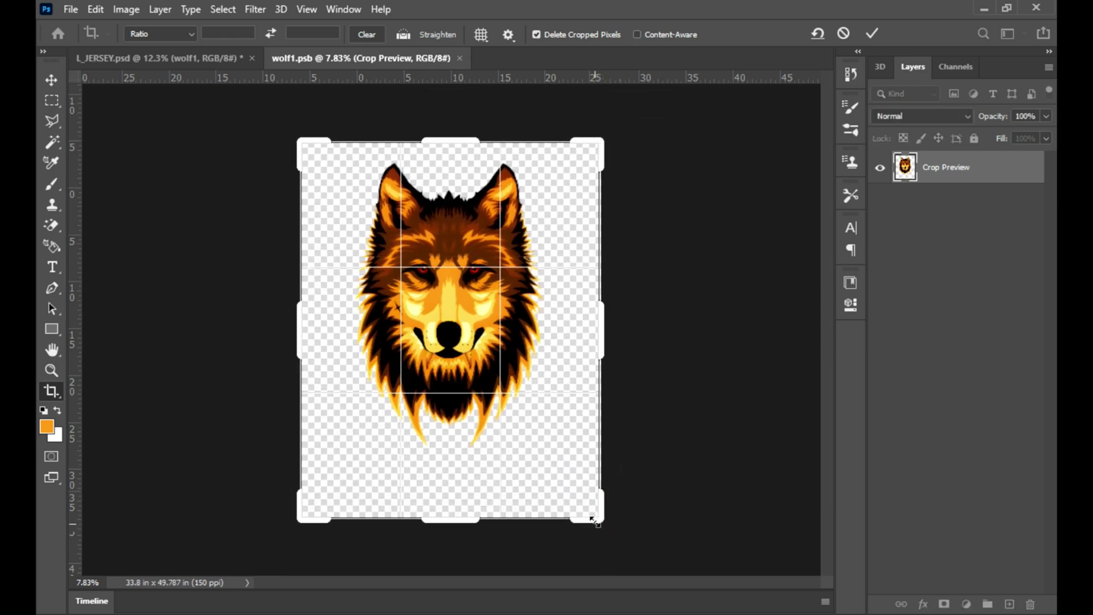
left_click_drag(603, 349, 651, 349)
left_click(866, 32)
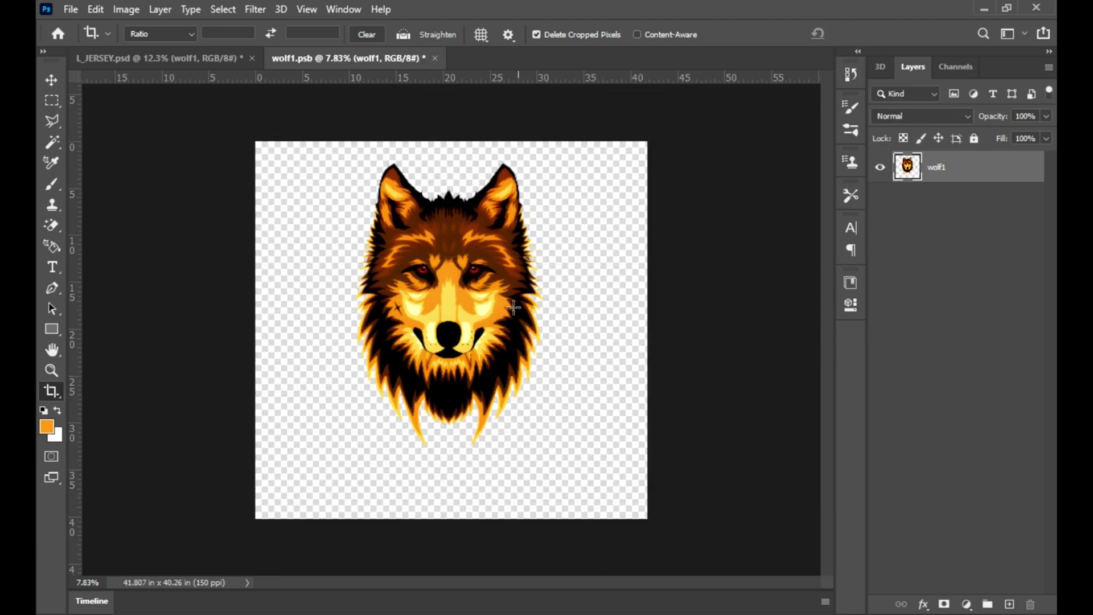
key("ctrl+0")
- Extend the canvas further downward to leave room below the wolf
key("v")
key("c")
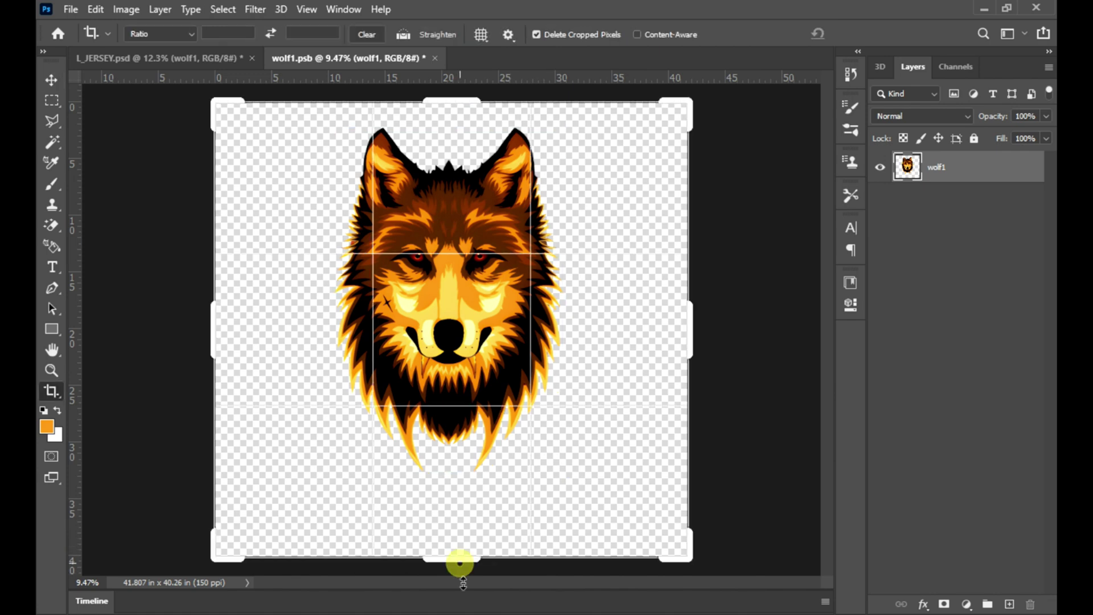
left_click_drag(463, 575, 463, 592)
left_click(868, 32)
key("t")
left_click(460, 443)
- Type ZDRAN and give it a black (000000) Color Overlay layer style
type("ZDRAN")
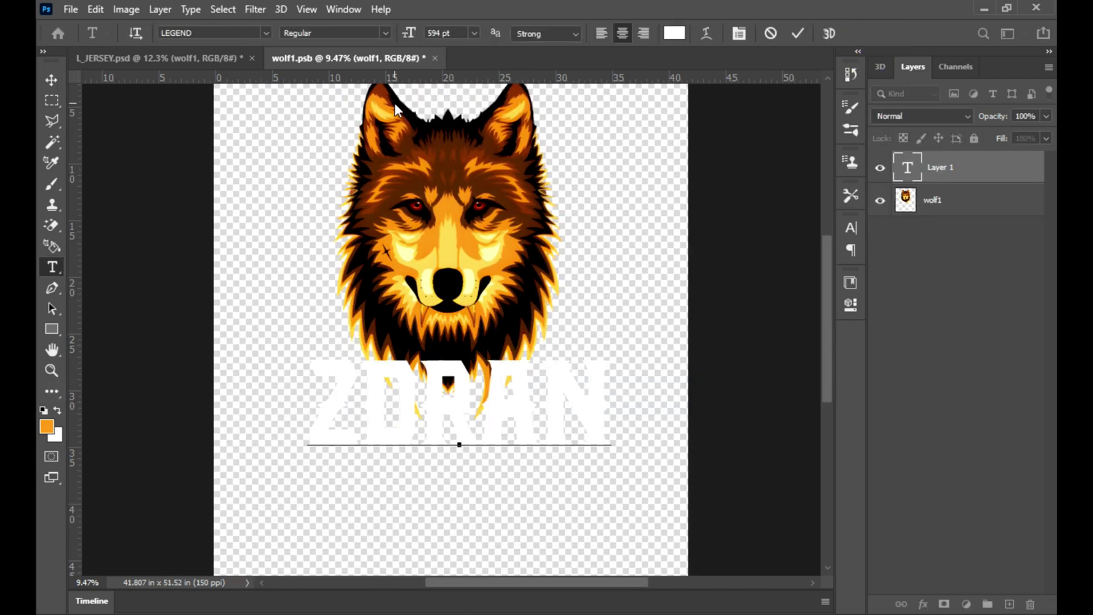
left_click(1019, 169)
double_click(1019, 169)
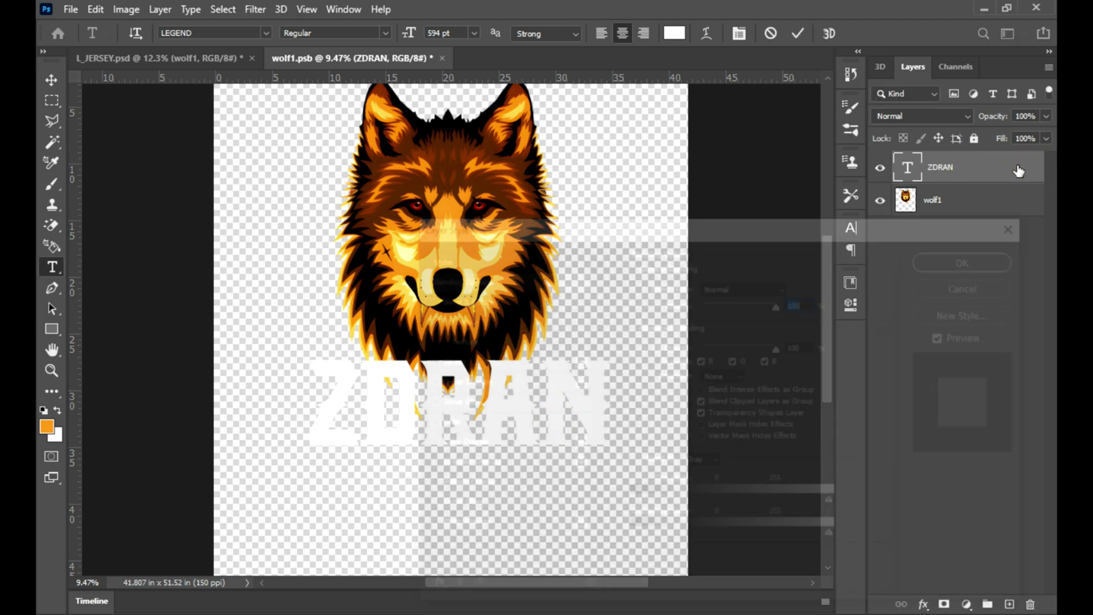
left_click(501, 443)
left_click(794, 284)
type("000000")
left_click(926, 331)
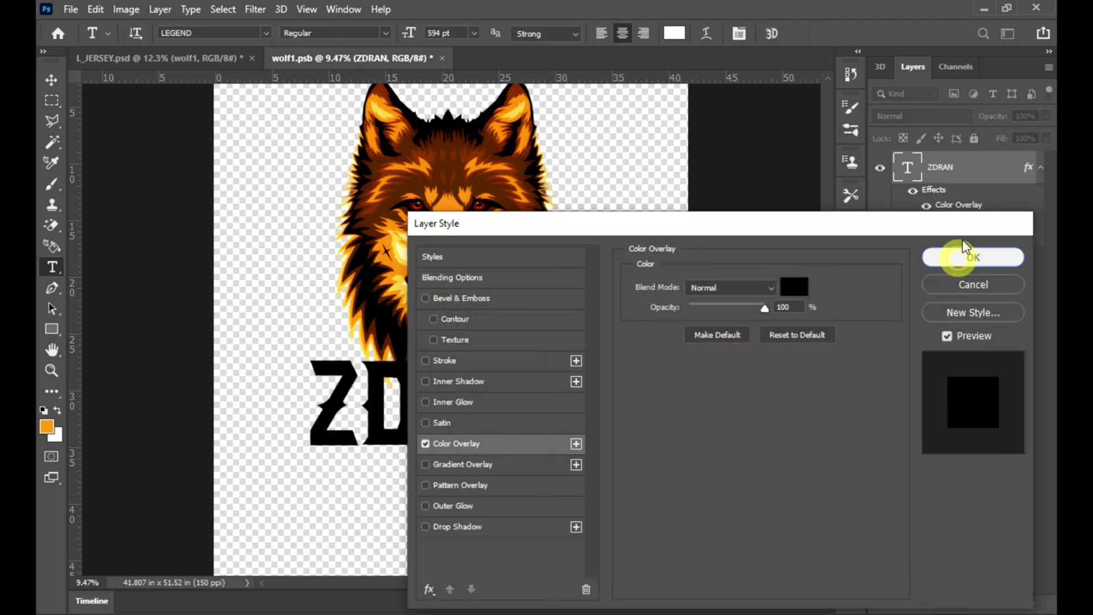
left_click(968, 257)
- Set ZDRAN's vertical scale to 129% and move it under the wolf's chin
double_click(907, 166)
left_click(850, 228)
left_click(696, 301)
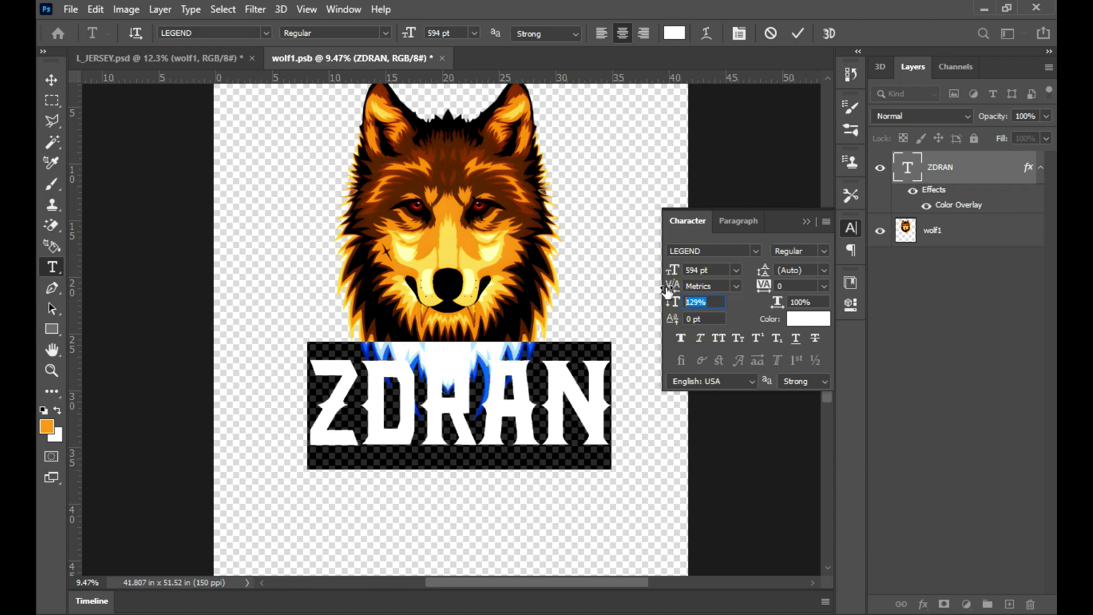
left_click(806, 221)
key("ctrl+Return")
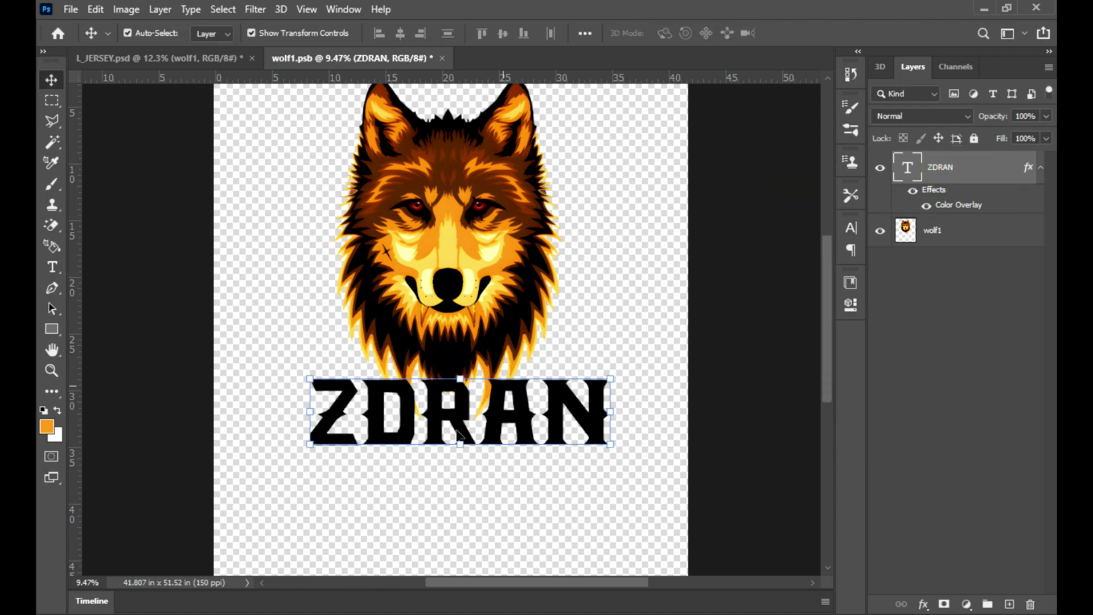
mouse_move(518, 397)
left_mouse_down()
mouse_move(508, 345)
mouse_move(507, 419)
left_mouse_up()
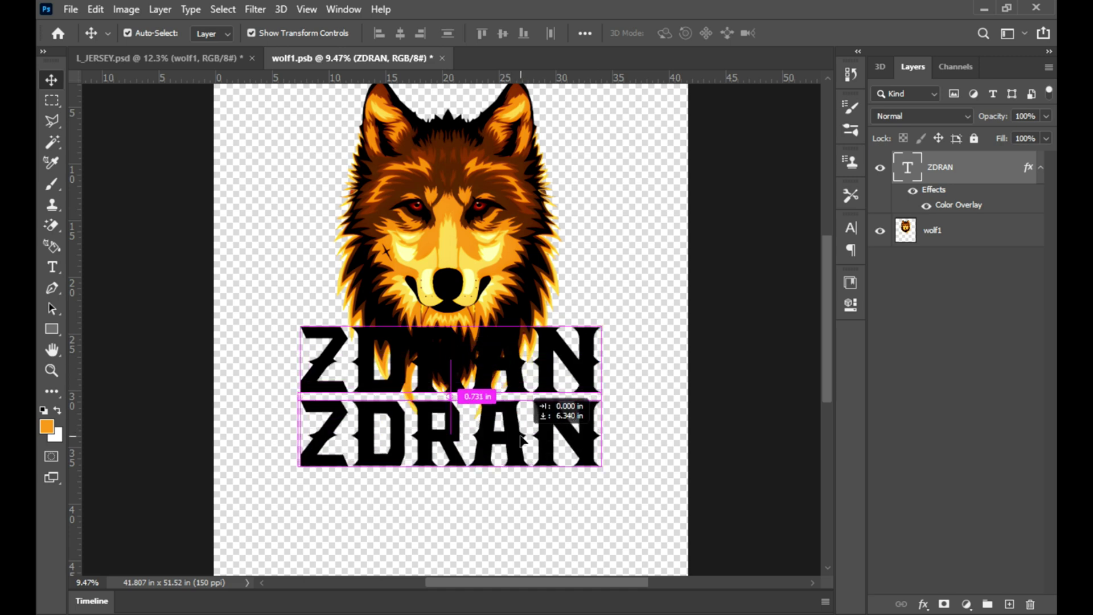
- Duplicate ZDRAN below and retype the copy as GRAFIX
double_click(517, 421)
type("GRAFIX")
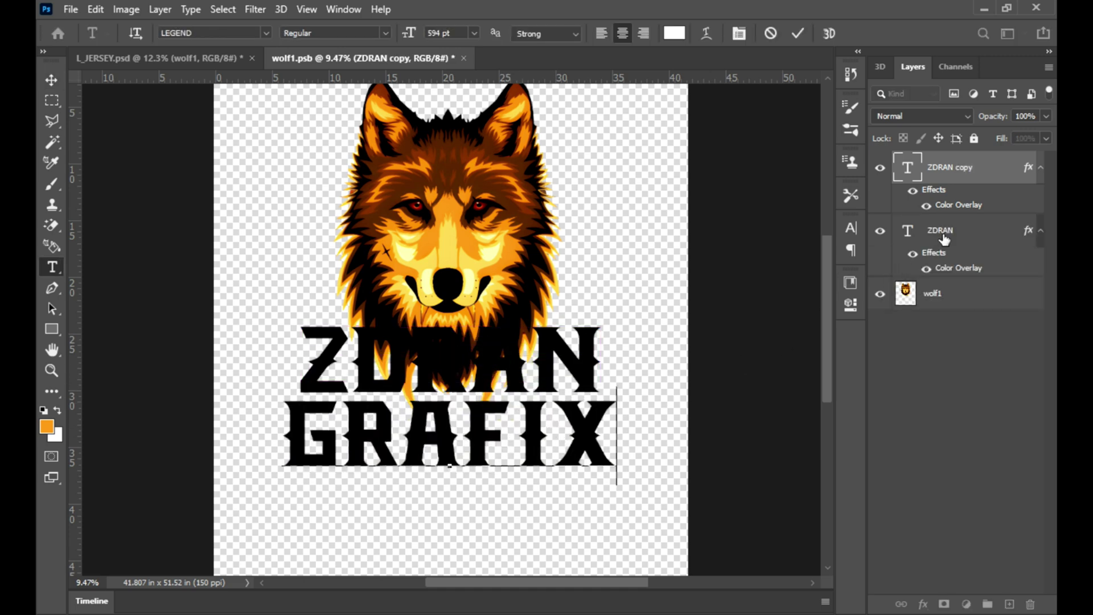
key("ctrl+Return")
- Apply an Arc Lower text warp to ZDRAN, bending it downward
left_click(546, 353, "ctrl")
double_click(546, 351)
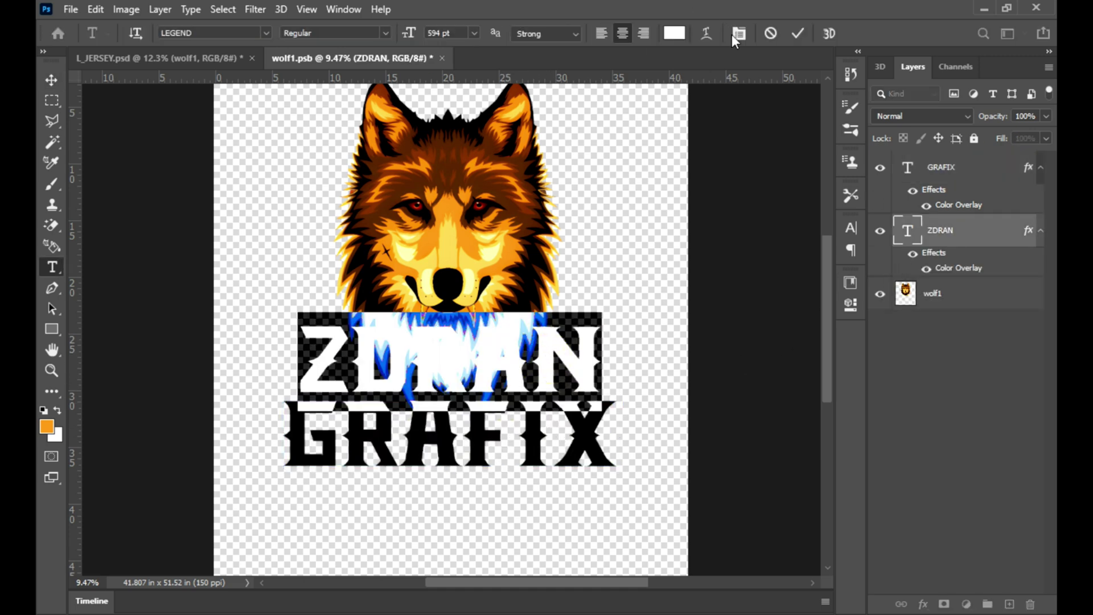
left_click(706, 33)
left_click(694, 170)
left_click(660, 231)
left_click_drag(684, 251, 623, 250)
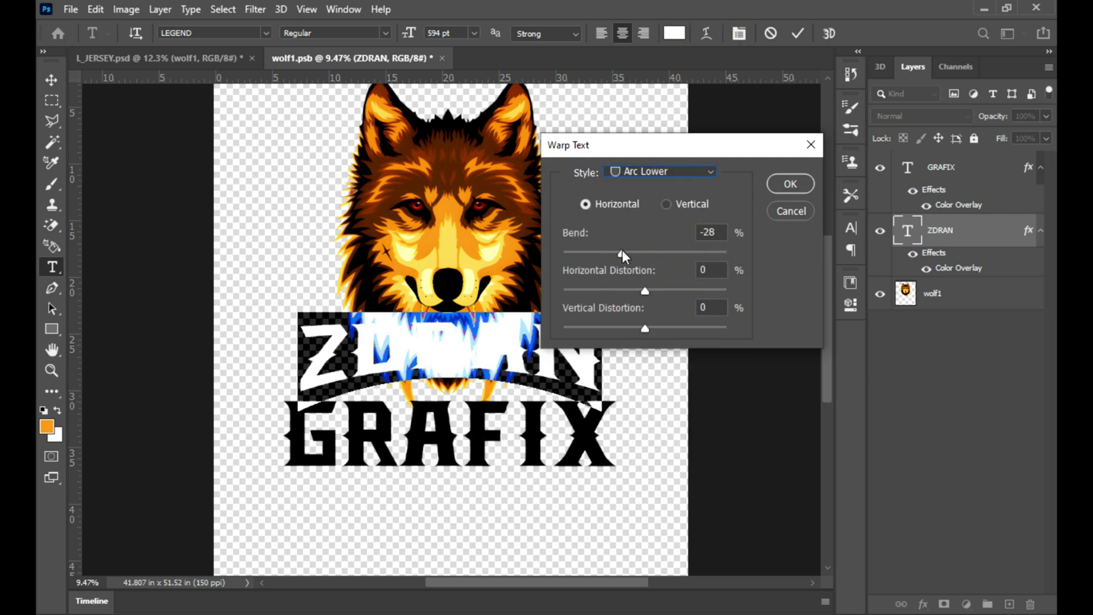
left_click(790, 184)
left_click(850, 227)
- Stretch ZDRAN, place it above GRAFIX, and nudge GRAFIX slightly down
left_click_drag(671, 310, 693, 308)
left_click(976, 234)
key("v")
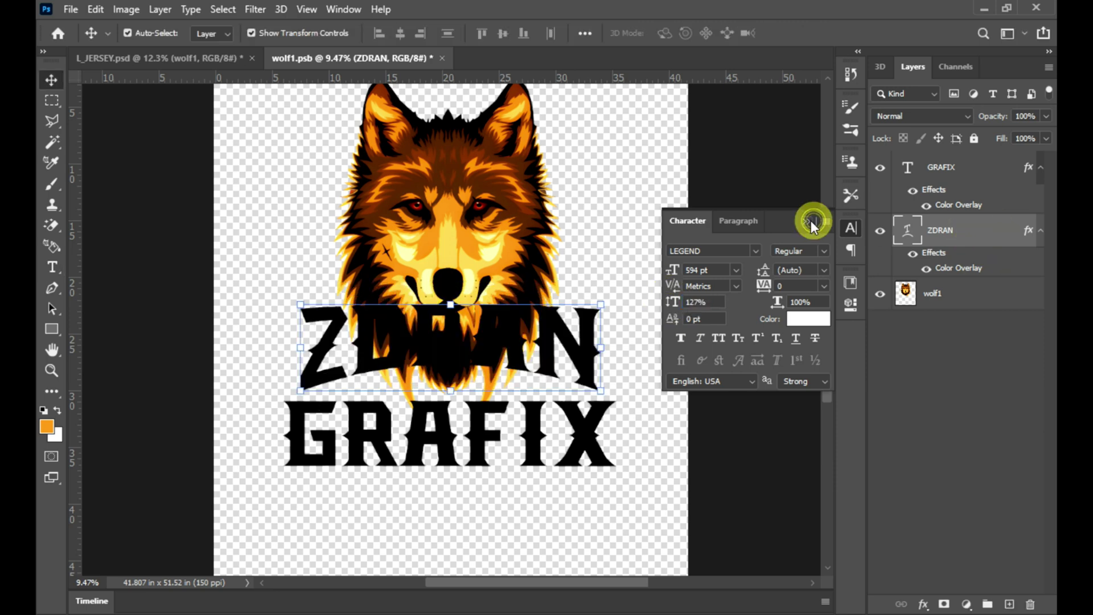
left_click(808, 221)
left_click_drag(556, 323, 556, 344)
left_click(586, 420)
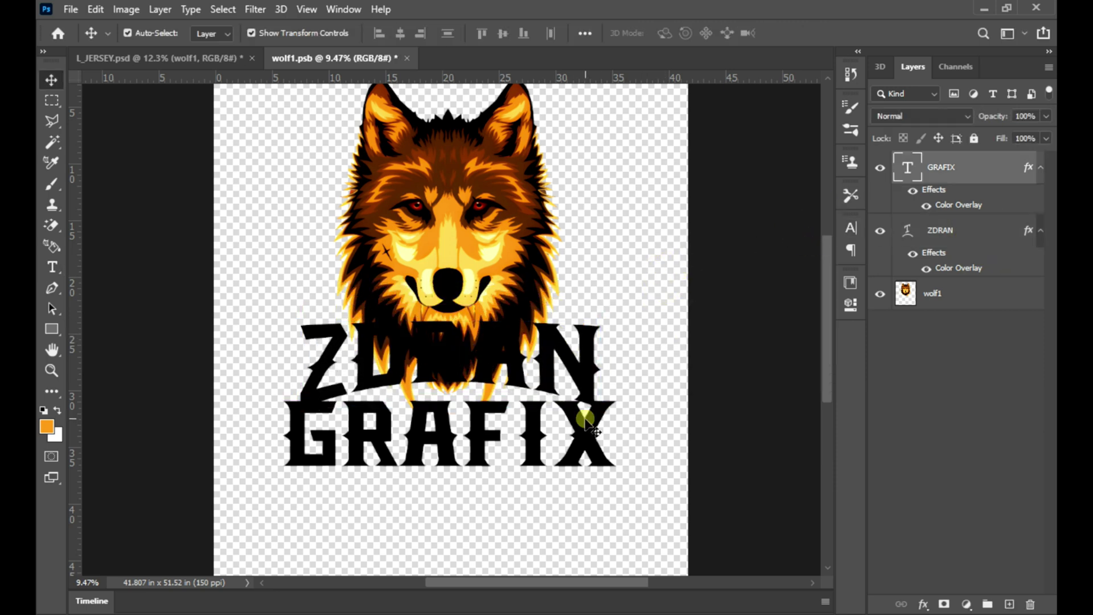
left_click_drag(589, 441, 589, 450)
- Widen ZDRAN horizontally in the Character settings
left_click(581, 370)
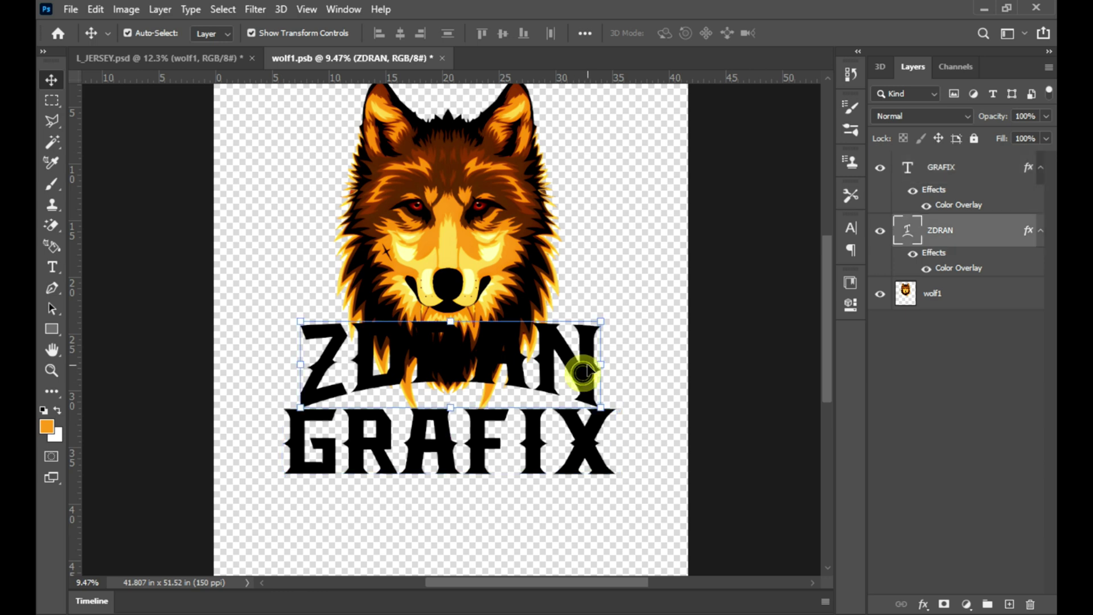
left_click(851, 227)
key("Down")
key("Down")
key("Down")
key("Down")
key("Down")
left_click(933, 233)
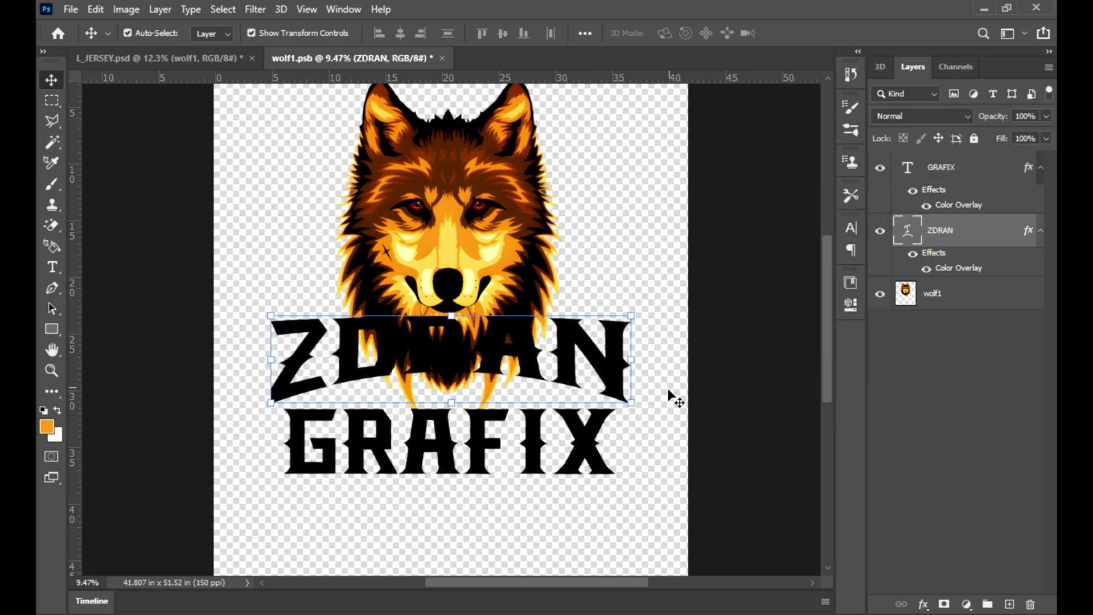
left_click(586, 427)
double_click(591, 426)
left_click(972, 167)
- Apply an Arch text warp with a moderate bend to GRAFIX
key("v")
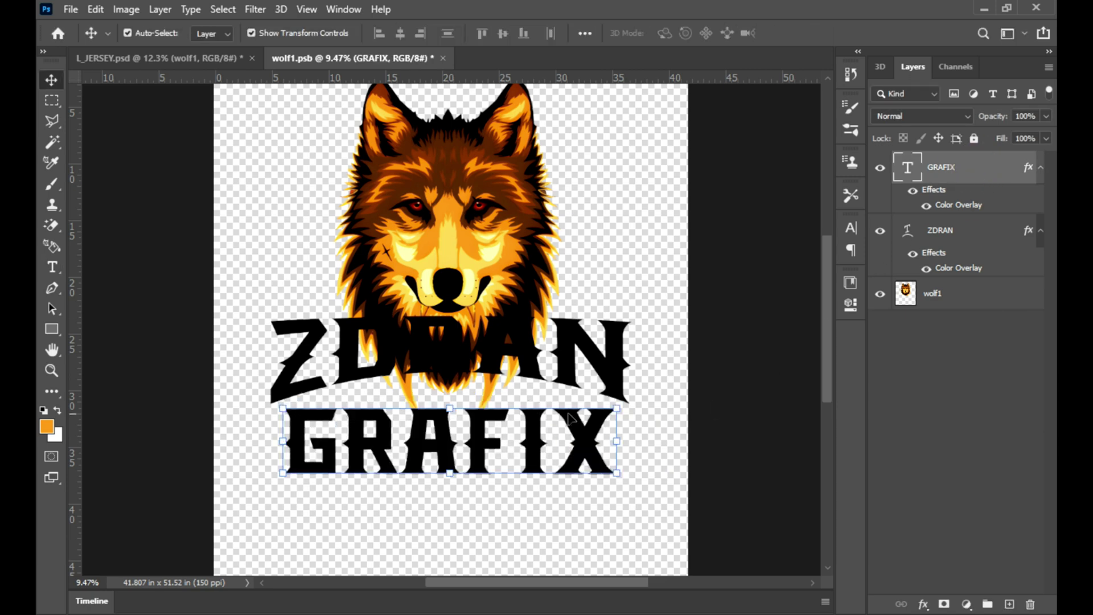
left_click(400, 32)
double_click(905, 171)
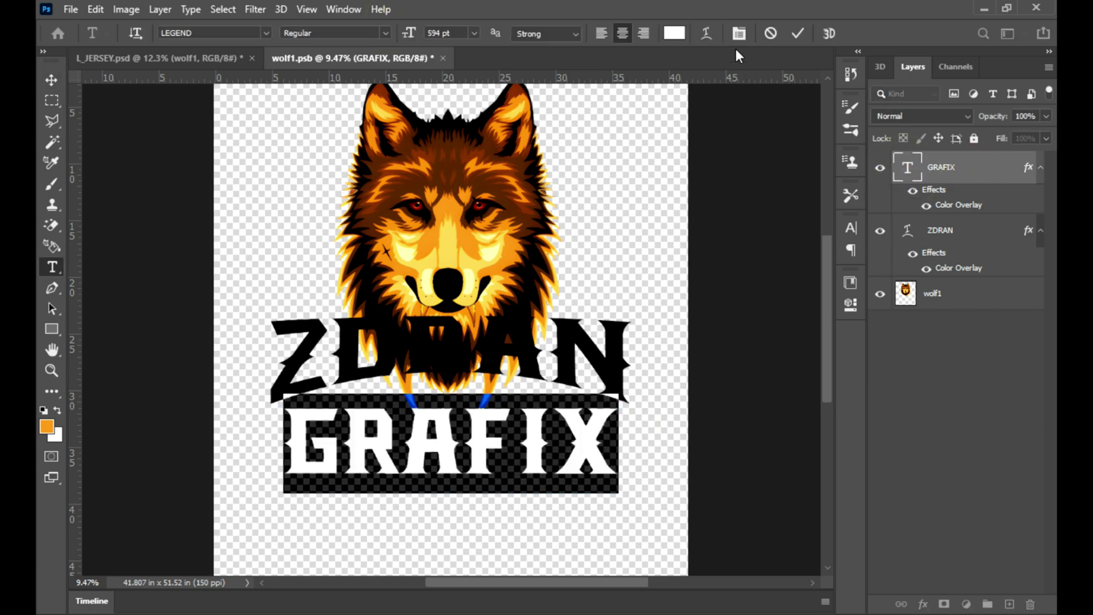
left_click(705, 33)
left_click(683, 176)
left_click(654, 276)
left_click_drag(686, 253, 662, 258)
left_click(791, 183)
- Move GRAFIX up so it sits snugly under ZDRAN
left_click(849, 227)
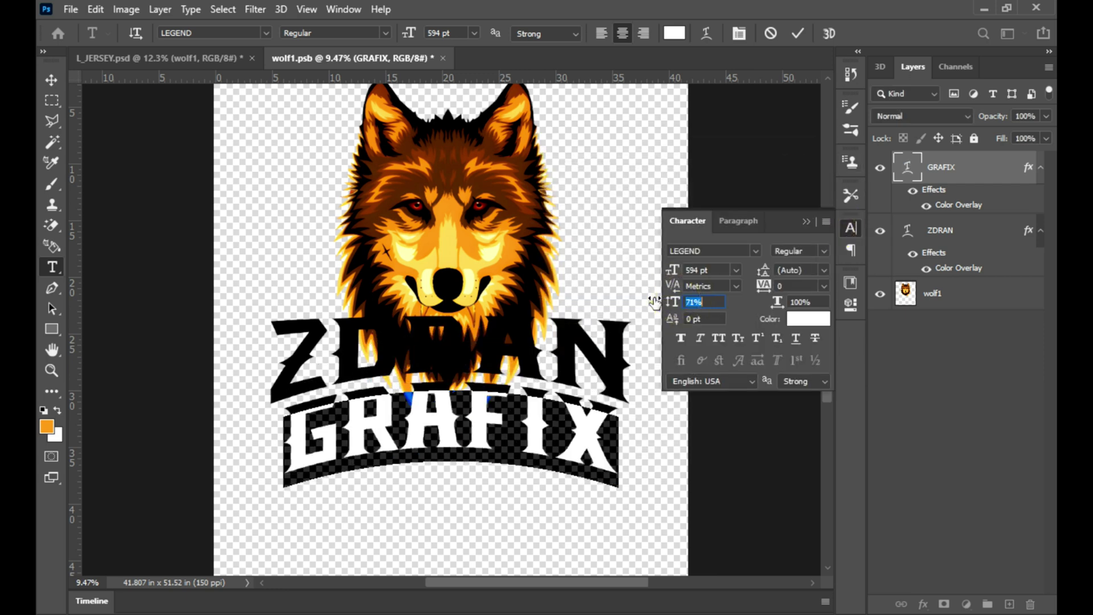
key("ctrl+Return")
key("v")
left_click(481, 424)
left_click_drag(481, 424, 462, 411)
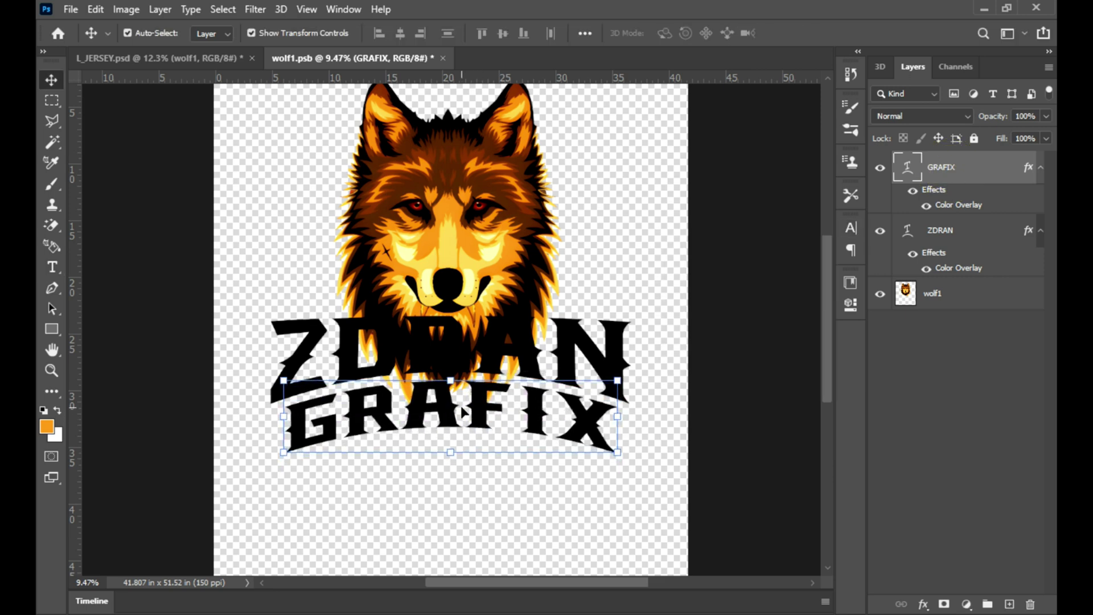
left_click(689, 462)
- Duplicate ZDRAN and GRAFIX, rasterize the copies' layer styles, and hide the originals
left_click(627, 400)
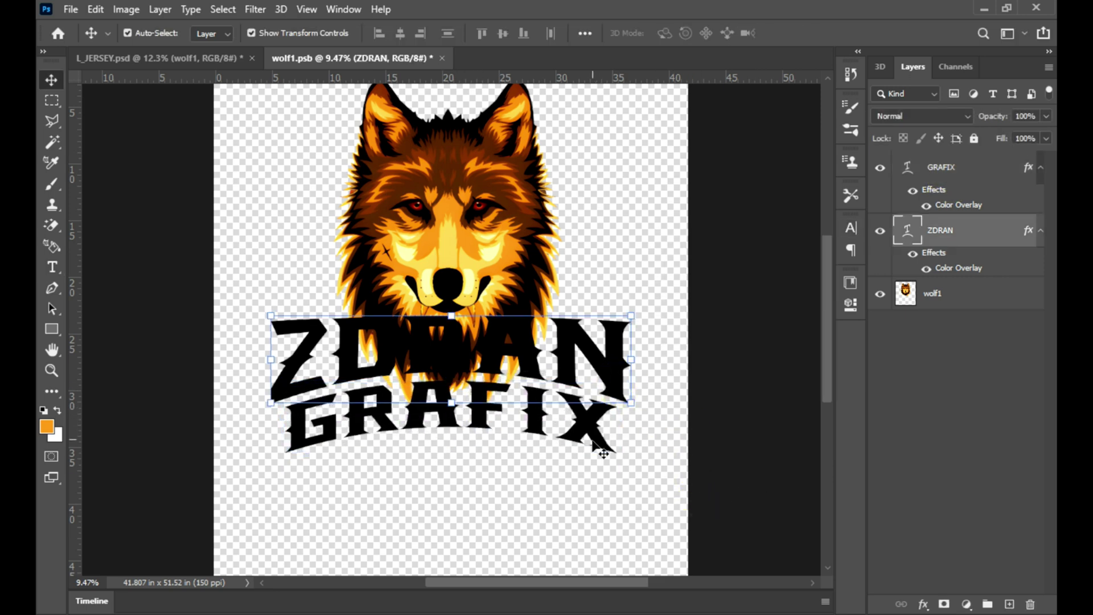
left_click(598, 443, "shift")
key("ctrl+j")
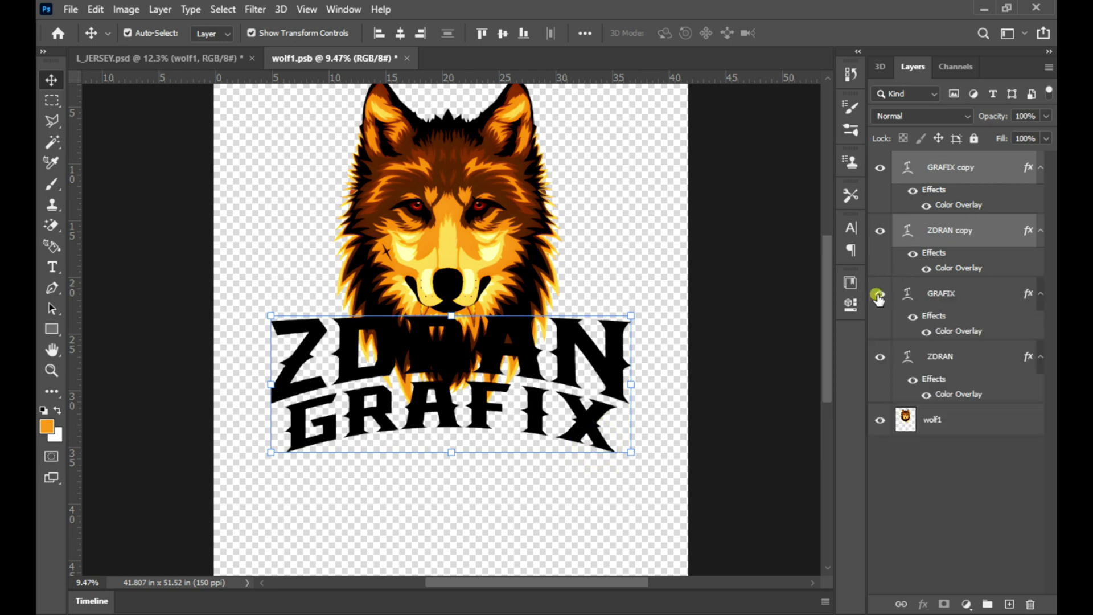
right_click(992, 232)
left_click(854, 273)
left_click(945, 295)
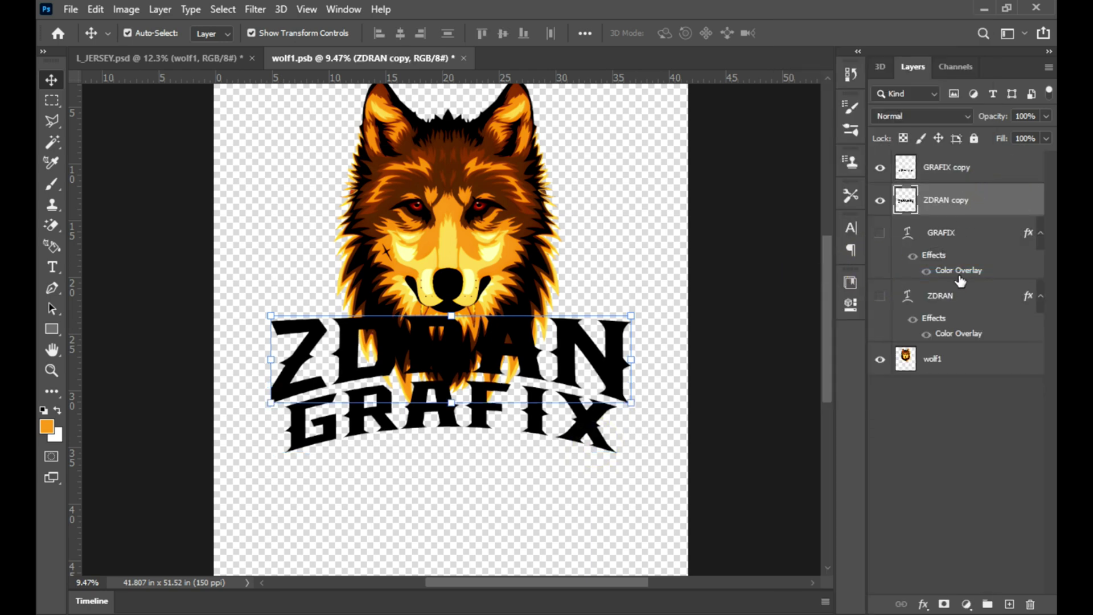
- Deselect the ZDRAN layer and adjust the Layers panel and canvas view
left_click(773, 345)
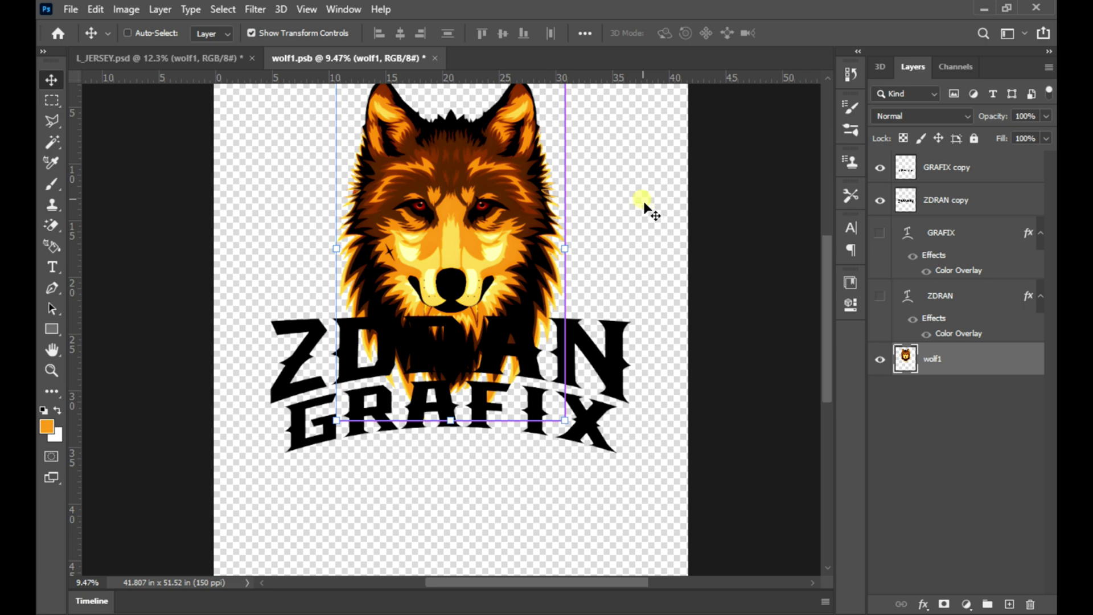
scroll(399, 262, "down", 2)
key("ctrl+alt+a")
key("s")
right_click(478, 265)
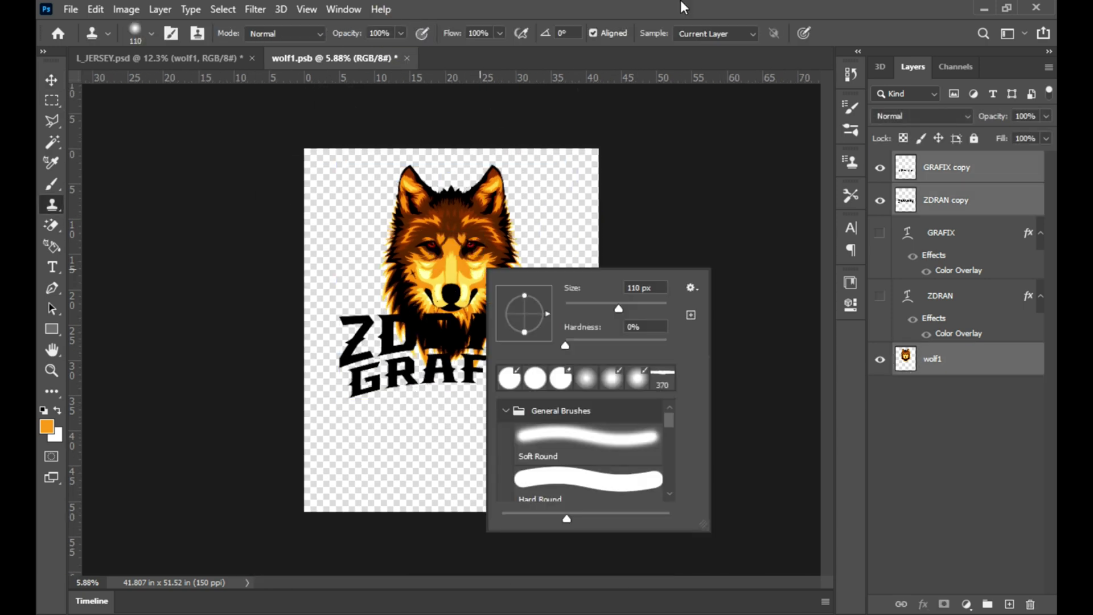
key("z")
scroll(464, 319, "up", 2)
- Group the original ZDRAN and GRAFIX text layers into Group 1, then reselect the copies
left_click(970, 211)
left_click(980, 180, "ctrl")
left_click(945, 234)
left_click(942, 295, "shift")
key("ctrl+g")
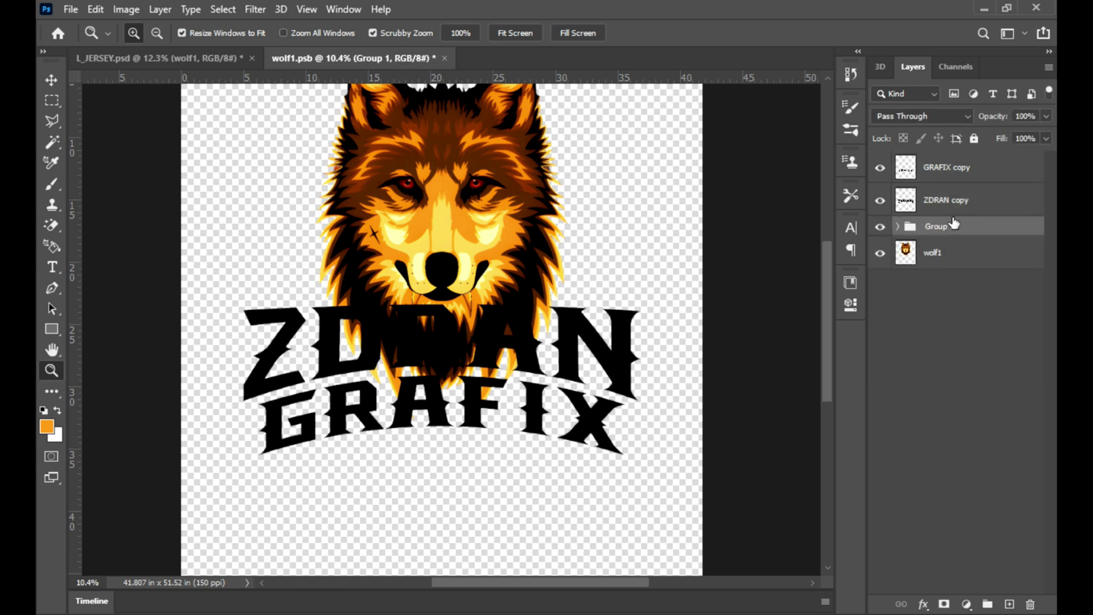
left_click(967, 202)
left_click(972, 181, "ctrl")
left_click(905, 167, "ctrl")
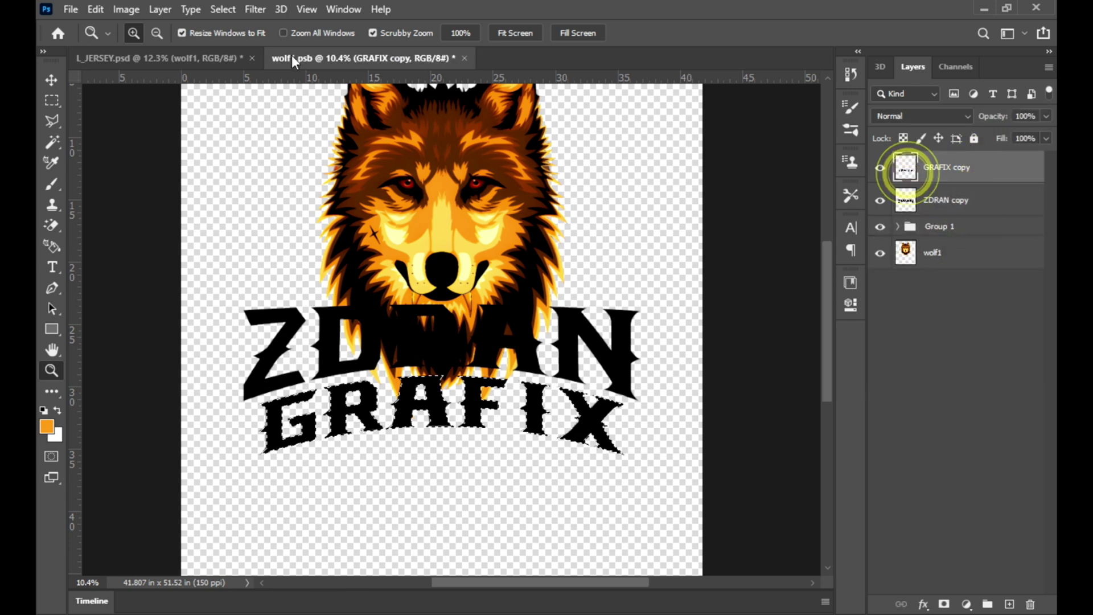
- Expand the GRAFIX selection by 50 and add an orange Solid Color fill beneath the lettering
left_click(223, 9)
left_click(414, 269)
key("Return")
left_click(223, 9)
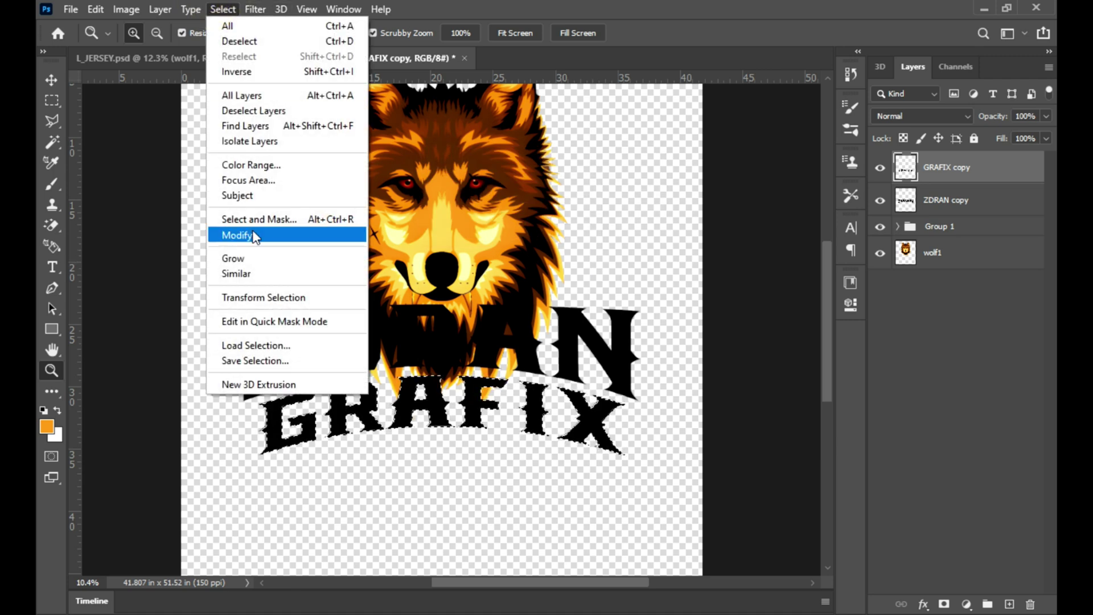
left_click(391, 268)
type("50")
key("Return")
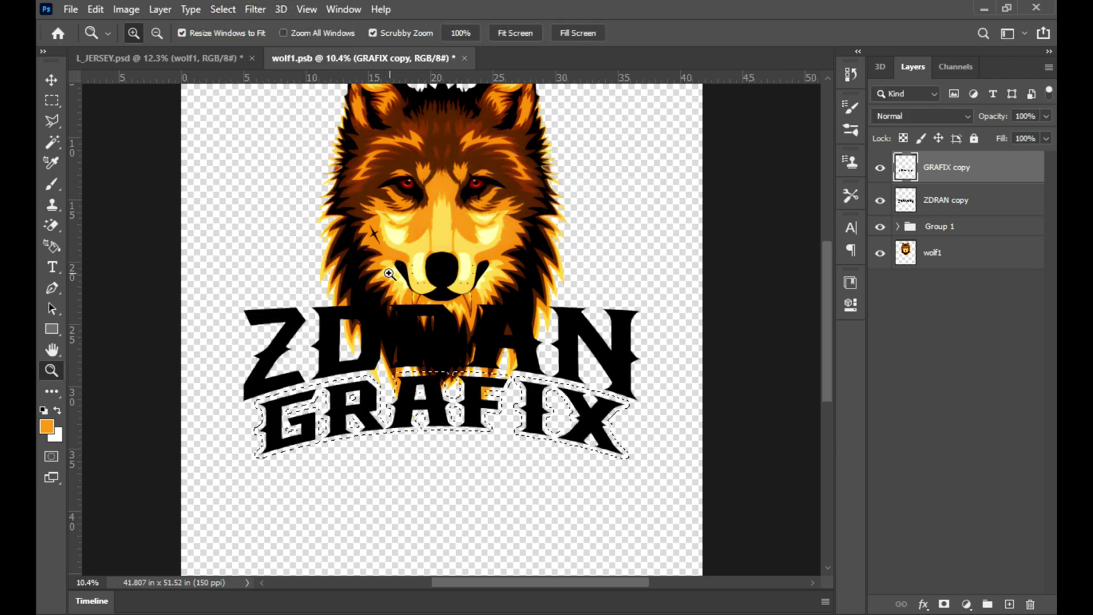
left_click(967, 604)
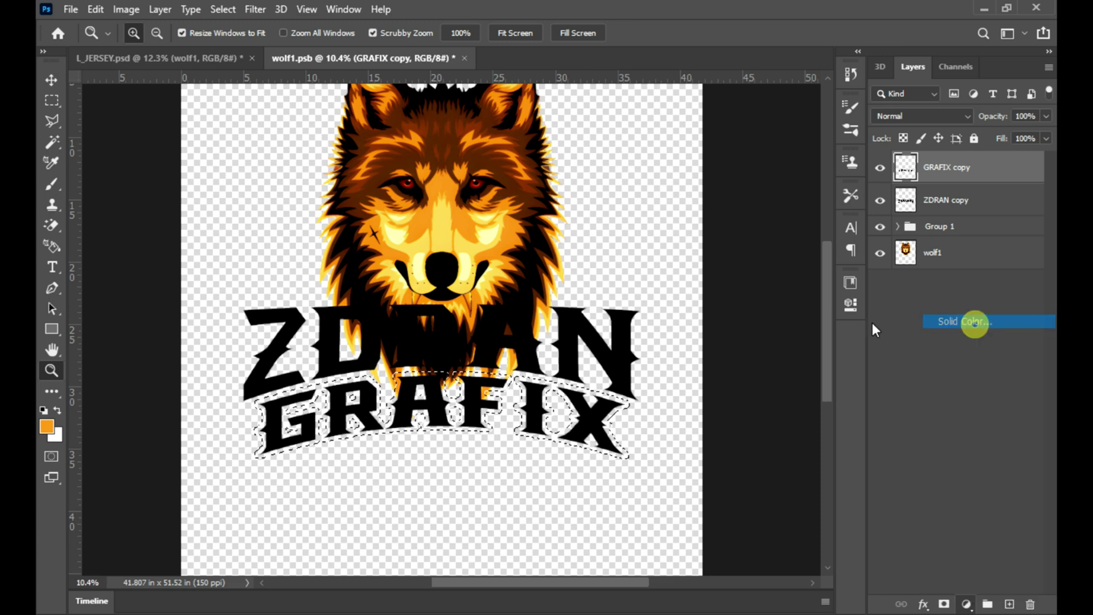
left_click(968, 321)
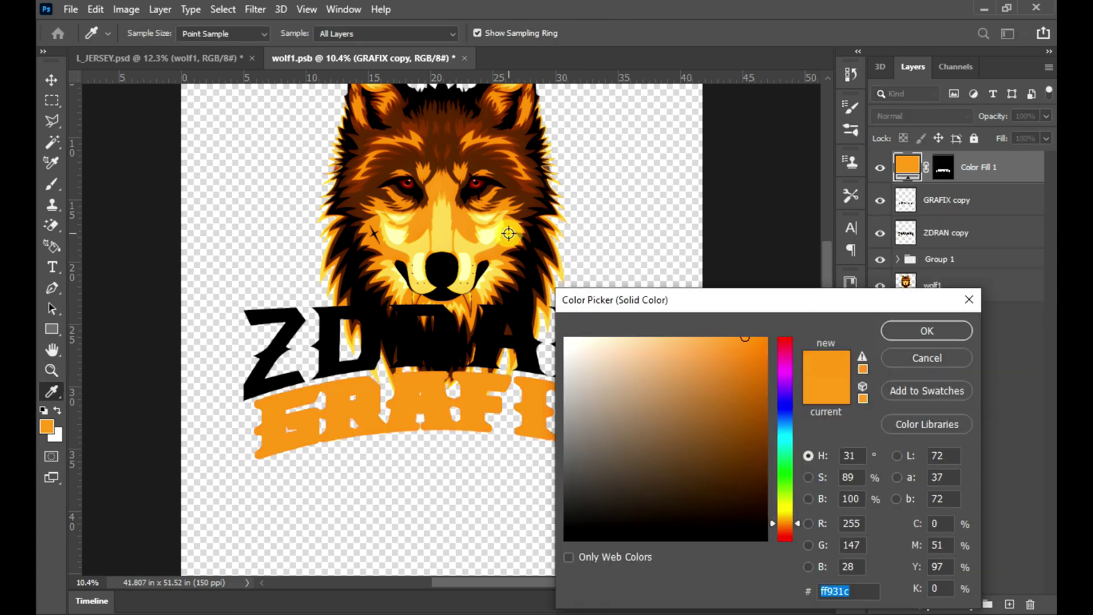
left_click(927, 331)
left_click_drag(979, 167, 979, 251)
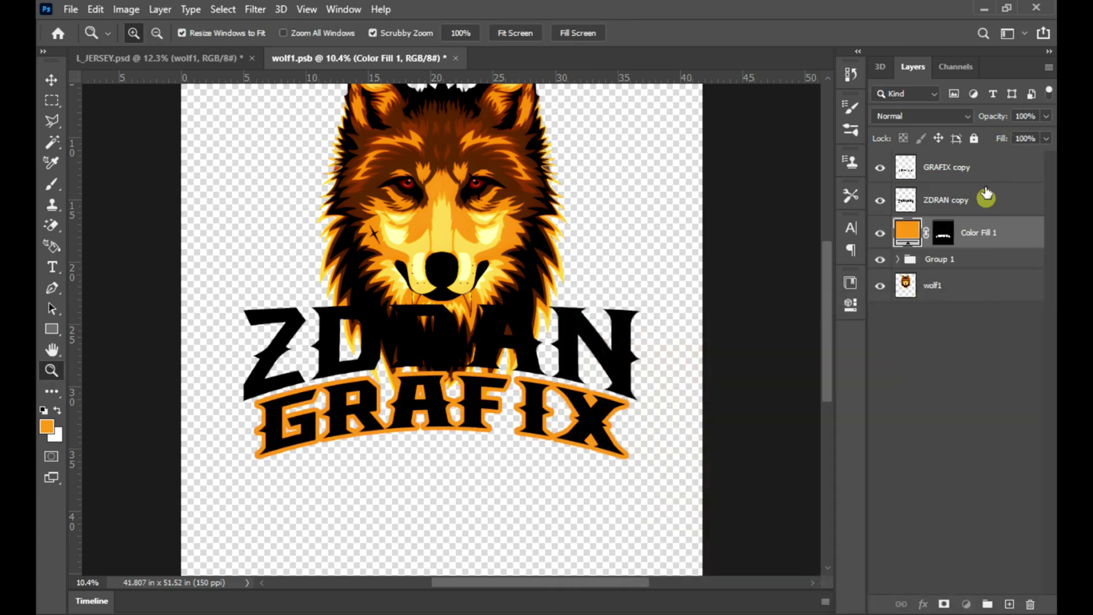
- Expand the ZDRAN copy selection and place a second orange Solid Color fill beneath it
left_click(979, 167)
left_click(973, 202)
left_click(905, 200, "ctrl")
left_click(222, 9)
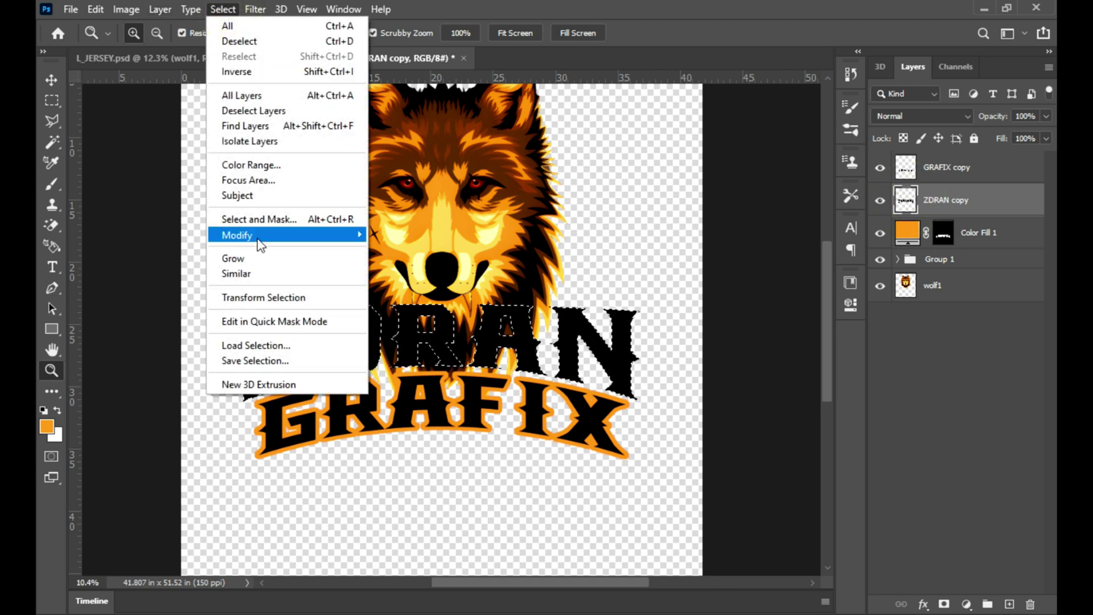
left_click(387, 266)
left_click(629, 186)
left_click(966, 603)
left_click(951, 320)
left_click(926, 330)
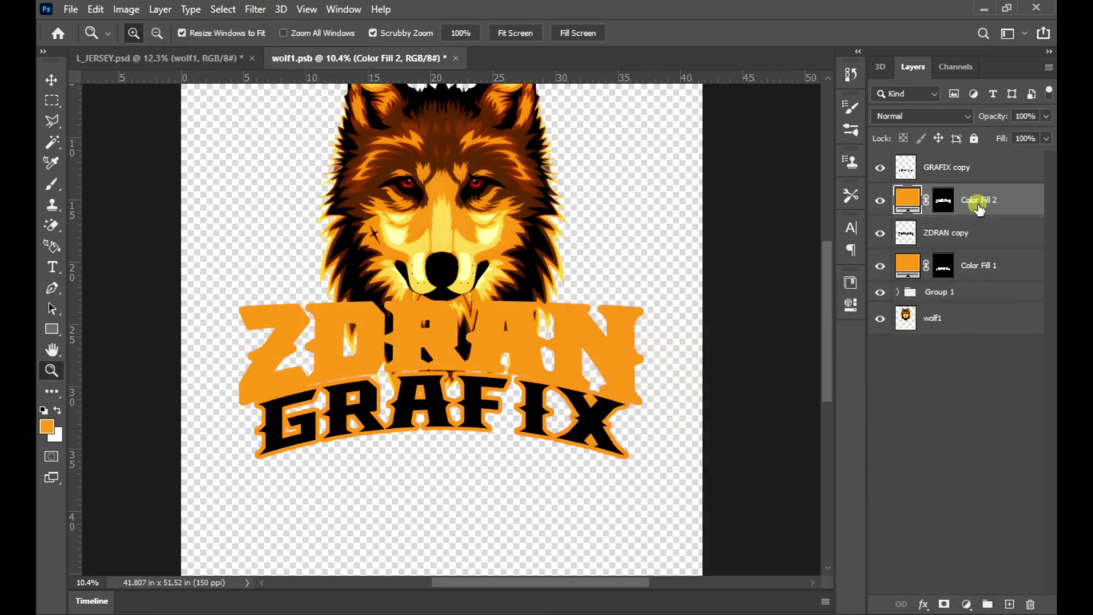
left_click_drag(977, 207, 978, 251)
key("v")
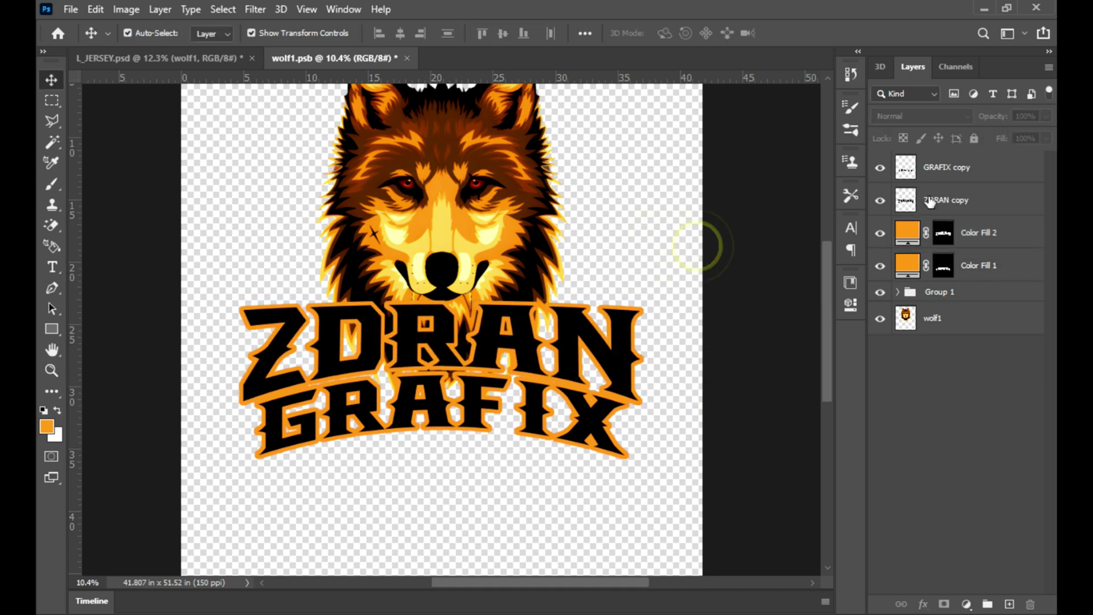
- Show the guides and draw a test ellipse over the lettering, then undo it
left_click(945, 167)
left_click(51, 329)
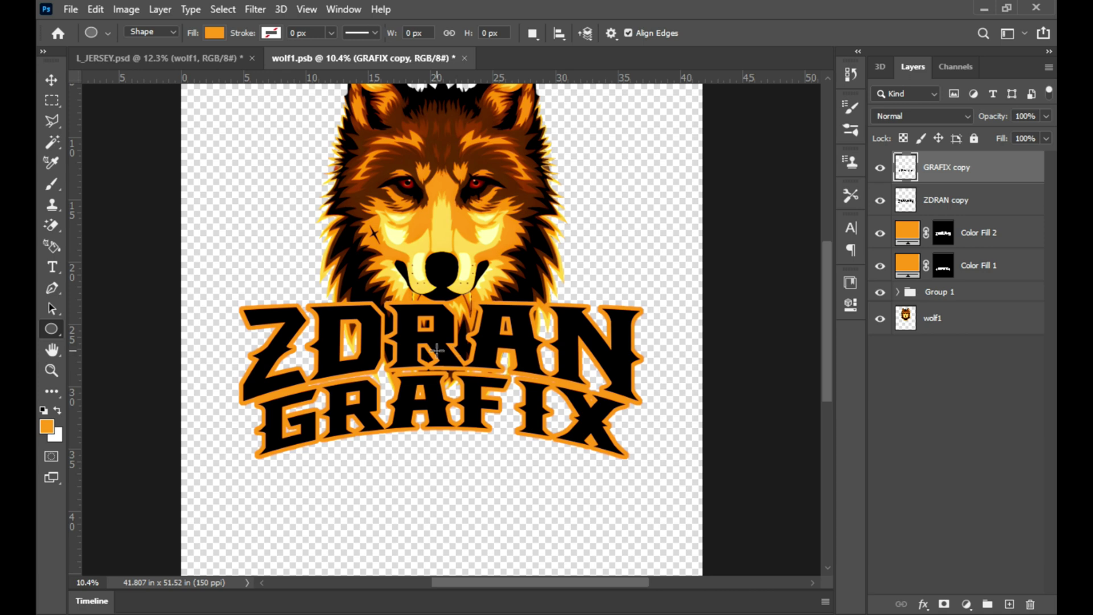
key("ctrl+semicolon")
left_click_drag(504, 381, 502, 379)
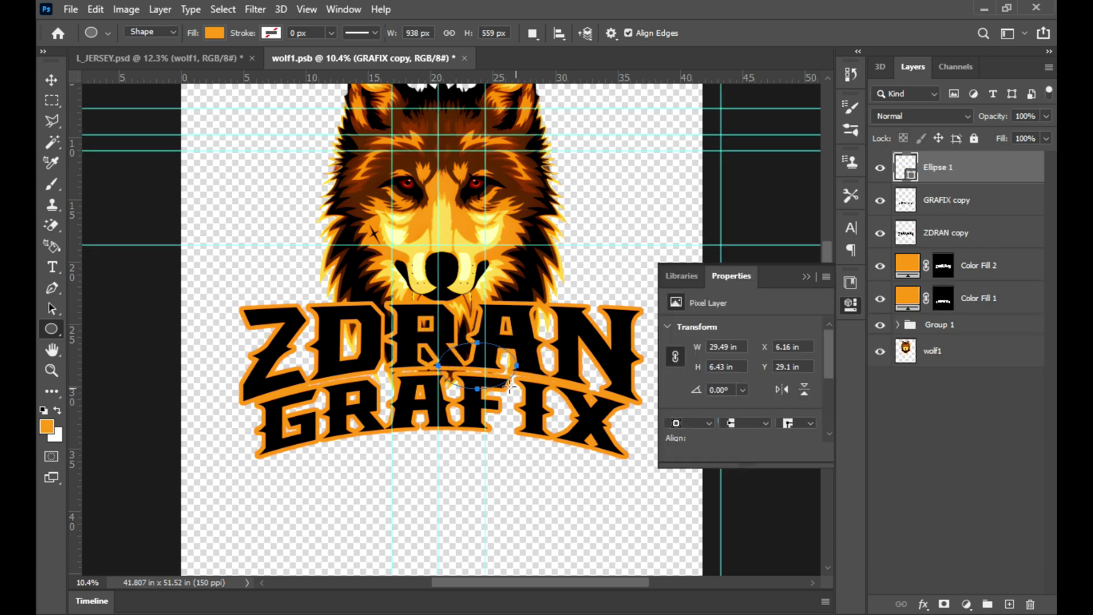
key("ctrl+z")
key("v")
- Drag the horizontal guides off the canvas, keeping the vertical guide through the wolf's centre
left_click(435, 216)
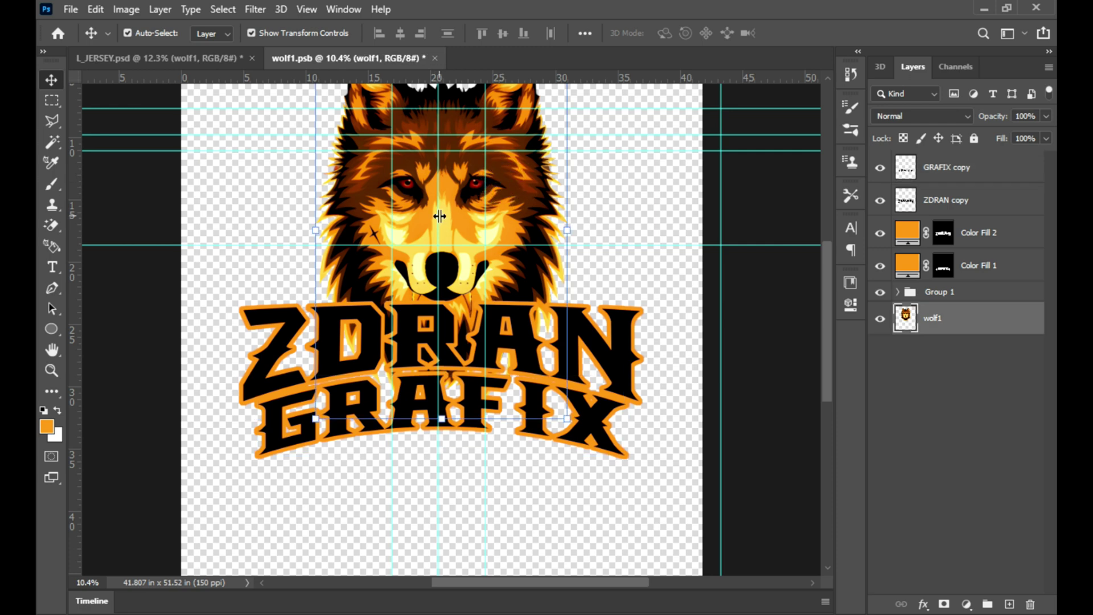
left_click(564, 232)
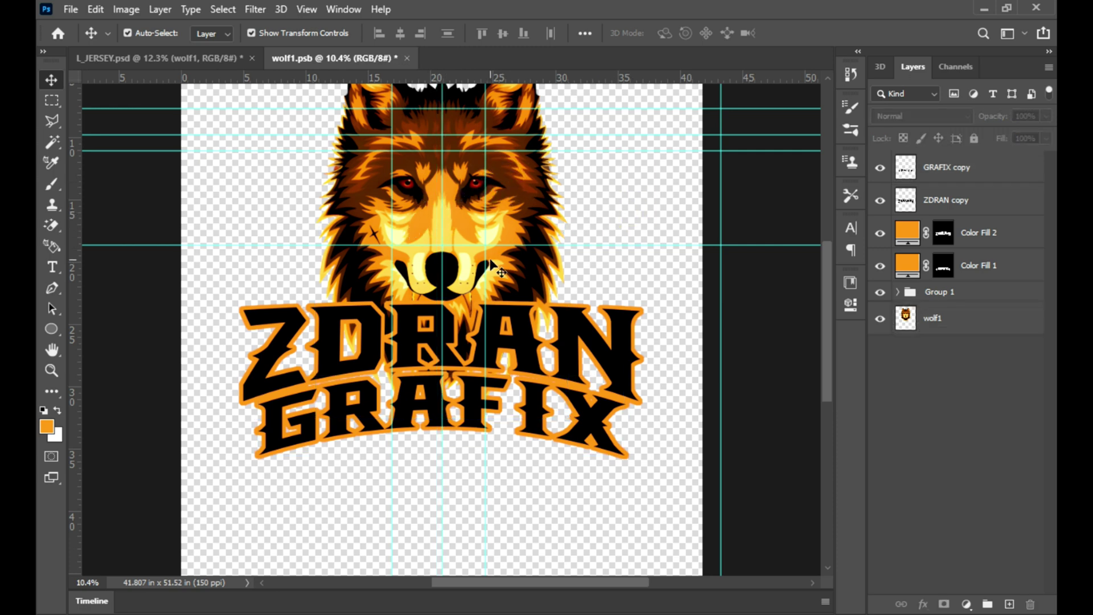
scroll(689, 176, "up", 2)
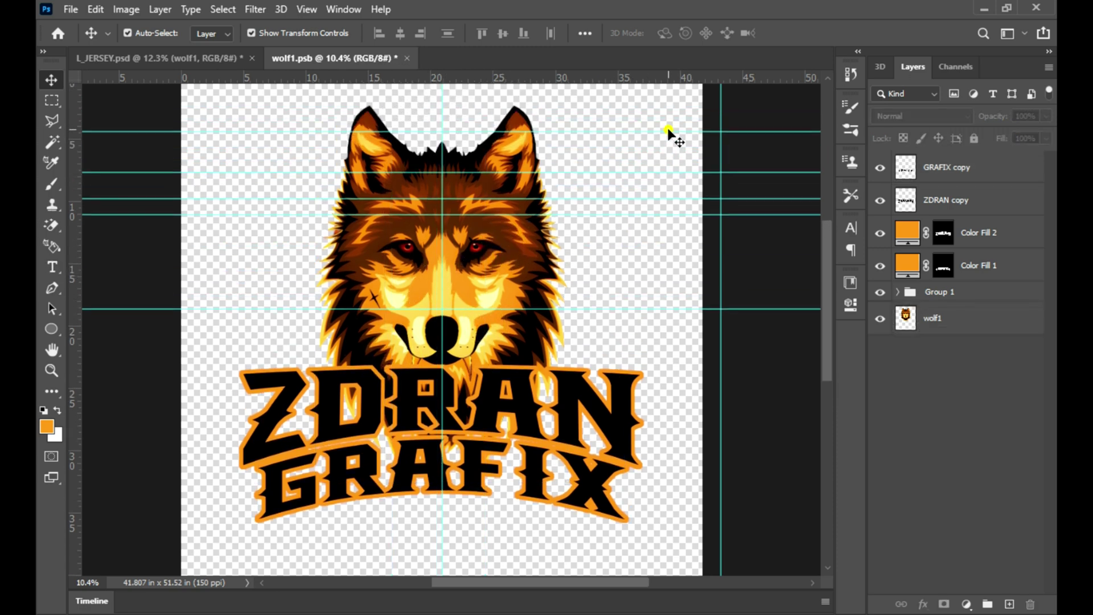
left_click_drag(692, 200, 678, 202)
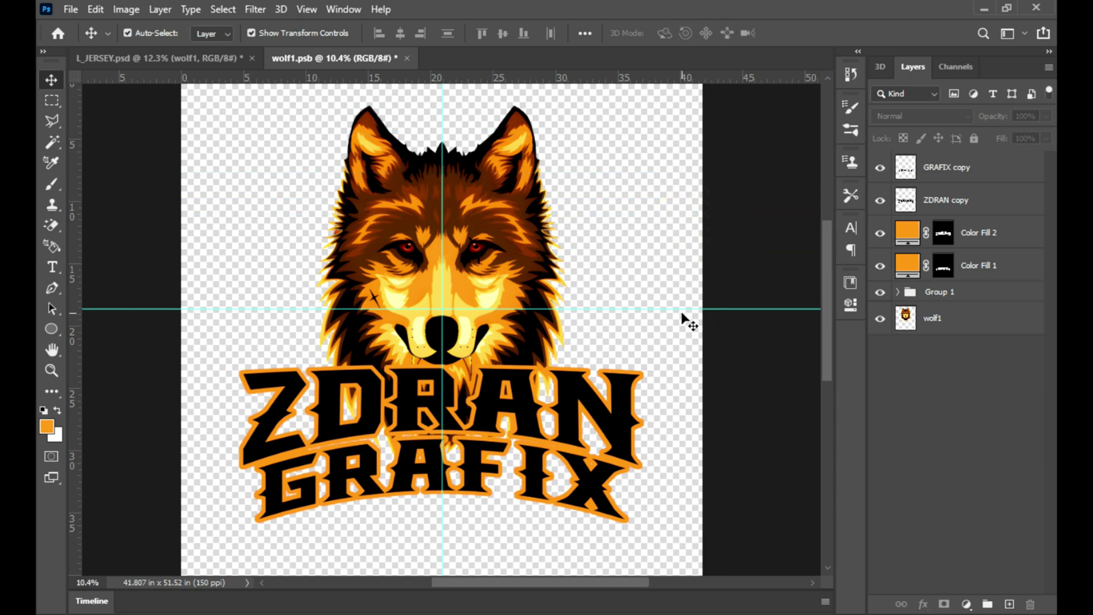
left_click_drag(751, 309, 748, 21)
scroll(490, 464, "down", 3)
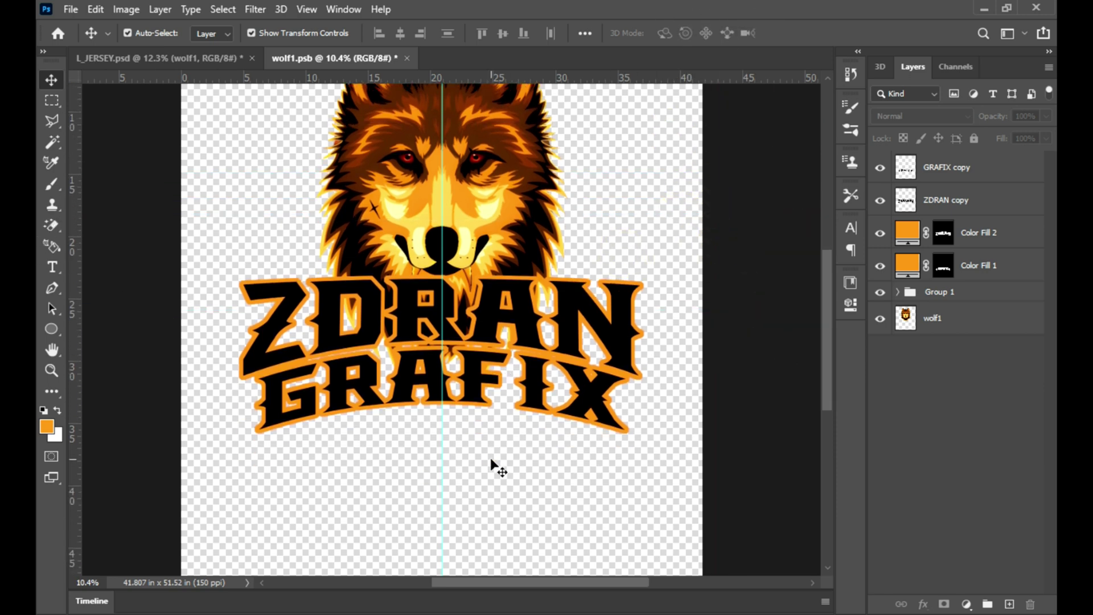
left_click(947, 171)
key("u")
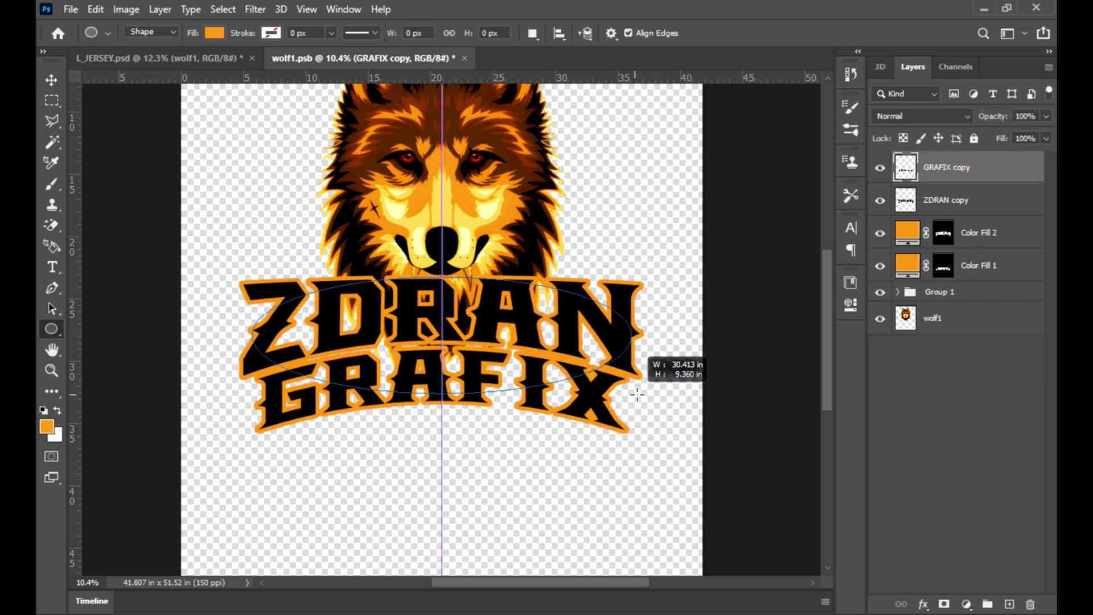
- Draw a wide purple ellipse and move it down over GRAFIX
left_click_drag(512, 352, 685, 382)
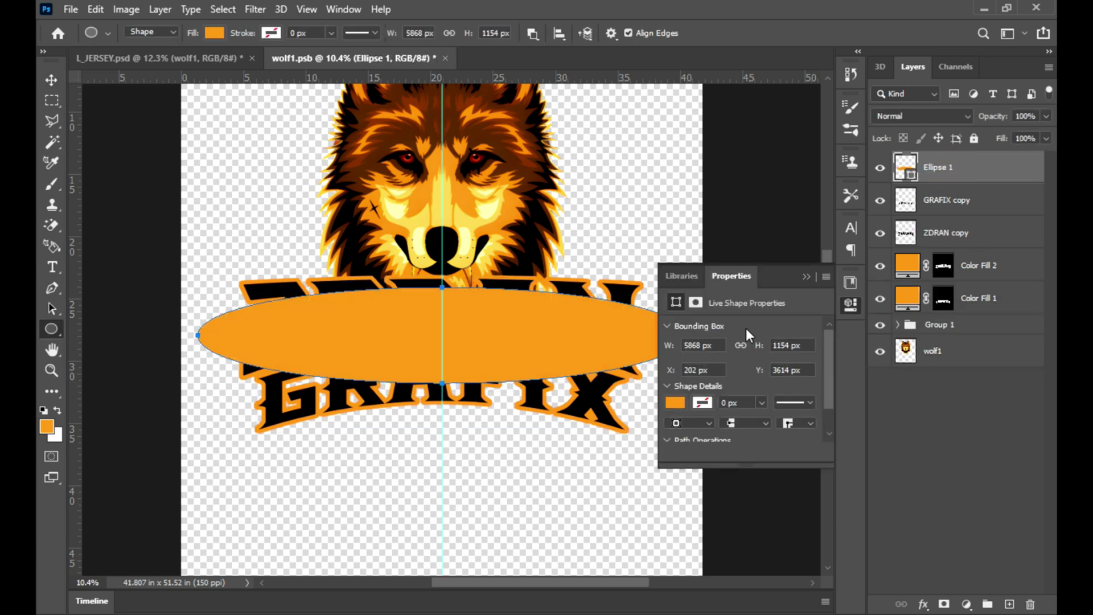
left_click(675, 403)
left_click(705, 428)
left_click(720, 427)
left_click(806, 276)
key("ctrl+t")
left_click_drag(502, 327, 509, 355)
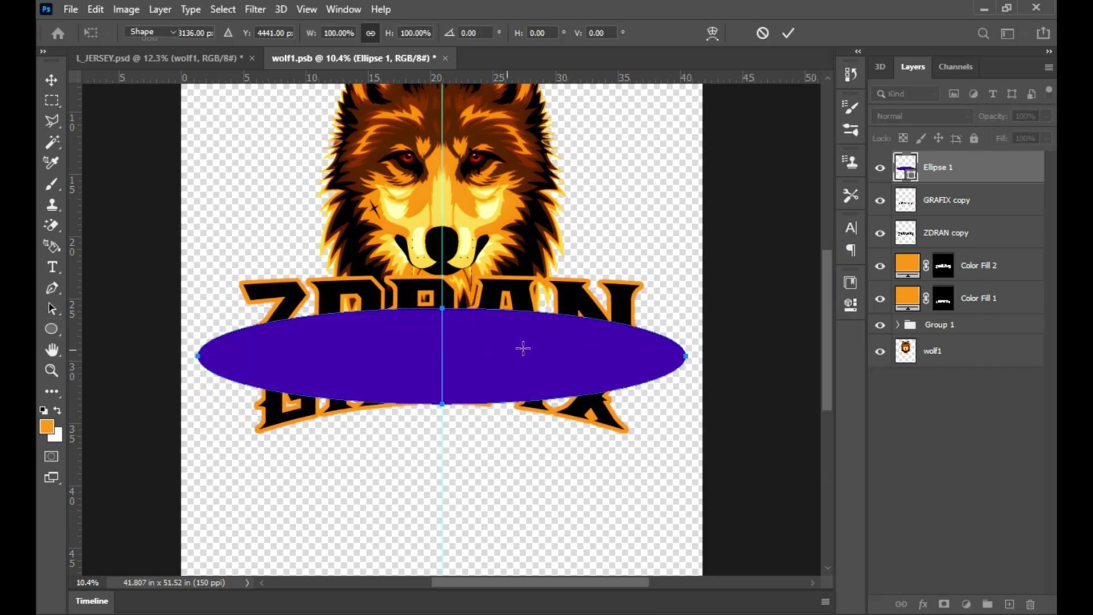
key("Return")
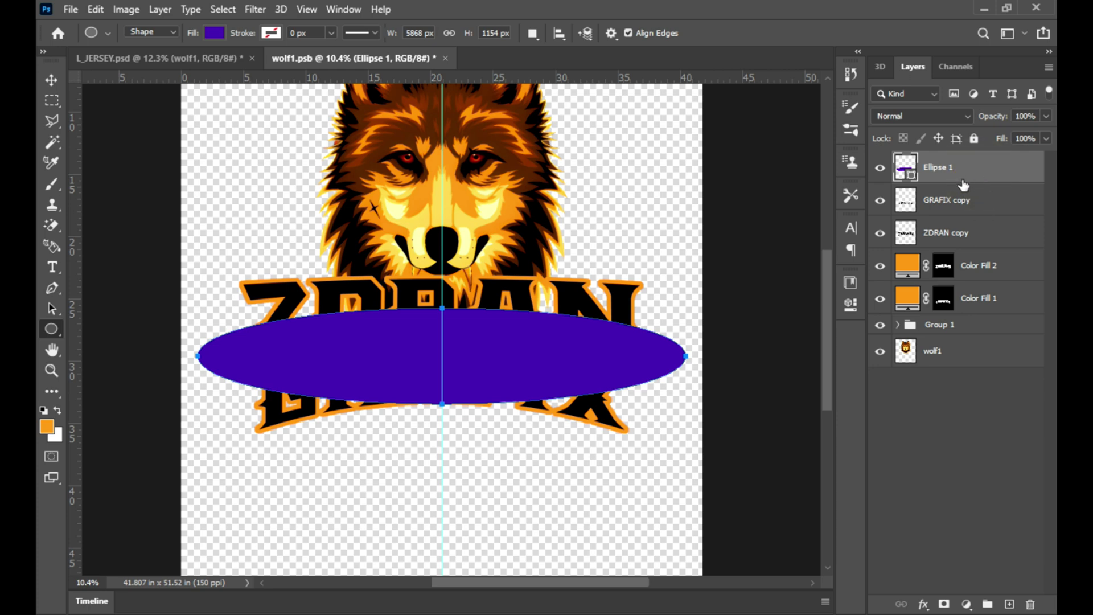
- Duplicate the ellipse, then make the copy taller, narrower and lower
key("ctrl+j")
key("ctrl+t")
left_click_drag(586, 358, 592, 430)
left_click_drag(442, 382, 442, 365)
left_click_drag(685, 421, 663, 421)
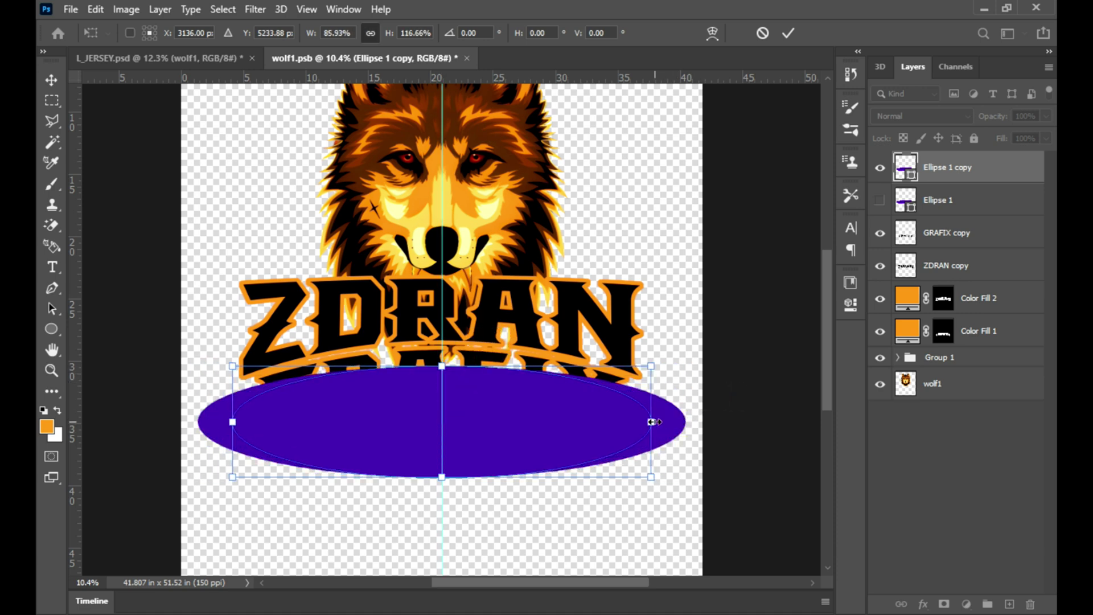
mouse_move(546, 423)
left_mouse_down()
mouse_move(552, 429)
mouse_move(510, 426)
left_mouse_up()
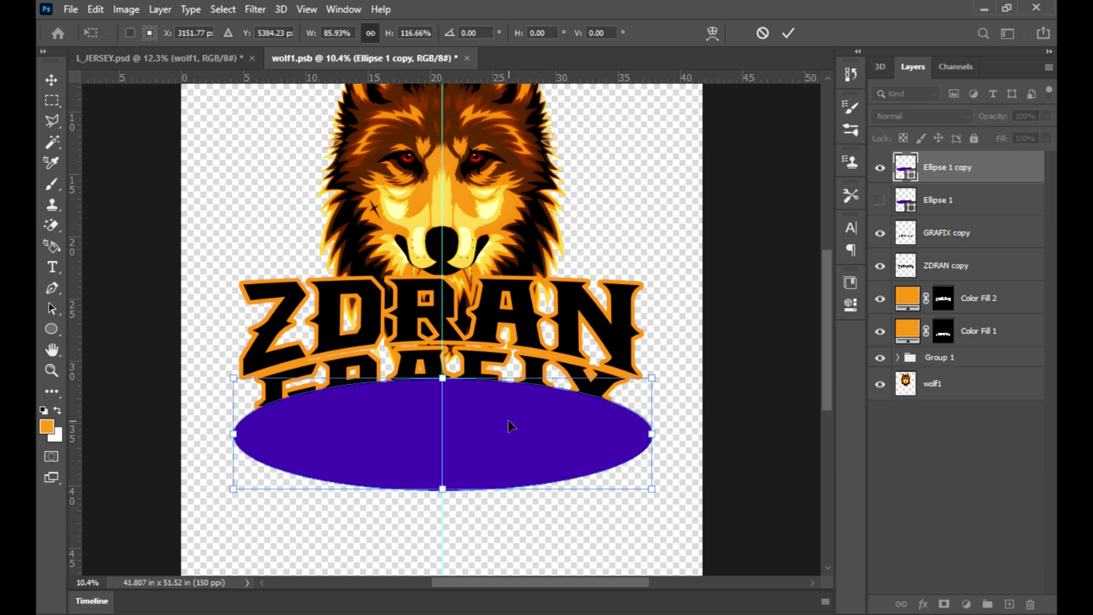
key("Return")
- Change the fill of both ellipse layers to white
double_click(911, 176)
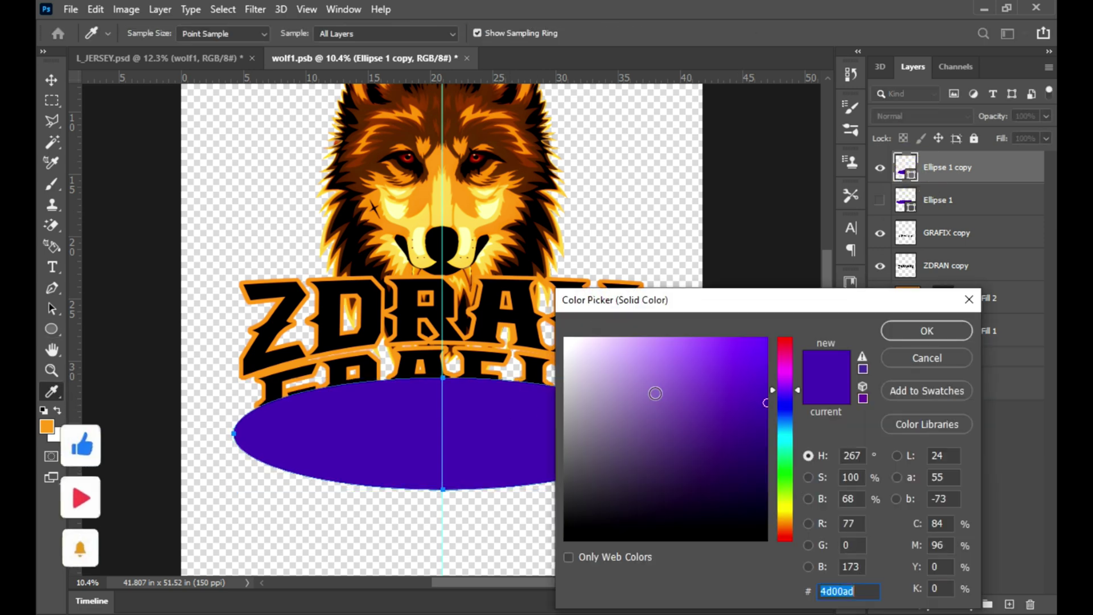
left_click_drag(622, 381, 565, 317)
left_click(898, 336)
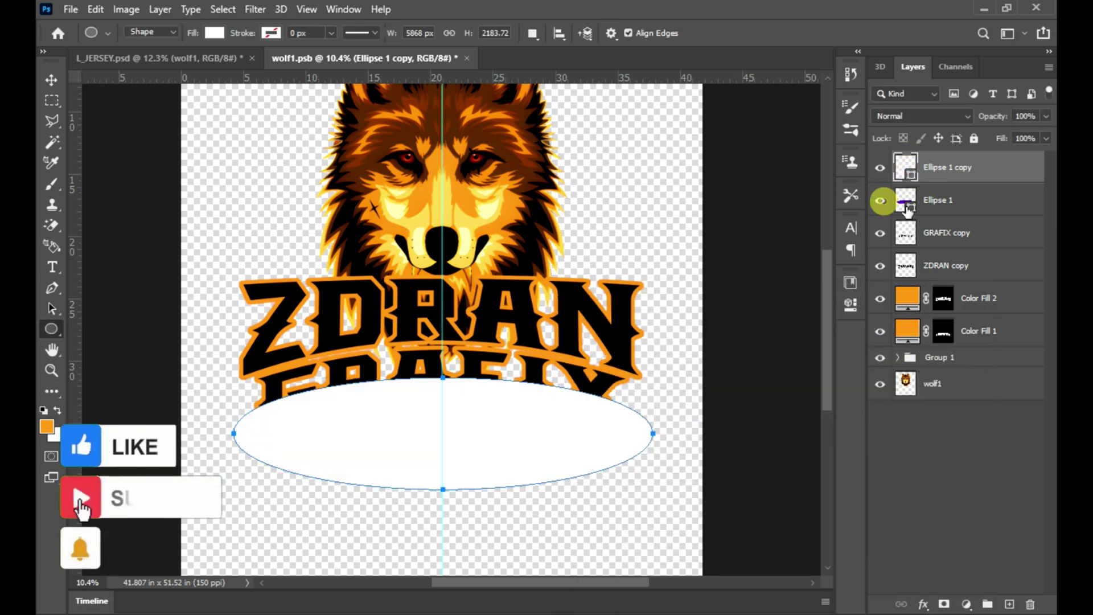
left_click(880, 200)
double_click(905, 203)
left_click_drag(653, 383, 565, 338)
left_click(926, 330)
- Rasterize the two ellipse layers and hide them
right_click(962, 183)
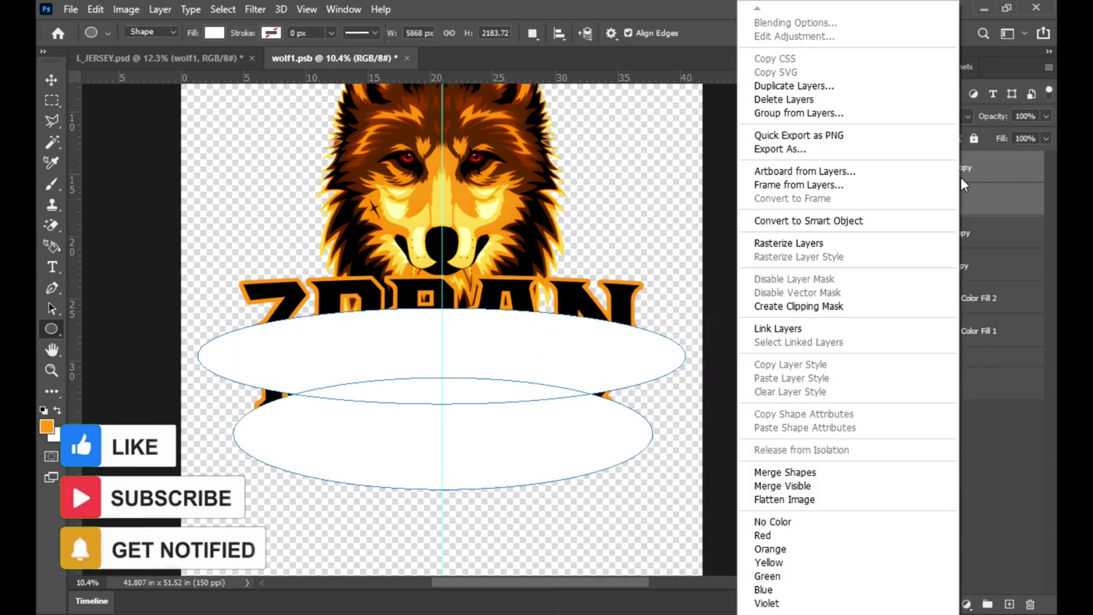
left_click(832, 243)
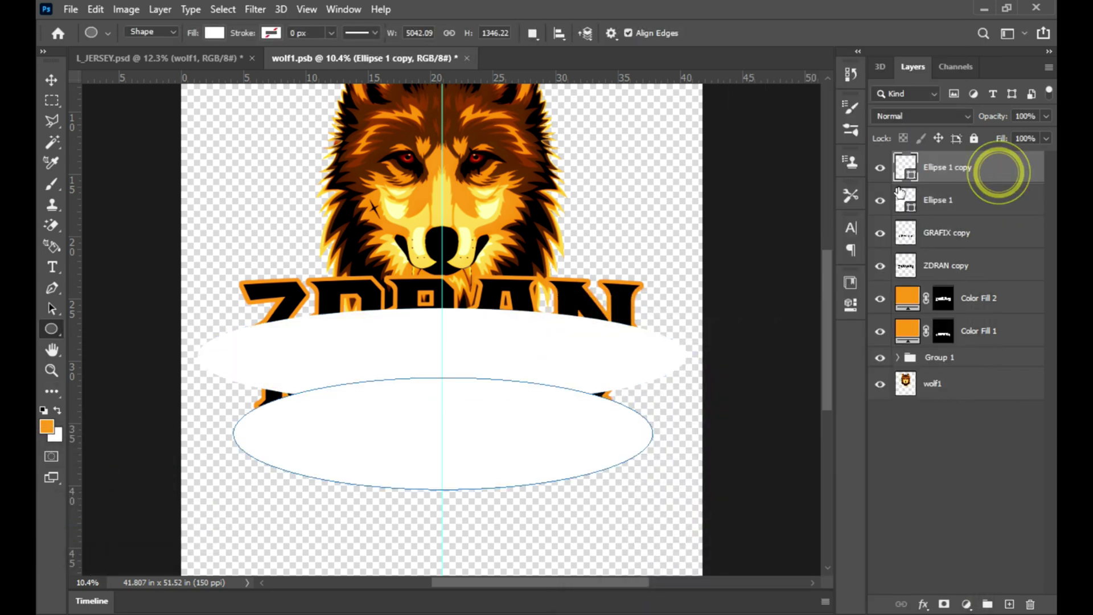
left_click_drag(880, 167, 880, 202)
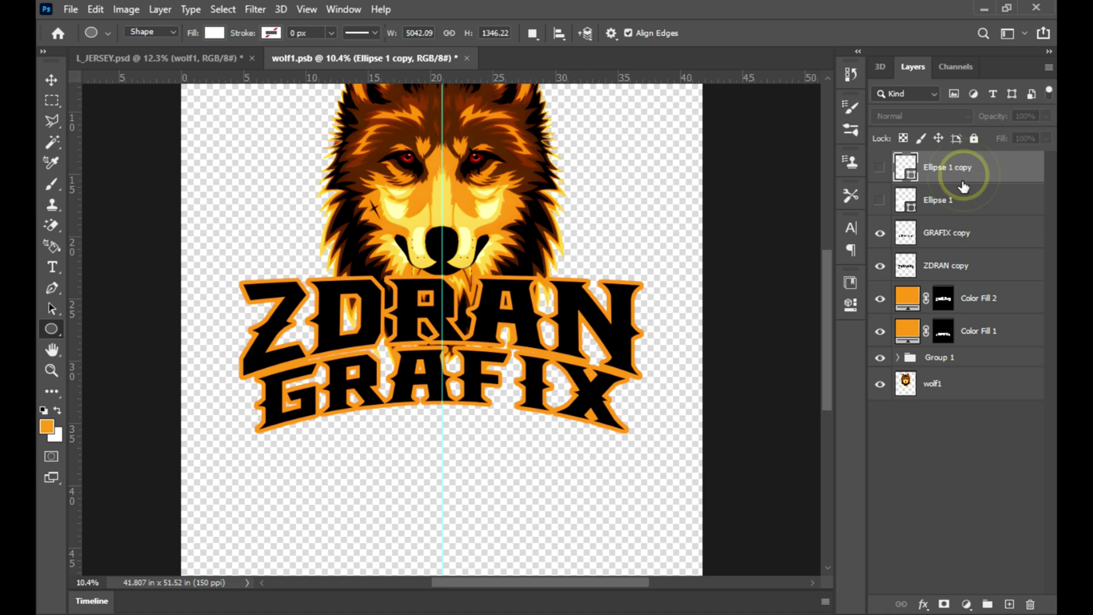
left_click(963, 201, "shift")
right_click(963, 202)
left_click(1006, 172)
left_click(942, 234)
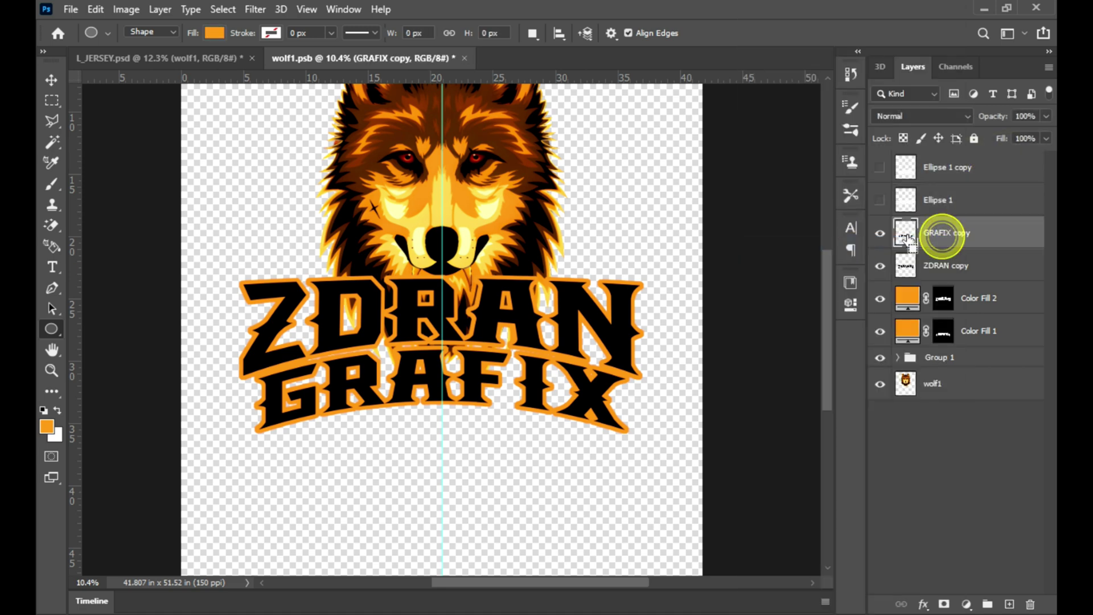
- Select the Ellipse 1 copy layer and contract the active selection twice
left_click(948, 201)
left_click(891, 166)
left_click(881, 169)
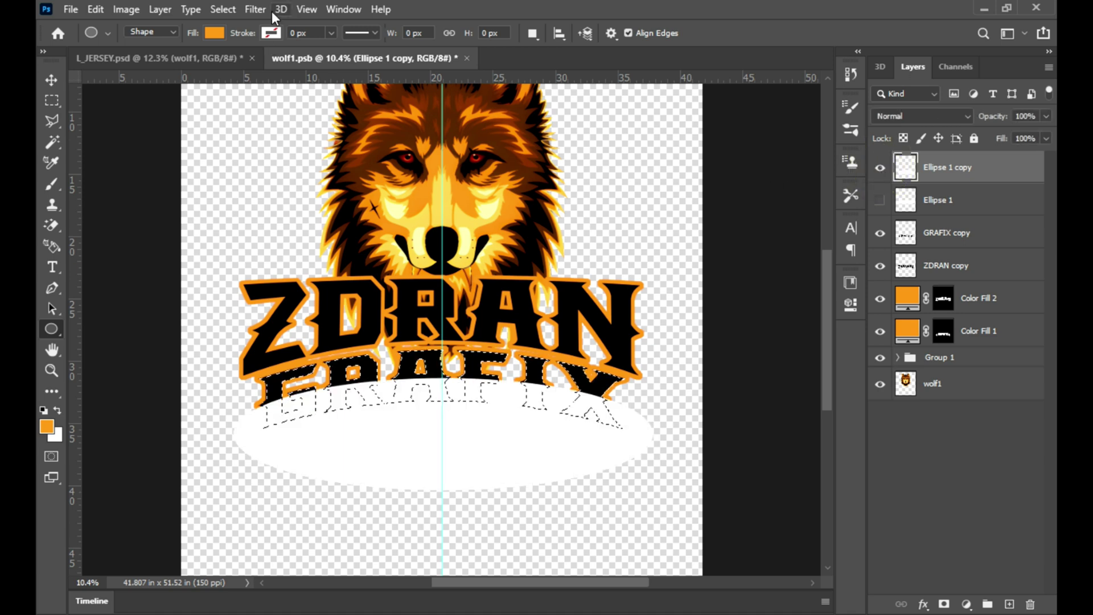
left_click(222, 9)
left_click(422, 281)
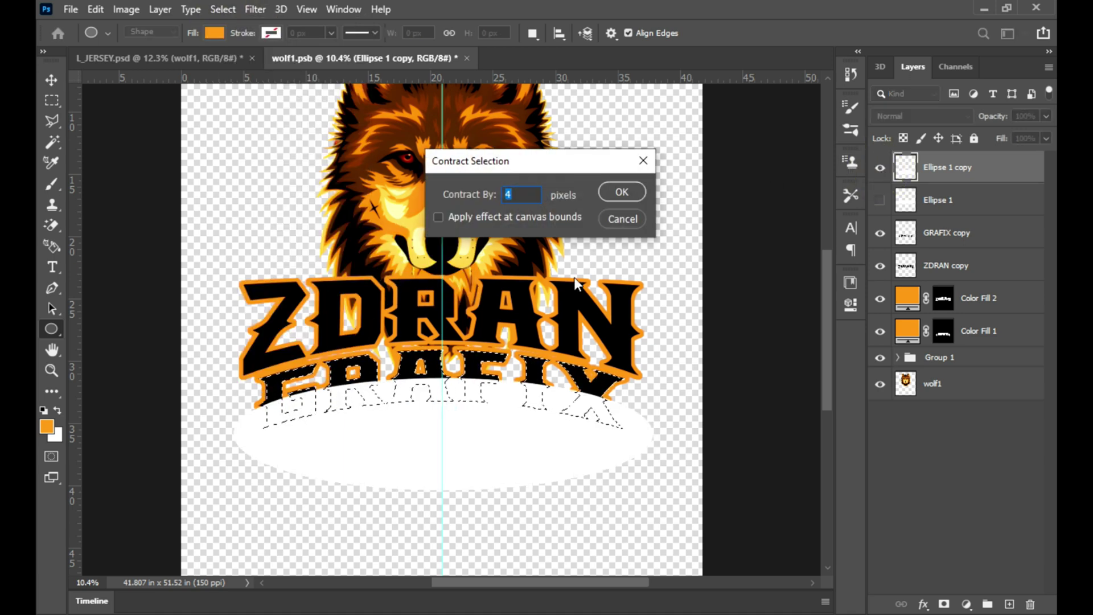
key("Return")
scroll(555, 420, "up", 3)
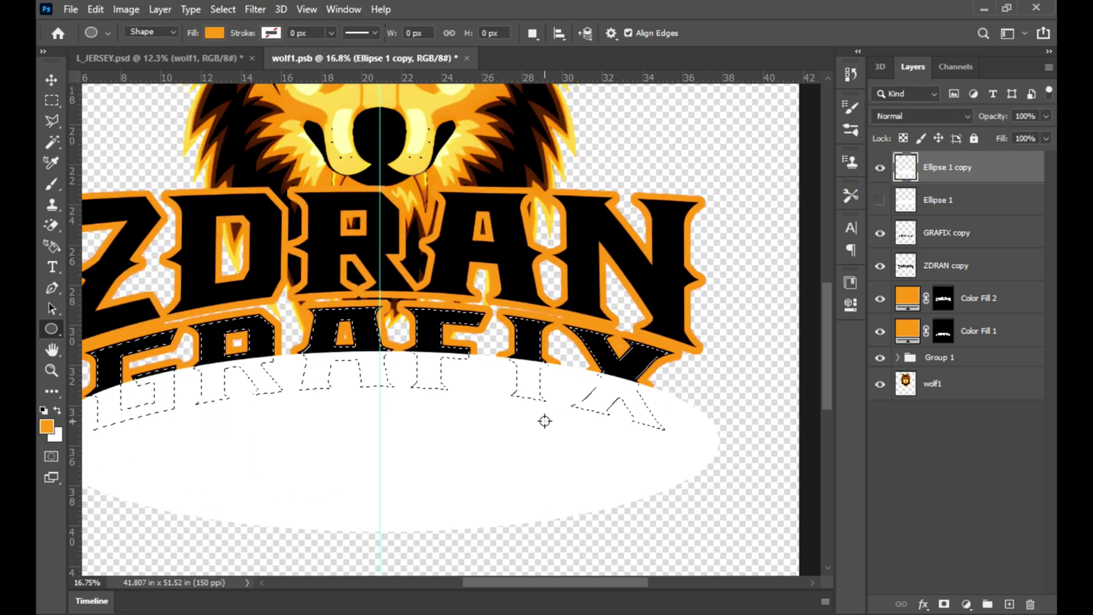
left_click(222, 9)
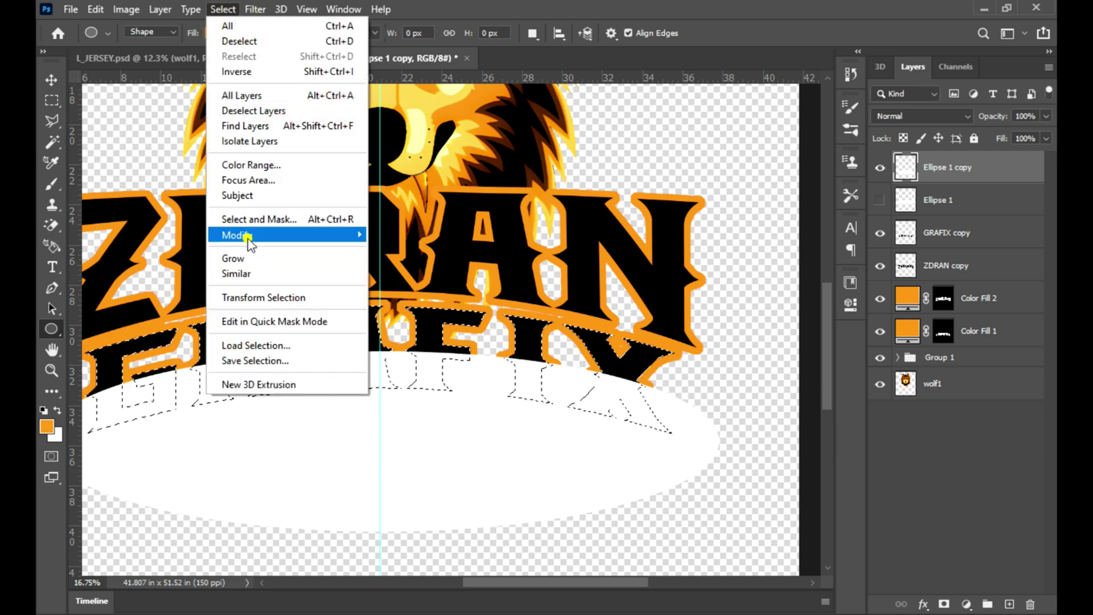
left_click(398, 279)
key("Return")
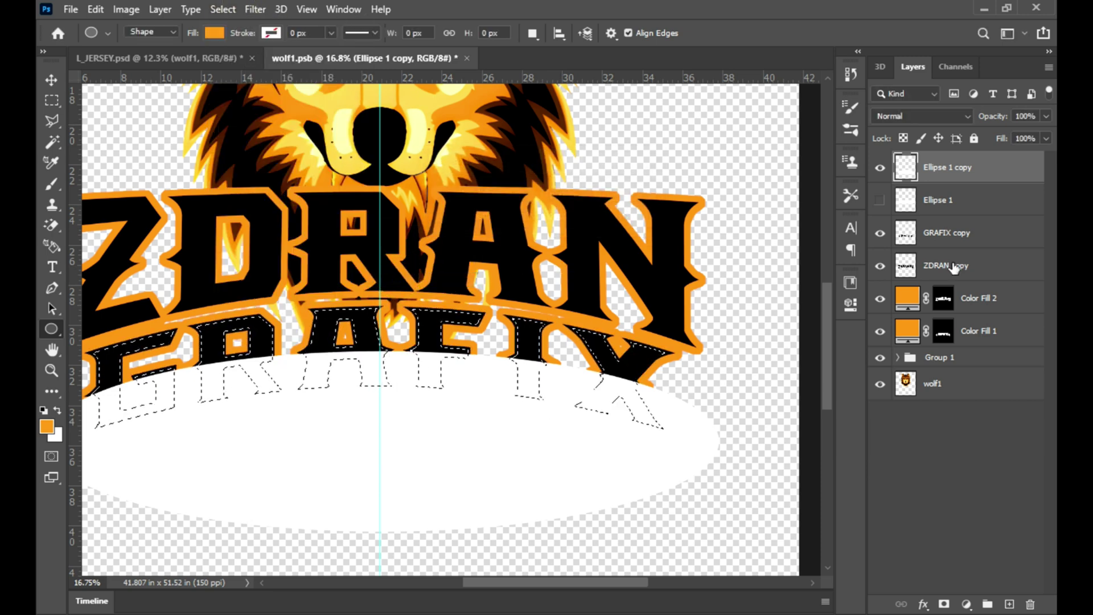
- Copy the selection to a layer, hide the white ellipse to check, then undo
key("ctrl+j")
left_click(881, 211)
scroll(613, 364, "down", 2)
scroll(613, 364, "up", 2)
scroll(613, 364, "down", 2)
scroll(613, 364, "down", 1)
scroll(613, 364, "up", 2)
key("ctrl+z")
key("ctrl+z")
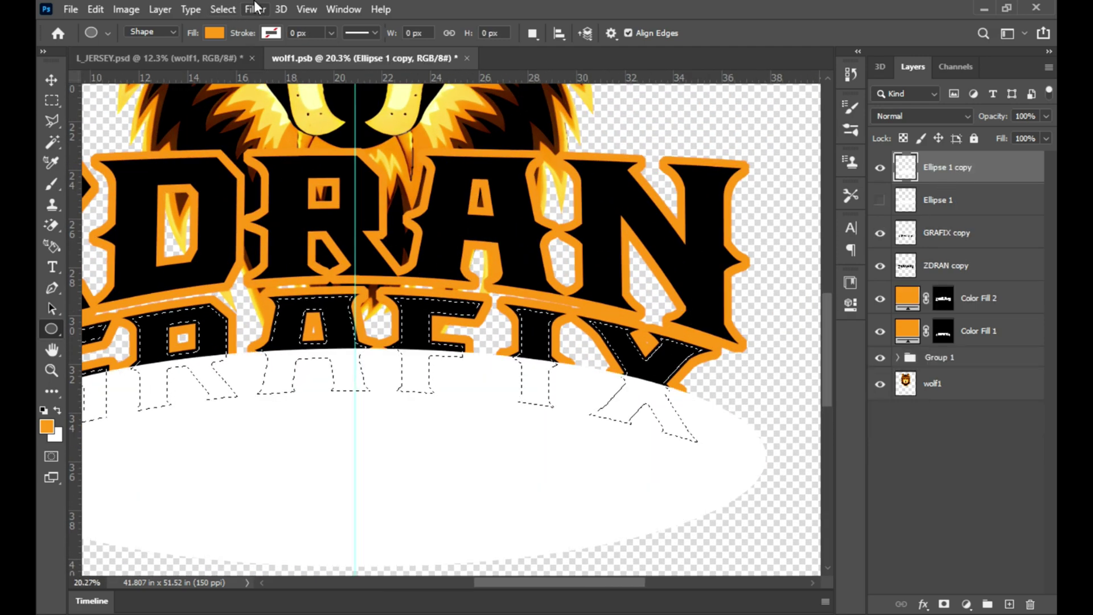
- Contract the GRAFIX selection by 20 px onto a new layer; move Ellipse 1 above its copy
left_click(254, 10)
mouse_move(237, 235)
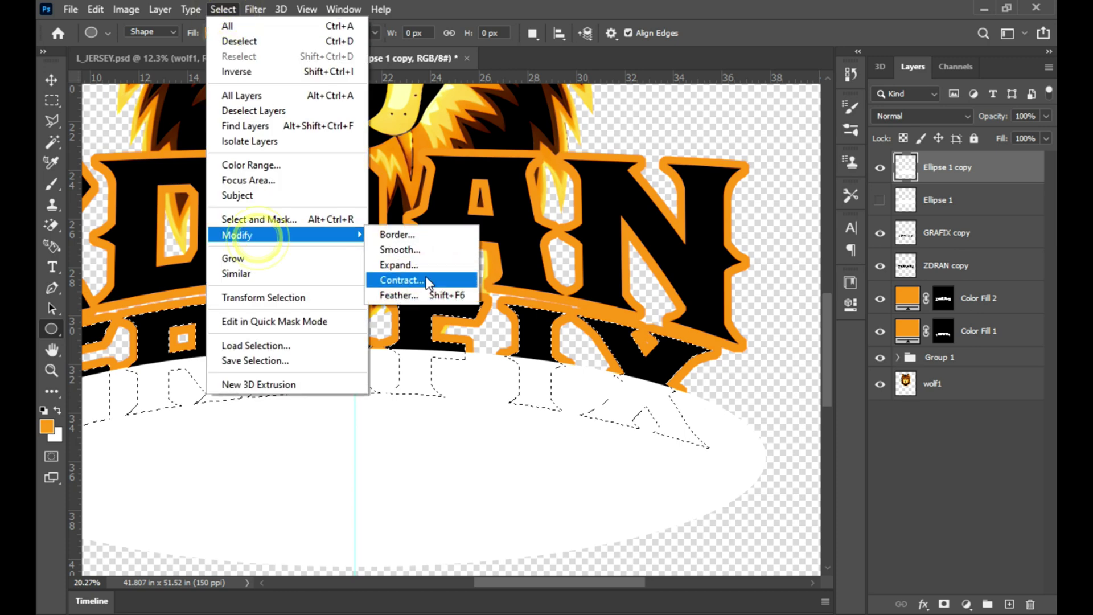
left_click(398, 283)
type("20")
key("Return")
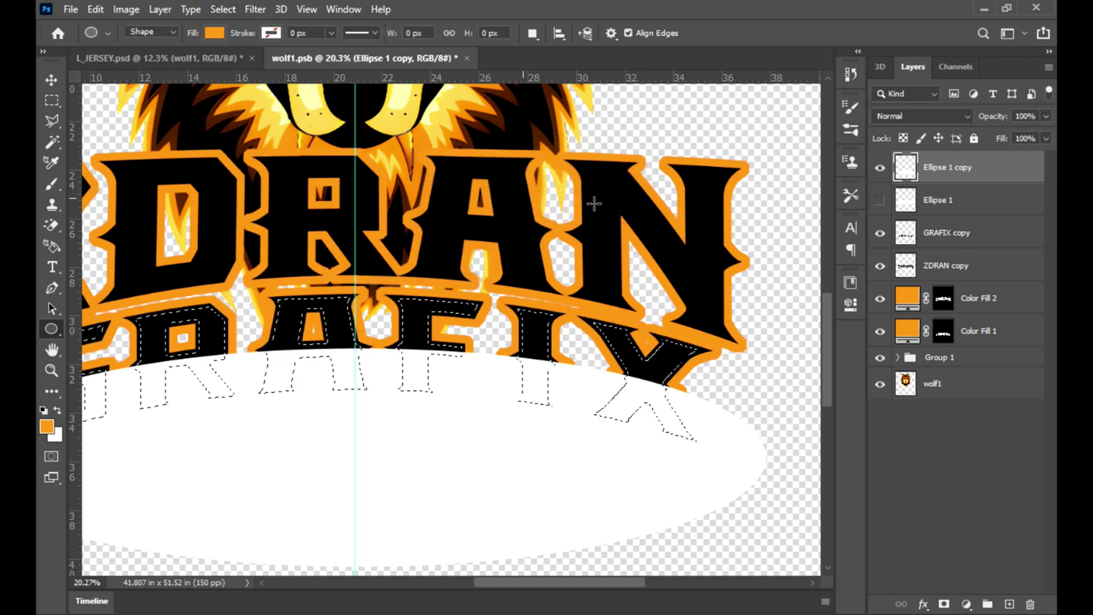
key("ctrl+j")
left_click(937, 212)
left_click(880, 200)
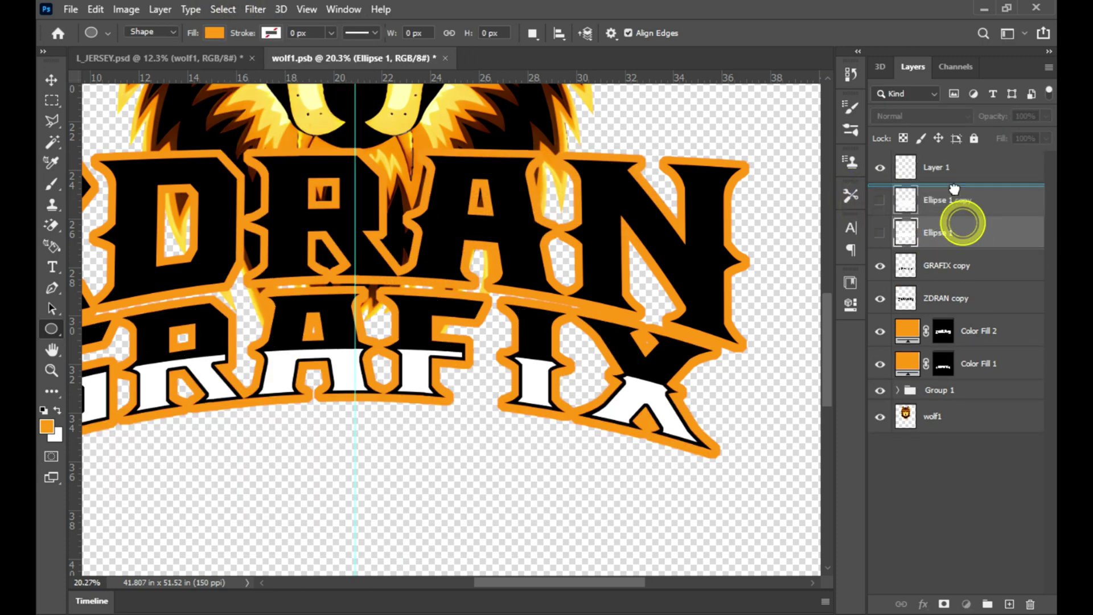
left_click_drag(910, 234, 906, 205)
- Contract the ZDRAN selection by 20 px and copy it to a new inner-fill layer
left_click(906, 299, "ctrl")
left_click(222, 9)
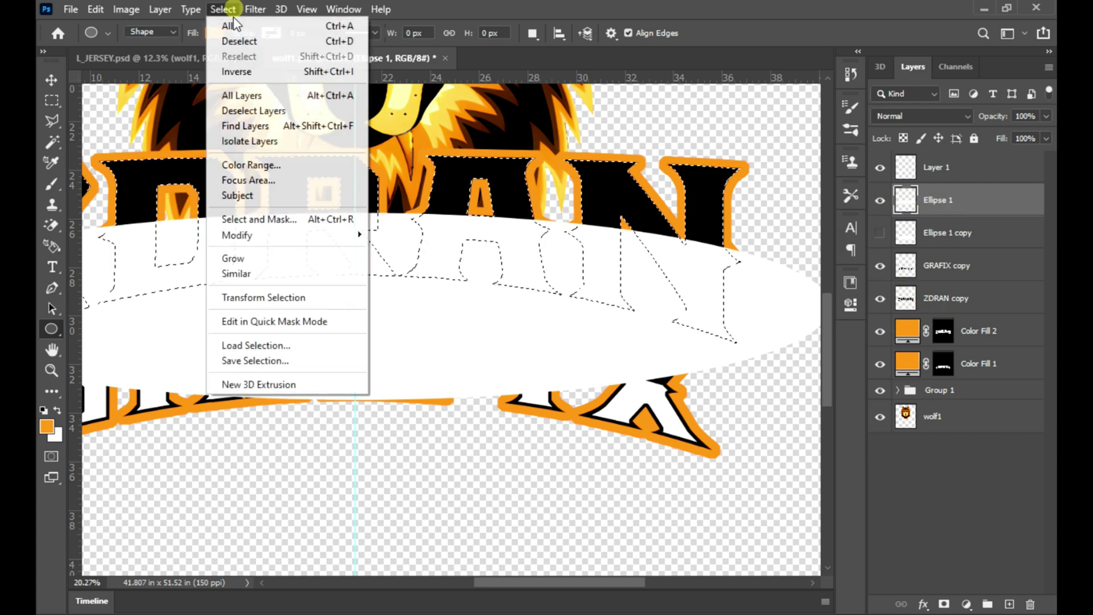
left_click(400, 279)
type("20")
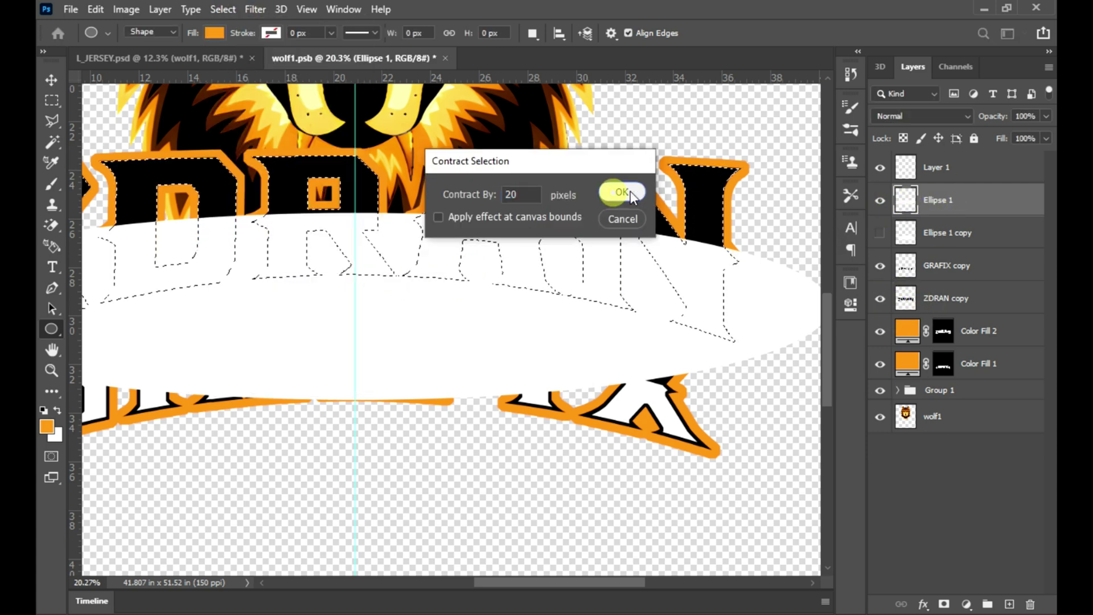
left_click(615, 192)
key("ctrl+j")
key("ctrl+z")
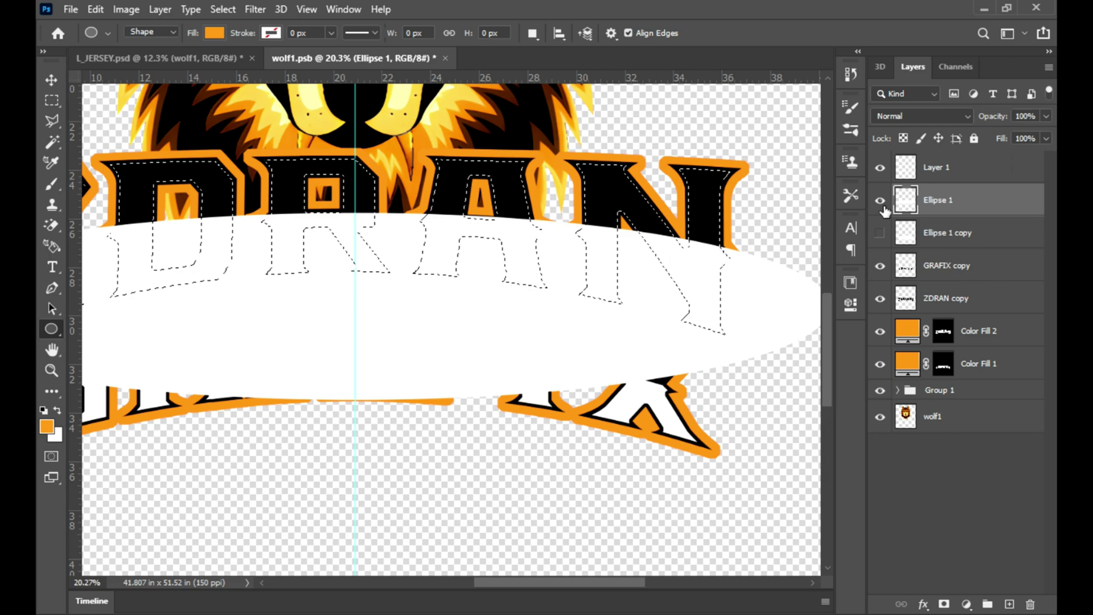
key("ctrl+shift+z")
- Hide the white ellipse and zoom to fit, then in on the wolf and lettering
left_click(879, 233)
scroll(569, 262, "down", 3)
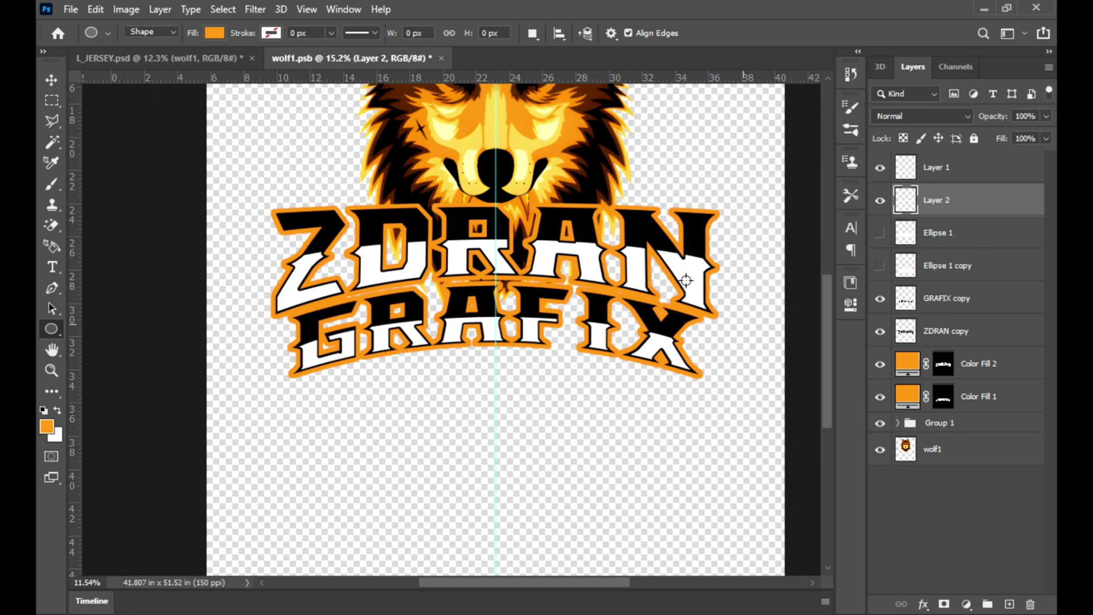
key("z")
right_click(608, 263)
left_click(643, 272)
left_click_drag(466, 295, 512, 296)
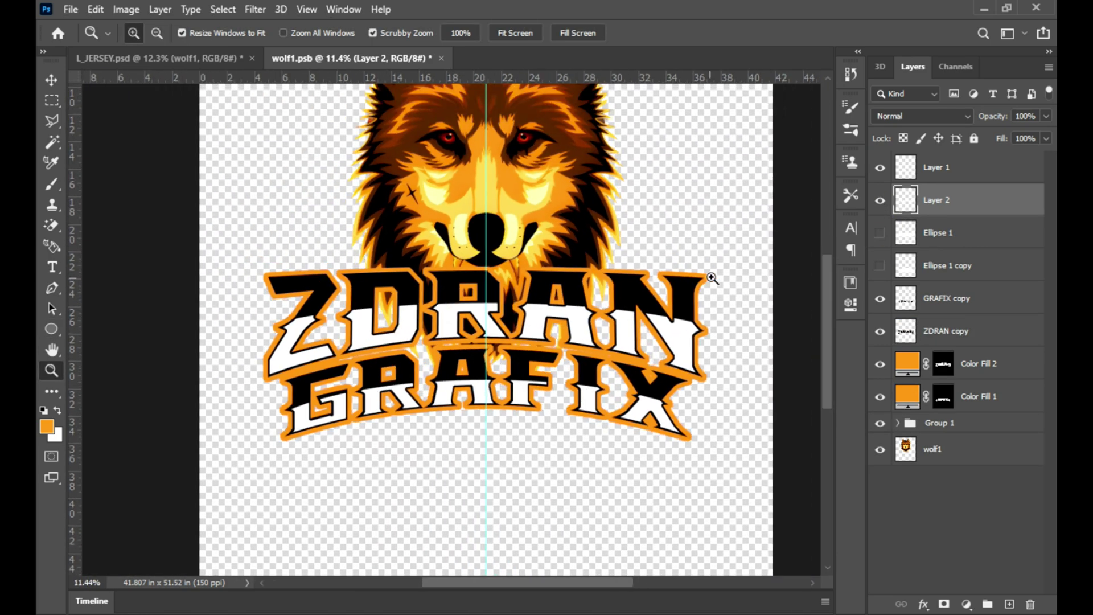
- Hide the ZDRAN inner fill and give GRAFIX copy a white Color Overlay
key("u")
key("v")
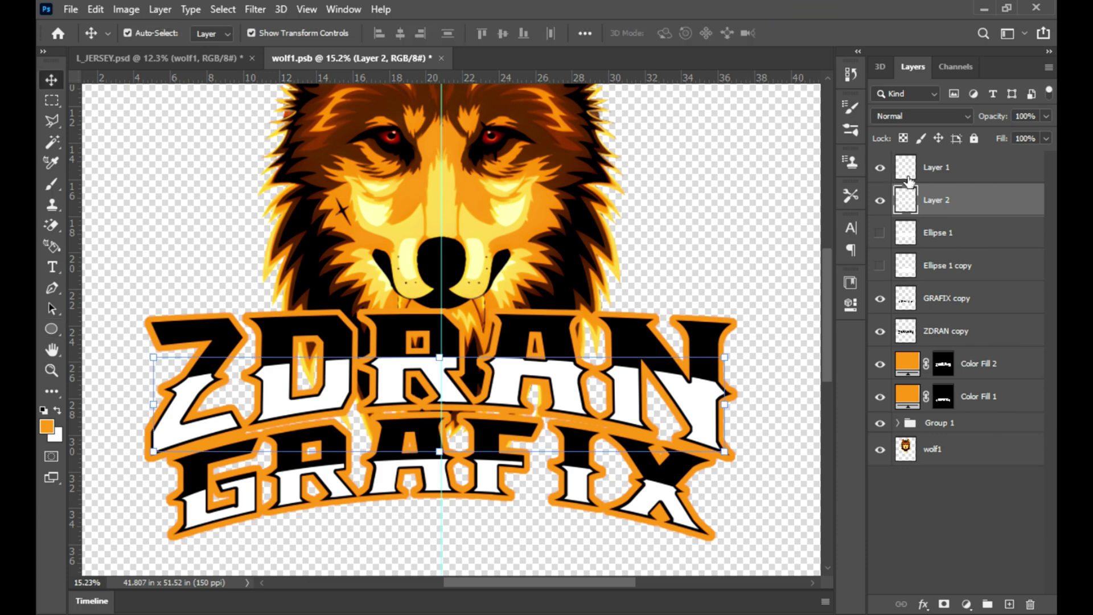
left_click(879, 200)
double_click(1007, 298)
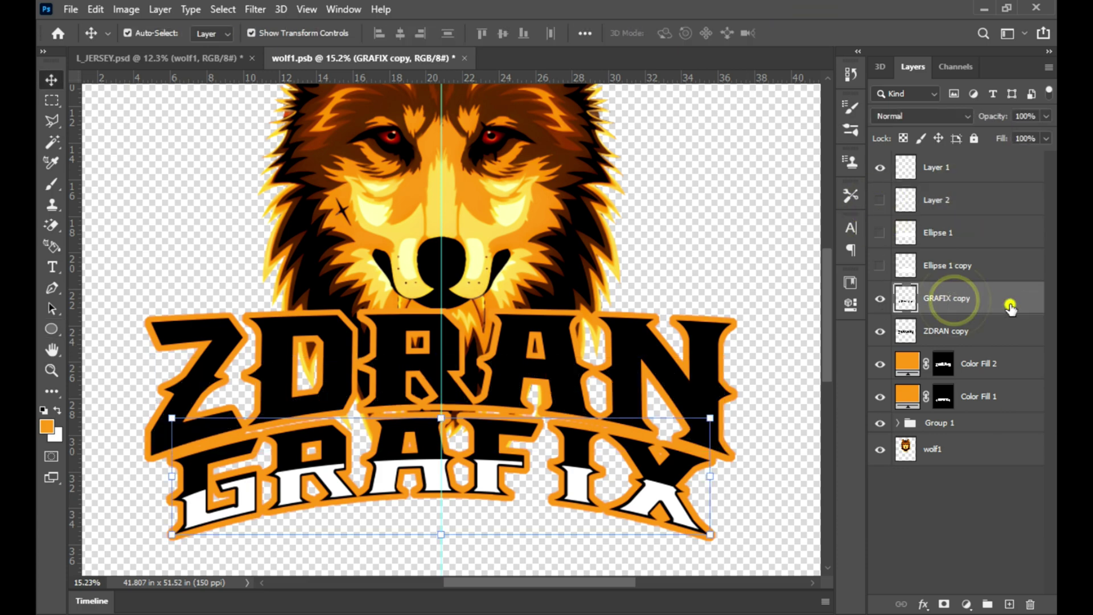
left_click(455, 443)
left_click(791, 287)
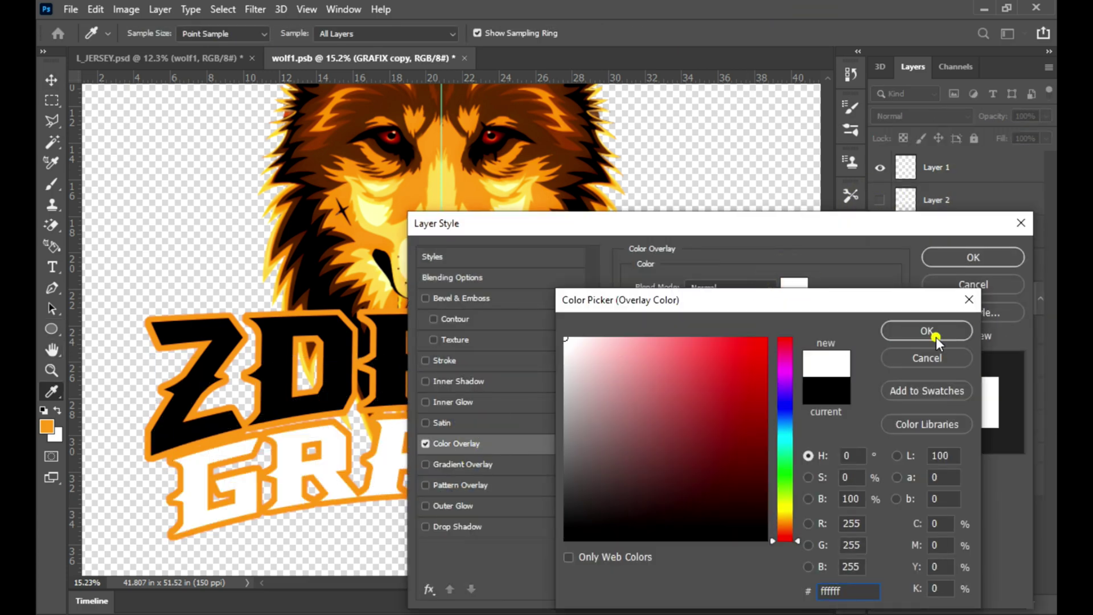
left_click(934, 333)
left_click(973, 257)
- Recolour Color Fill 2 with orange sampled from the wolf; add a white overlay to ZDRAN copy
left_click(904, 393)
double_click(904, 392)
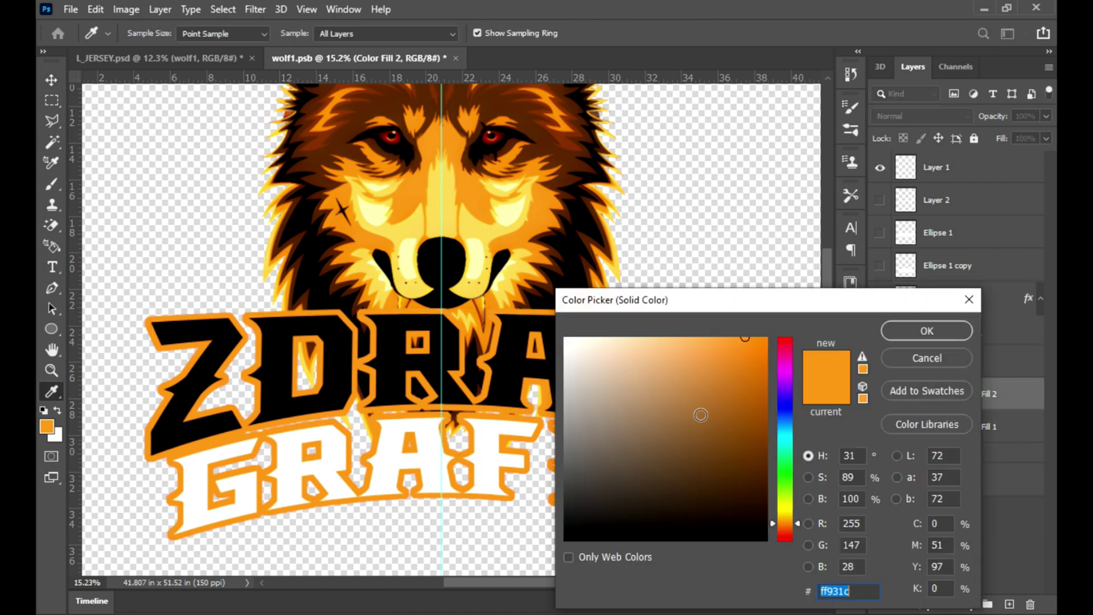
left_click(784, 380)
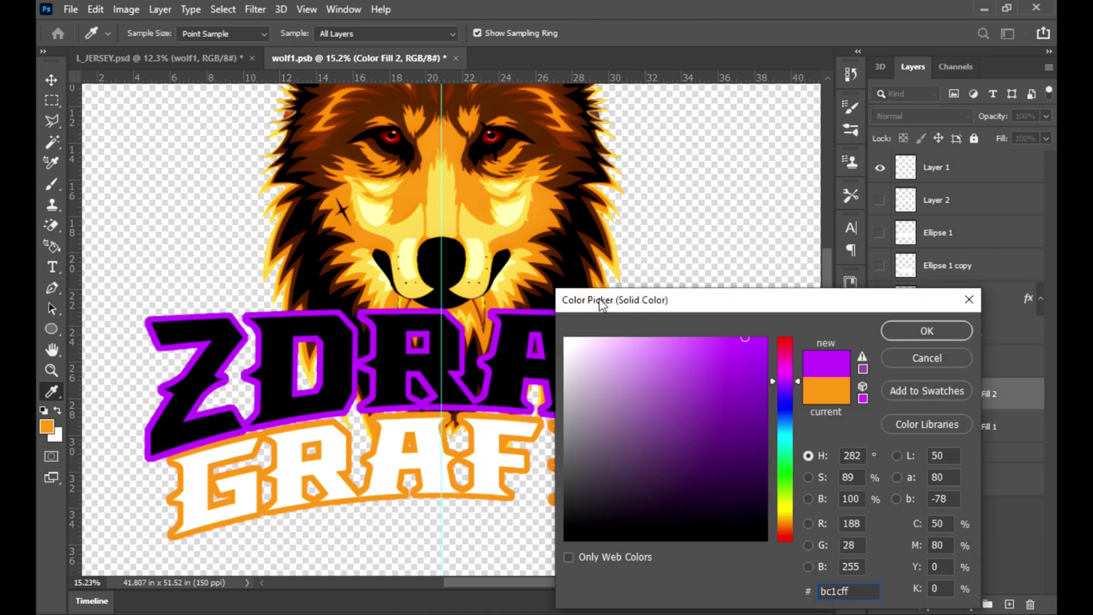
left_click(533, 229)
left_click(988, 364)
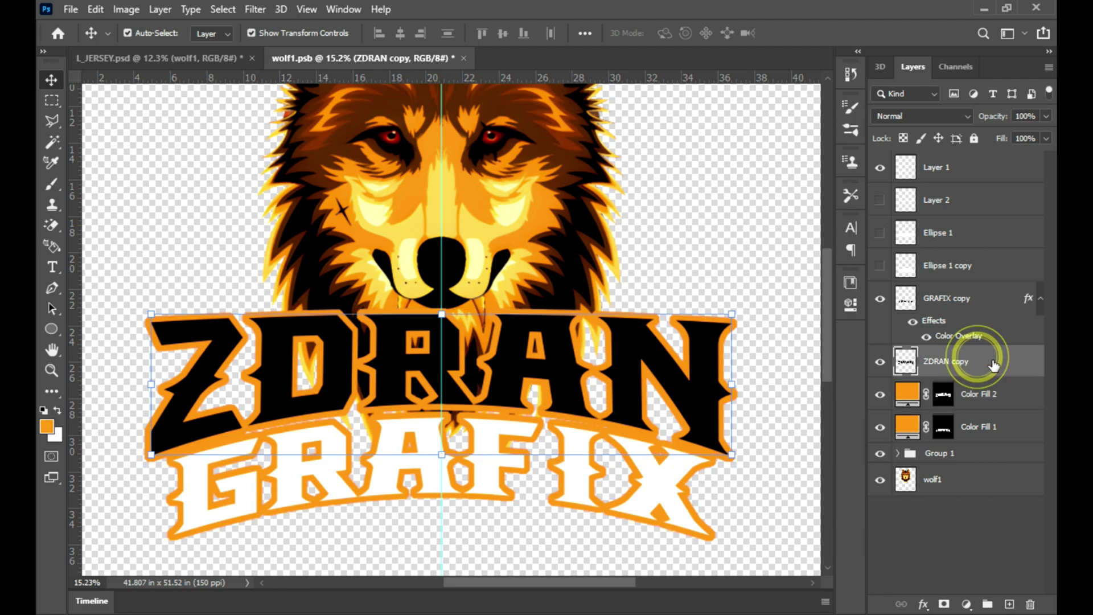
left_click(488, 446)
left_click(972, 257)
- Add a Gradient Overlay to the ZDRAN inner fill with an orange stop sampled from the wolf
left_click(879, 200)
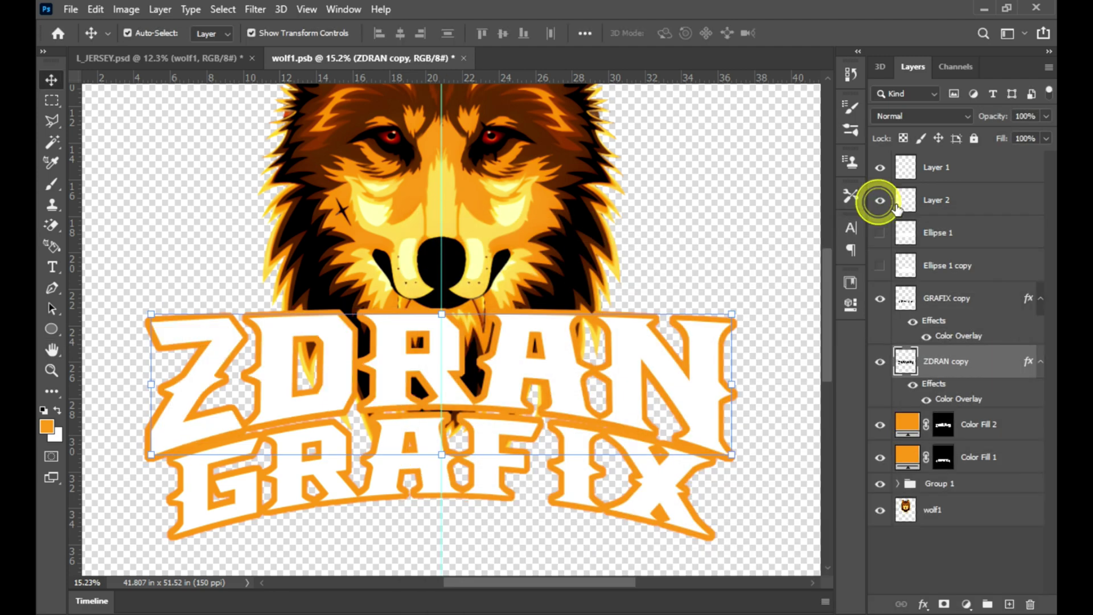
left_click(962, 211)
double_click(962, 210)
left_click(512, 456)
mouse_move(688, 230)
left_mouse_down()
mouse_move(880, 107)
mouse_move(851, 141)
left_mouse_up()
left_click(879, 232)
left_click_drag(318, 81, 824, 152)
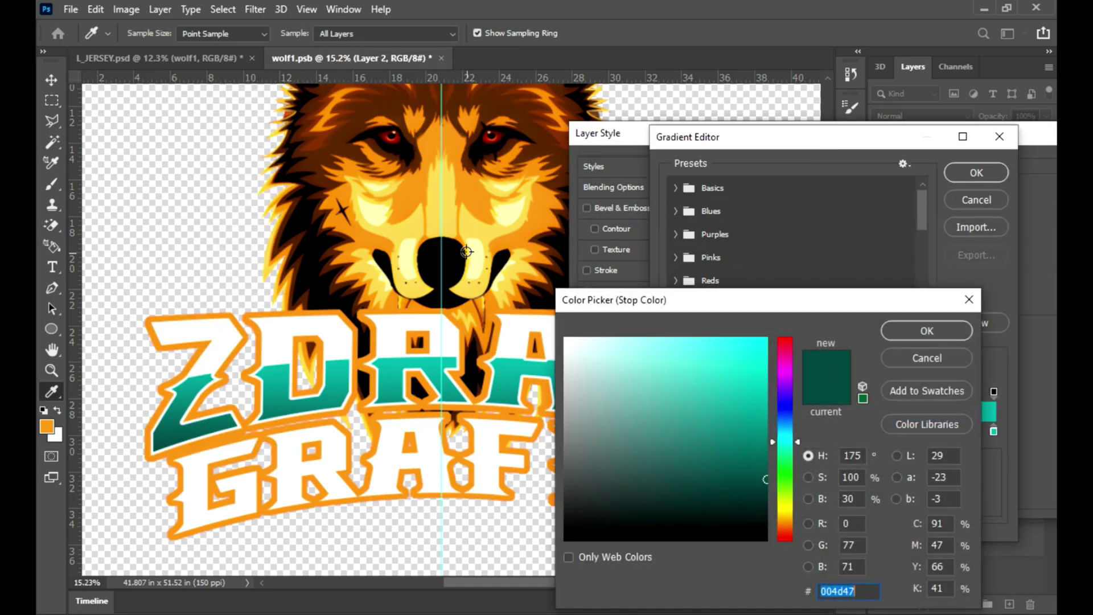
left_click(512, 241)
left_click(926, 331)
- Set the other gradient stop to pale yellow, apply it, and copy the effect to Layer 1
double_click(994, 429)
left_click(471, 246)
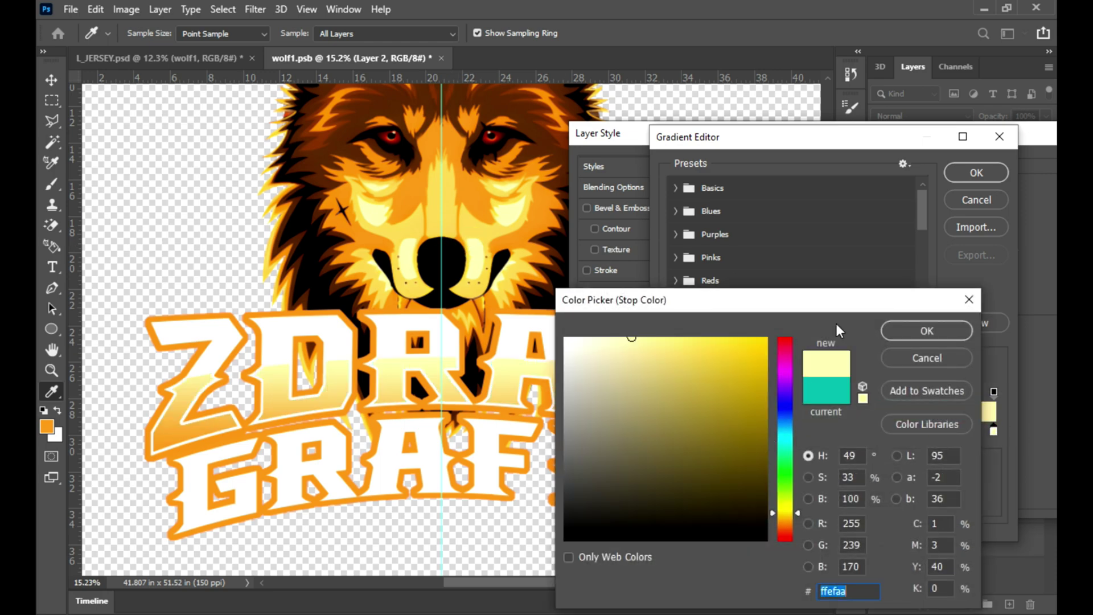
left_click(927, 331)
left_click(976, 172)
left_click(907, 168)
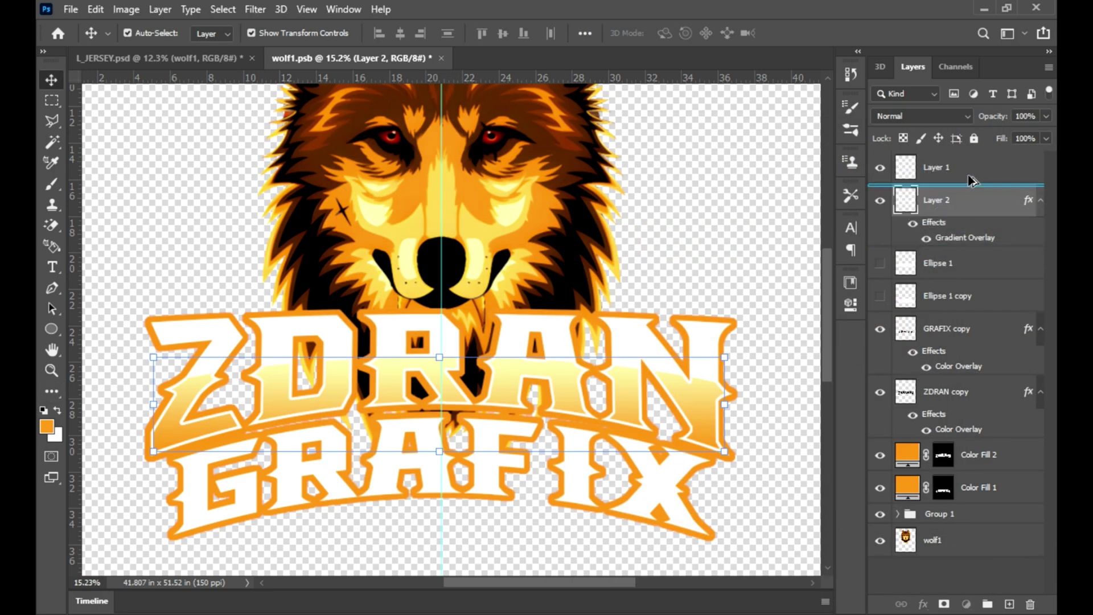
left_click_drag(993, 208, 1027, 168)
key("z")
left_click_drag(652, 298, 584, 346)
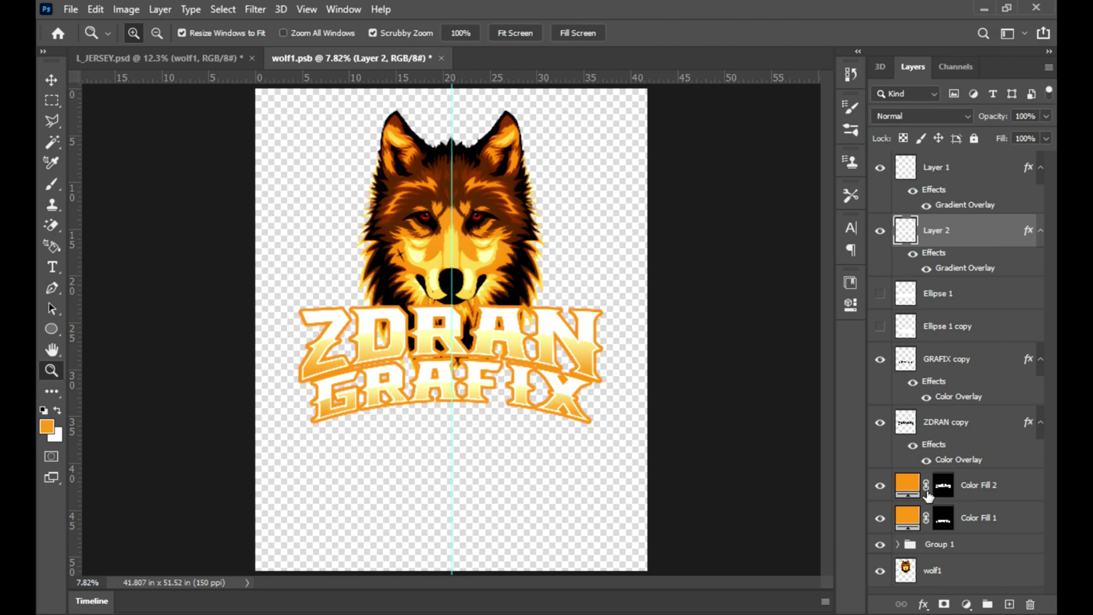
- Set Color Fill 2 and Color Fill 1 to black for the ZDRAN and GRAFIX outlines
double_click(907, 489)
left_click(943, 329)
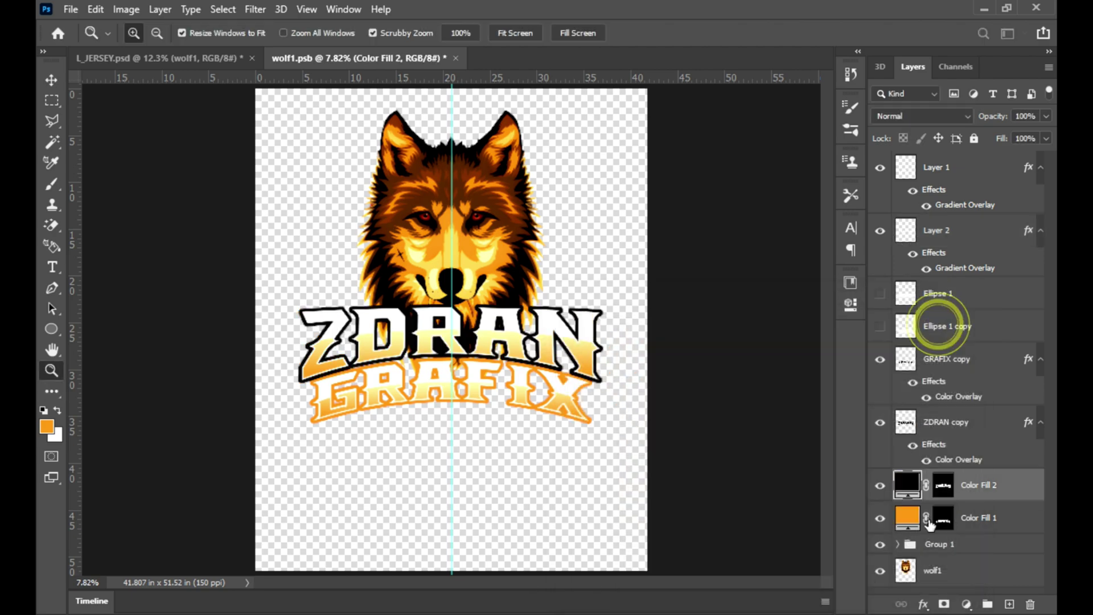
double_click(906, 518)
left_click_drag(638, 456, 592, 537)
left_click(914, 327)
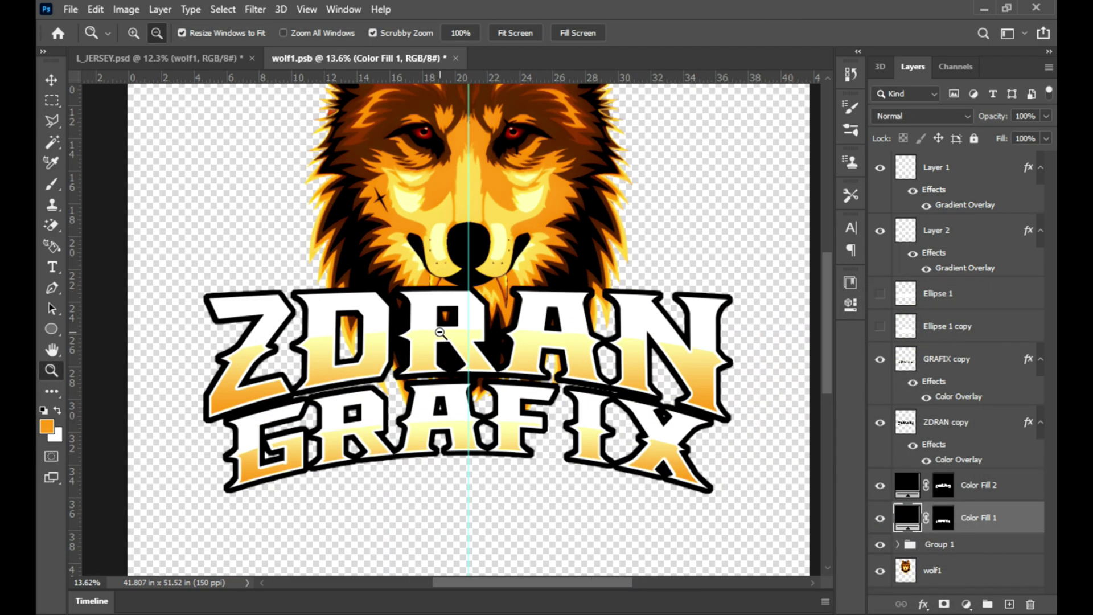
- Fit the canvas to the window and enable a gradient overlay on the ZDRAN copy layer
scroll(440, 332, "up", 3)
right_click(475, 334)
left_click(504, 342)
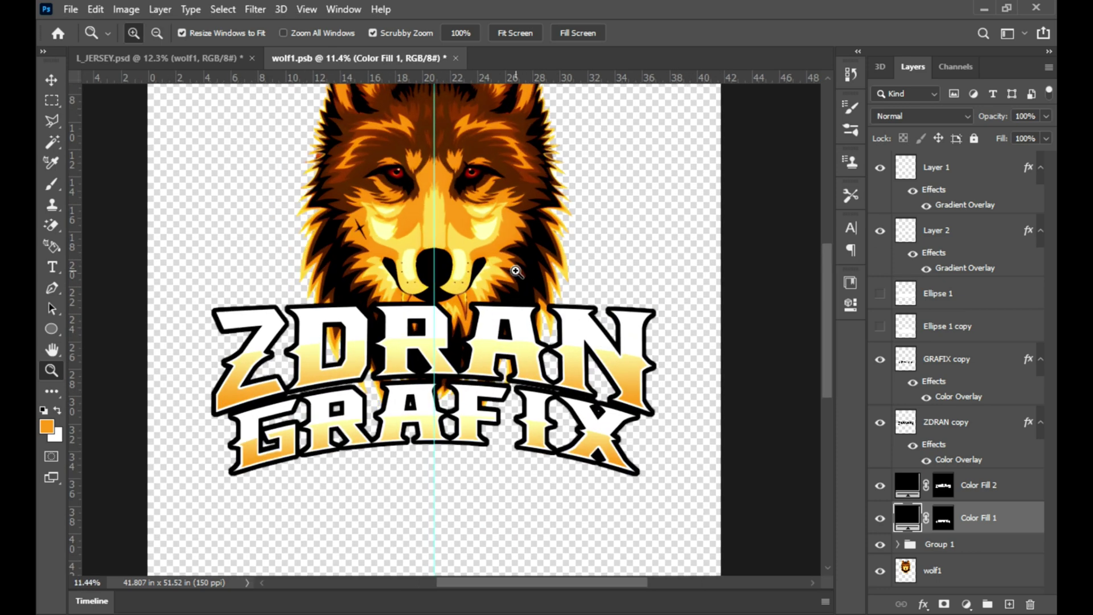
key("v")
left_click(576, 314)
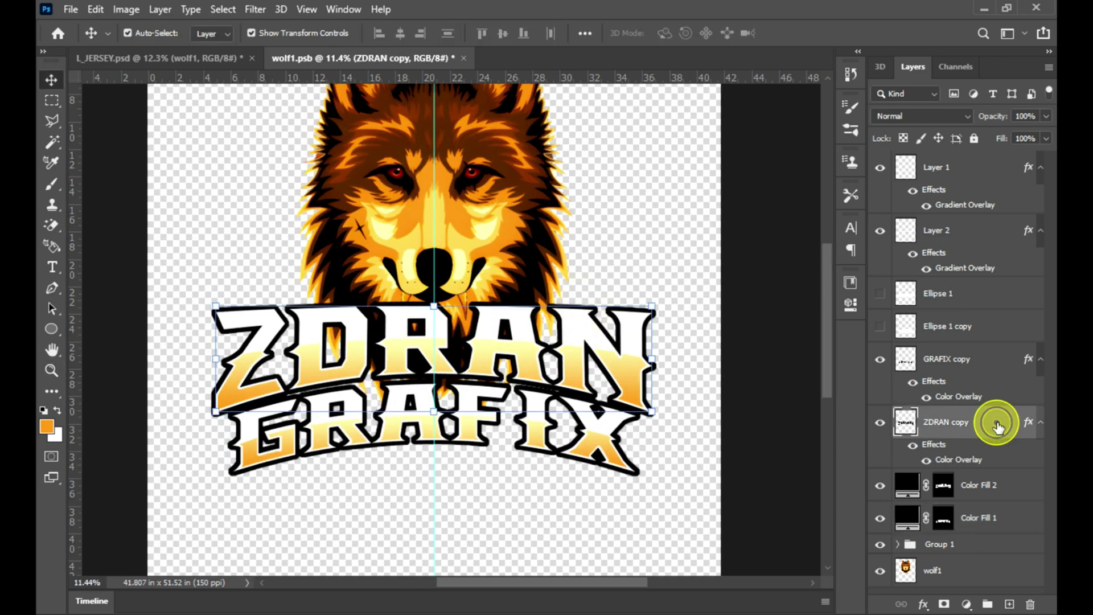
double_click(997, 426)
left_click(351, 373)
left_click_drag(641, 142, 931, 116)
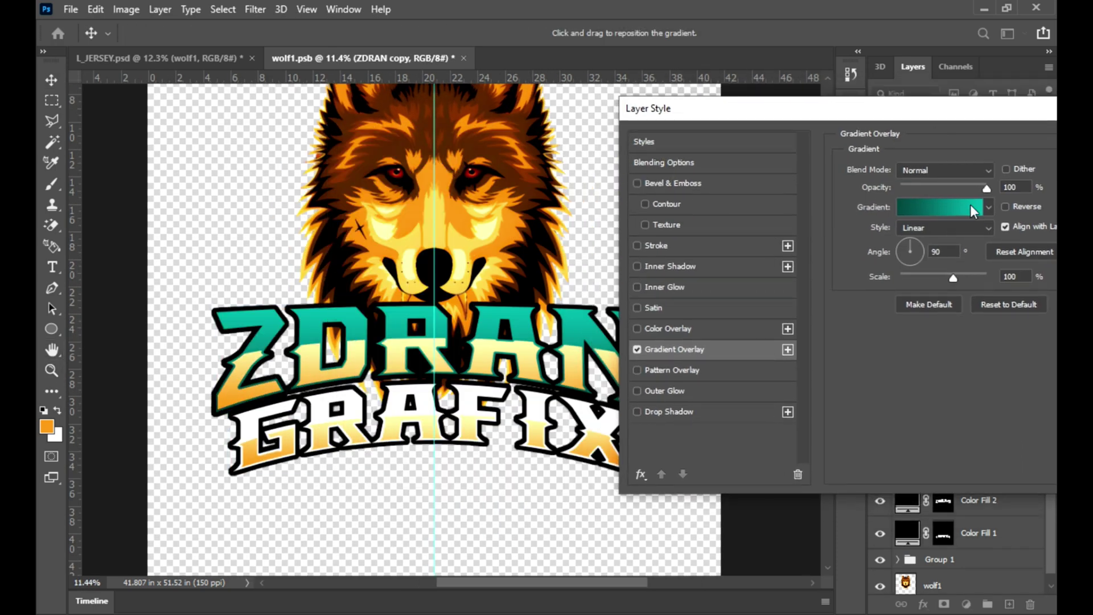
- Make the gradient light yellow to orange, sampled from the wolf's face, and apply it
left_click(970, 207)
double_click(674, 429)
left_click(495, 233)
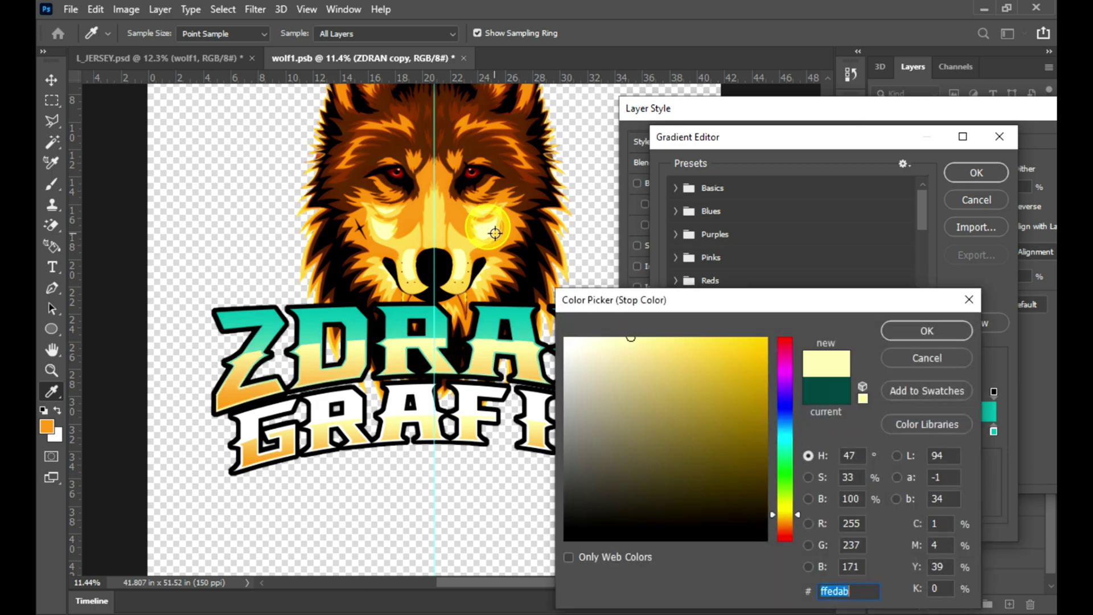
left_click(893, 331)
left_click(745, 498)
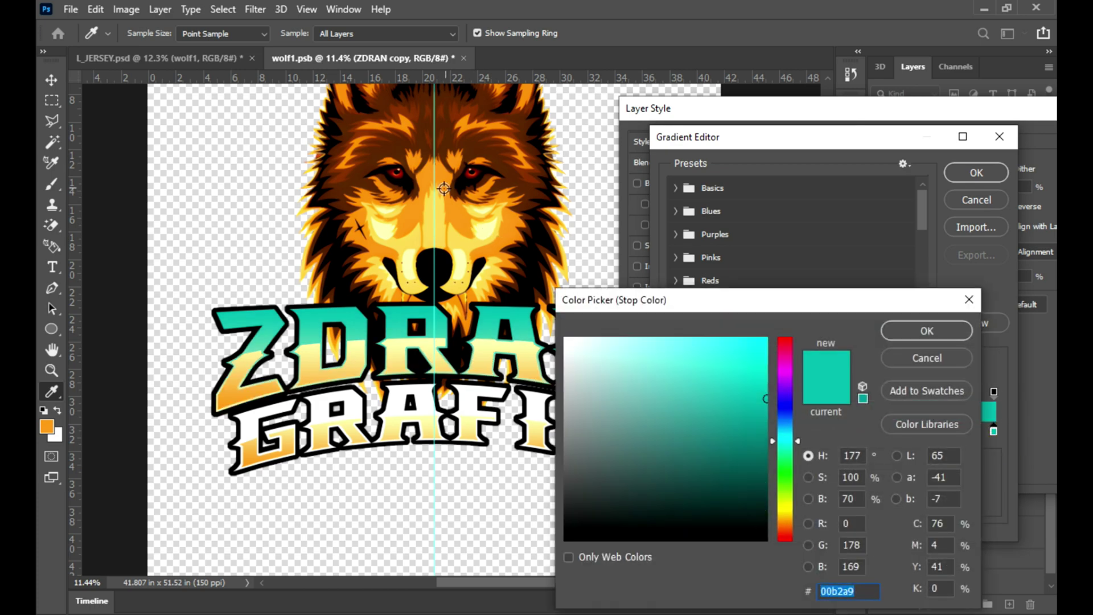
left_click(444, 178)
left_click(926, 330)
left_click(977, 172)
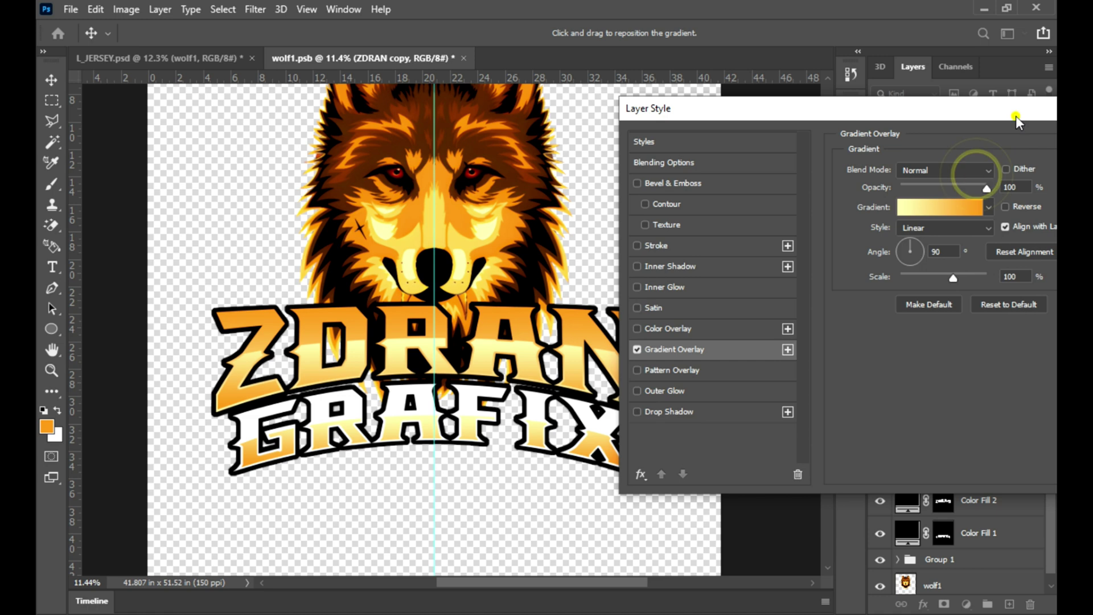
left_click(1019, 142)
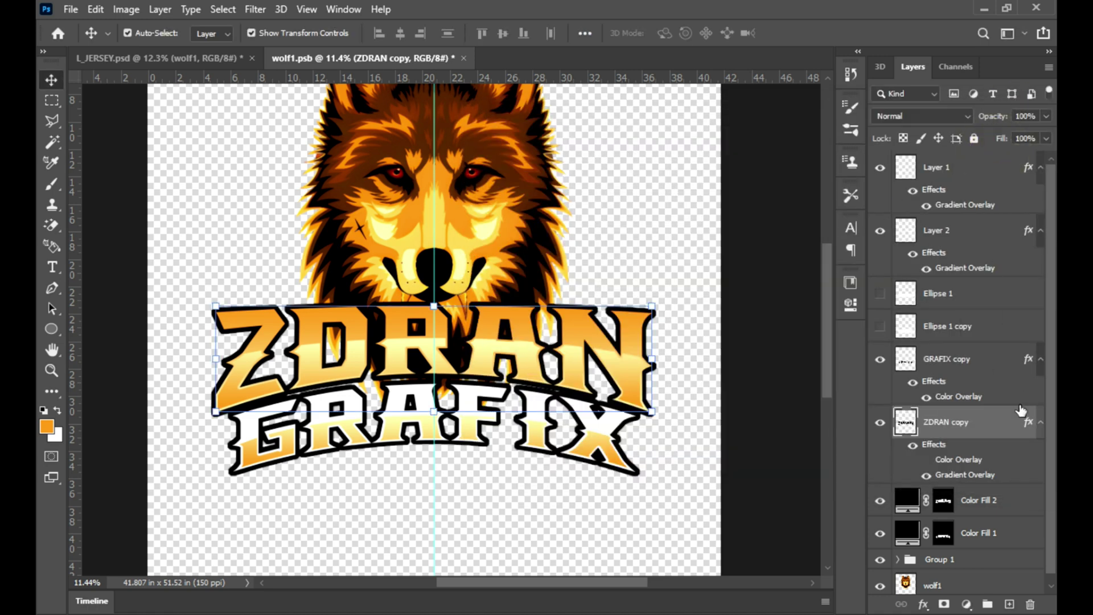
- Copy the gradient overlay from ZDRAN copy onto the GRAFIX copy layer
left_click(1042, 425)
left_click_drag(967, 421, 968, 342)
key("ctrl+z")
left_click_drag(1028, 421, 1028, 358)
- Fit the logo on screen and save wolf1.psb
key("z")
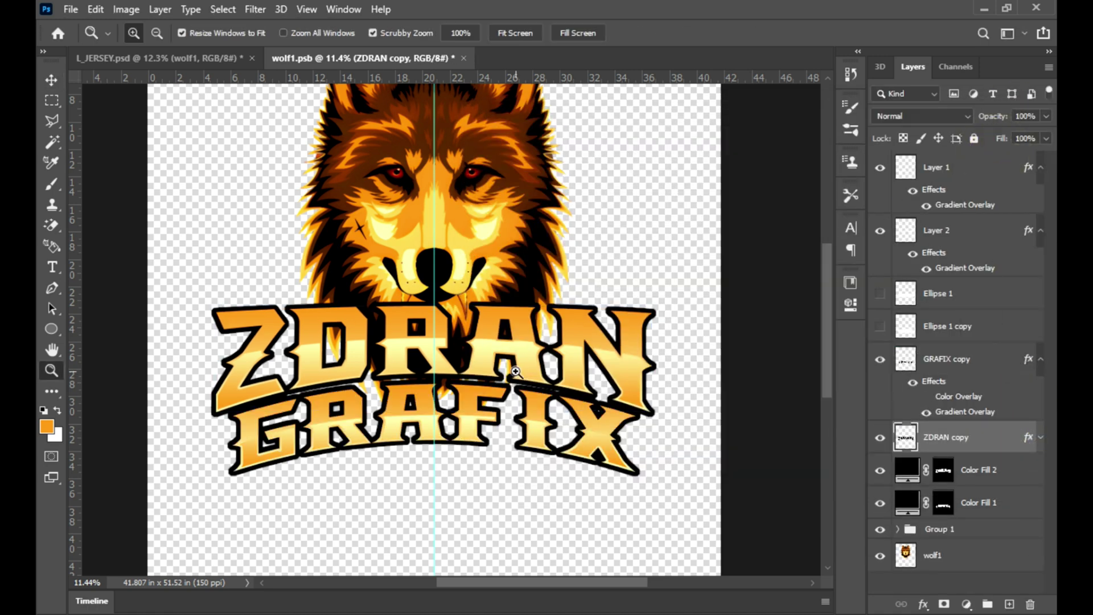
key("ctrl+0")
key("ctrl+s")
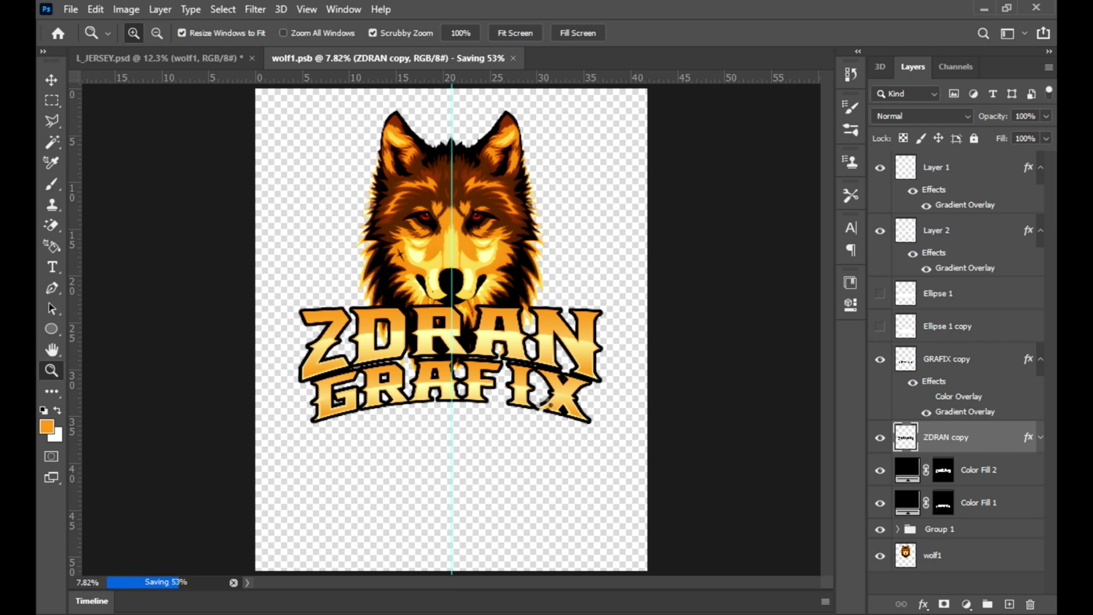
left_click_drag(505, 427, 518, 426)
left_click(1040, 358)
- Expand the ZDRAN lettering selection by 50 px and fill it with a black Solid Color layer
left_click(944, 424, "ctrl")
left_click(231, 7)
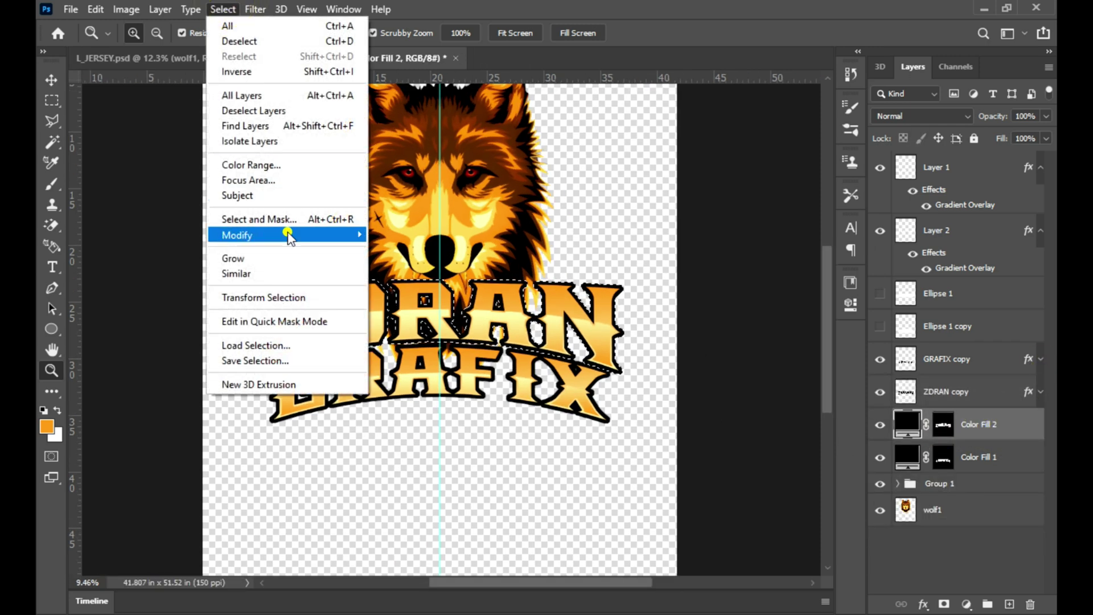
left_click(410, 263)
left_click(613, 189)
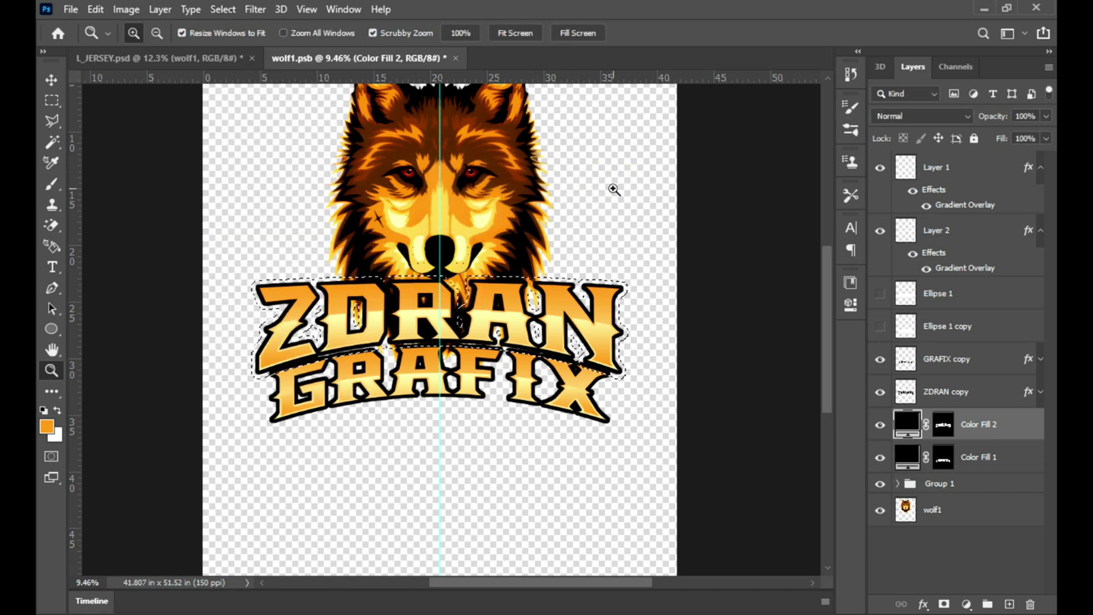
left_click(965, 604)
left_click(950, 326)
left_click(565, 540)
left_click(927, 330)
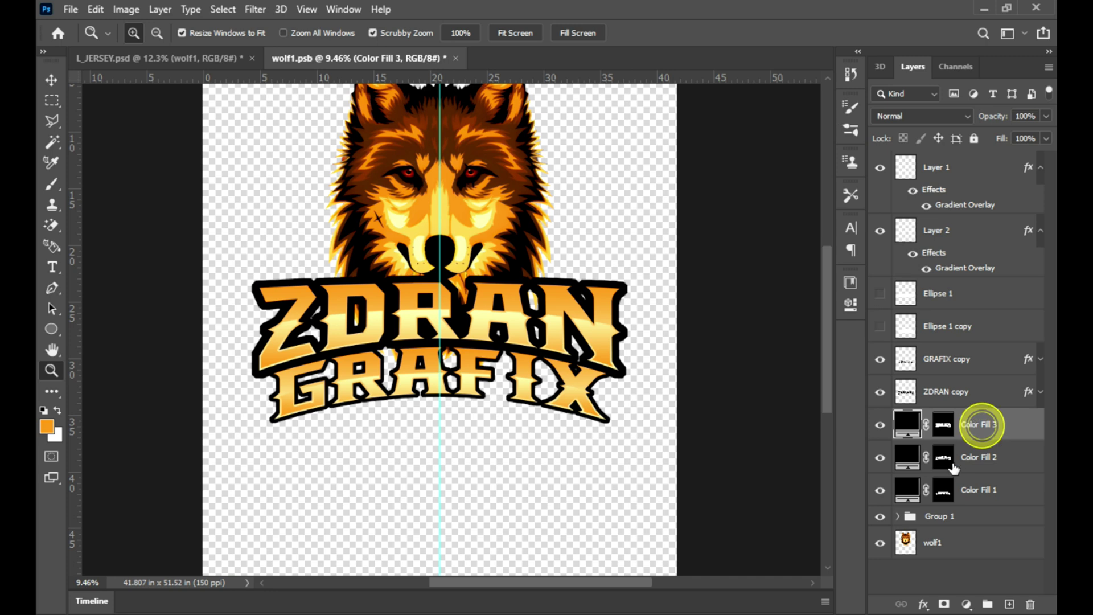
- Expand the GRAFIX lettering selection and fill it with a black Solid Color layer
left_click(941, 494)
left_click(223, 9)
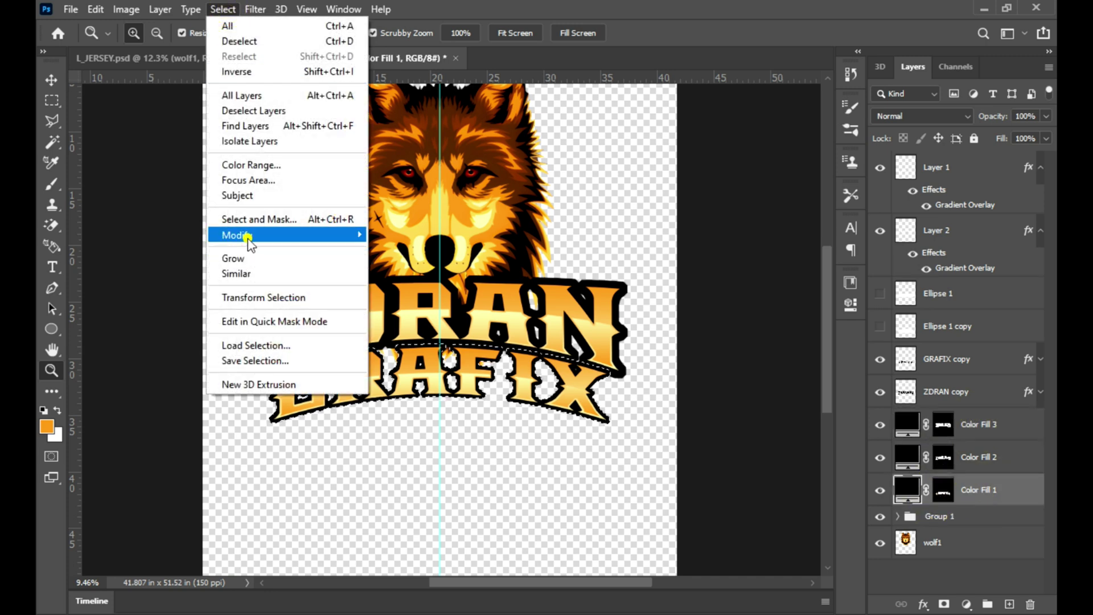
left_click(397, 265)
key("Return")
left_click(966, 604)
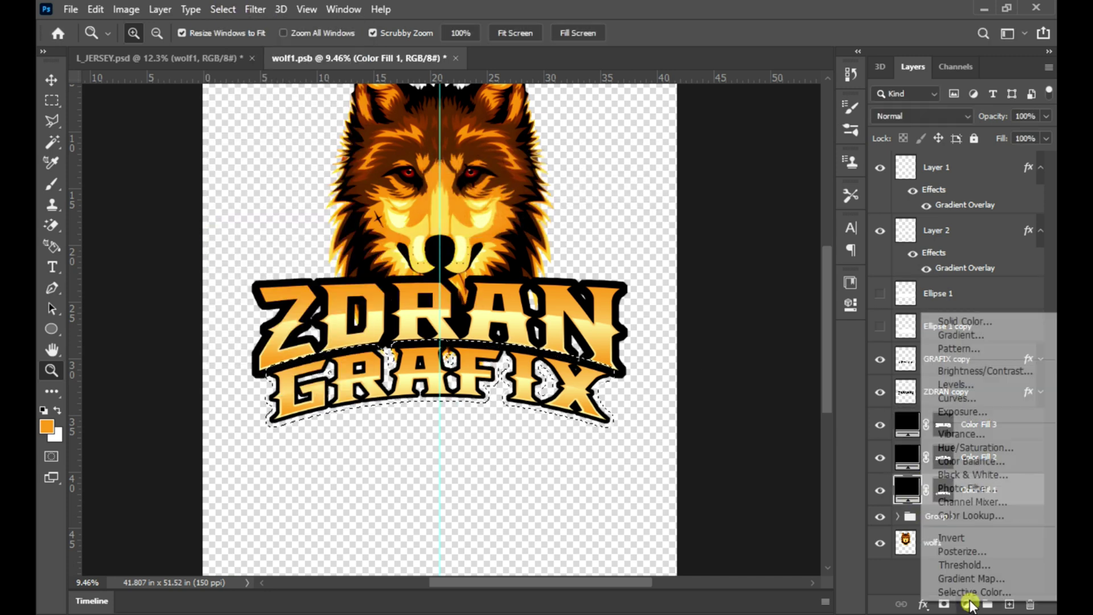
left_click(946, 322)
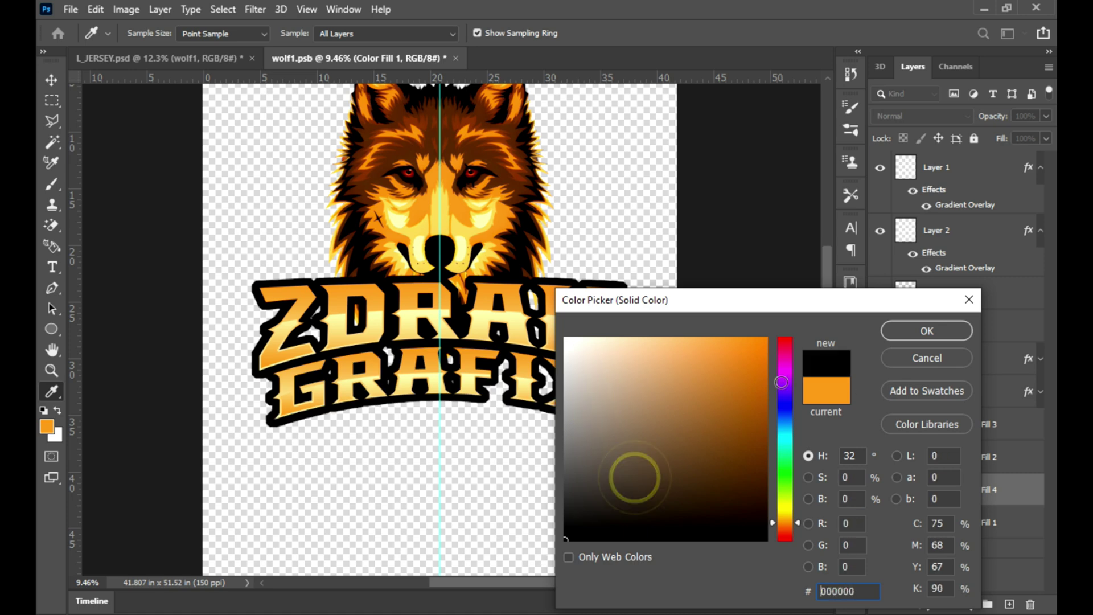
left_click(916, 336)
- Fit the logo on screen, select Color Fill 3 and 4, then select Layer 2
key("z")
right_click(462, 330)
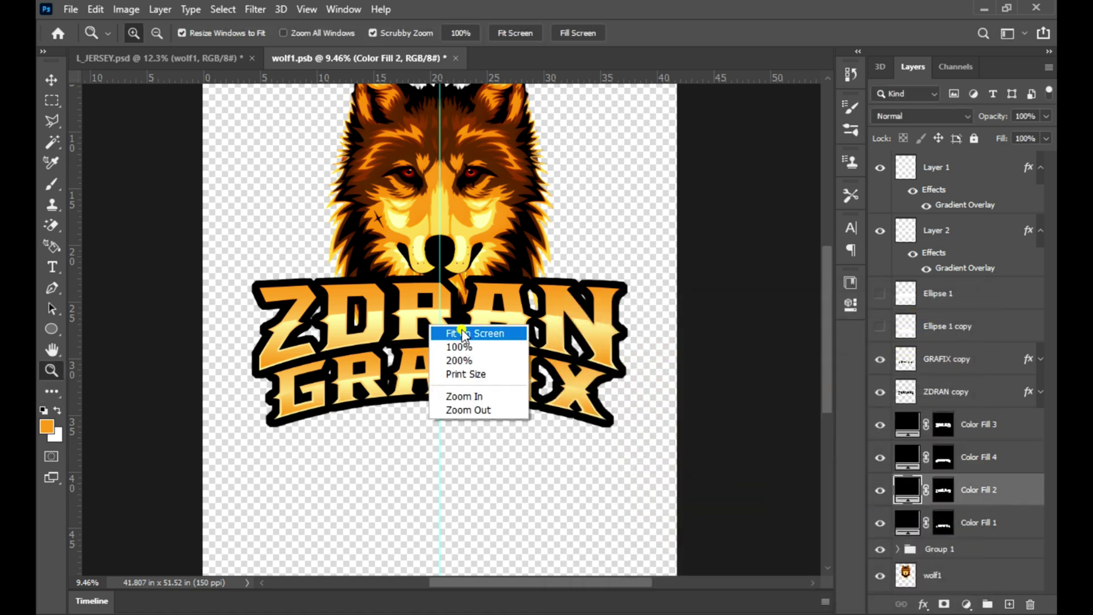
left_click(463, 333)
scroll(448, 464, "up", 2)
left_click(988, 439)
left_click(983, 459, "shift")
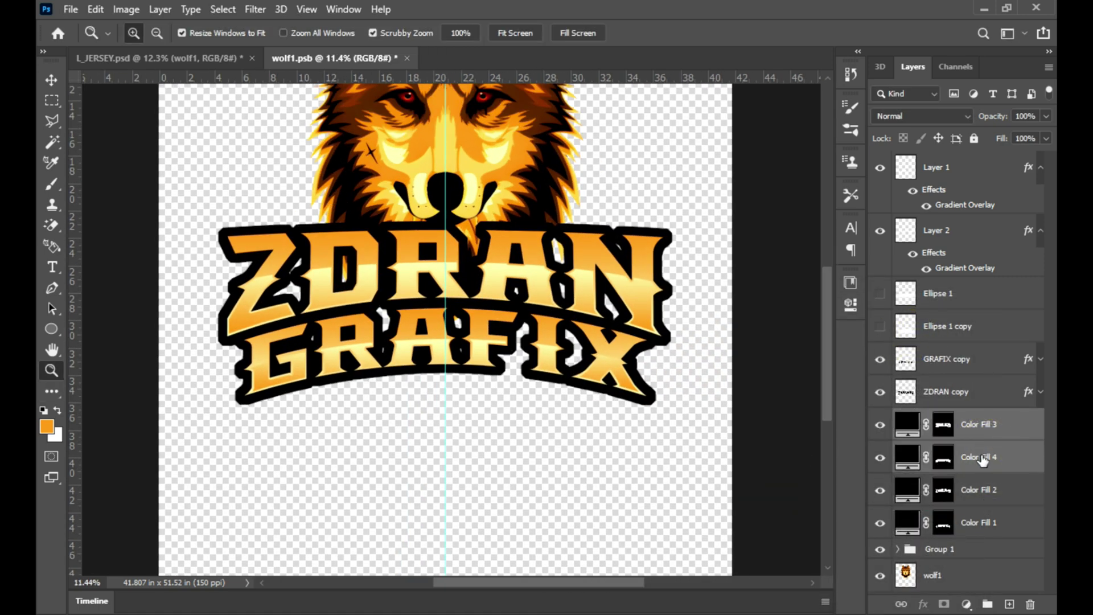
scroll(798, 402, "down", 4)
scroll(798, 402, "up", 2)
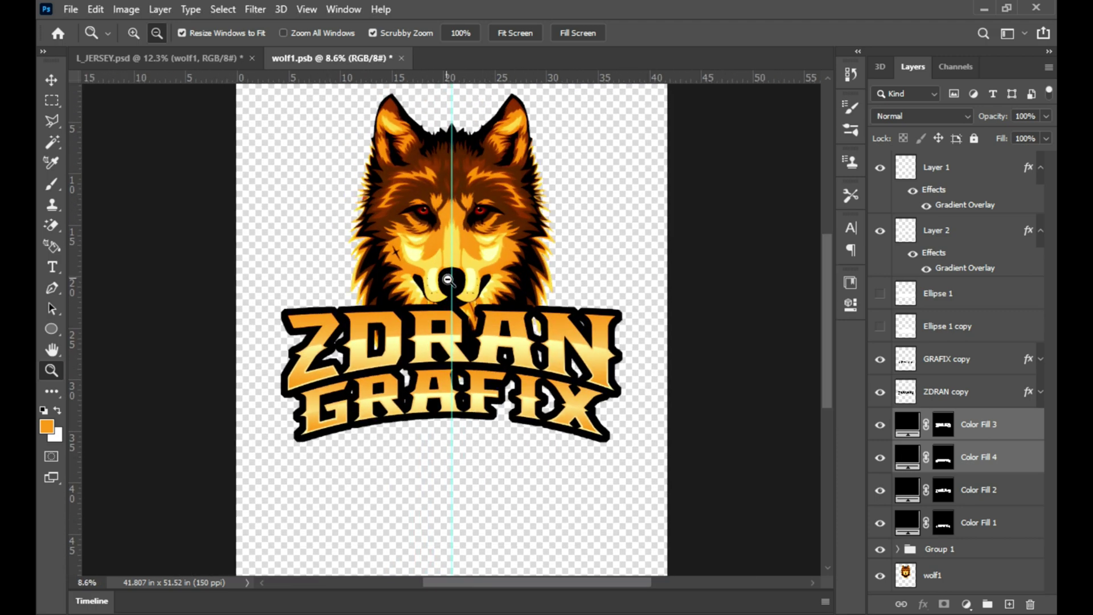
scroll(798, 402, "up", 1)
left_click(981, 330)
- Try an inside orange stroke on Layer 2, then discard the style changes
double_click(990, 227)
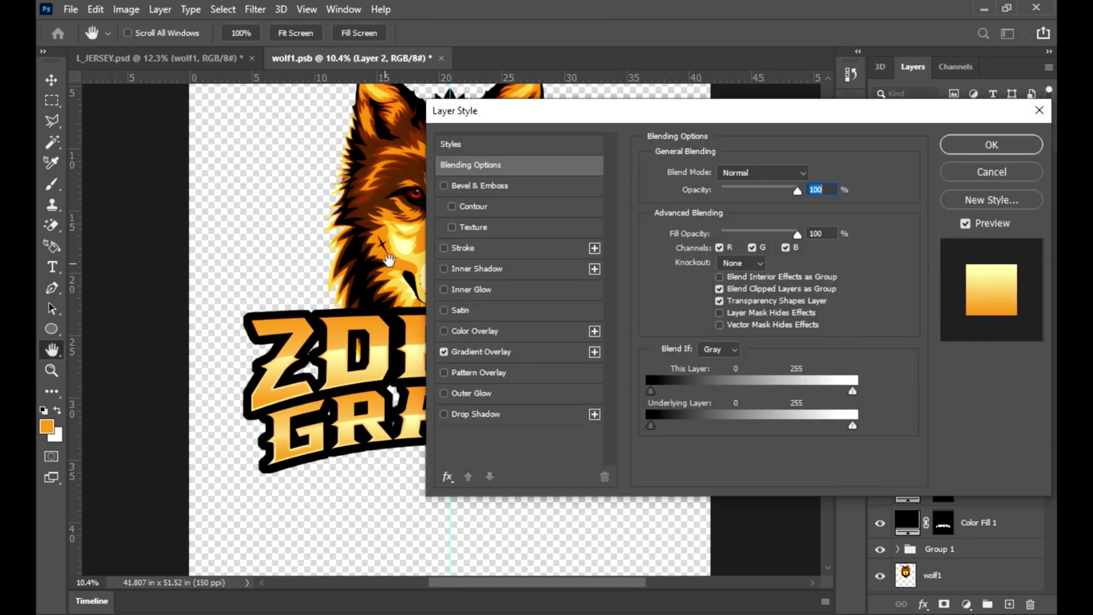
left_click(463, 248)
left_click_drag(608, 114, 768, 168)
left_click(888, 244)
left_click(888, 259)
left_click(846, 342)
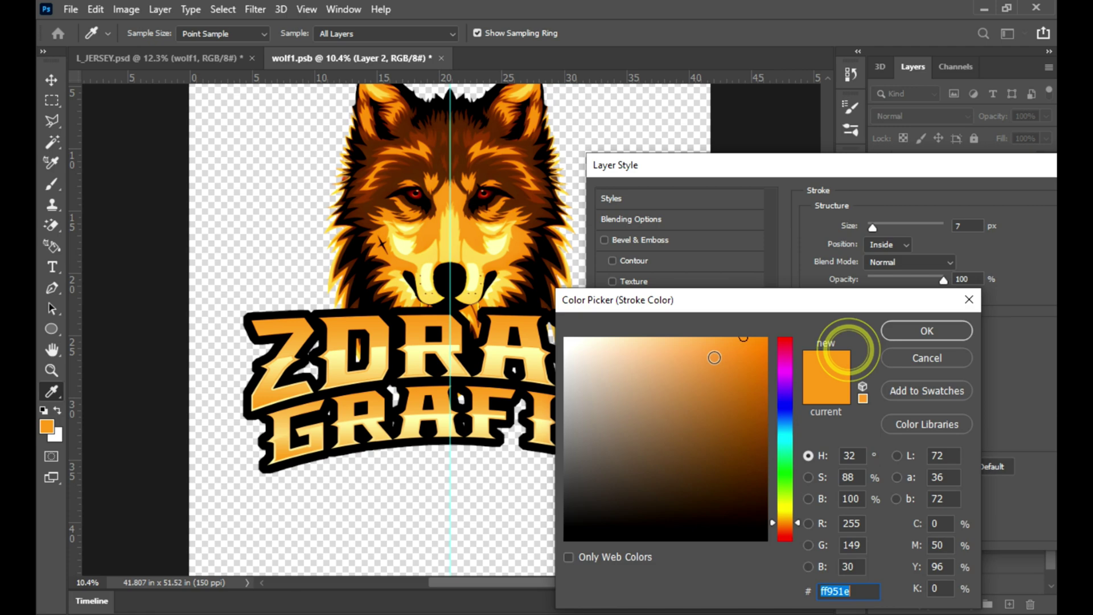
left_click(913, 359)
left_click(853, 221)
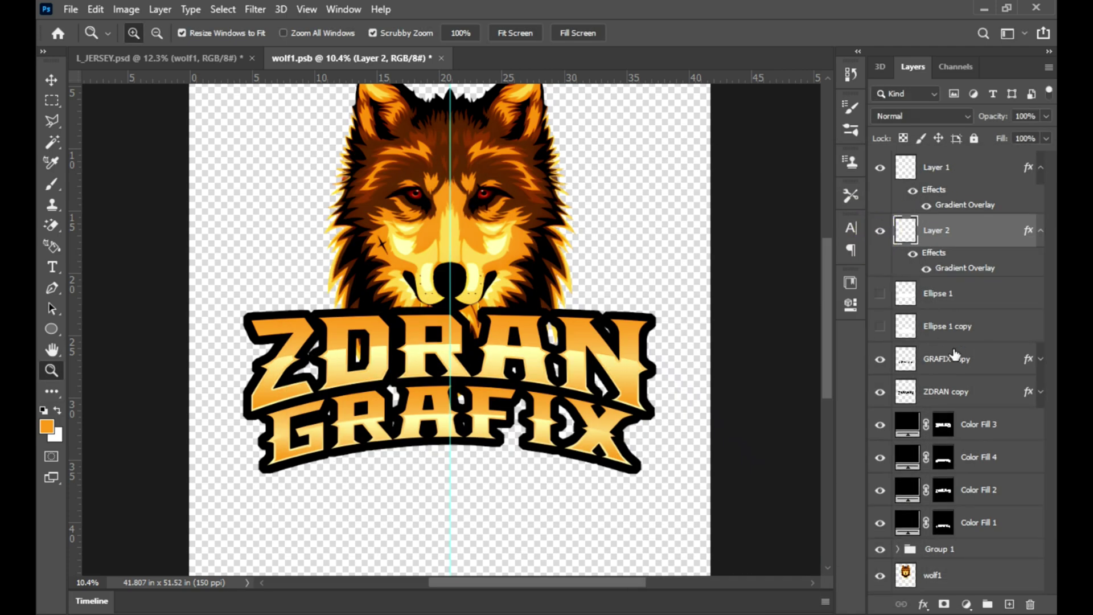
- Give the GRAFIX copy lettering a white inside stroke of about 24 px
double_click(956, 358)
left_click(322, 298)
left_click_drag(589, 160, 804, 144)
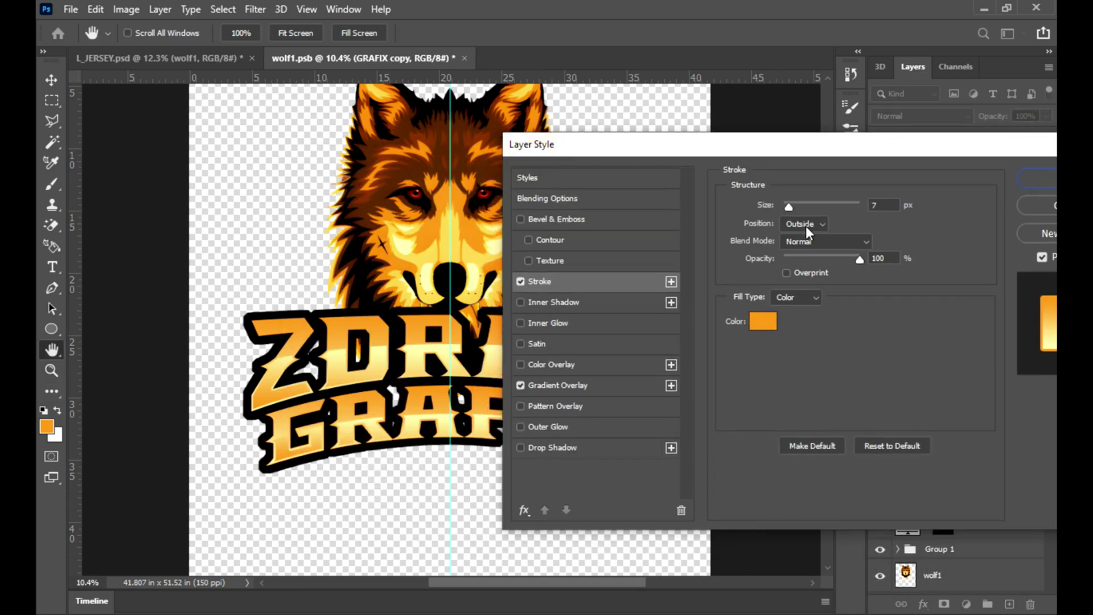
left_click(791, 207)
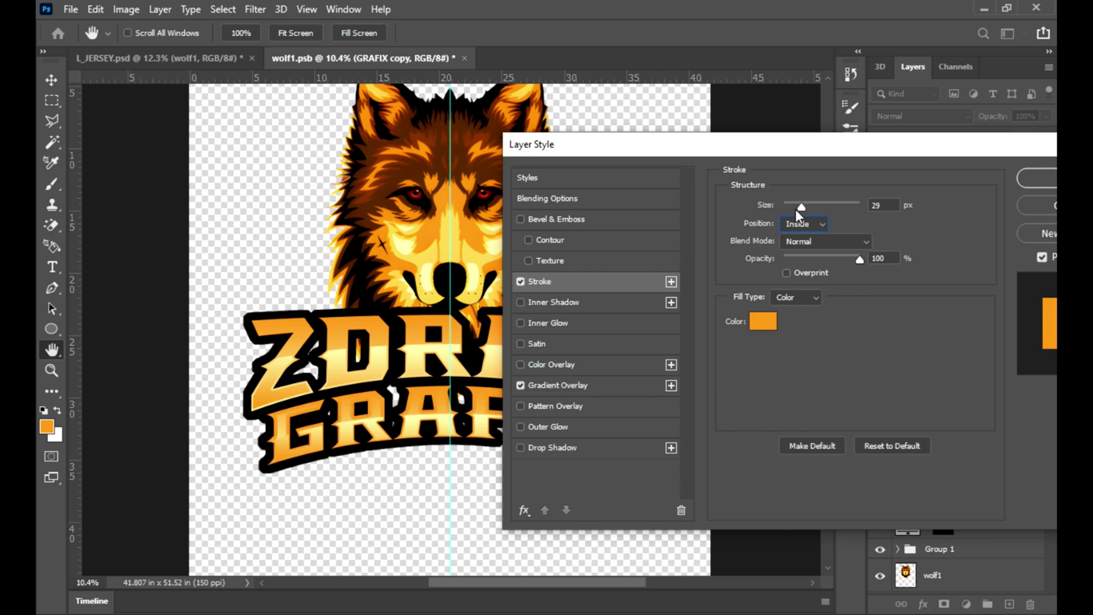
left_click(763, 321)
left_click(569, 340)
left_click(915, 328)
left_click_drag(788, 206, 796, 206)
left_click(1037, 178)
- Zoom out to show the whole logo and save wolf1.psb
key("z")
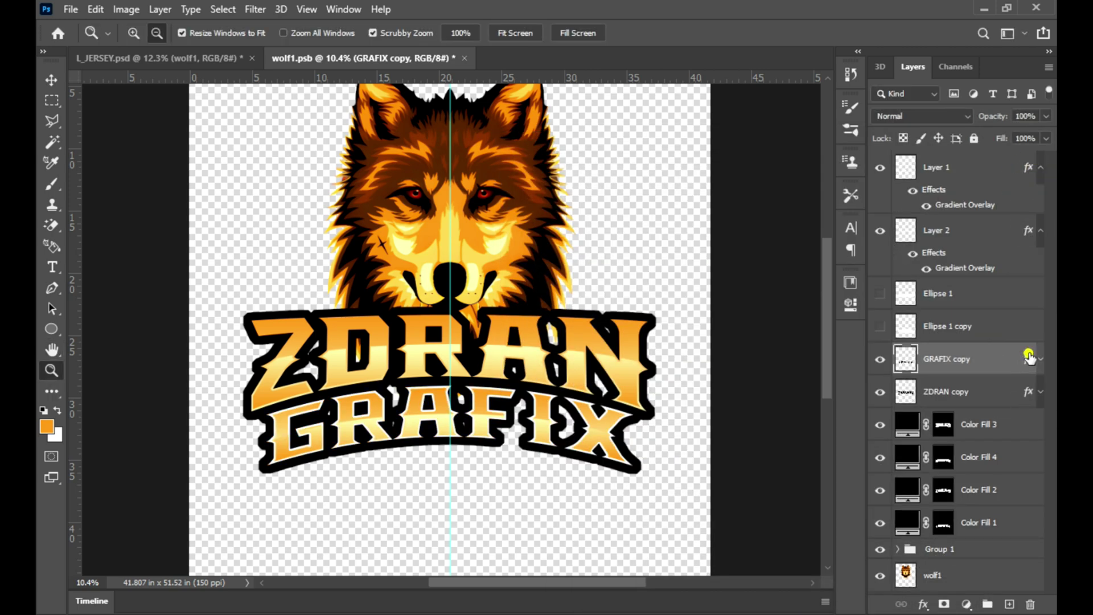
left_click(574, 348, "alt")
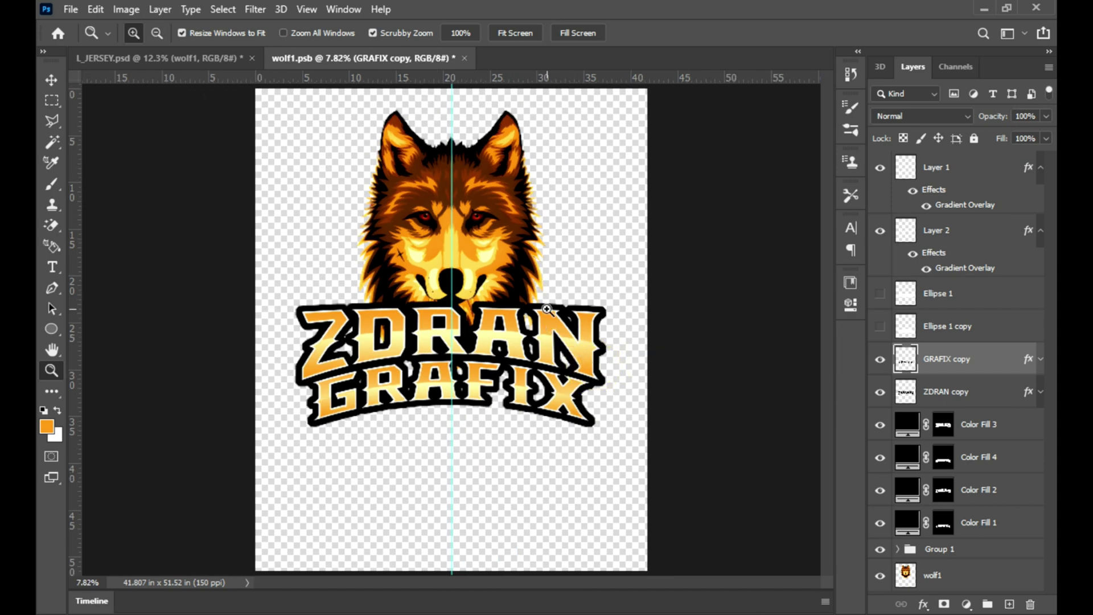
key("ctrl+s")
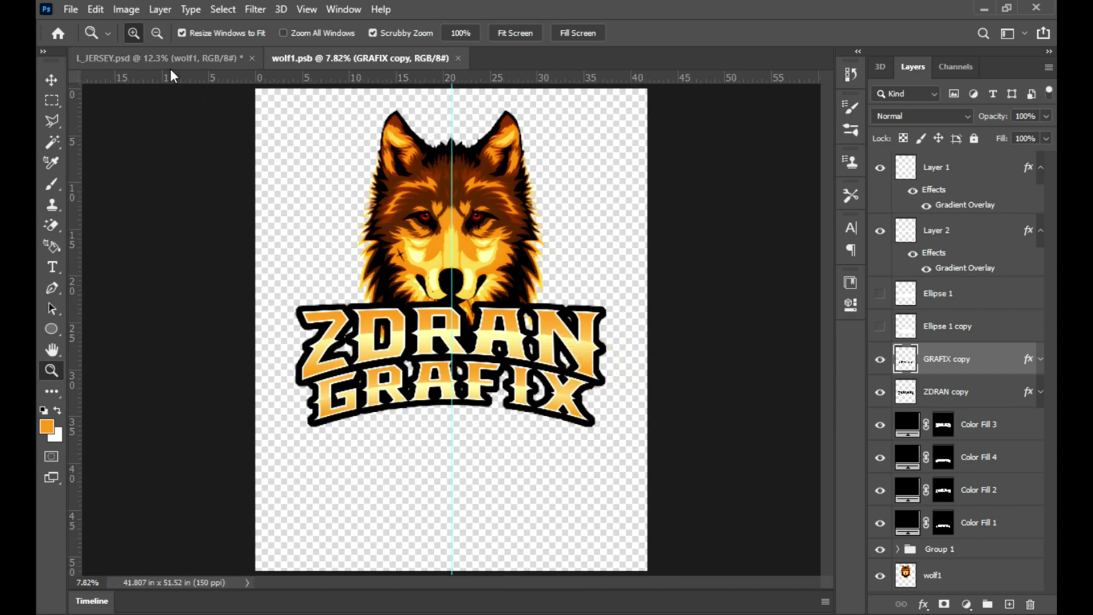
left_click(172, 55)
- Scale the wolf badge on the jersey down to about 39% and save L_JERSEY.psd
left_click(244, 287)
left_click_drag(244, 287, 217, 286)
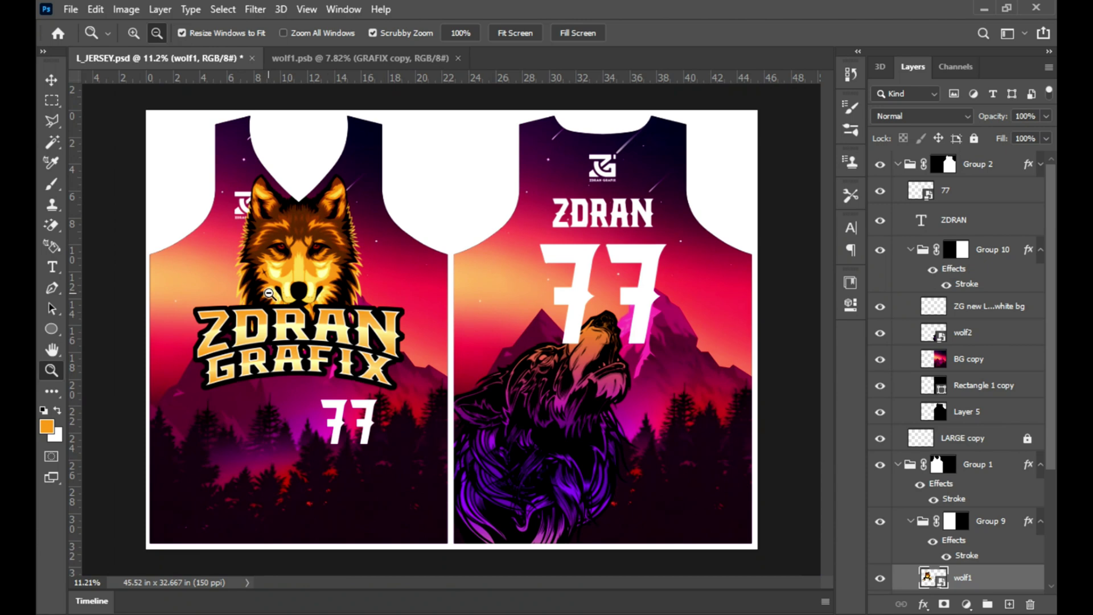
key("ctrl+t")
left_click_drag(446, 127, 415, 160)
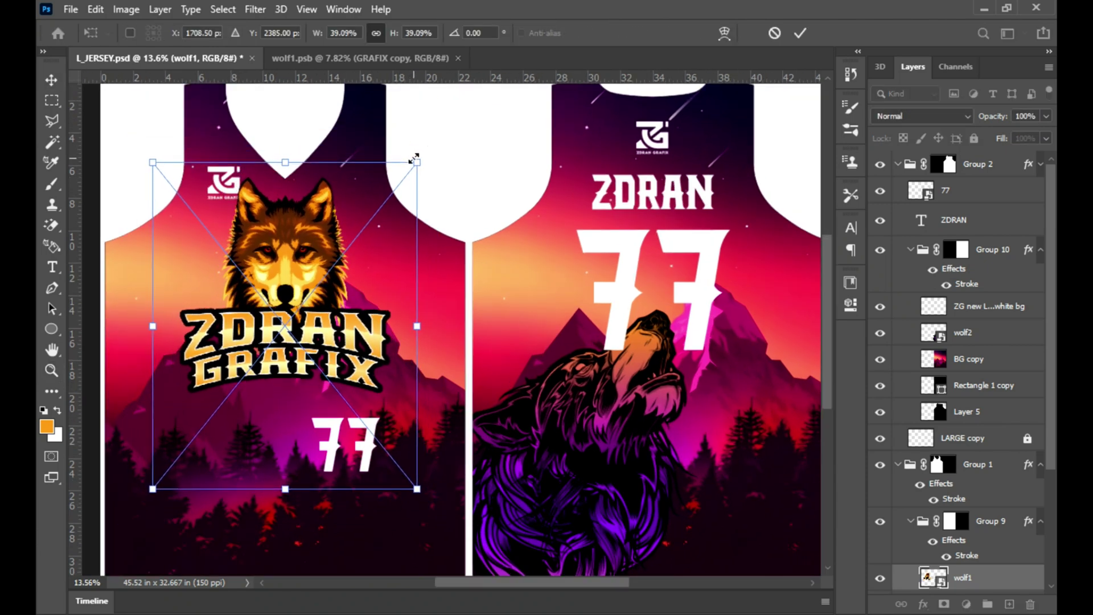
key("Return")
key("z")
right_click(310, 339)
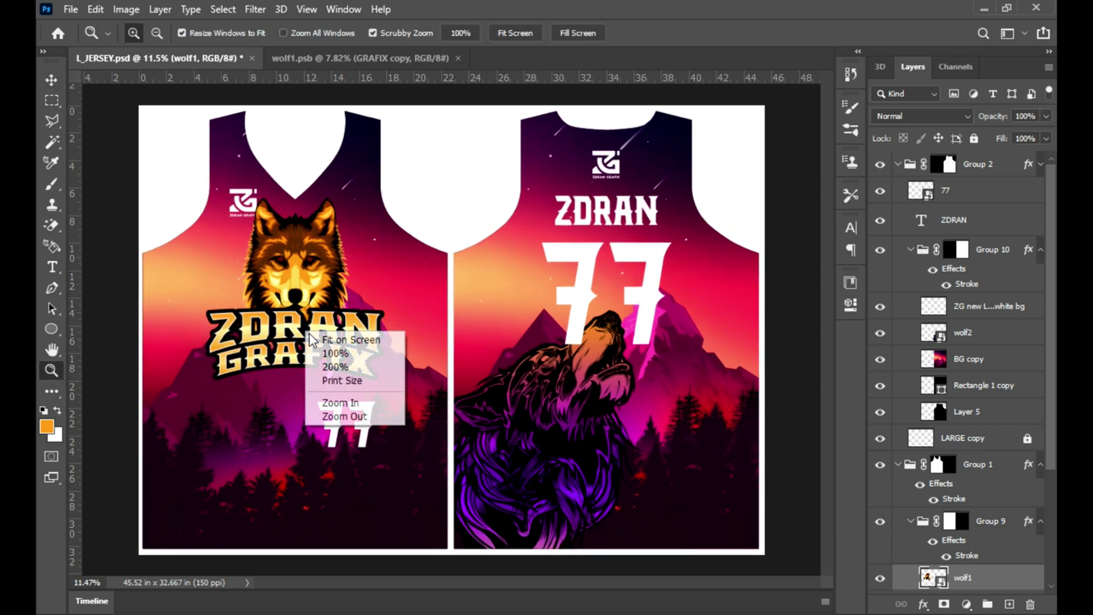
left_click(341, 339)
key("ctrl+s")
left_click(398, 58)
- Crop the wolf1 canvas tighter by trimming its bottom, top and right edges
key("v")
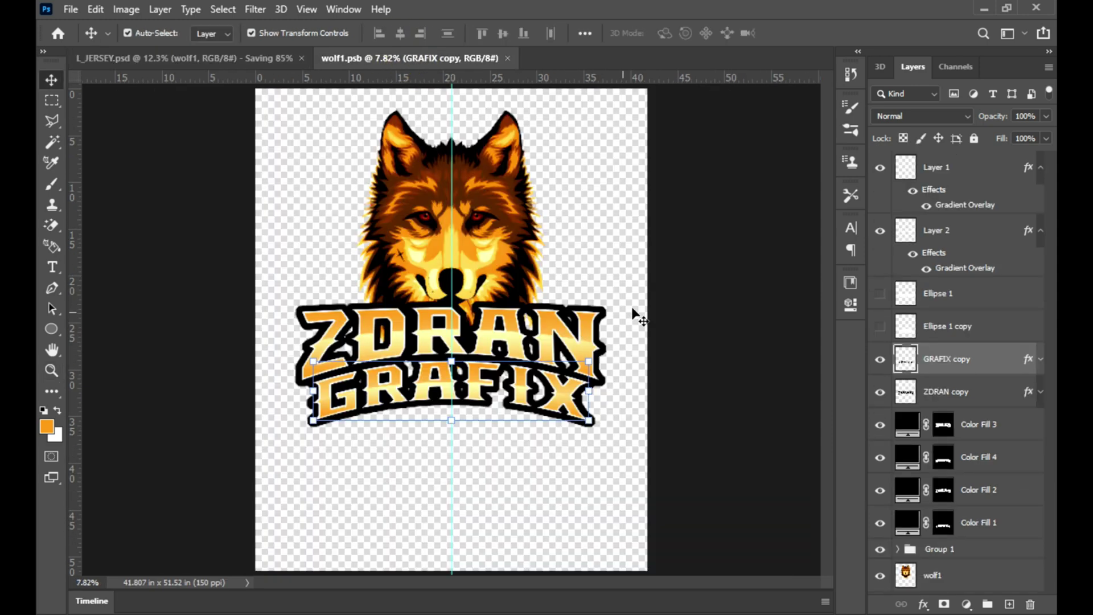
left_click(633, 310)
key("c")
left_click_drag(460, 532, 464, 514)
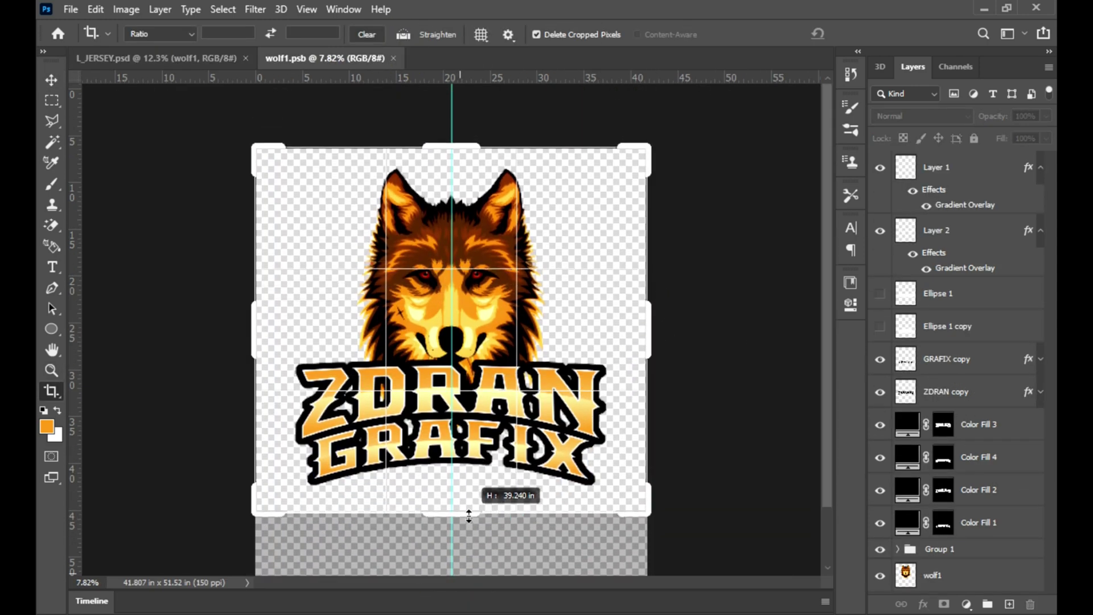
left_click_drag(438, 146, 439, 156)
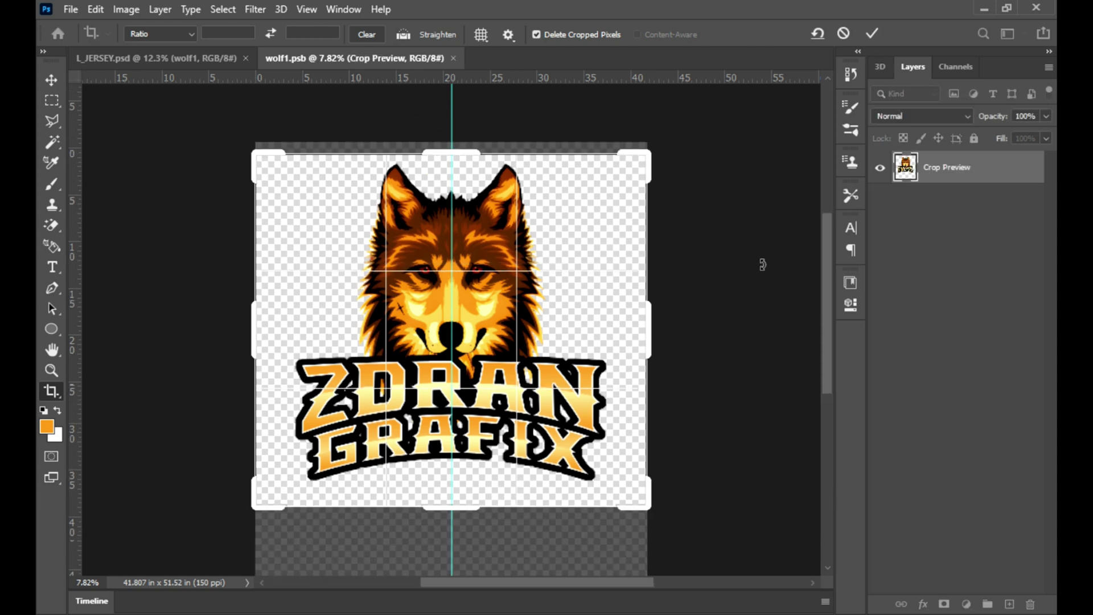
left_click_drag(649, 339, 620, 336)
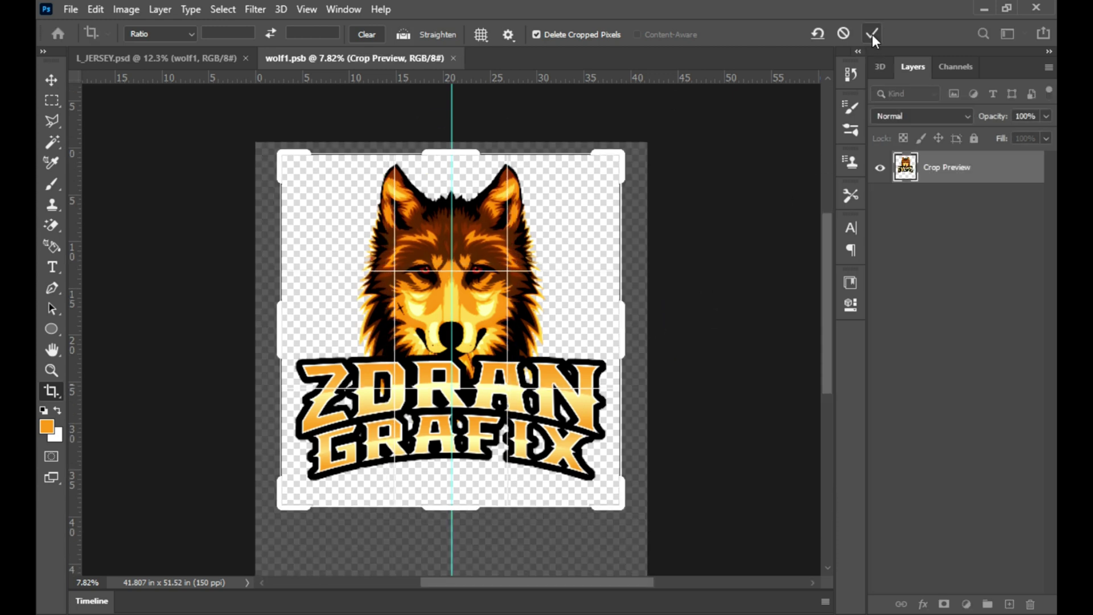
left_click(872, 34)
key("v")
left_click(1000, 462)
- Try a roughly 103 px outside stroke on Color Fill 1, then discard it
double_click(1016, 527)
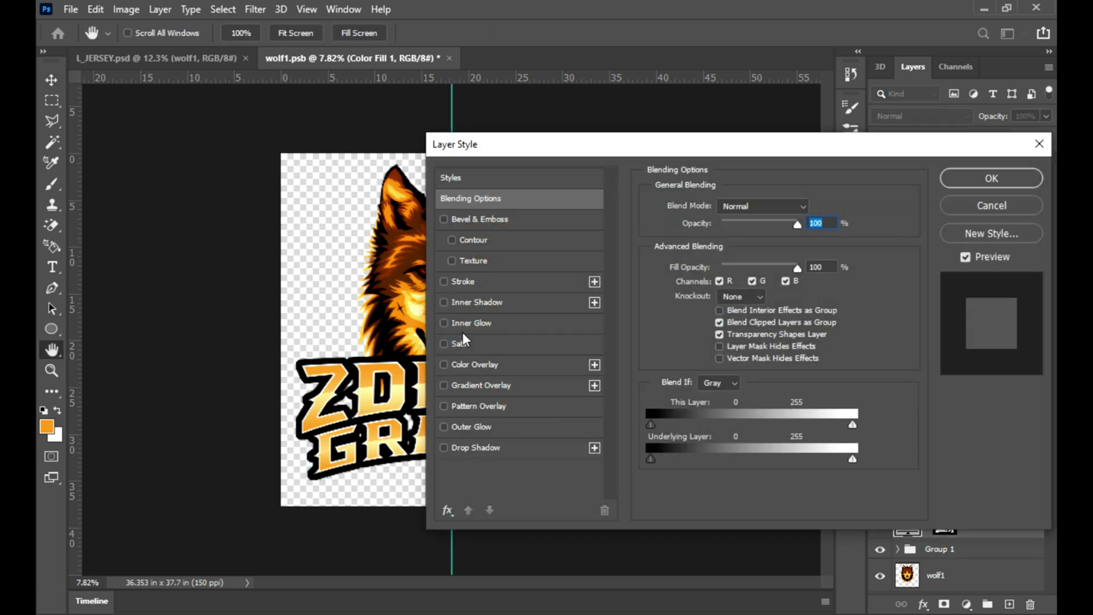
left_click(466, 281)
left_click(726, 223)
left_click(722, 212)
left_click_drag(719, 206, 746, 206)
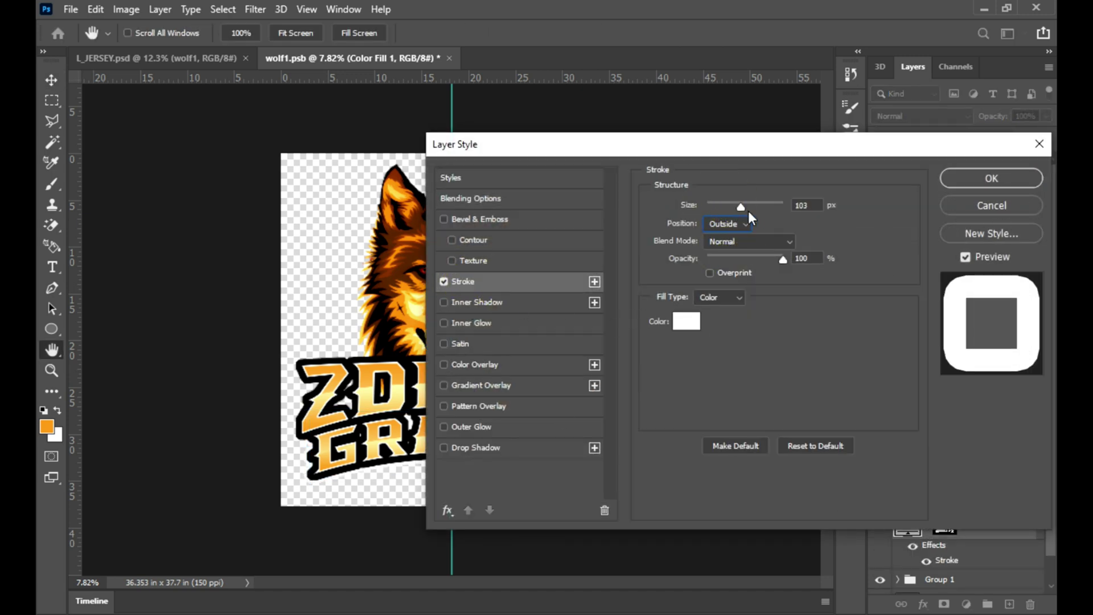
left_click(965, 210)
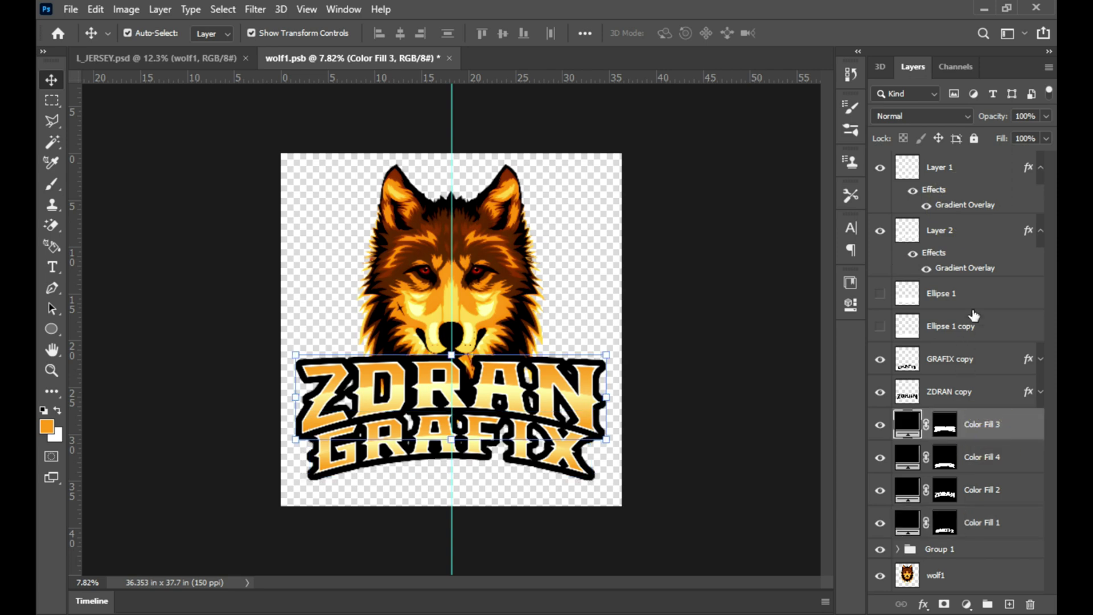
- Delete both Ellipse layers, group the lettering into Group 2, then with wolf1 into Group 3
left_click(962, 293)
left_click(961, 329, "shift")
key("Delete")
left_click(976, 456)
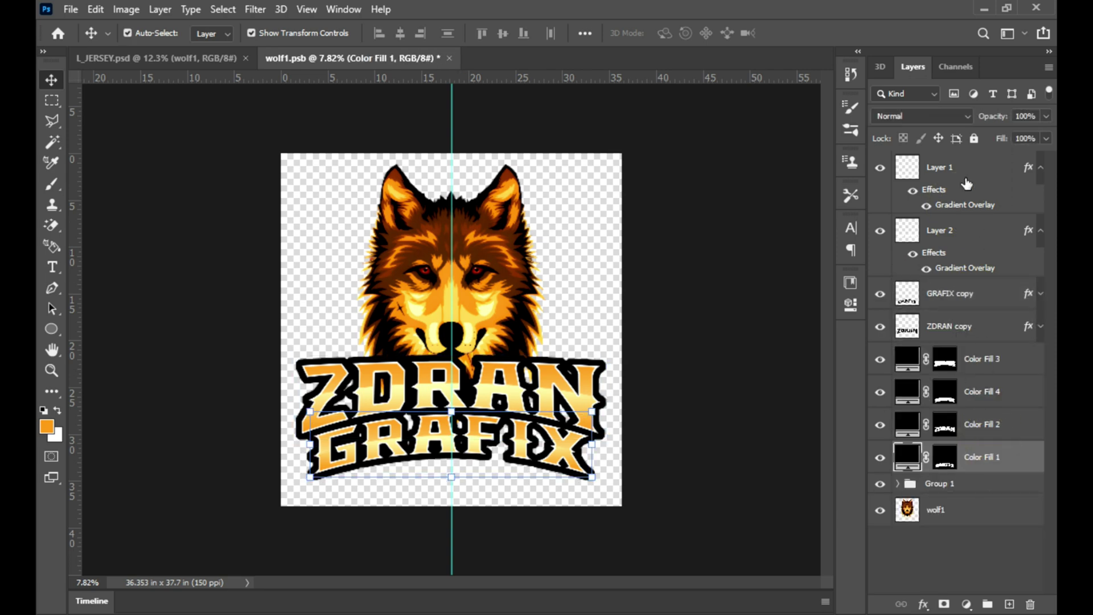
left_click(965, 171, "shift")
key("ctrl+g")
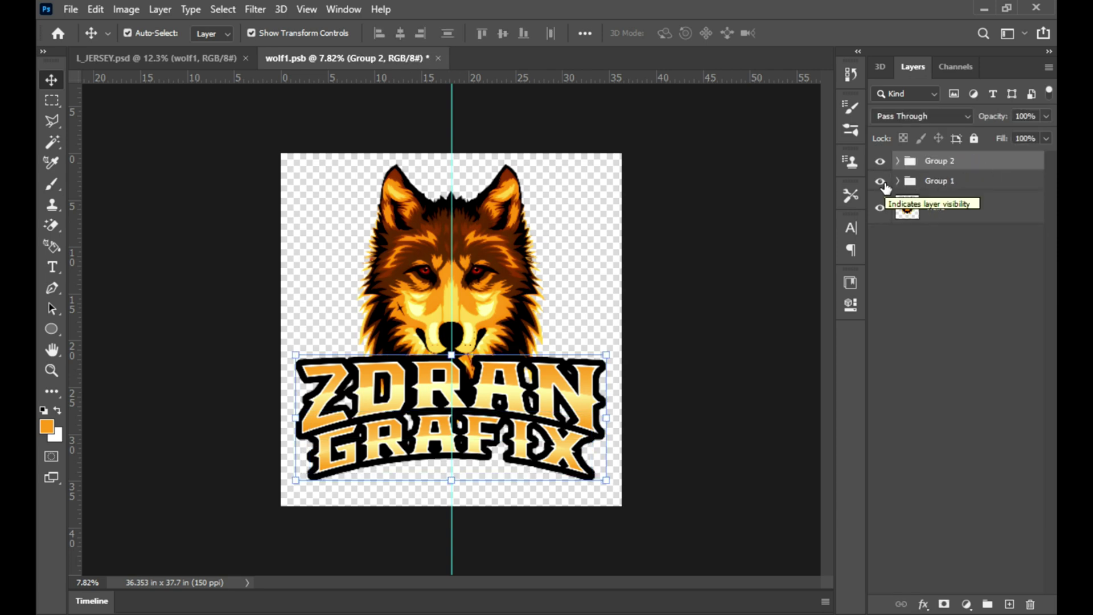
left_click(962, 210, "shift")
key("ctrl+g")
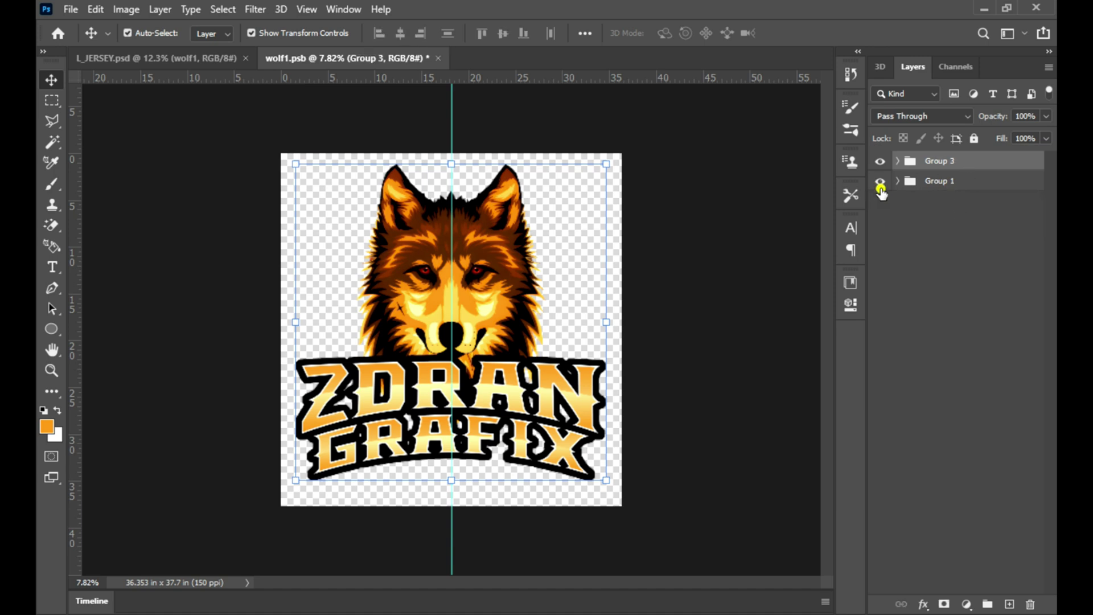
- Test a stroke on Group 3, turn it back off, and duplicate Group 2 beneath itself
double_click(964, 166)
left_click(472, 281)
left_click_drag(619, 147, 626, 147)
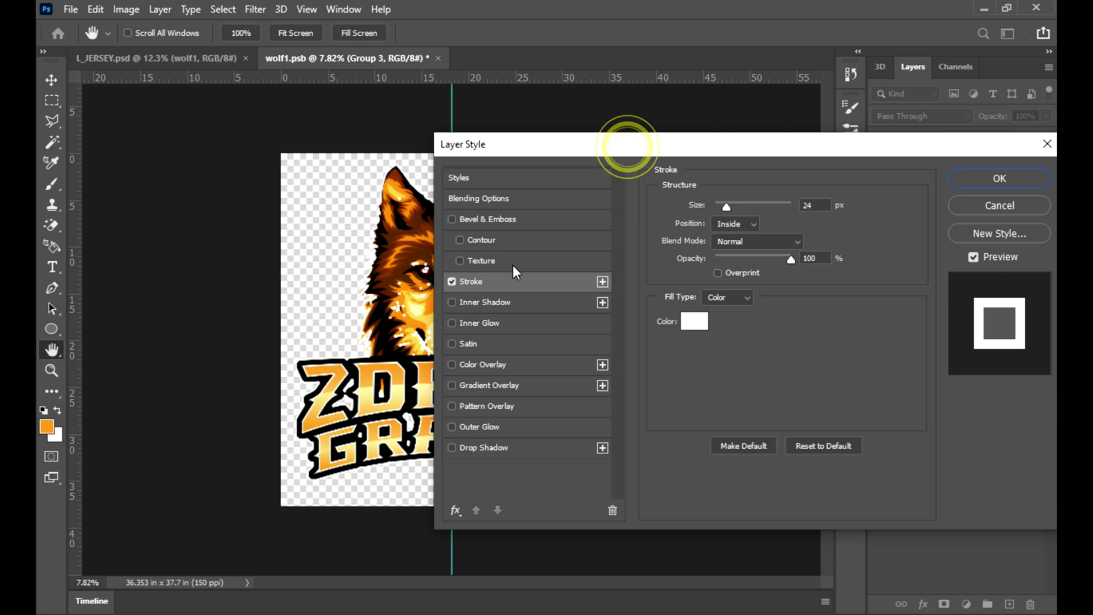
left_click(453, 281)
left_click(993, 204)
left_click(898, 162)
left_click(978, 181)
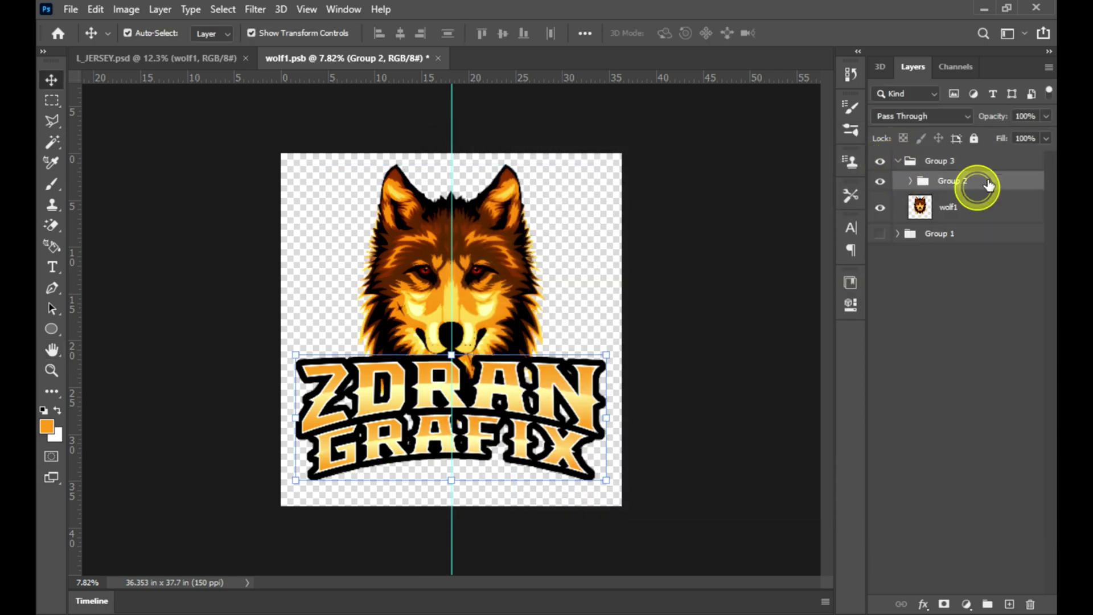
left_click_drag(995, 186, 988, 181)
- Convert Group 2 and Group 2 copy into smart objects
right_click(992, 197)
left_click(994, 181)
right_click(995, 181)
left_click(1008, 185)
left_click(985, 216)
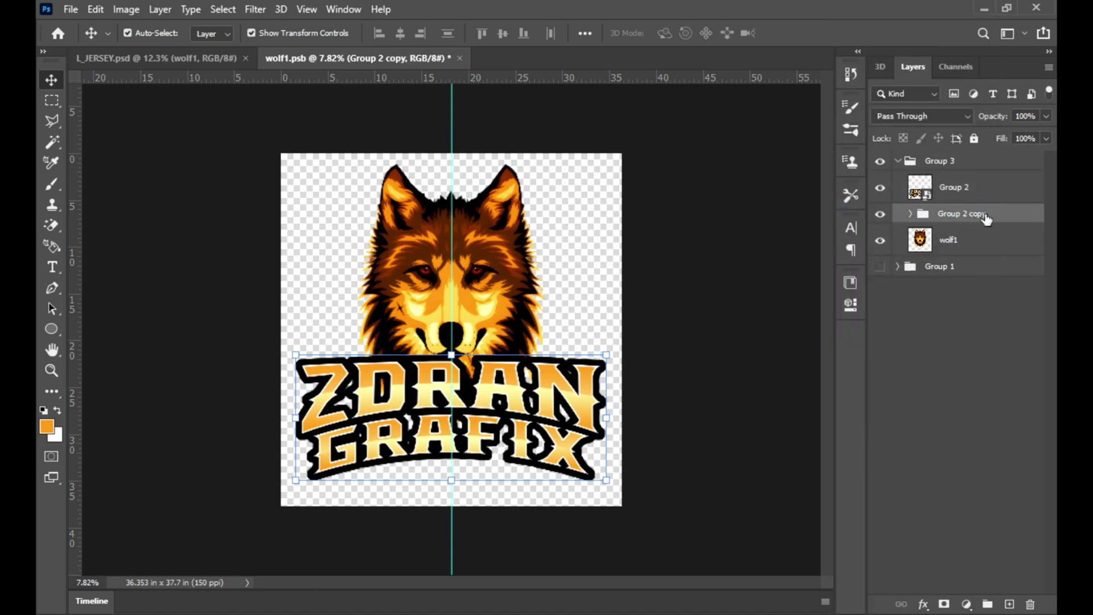
right_click(970, 223)
left_click(831, 206)
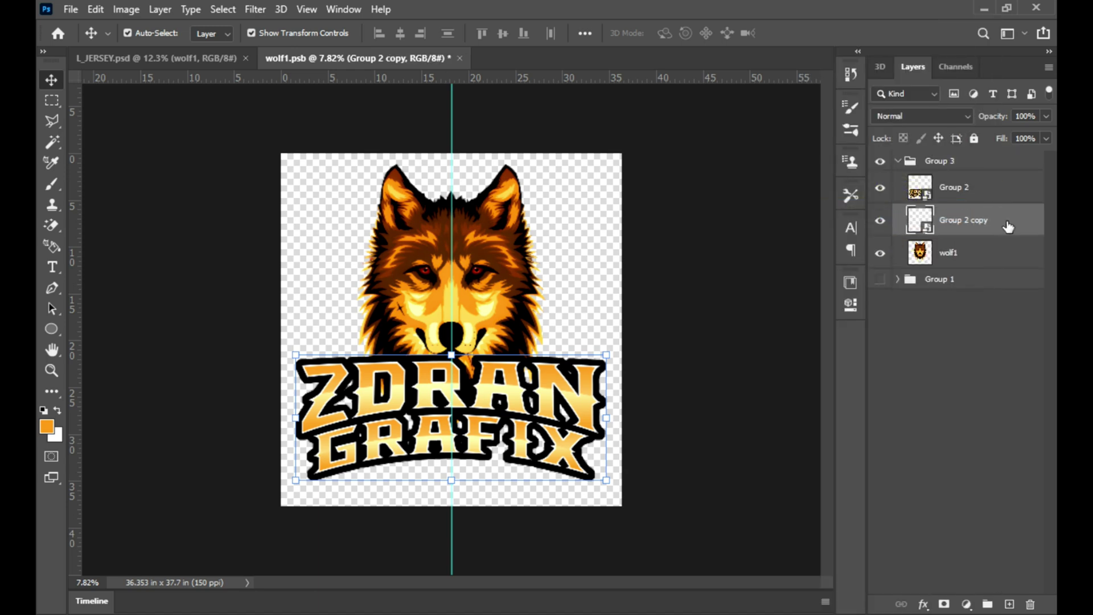
- Give Group 2 copy an orange Color Overlay sampled from the lettering and save the file
double_click(991, 223)
left_click(482, 365)
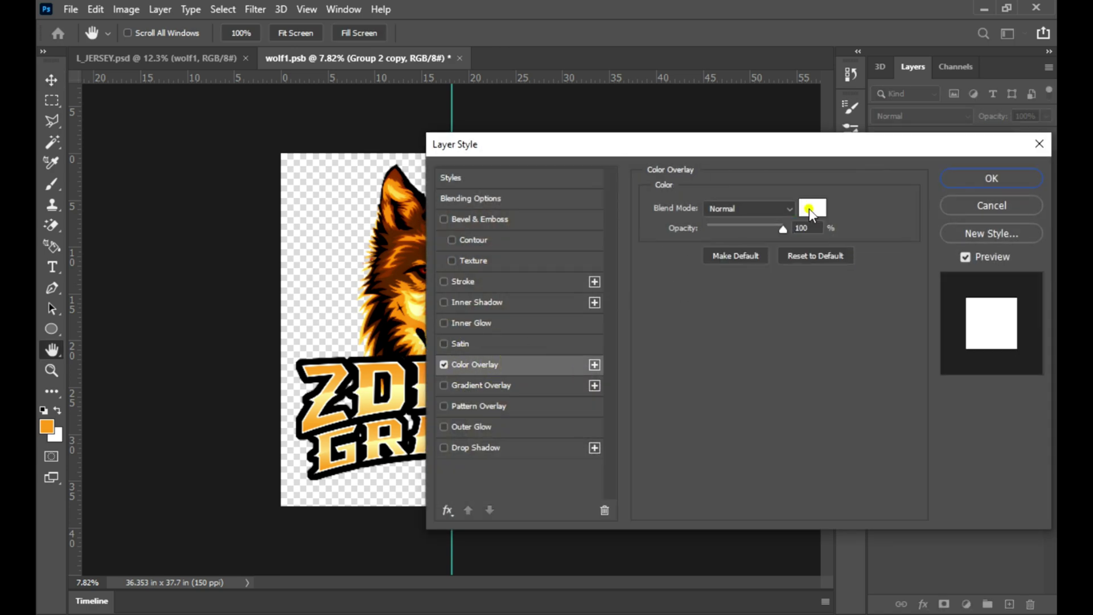
left_click(812, 209)
left_click(400, 298)
left_click(929, 326)
left_click(978, 179)
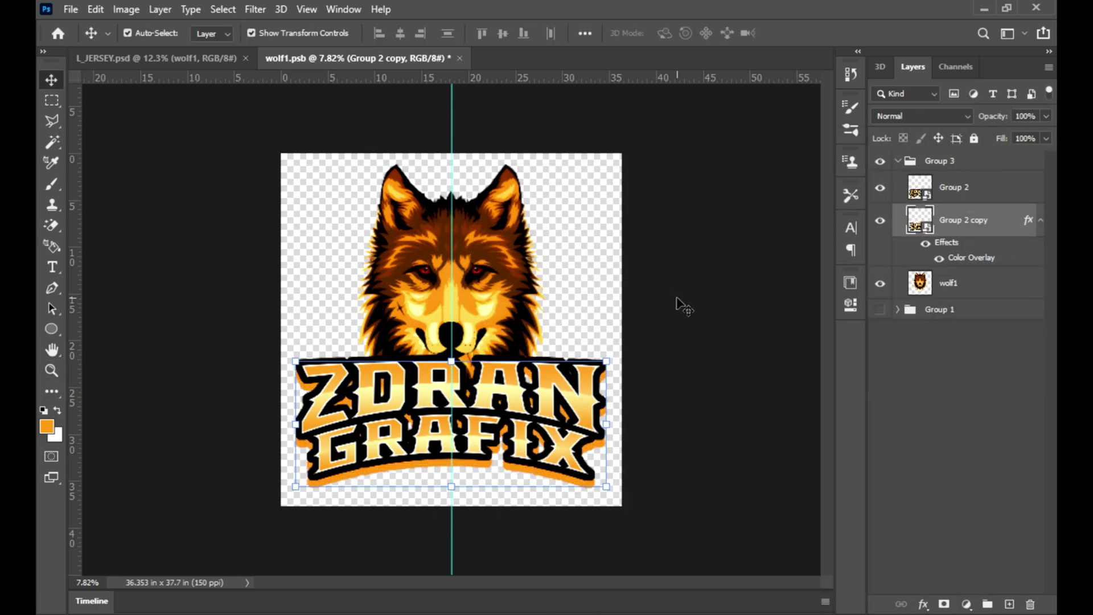
key("ctrl+s")
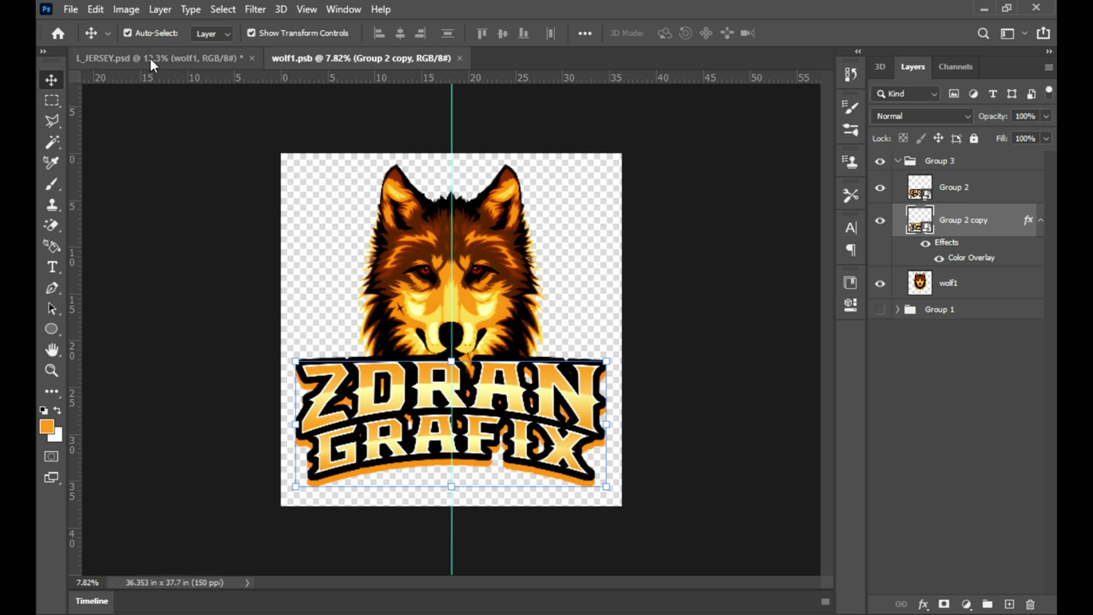
- On L_JERSEY.psd, nudge the wolf badge slightly lower and discard a trial stroke style
left_click(147, 57)
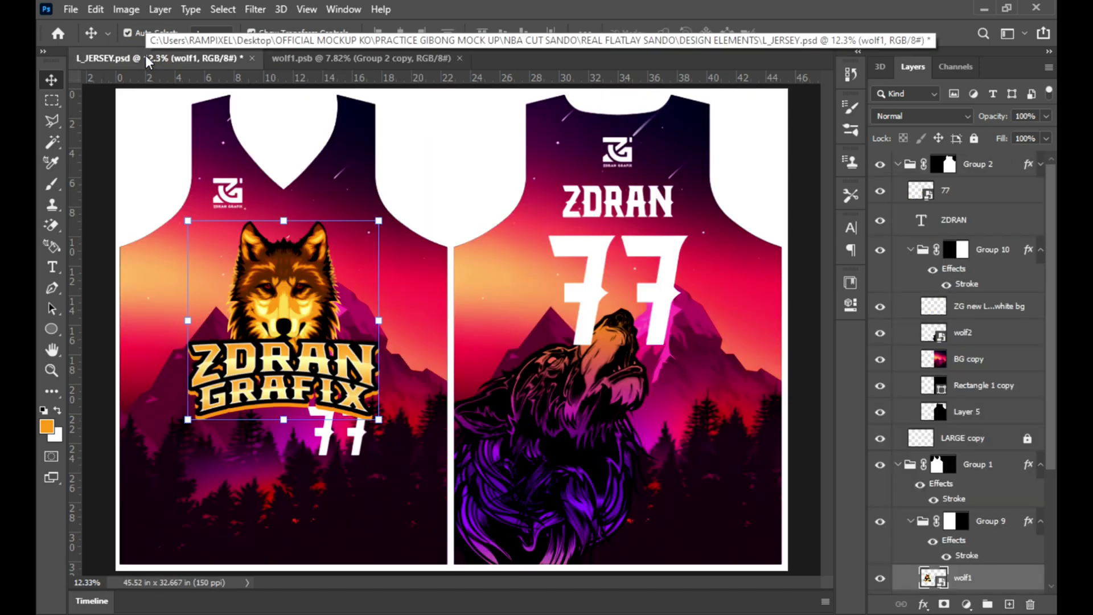
scroll(207, 398, "up", 2)
scroll(207, 398, "up", 2)
left_click_drag(318, 274, 318, 278)
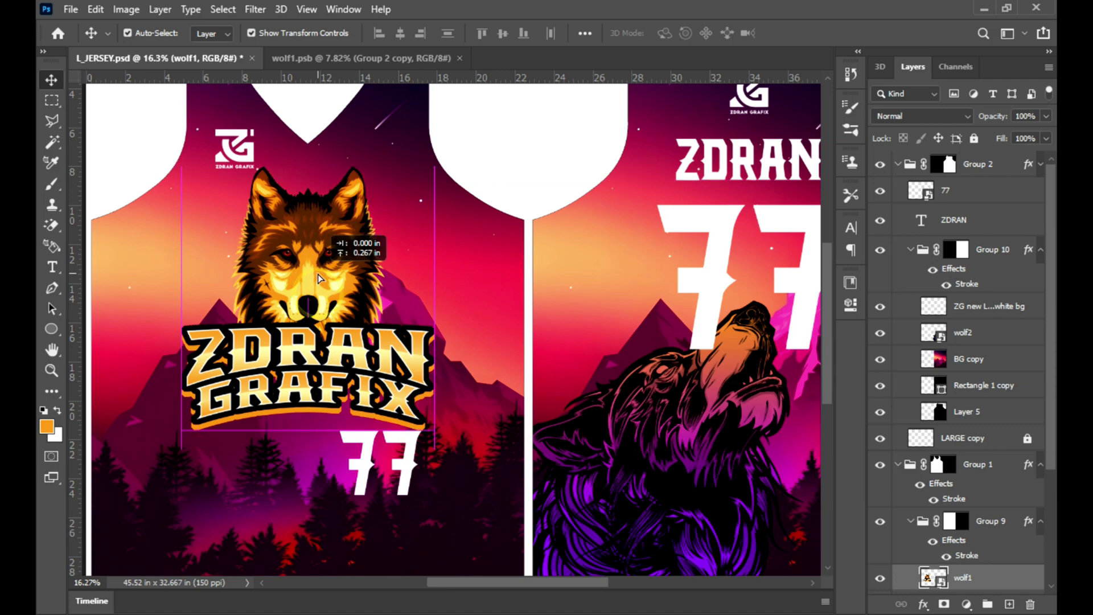
double_click(1019, 578)
left_click(462, 281)
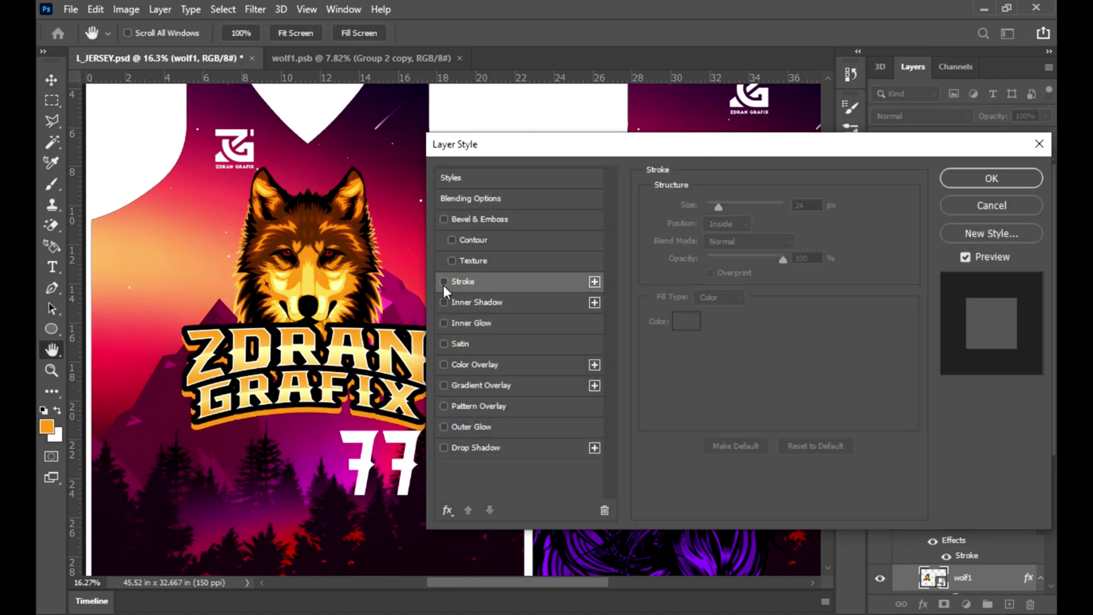
left_click(991, 205)
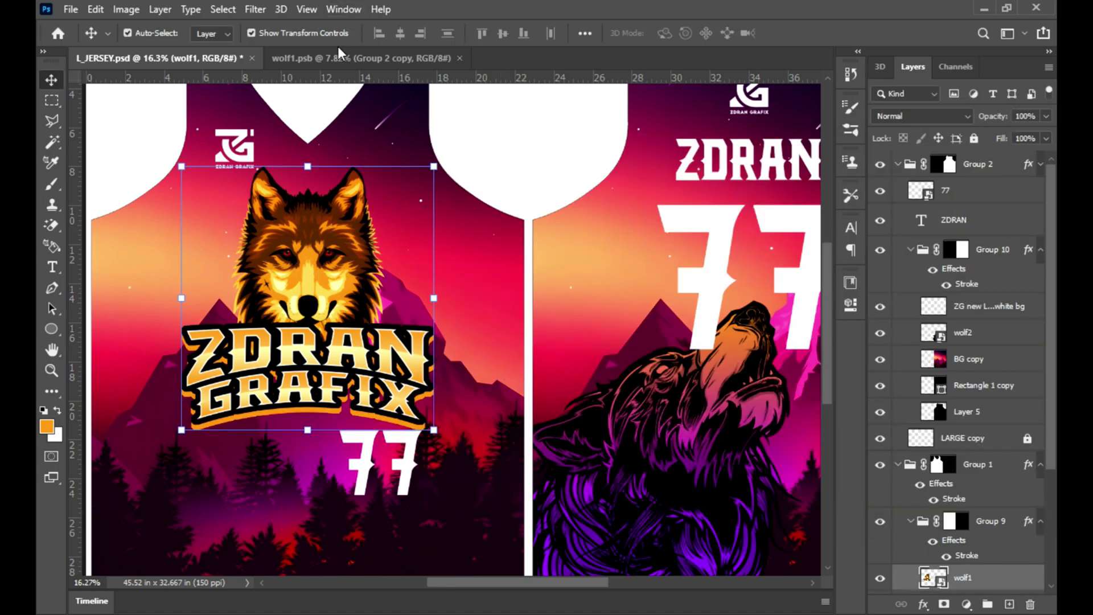
- Save and close wolf1.psb, then load the wolf1 badge outline as a selection
left_click(340, 54)
left_click(898, 162)
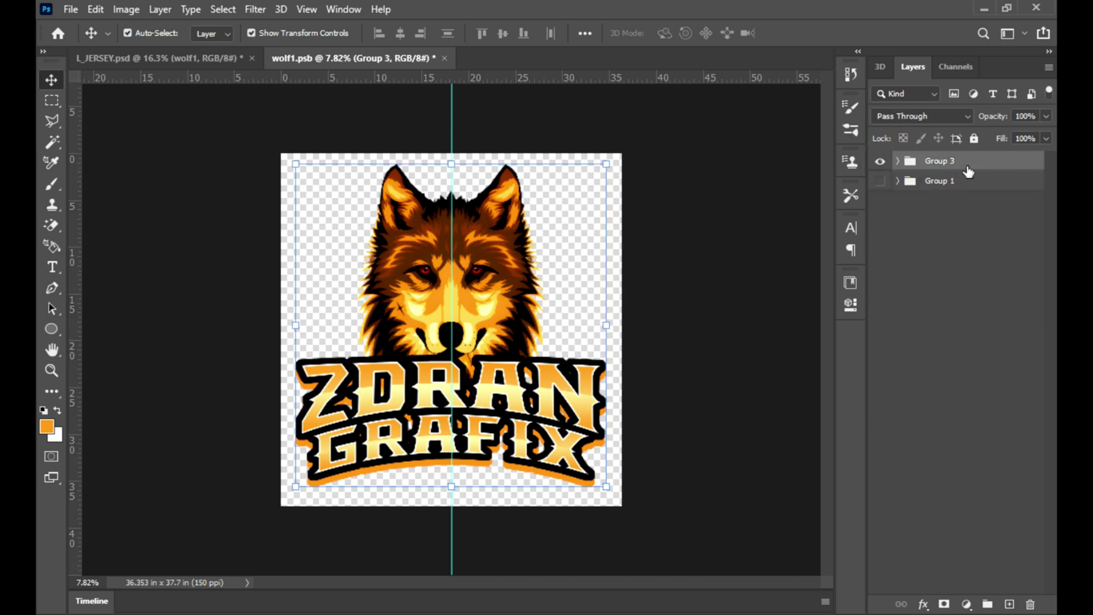
right_click(956, 166)
left_click(979, 261)
key("ctrl+s")
key("ctrl+w")
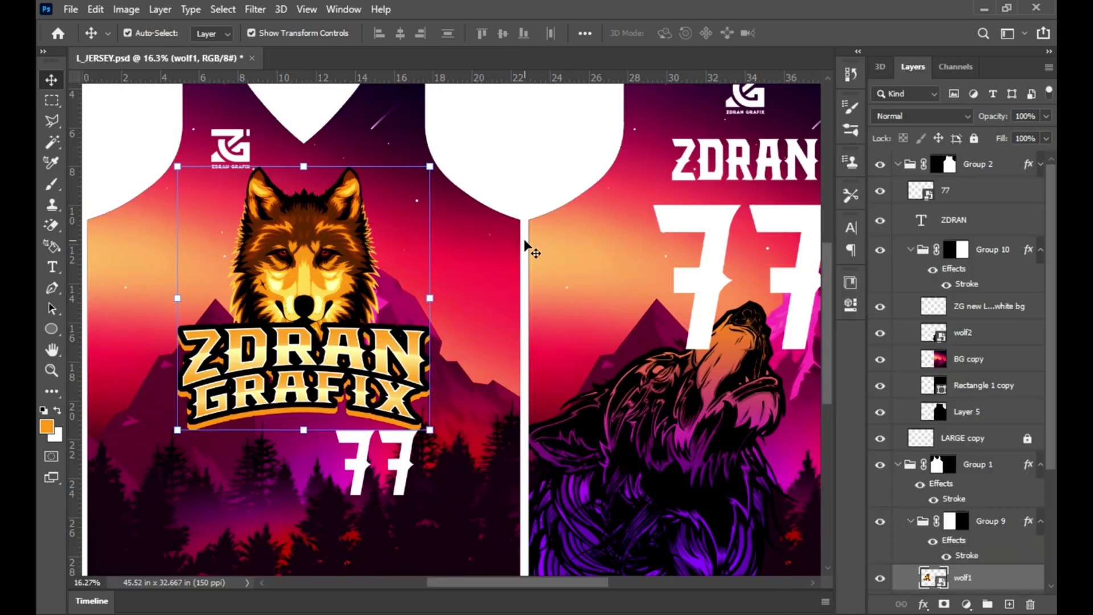
left_click(931, 553, "ctrl")
scroll(962, 513, "down", 2)
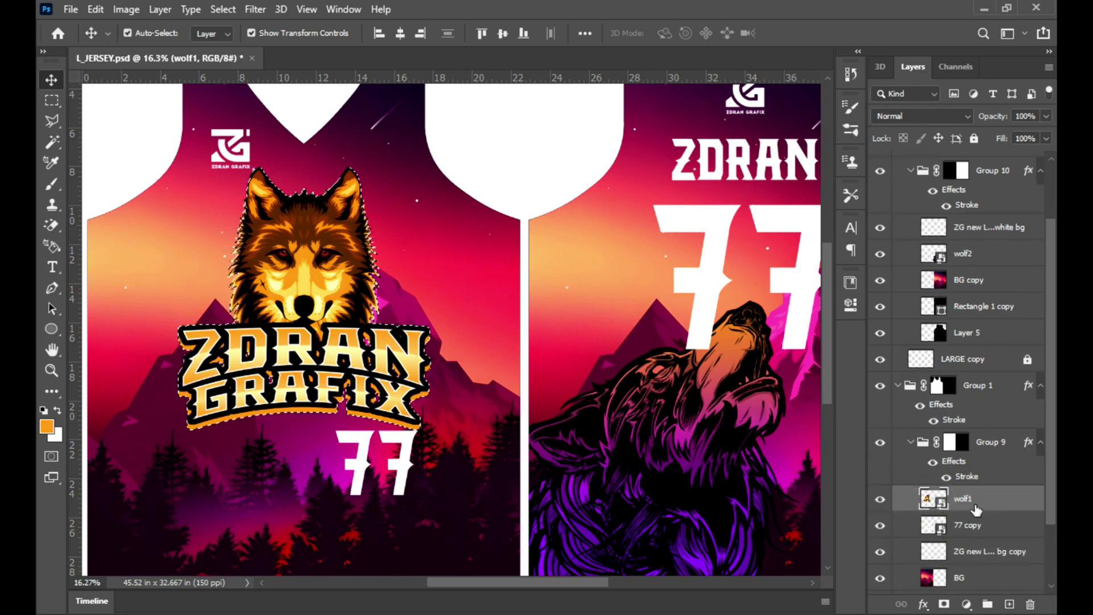
- Expand the badge selection by 20 px
left_click(211, 10)
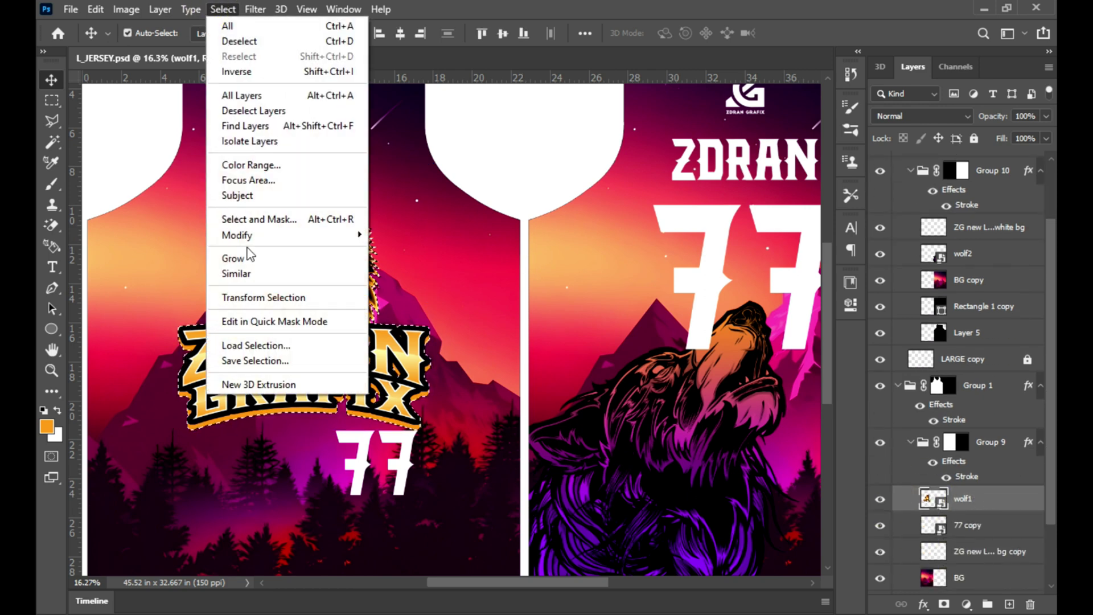
left_click(472, 276)
type("20")
left_click(622, 192)
- Add a white (ffffff) Solid Color fill layer beneath wolf1 and zoom in on the badge
left_click(966, 603)
left_click(920, 319)
type("ffffff")
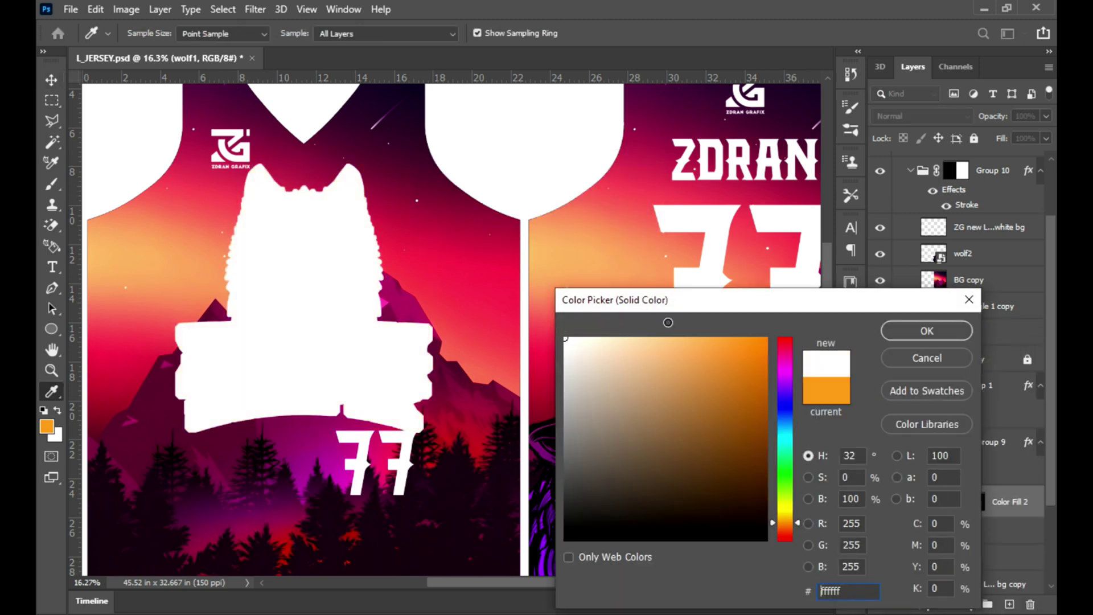
left_click(927, 331)
left_click_drag(1008, 501, 1001, 541)
key("z")
key("ctrl+0")
right_click(311, 308)
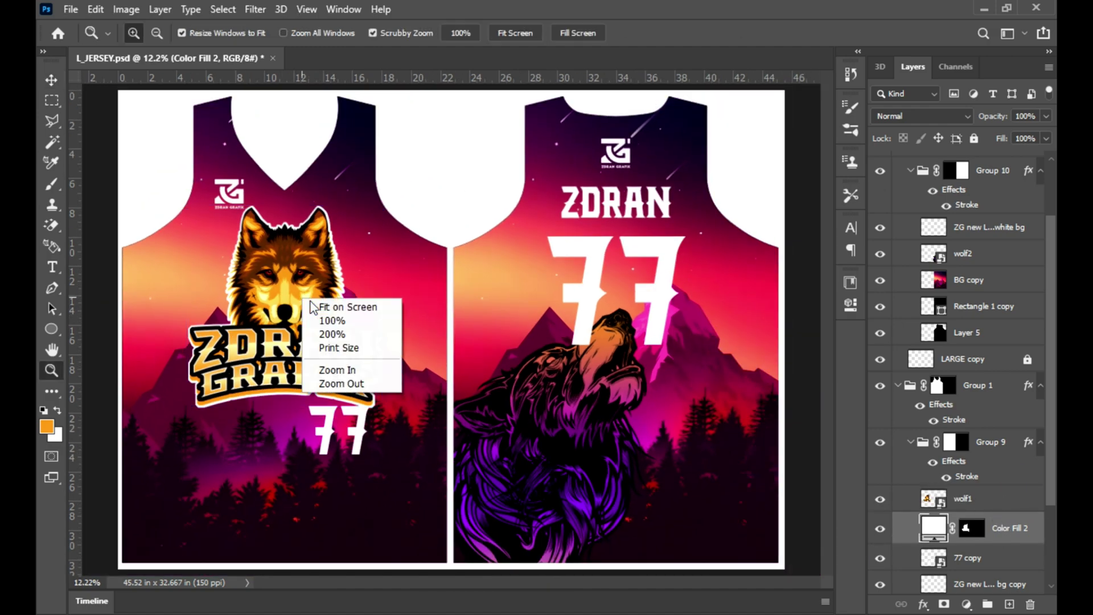
left_click_drag(310, 307, 271, 269)
- Give Color Fill 2 a Gradient Overlay with its left stop set to a jersey-sampled purple
double_click(1040, 543)
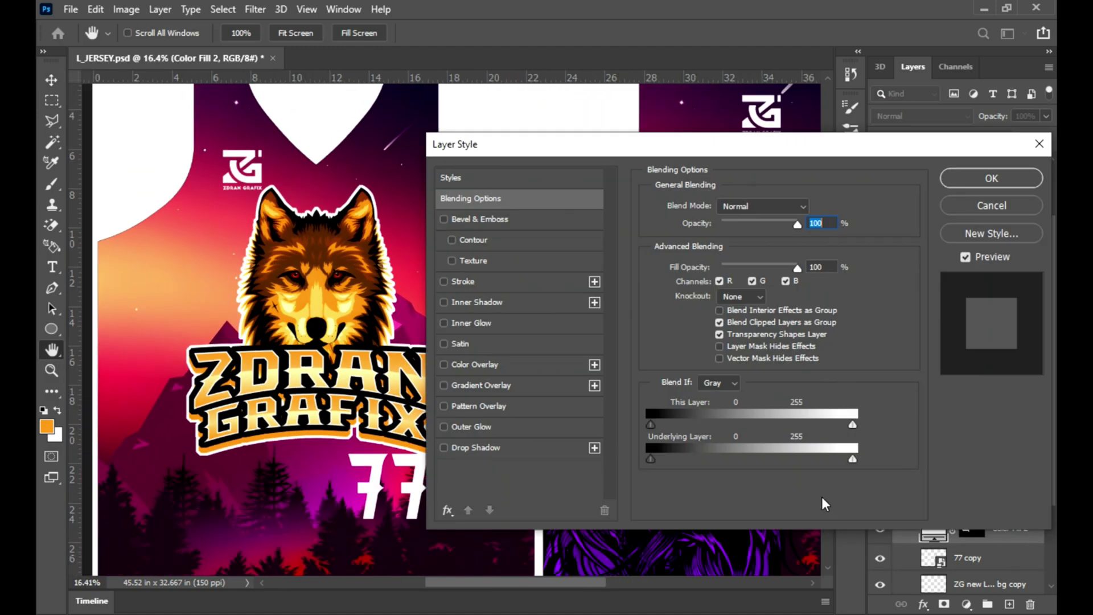
left_click(497, 387)
left_click(719, 239)
left_click(672, 430)
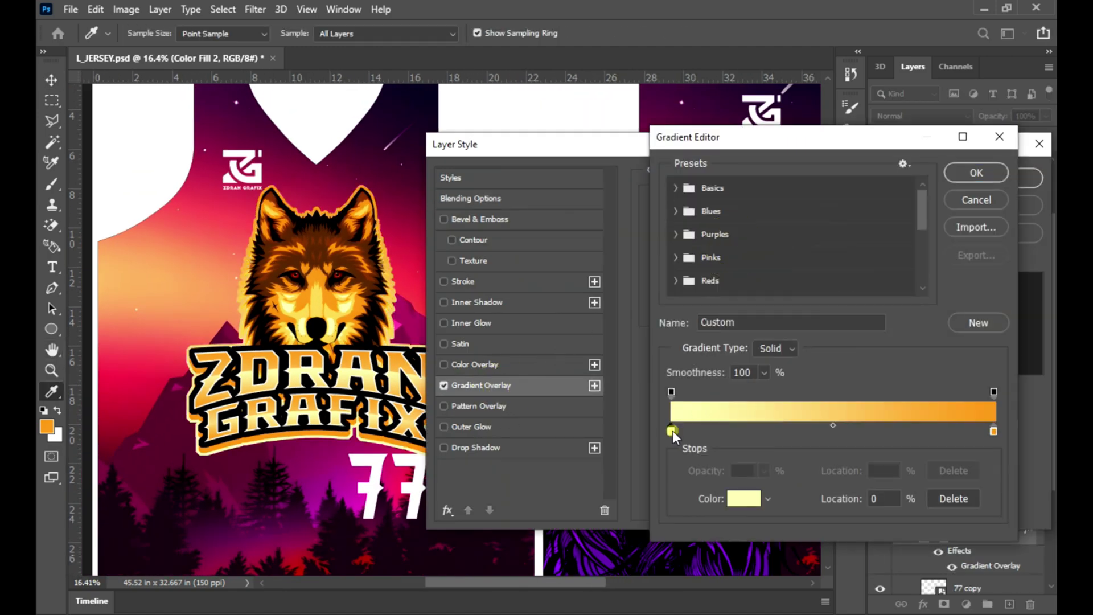
left_click(757, 504)
left_click(317, 476)
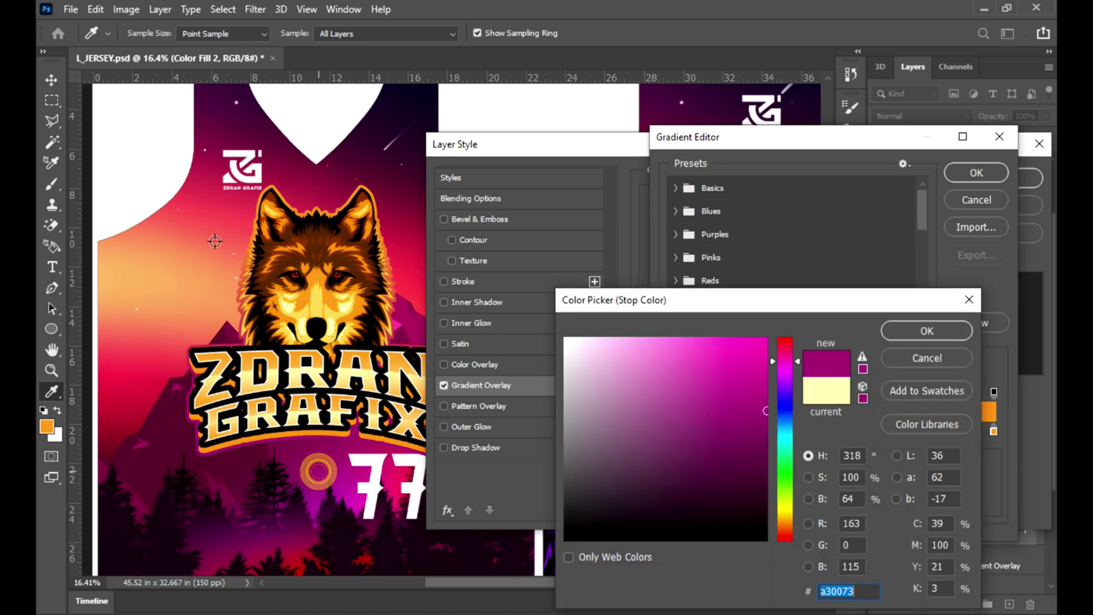
left_click(291, 520)
left_click(313, 472)
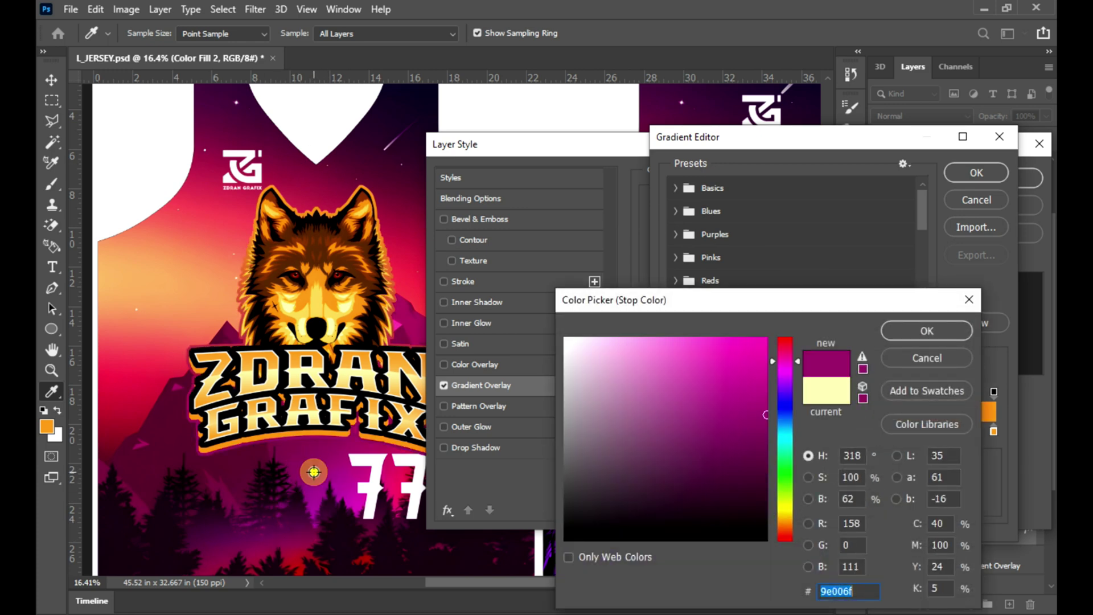
left_click(959, 331)
- Set the right gradient stop's colour, trying jersey samples before entering 000000
double_click(993, 431)
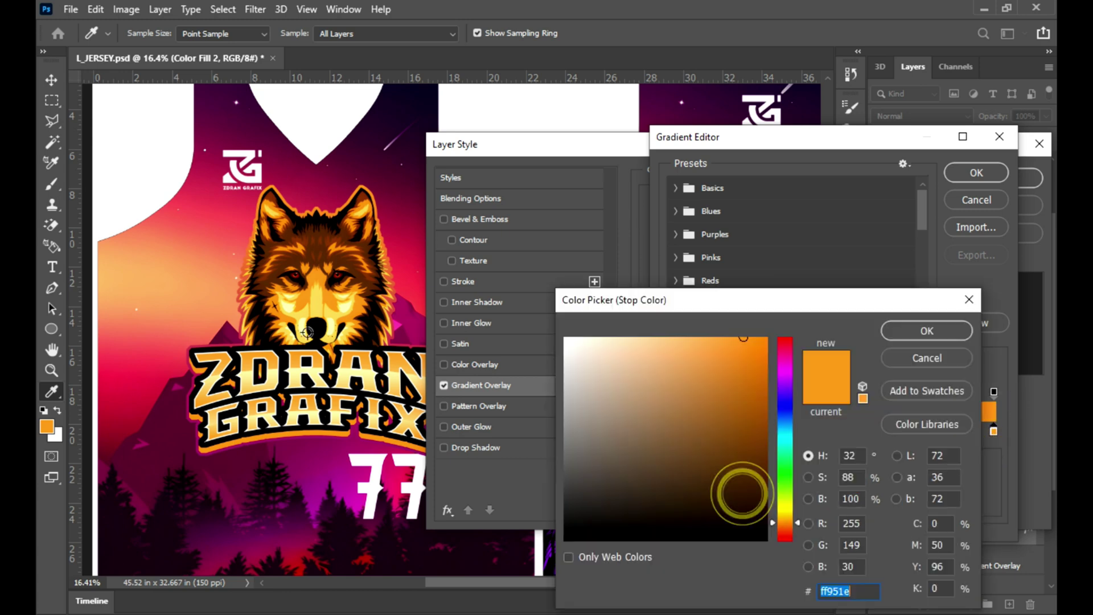
left_click_drag(215, 559, 219, 547)
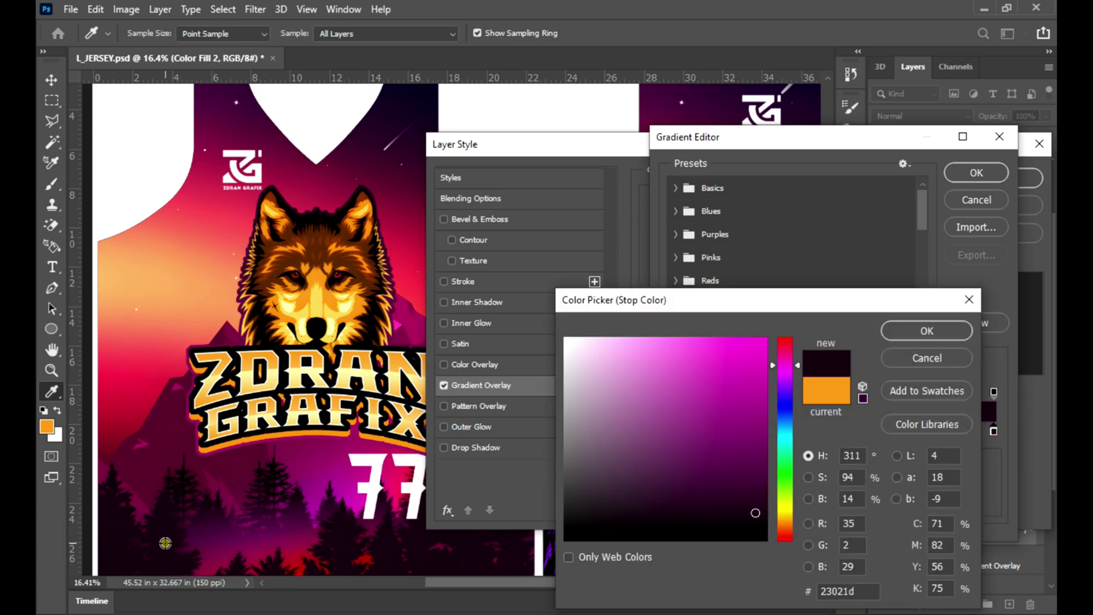
left_click(396, 499)
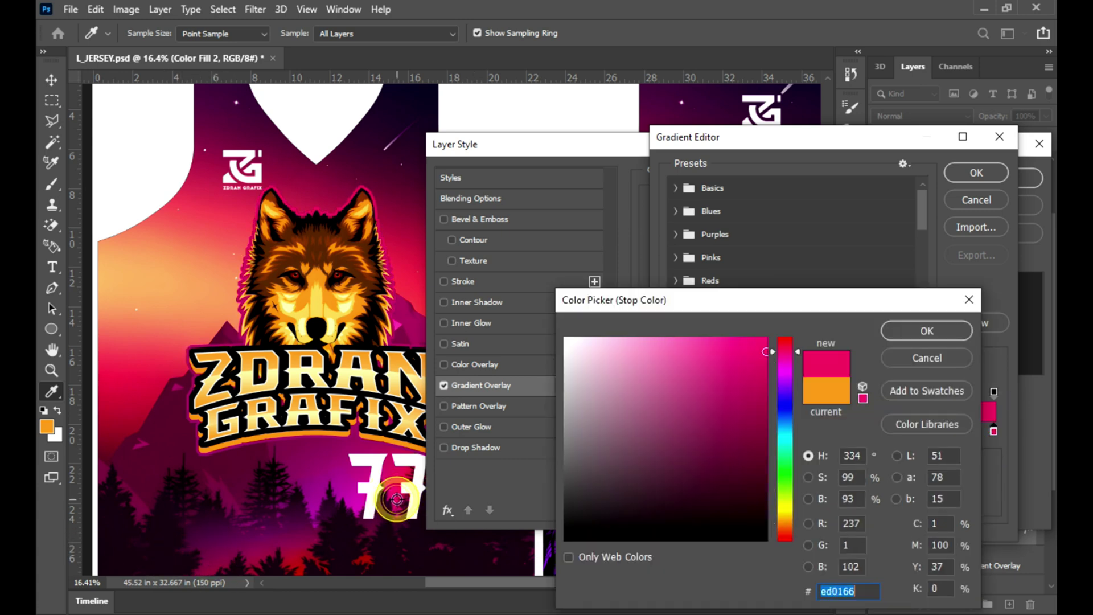
left_click(275, 526)
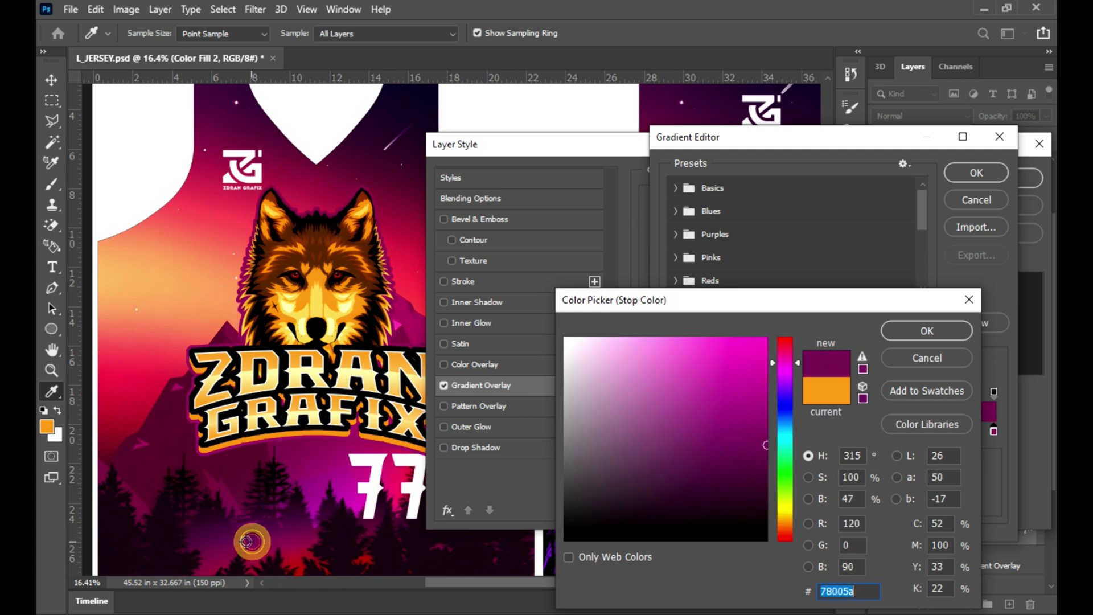
left_click_drag(368, 157, 368, 139)
left_click(148, 488)
left_click(213, 553)
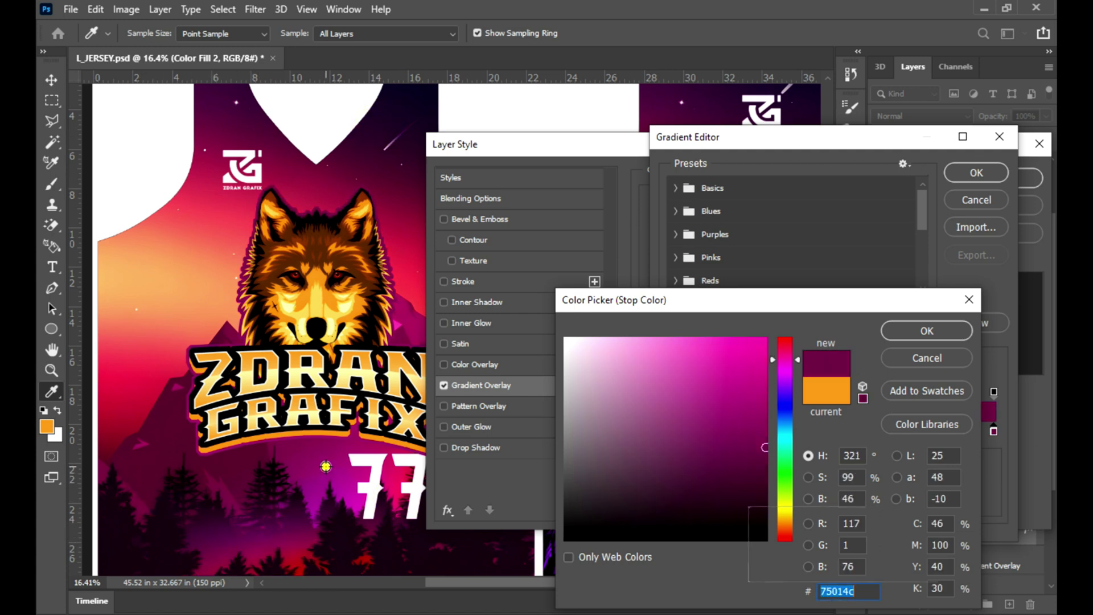
mouse_move(325, 466)
left_mouse_down()
mouse_move(393, 169)
mouse_move(311, 281)
left_mouse_up()
left_click_drag(639, 383, 565, 339)
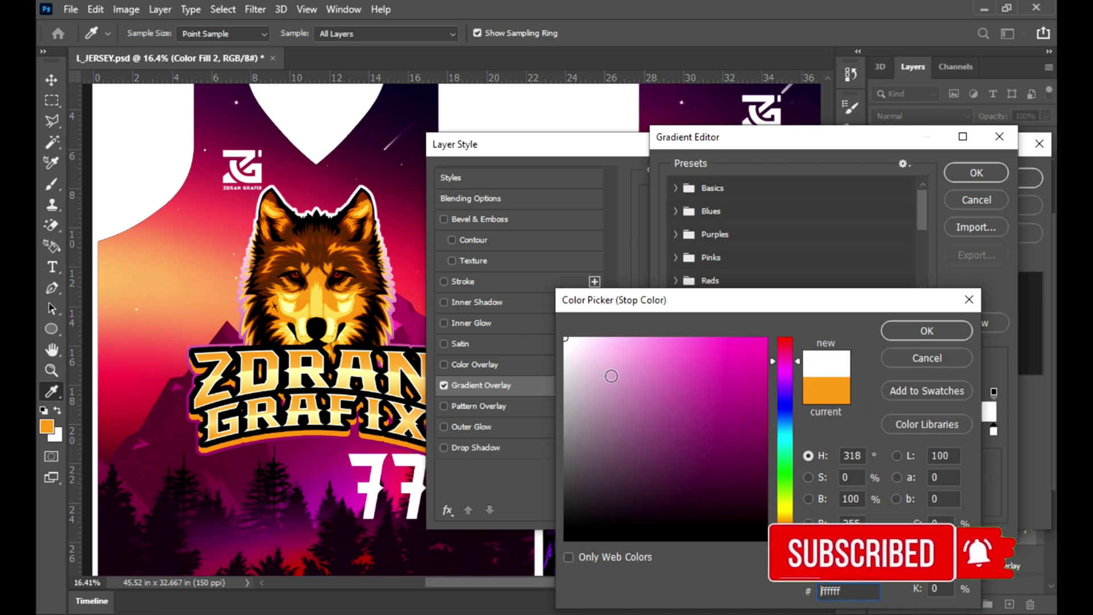
type("000000")
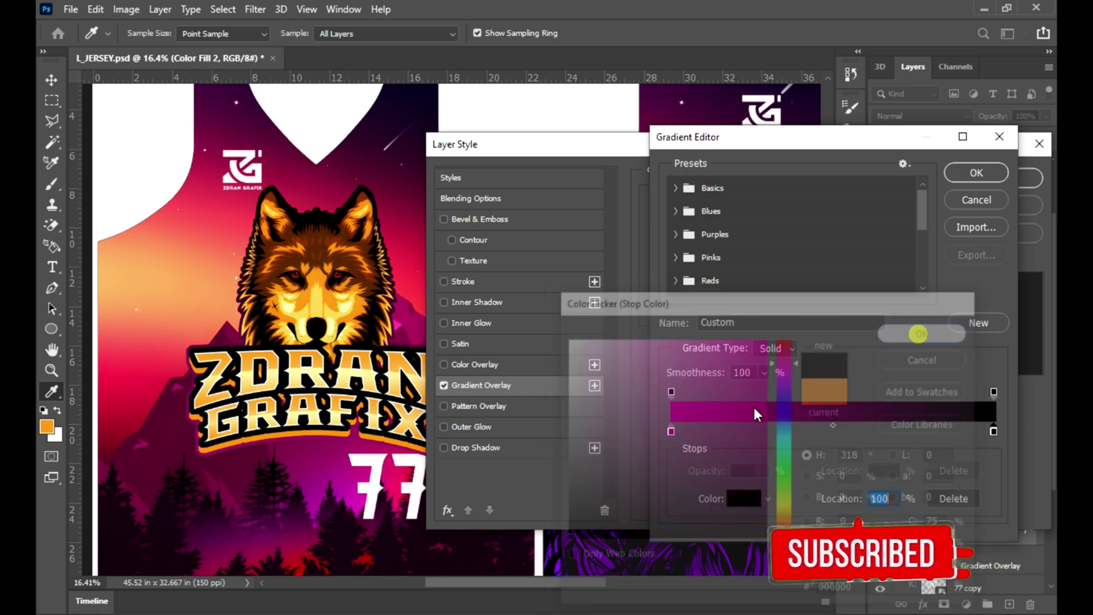
- Resample the end stop as a dark purple from the jersey top and apply the gradient overlay
left_click(926, 331)
double_click(668, 431)
left_click_drag(740, 501, 295, 556)
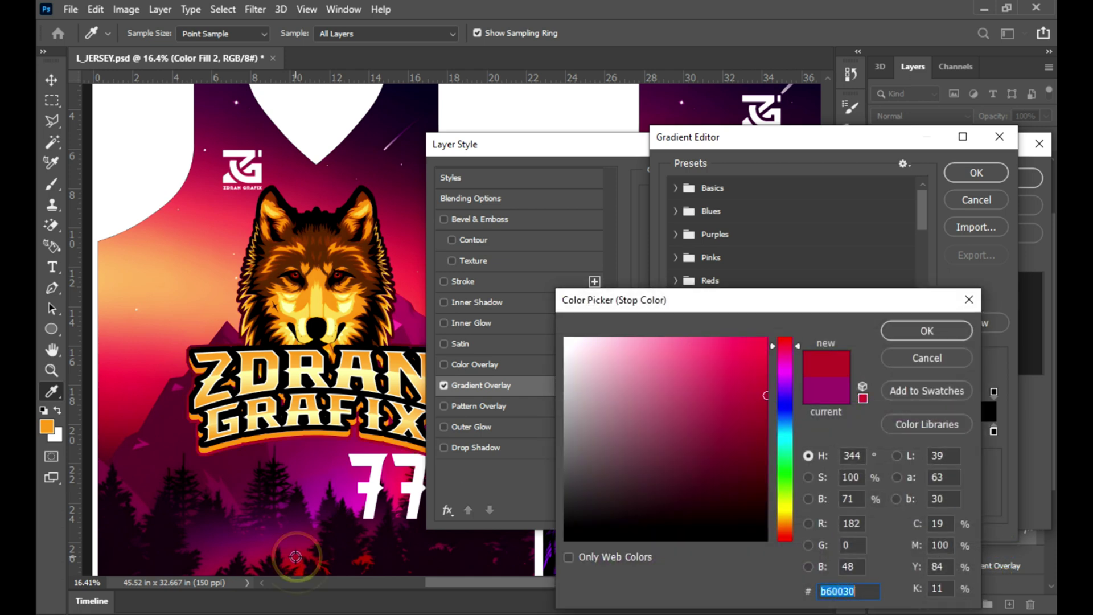
left_click_drag(301, 506, 192, 257)
left_click(305, 494)
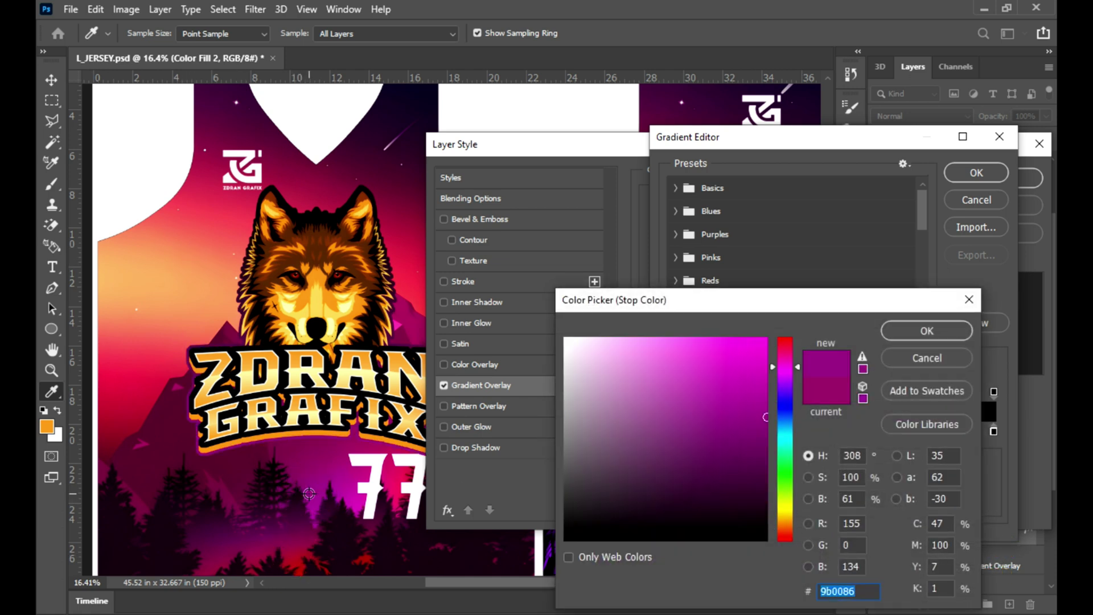
left_click_drag(393, 212, 401, 179)
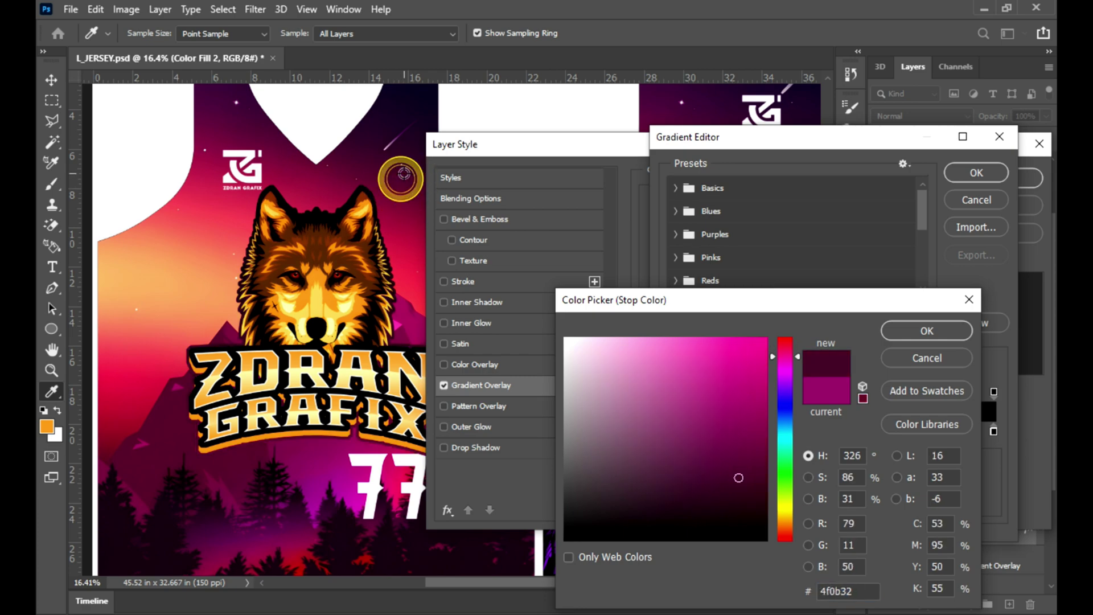
left_click(882, 332)
left_click(976, 172)
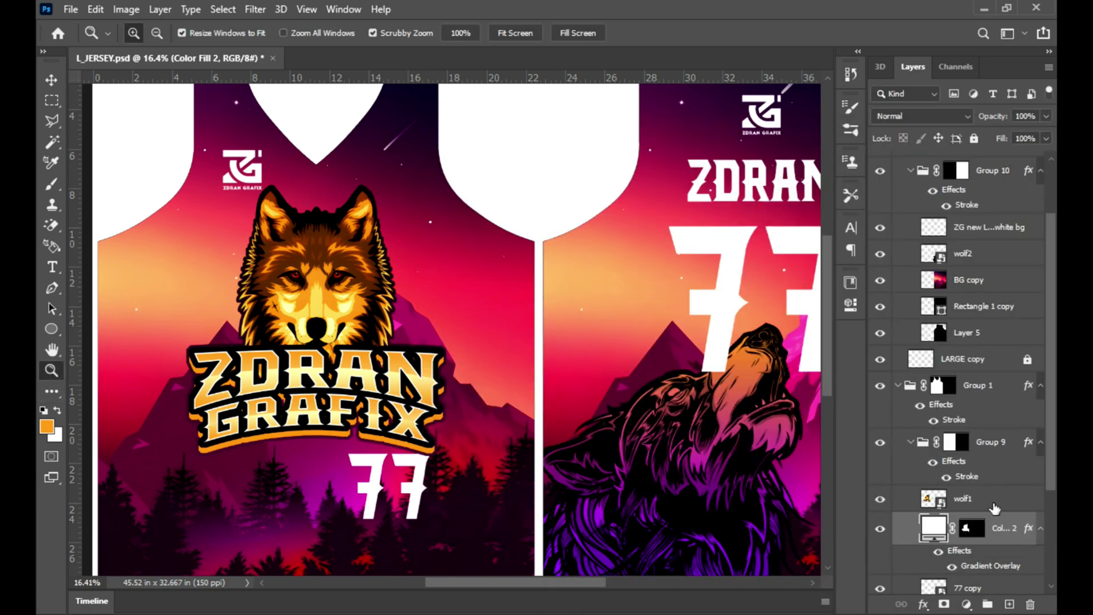
- Link wolf1 with the white fill layer and nudge the badge up slightly
right_click(993, 302)
left_click(814, 382)
key("ctrl+0")
key("v")
left_click(306, 9)
key("Escape")
key("z")
right_click(305, 285)
key("v")
left_click_drag(291, 299, 291, 294)
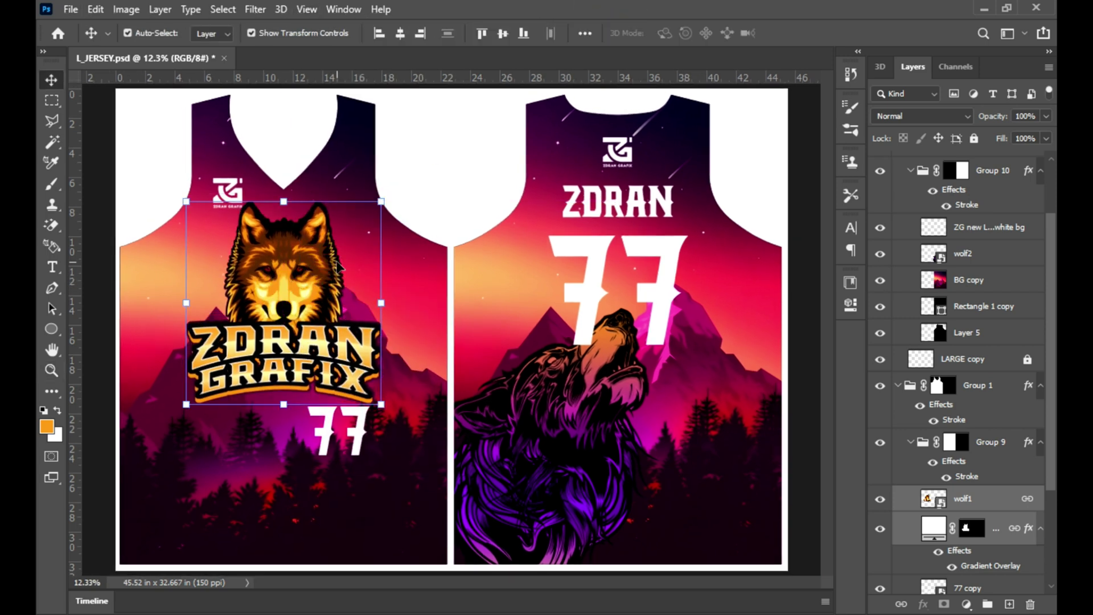
- Enlarge the wolf badge to about 105%, shift it upward, and move the small 77 left
key("ctrl+t")
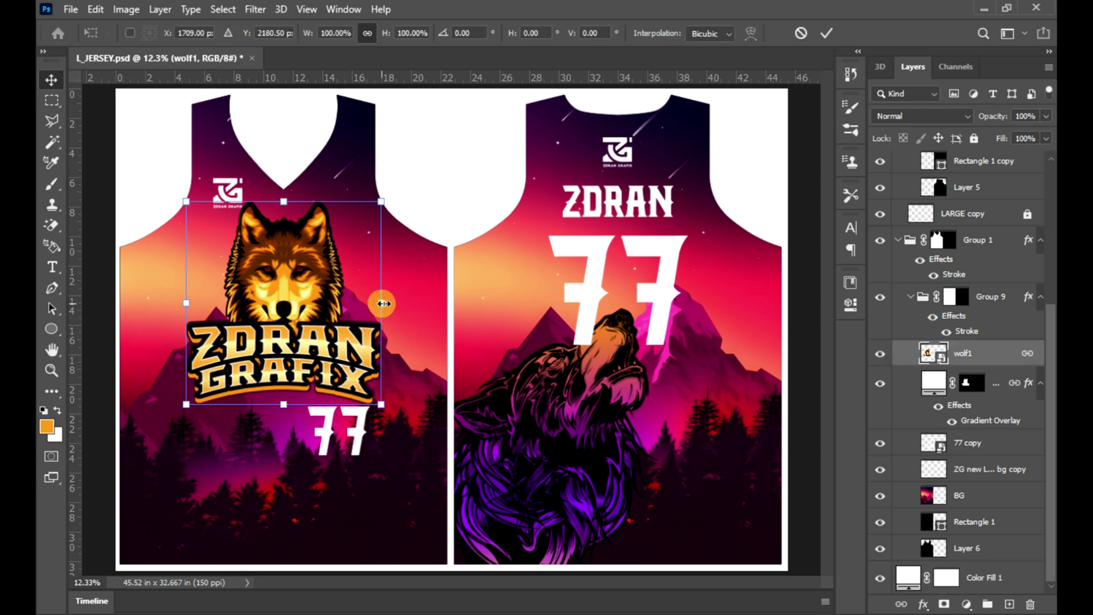
left_click_drag(381, 303, 386, 303)
left_click_drag(329, 317, 328, 308)
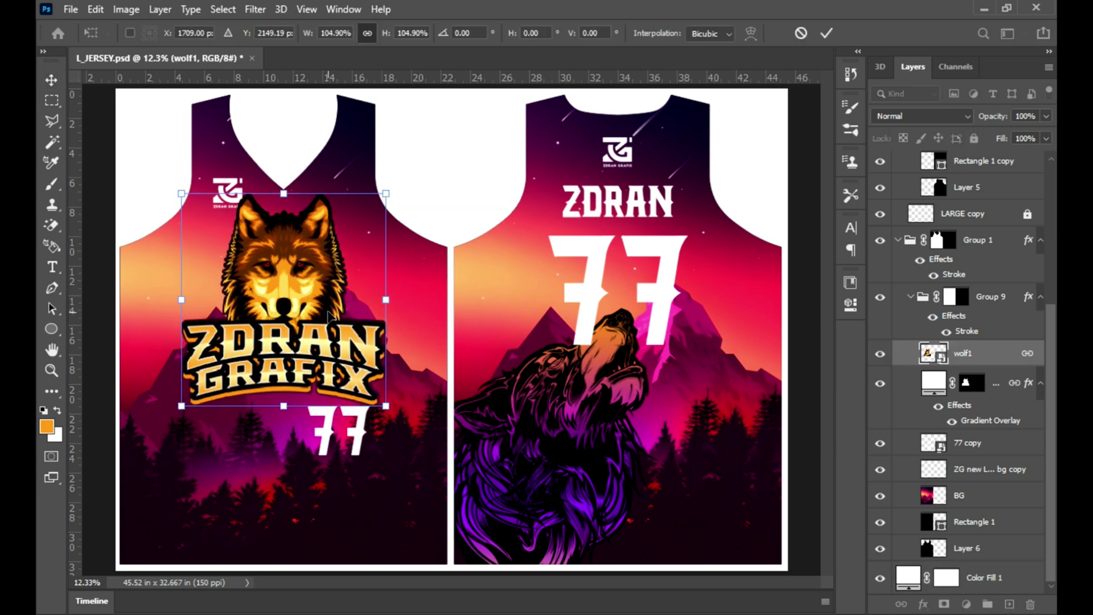
type("170")
key("Return")
left_click_drag(357, 431, 307, 436)
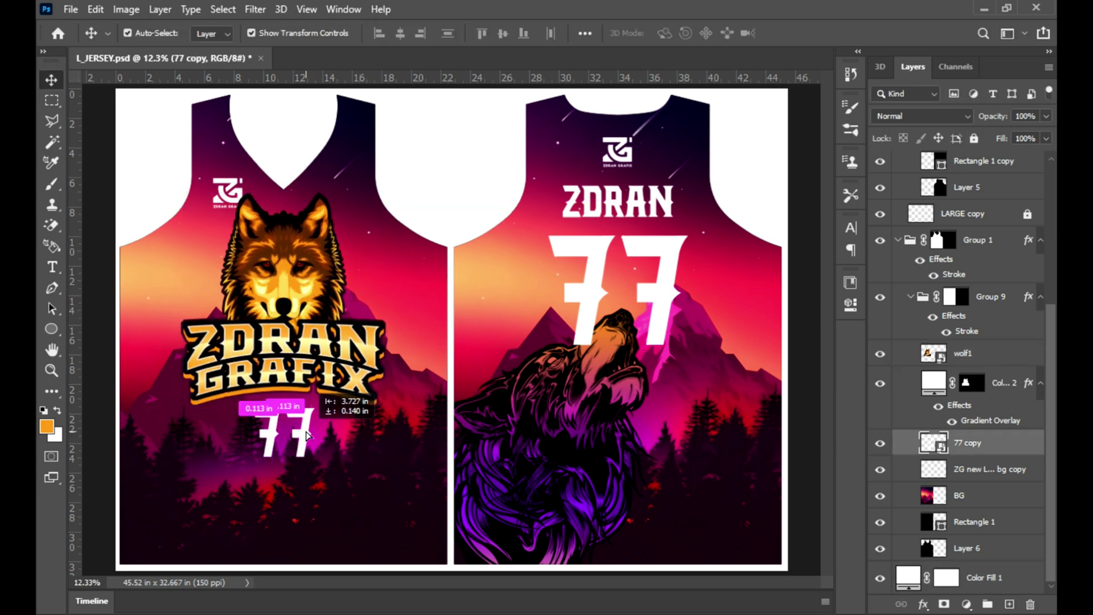
scroll(267, 500, "up", 1)
- Raise the wolf badge a little and bring the small 77 back below it
left_click(225, 161)
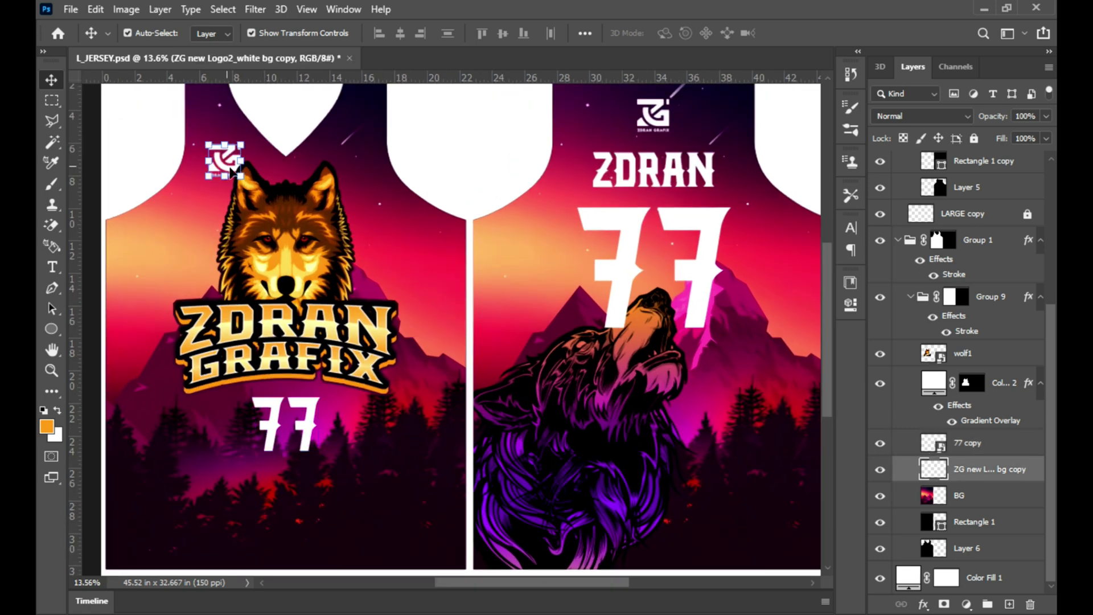
left_click(289, 234)
left_click_drag(288, 233, 289, 239)
left_click(307, 441)
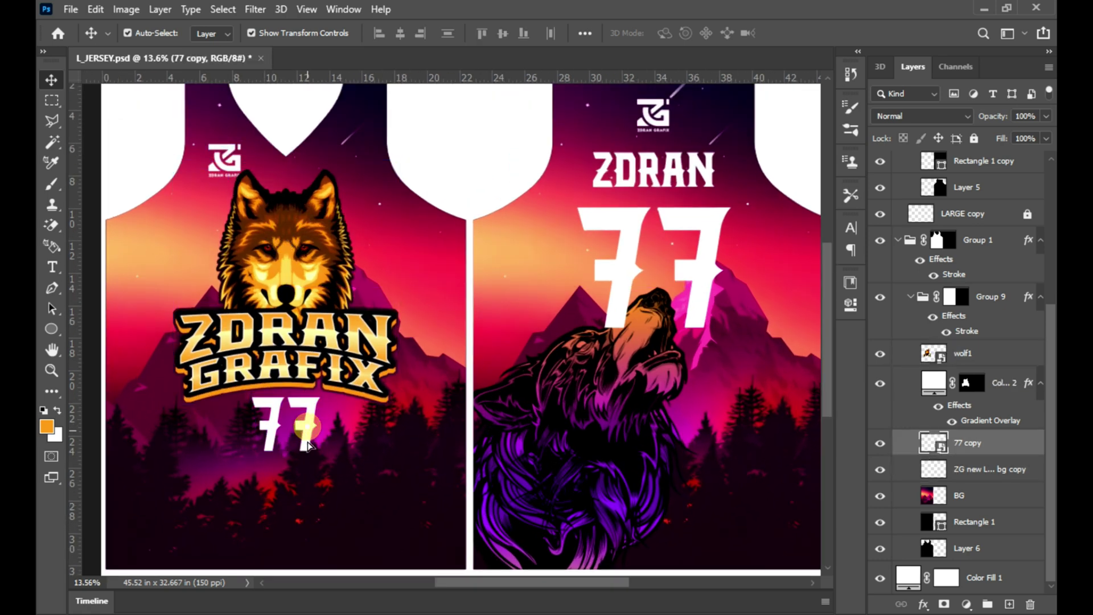
left_click(226, 168)
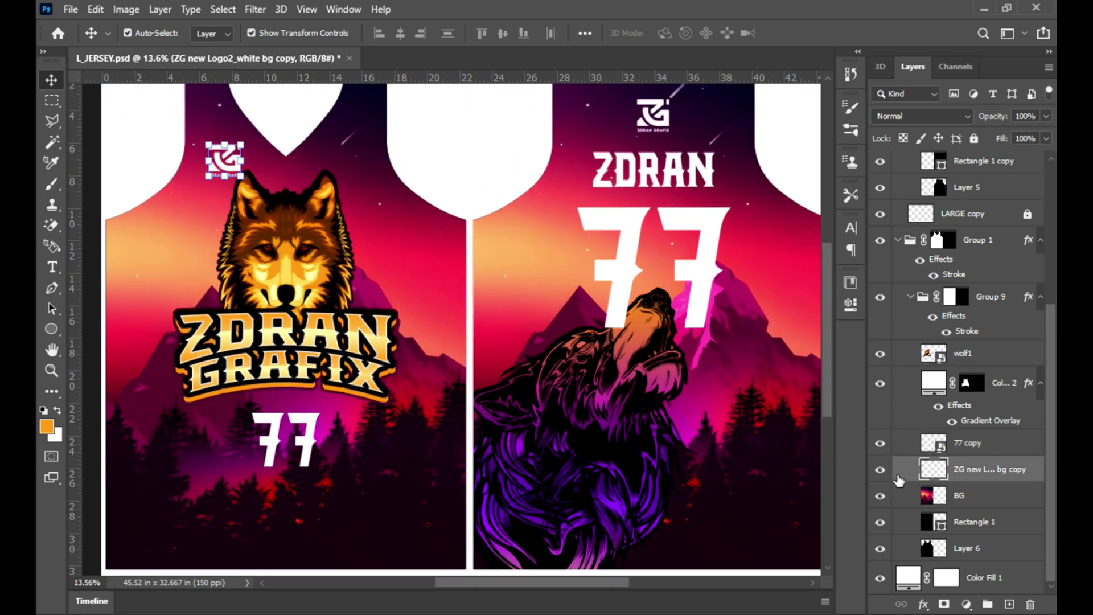
left_click_drag(263, 469, 375, 158)
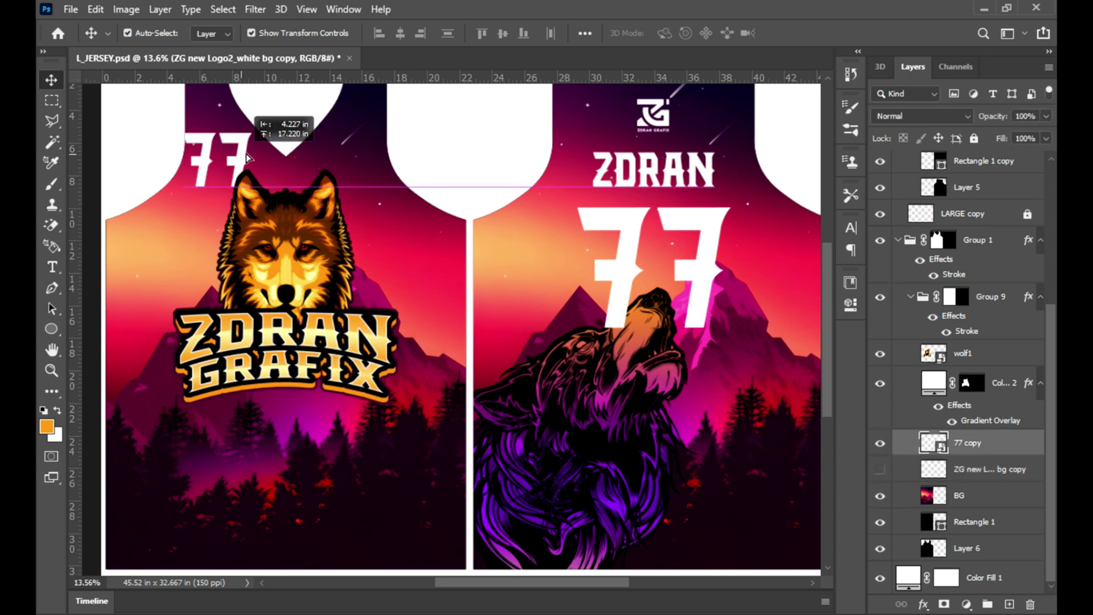
left_click(297, 272)
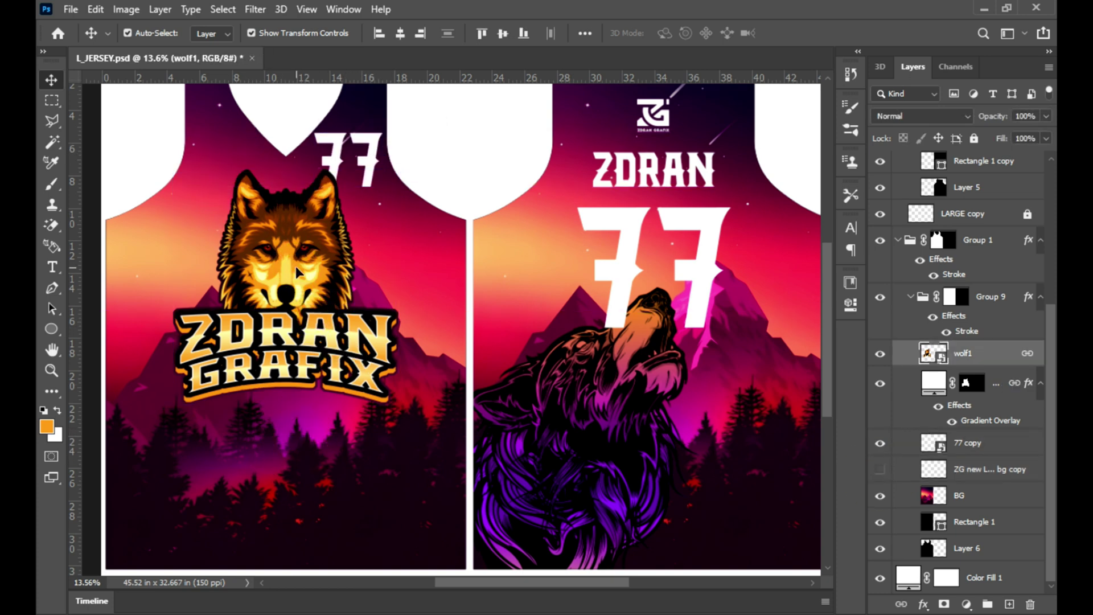
left_click_drag(296, 272, 297, 256)
scroll(136, 224, "down", 2)
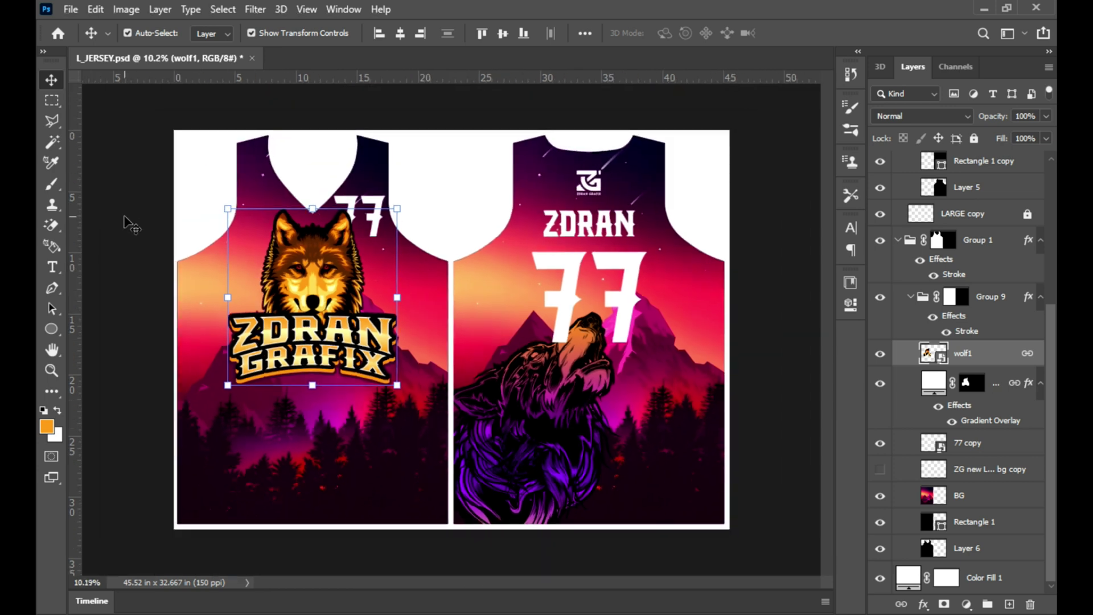
scroll(137, 225, "up", 1)
left_click_drag(342, 202, 359, 412)
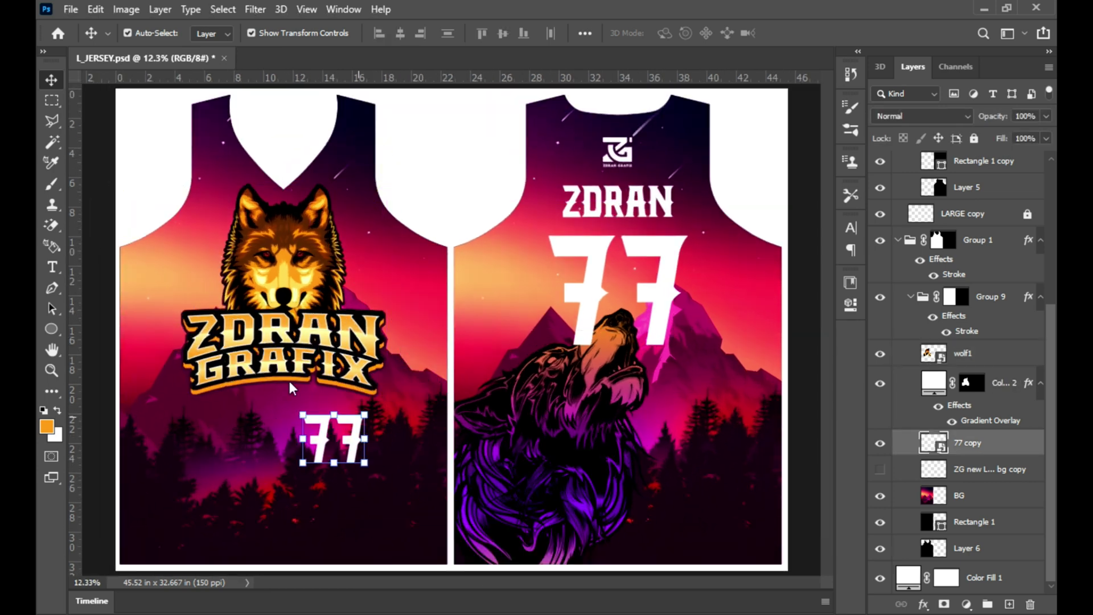
- Show guides, centre the small 77 under the badge, and fit the document on screen
key("ctrl+semicolon")
left_click_drag(337, 417, 291, 415)
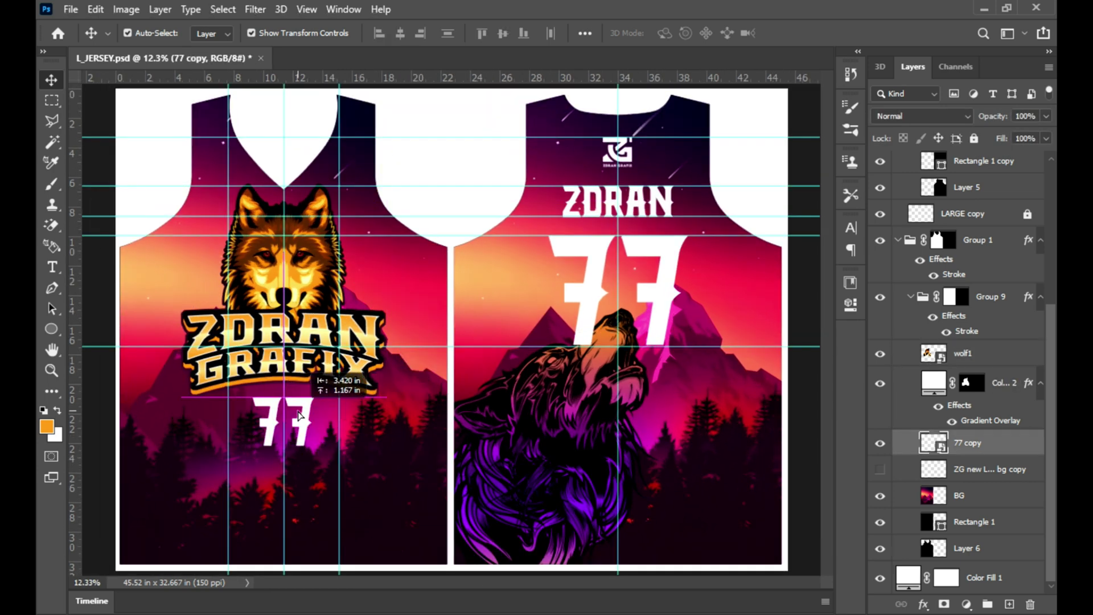
scroll(330, 450, "up", 2)
right_click(387, 421)
left_click(398, 424)
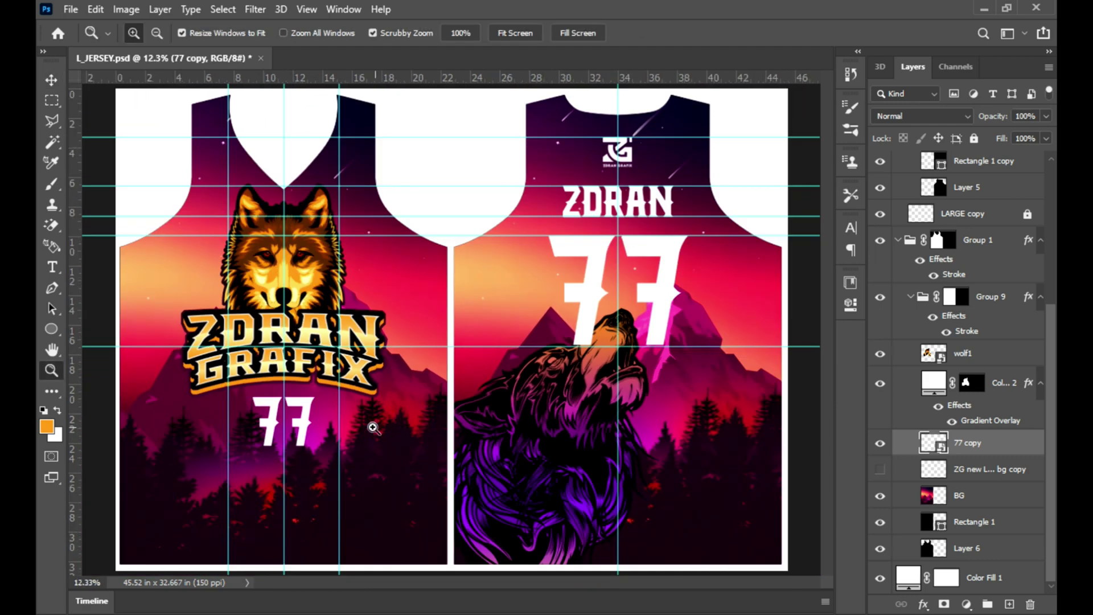
scroll(968, 284, "up", 5)
double_click(996, 203)
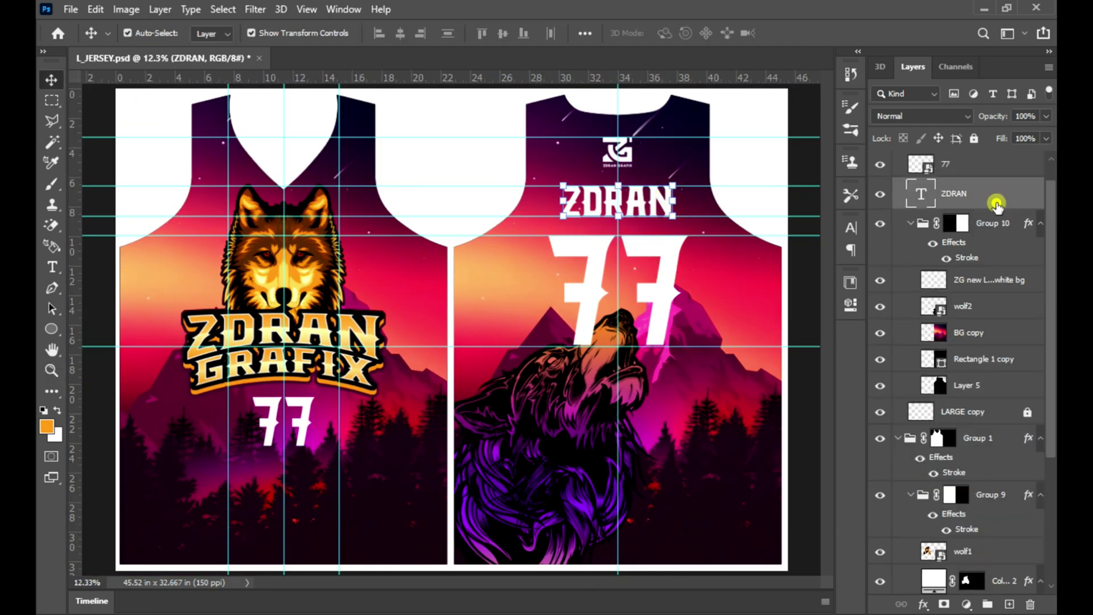
- Try a black, then dark purple stroke and a colour overlay on ZDRAN
left_click_drag(655, 148, 810, 320)
left_click(841, 494)
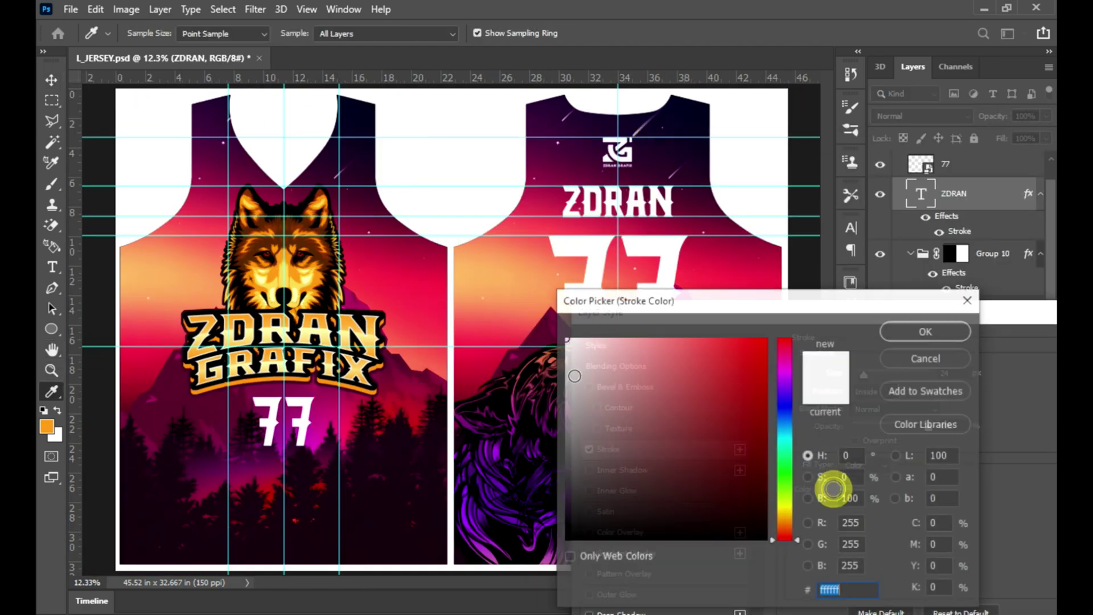
left_click(508, 397)
left_click(911, 331)
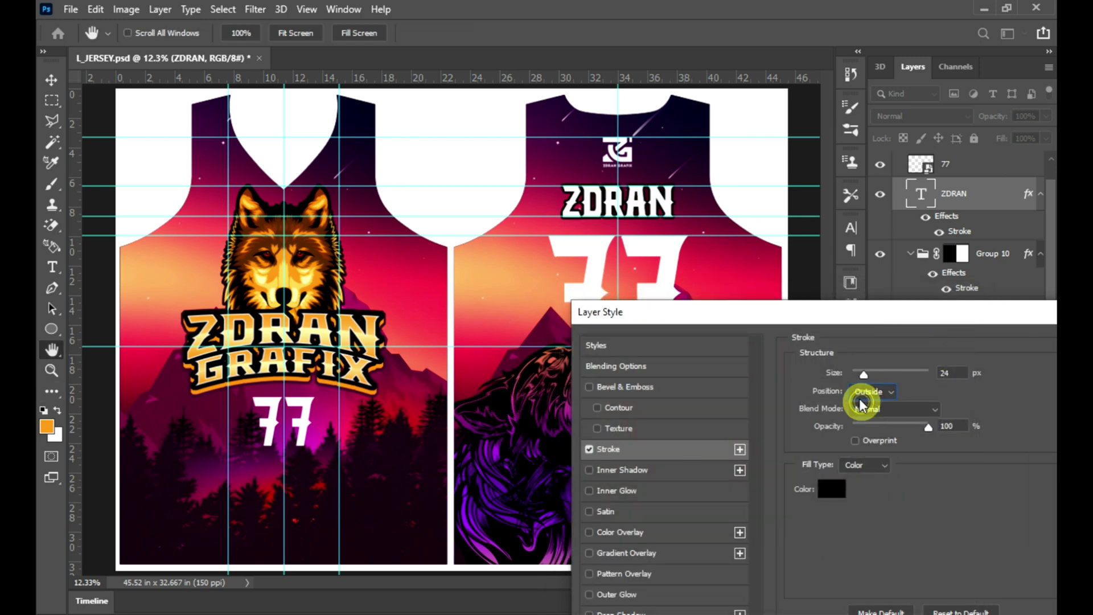
left_click(631, 532)
left_click(633, 450)
left_click(840, 491)
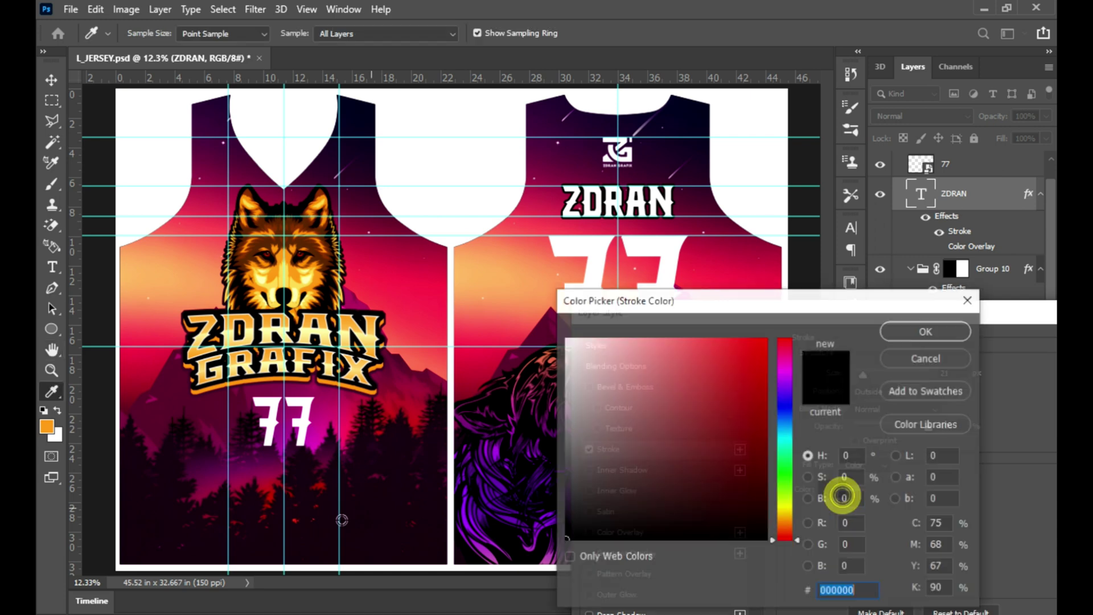
left_click(359, 533)
left_click(927, 331)
- Add a drop shadow to ZDRAN with reduced distance and spread
mouse_move(825, 315)
left_mouse_down()
mouse_move(746, 210)
mouse_move(803, 186)
left_mouse_up()
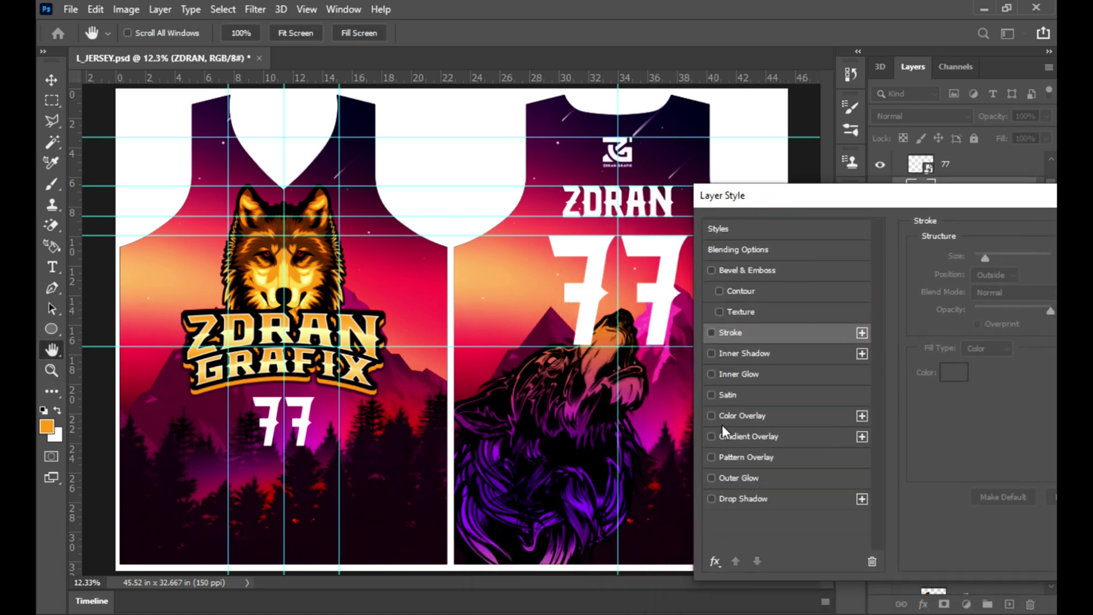
left_click(741, 487)
left_click_drag(933, 194, 696, 352)
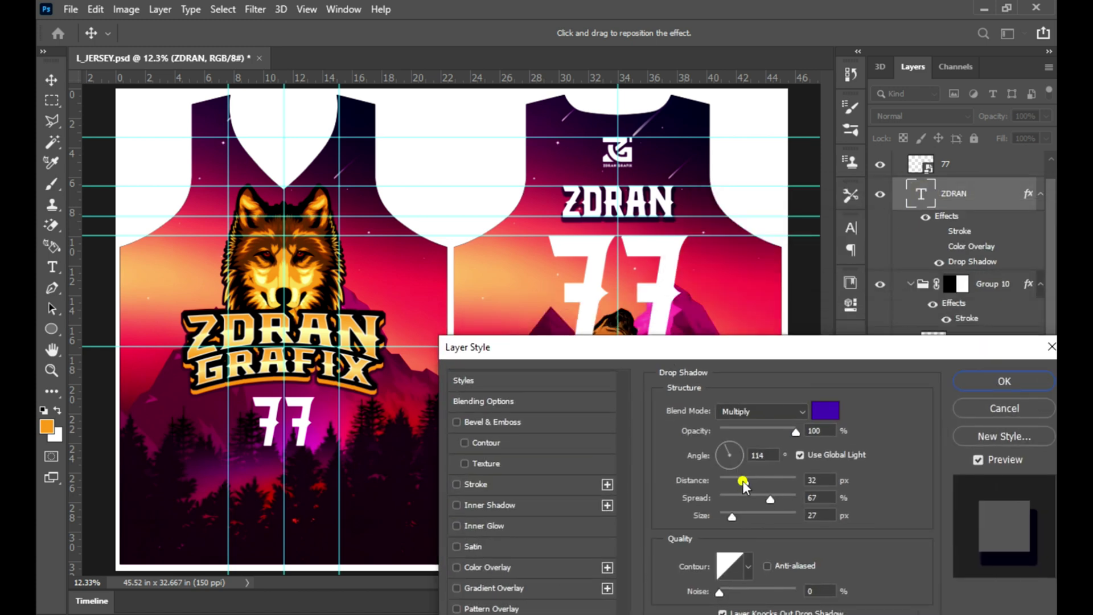
left_click_drag(729, 480, 736, 498)
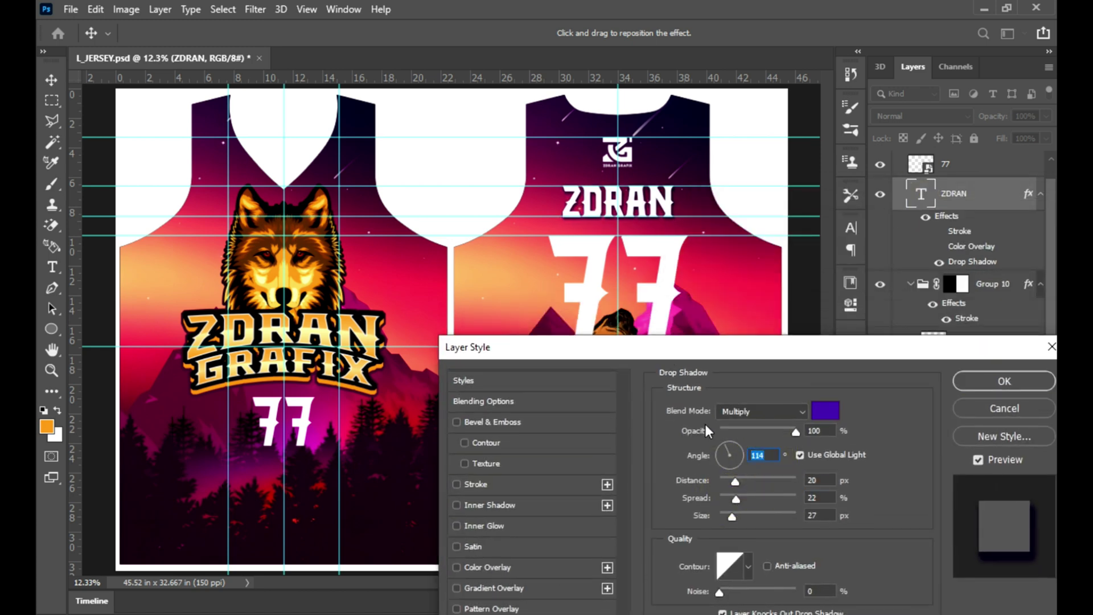
type("52")
key("Return")
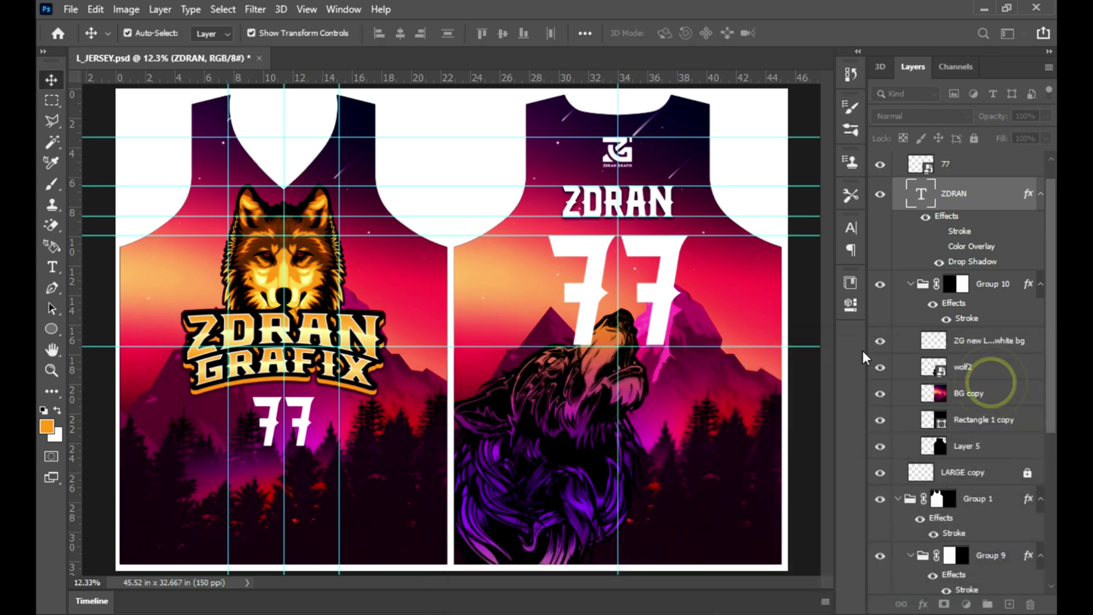
- Zoom in slightly on the jerseys and select the large back number 77
key("z")
right_click(647, 286)
left_click(648, 288)
left_click_drag(648, 288, 660, 288)
key("v")
left_click(661, 288)
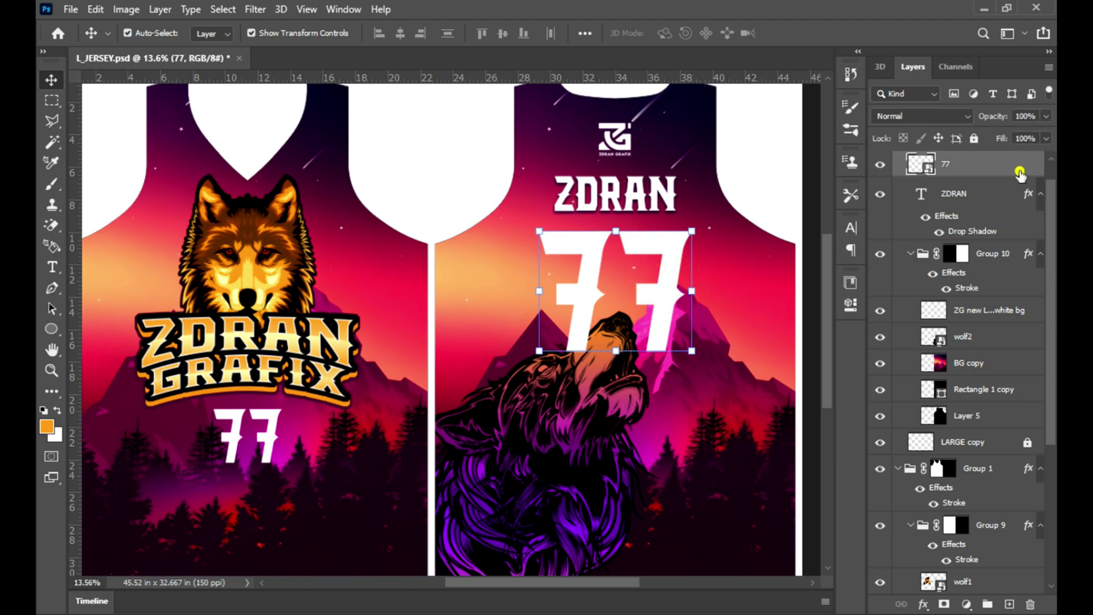
- In the 77's layer style, drop the outline and enable a Gradient Overlay
double_click(1021, 166)
left_click(486, 359)
mouse_move(686, 233)
left_mouse_down()
mouse_move(879, 410)
mouse_move(933, 150)
left_mouse_up()
left_click(691, 274)
left_click(756, 377)
- Set the gradient's start stop to orange sampled from the wolf badge
left_click(986, 236)
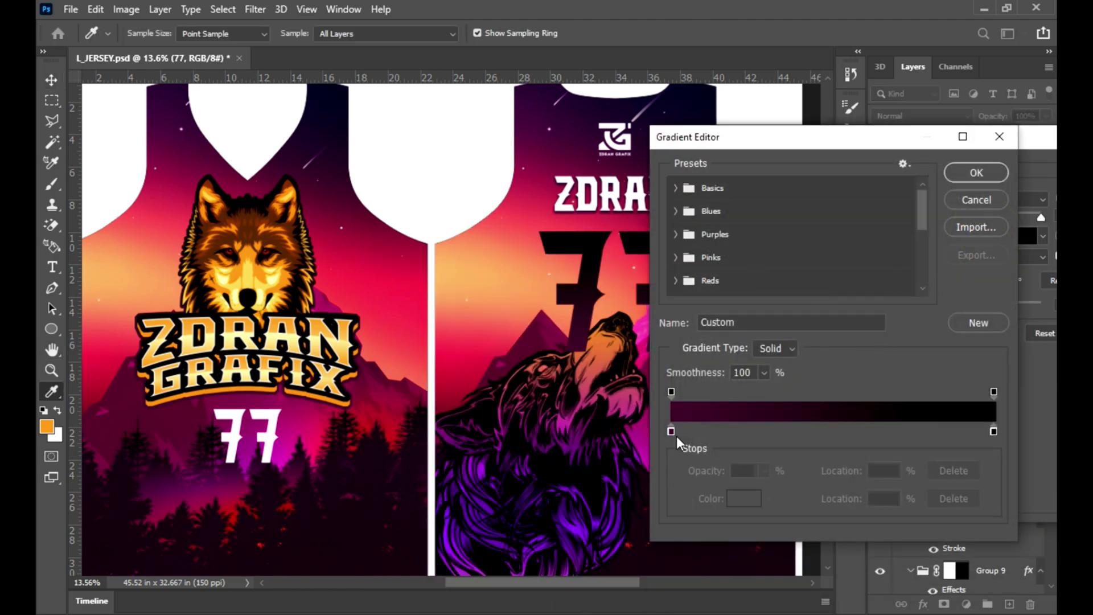
left_click(736, 499)
left_click(345, 350)
left_click(926, 327)
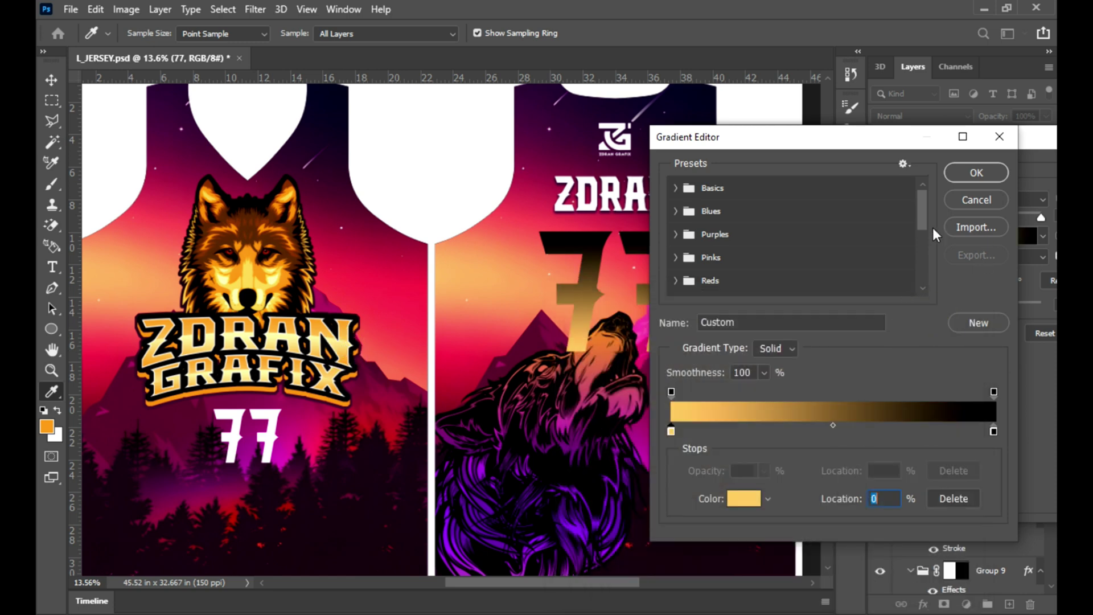
left_click(731, 498)
left_click(269, 389)
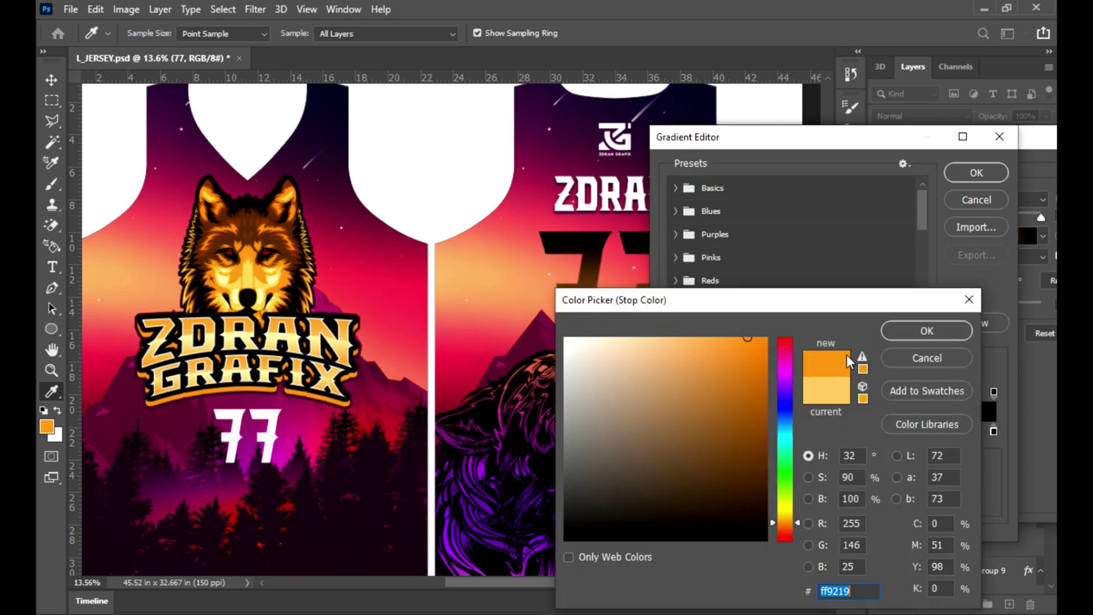
left_click(927, 331)
- Set the gradient's end stop to pale yellow ffedab and accept the orange-to-yellow gradient
left_click(744, 500)
left_click(485, 287)
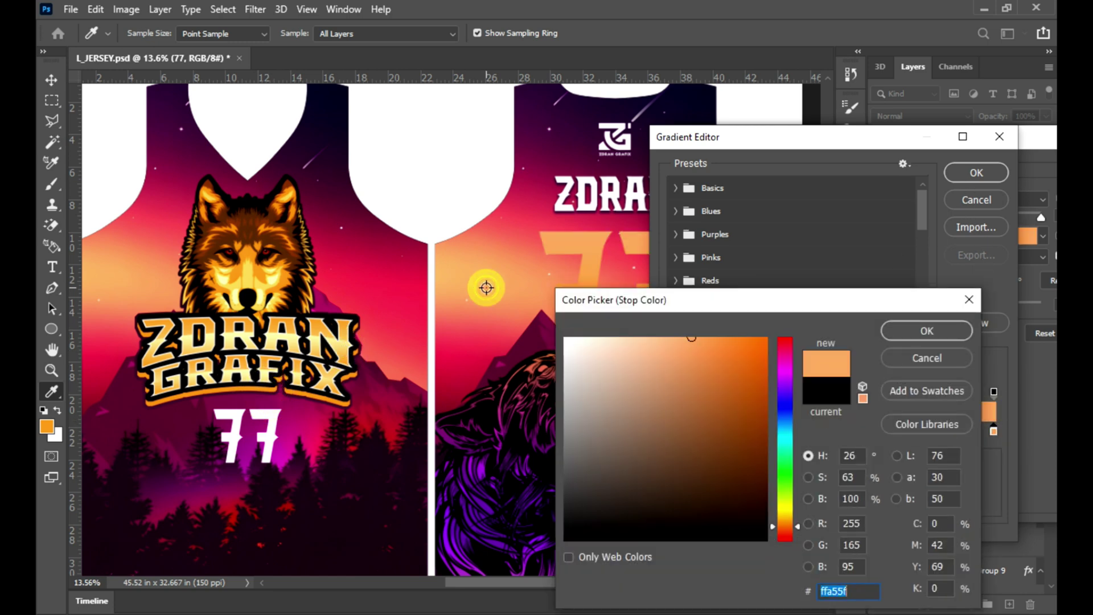
left_click_drag(489, 294, 462, 277)
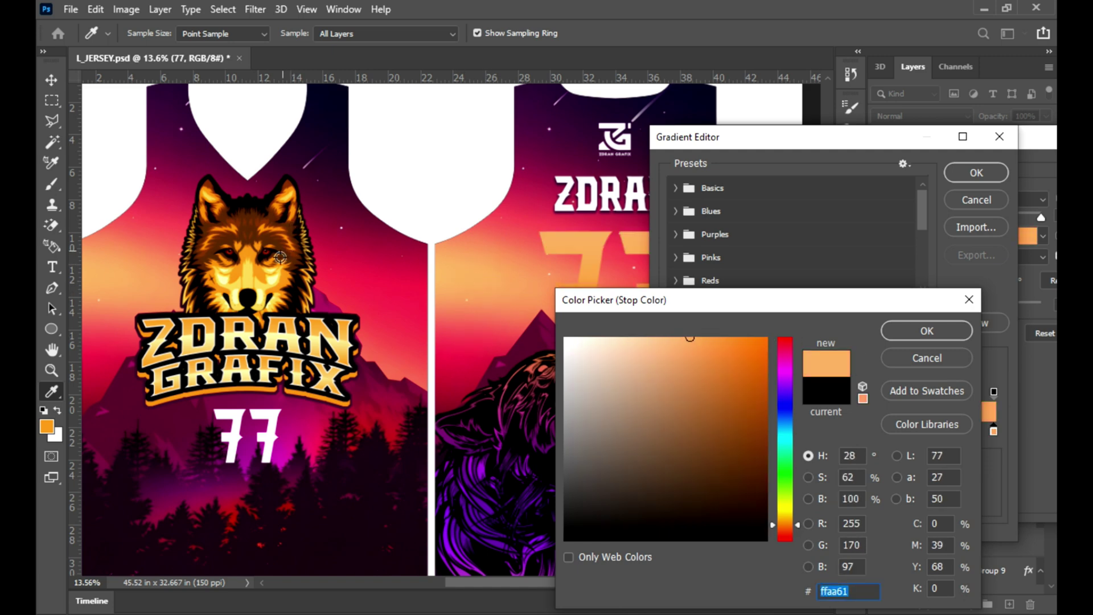
left_click(267, 278)
left_click(927, 330)
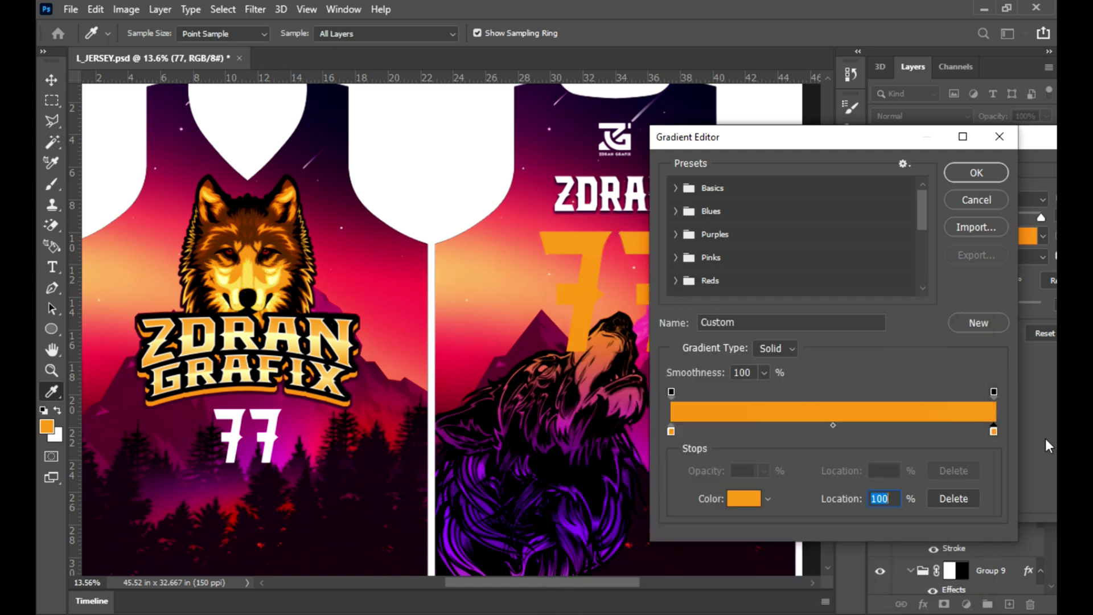
left_click(744, 498)
left_click(274, 280)
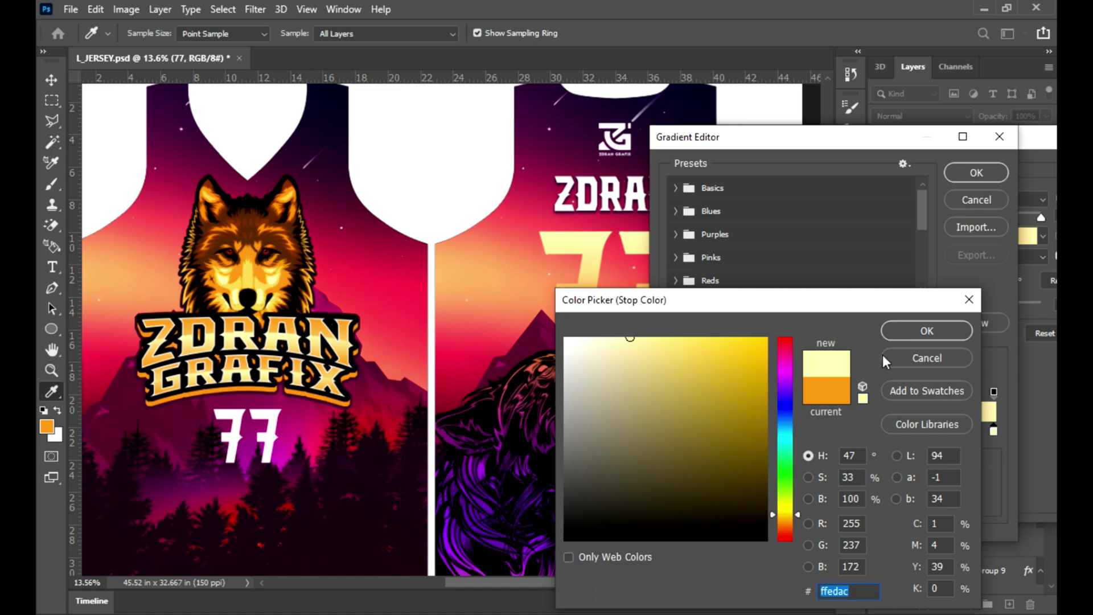
left_click(927, 331)
left_click(974, 173)
- Give the 77 a very dark purple 24021d stroke and apply the style
left_click(796, 278)
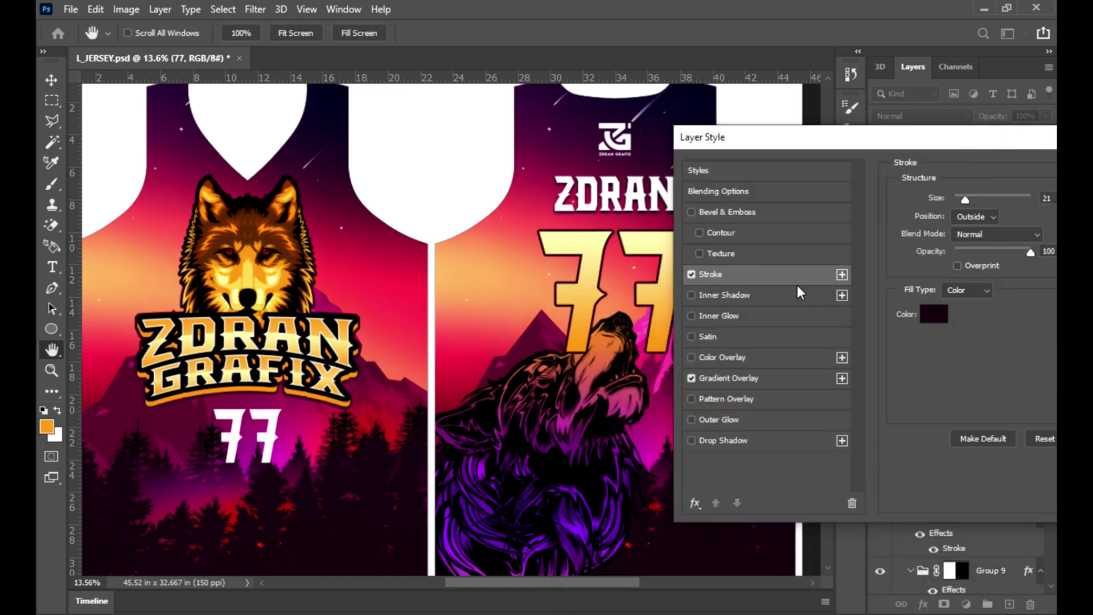
left_click(935, 314)
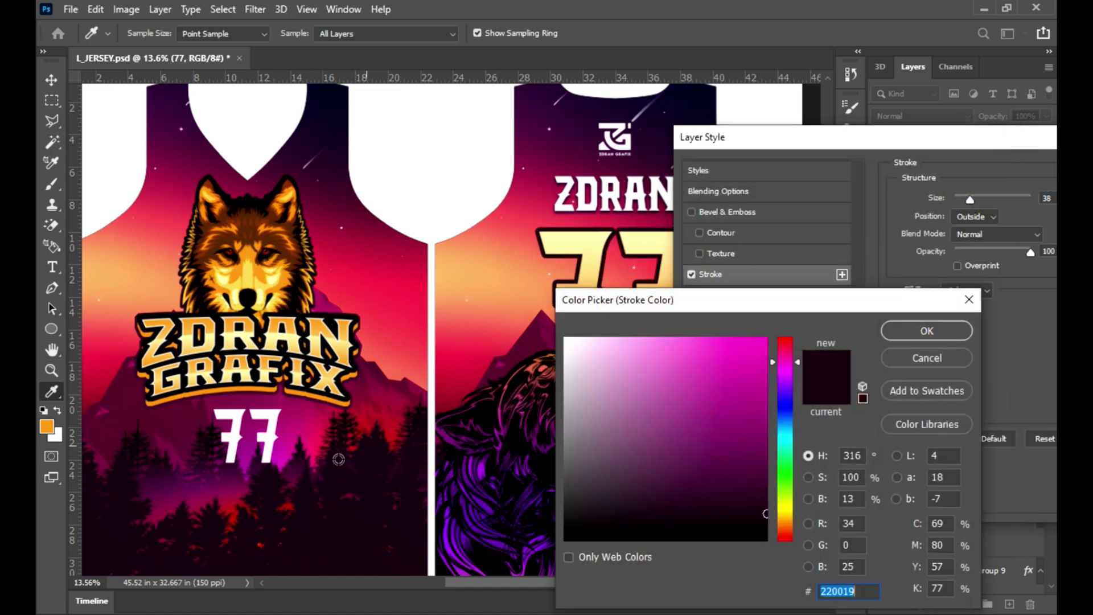
left_click(304, 429)
left_click_drag(296, 422, 324, 529)
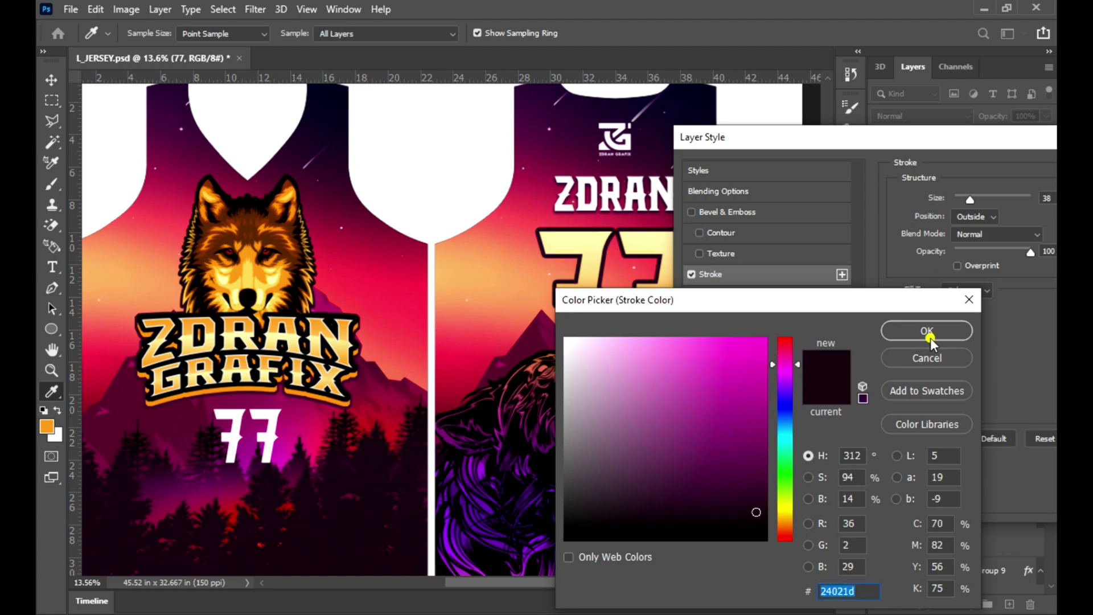
left_click(926, 332)
left_click_drag(930, 138, 715, 215)
left_click(1013, 244)
- Zoom to show both jerseys and bring up the right 77 layer's context menu
key("ctrl+0")
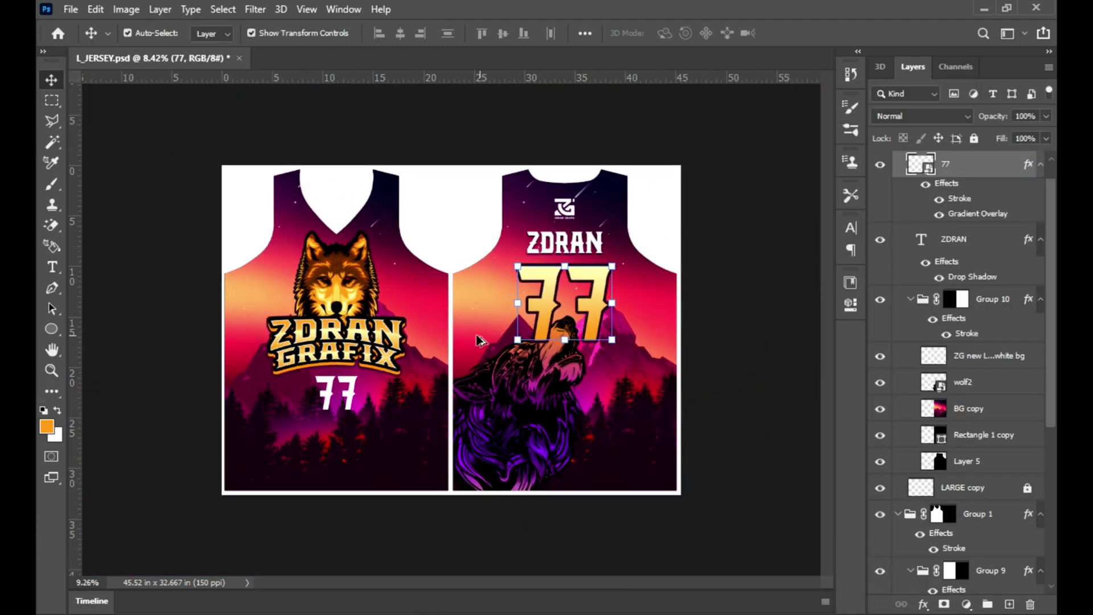
key("ctrl+plus")
left_click(661, 205)
right_click(968, 245)
- Copy the right 77's layer style and paste it onto the left jersey's 77 copy
left_click(829, 538)
left_click(284, 421)
right_click(1019, 581)
left_click(840, 434)
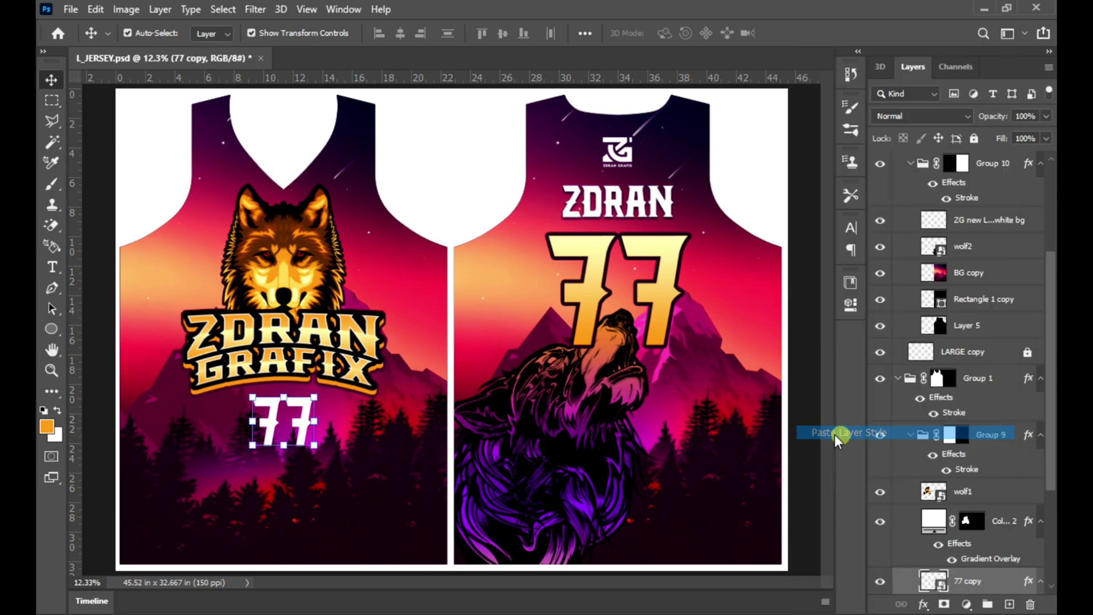
scroll(387, 438, "up", 2)
scroll(365, 436, "down", 2)
scroll(351, 433, "up", 1)
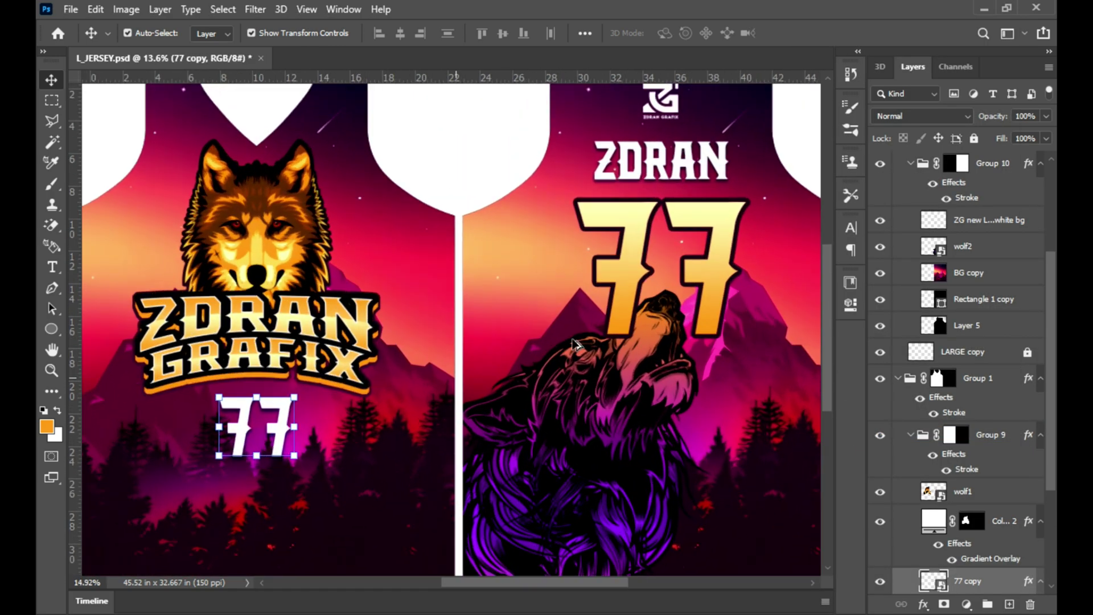
- Change the right 77's gradient end stop to white for an orange-to-white gradient
left_click(632, 294)
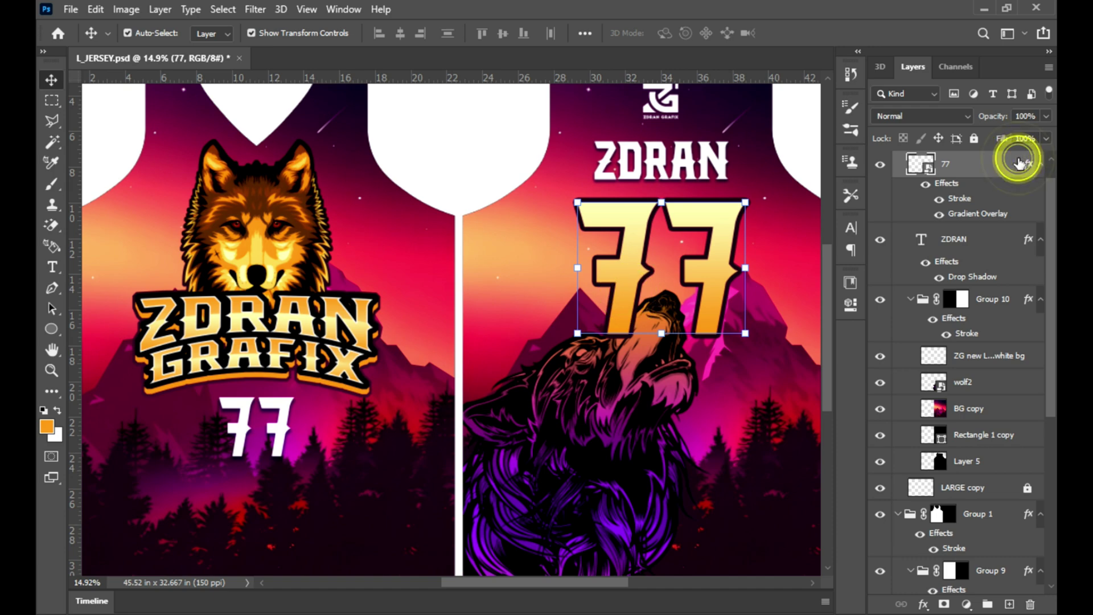
double_click(1019, 163)
left_click(501, 362)
left_click_drag(735, 119, 735, 375)
left_click(733, 468)
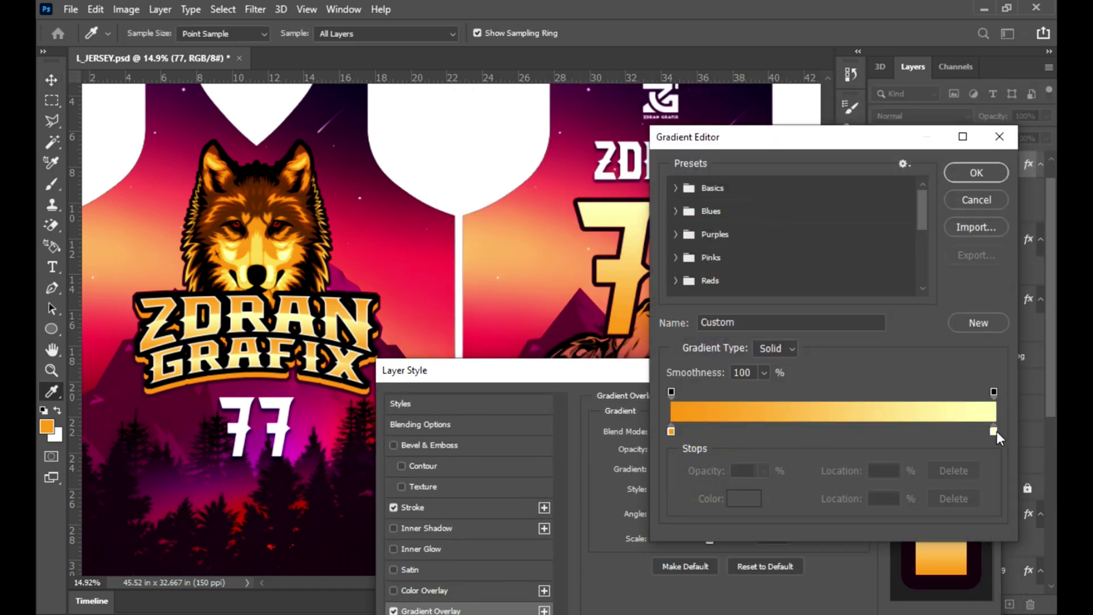
left_click(744, 498)
left_click(927, 327)
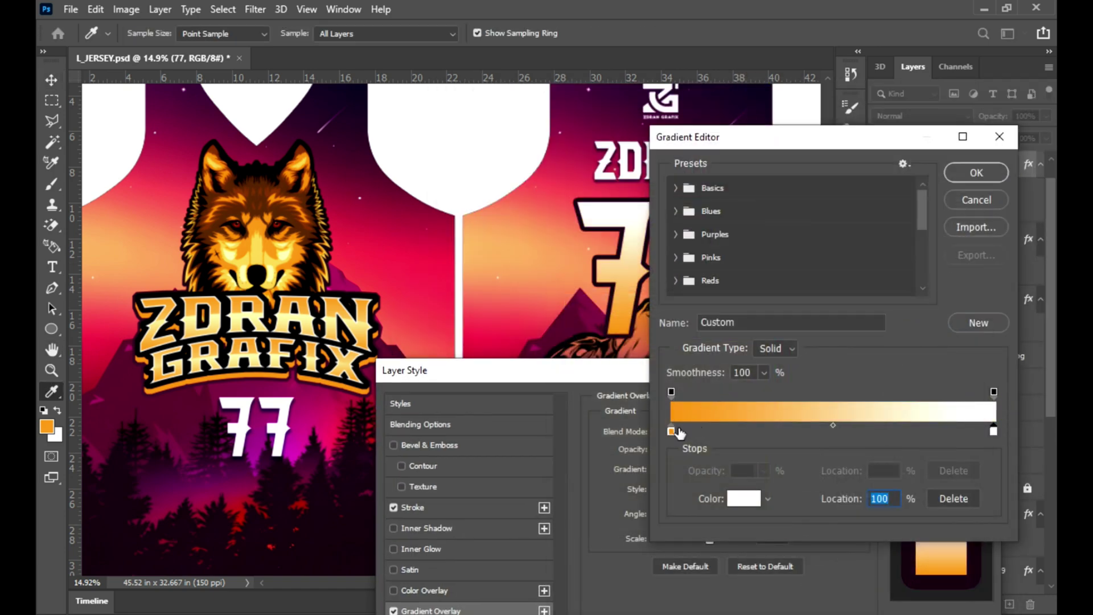
left_click(976, 171)
left_click_drag(694, 370, 976, 117)
- Make the 77's stroke black and add a black 000000 drop shadow
left_click(693, 254)
left_click(916, 290)
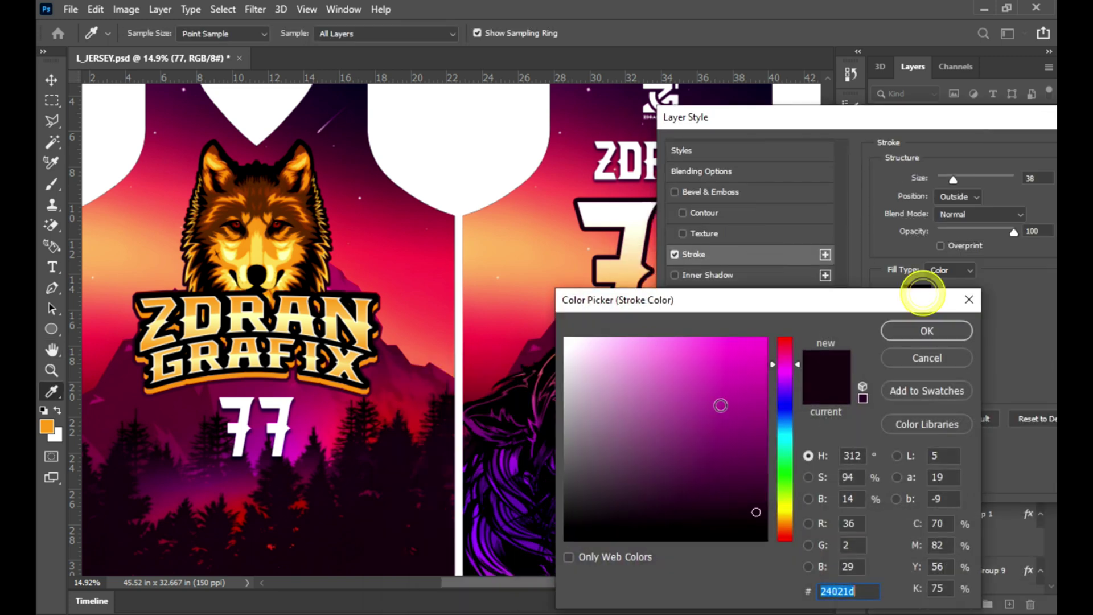
left_click(916, 332)
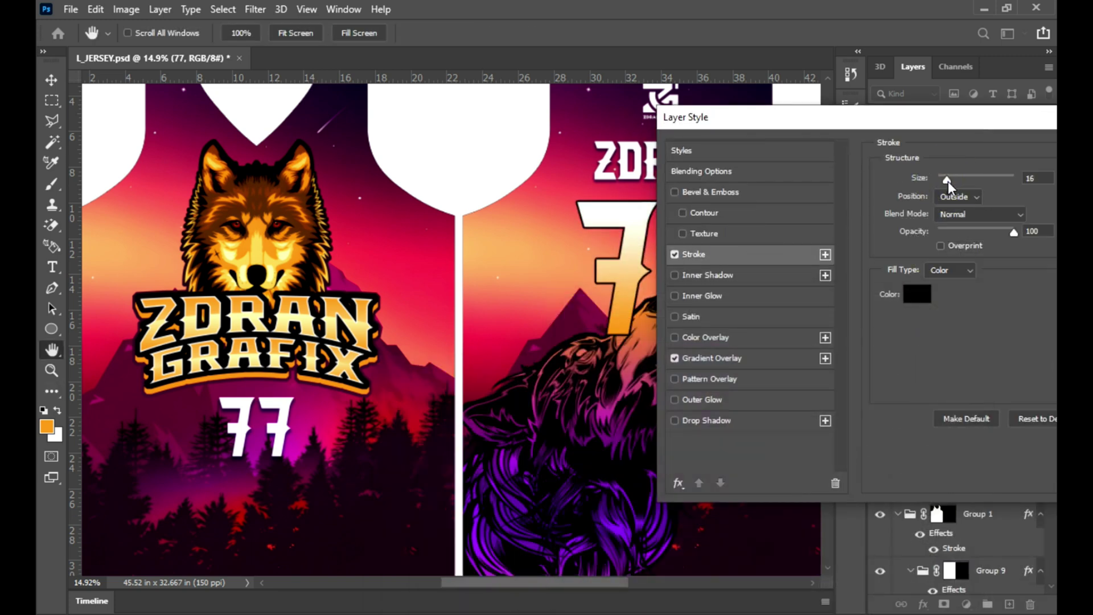
left_click(757, 421)
left_click(1044, 182)
type("000000")
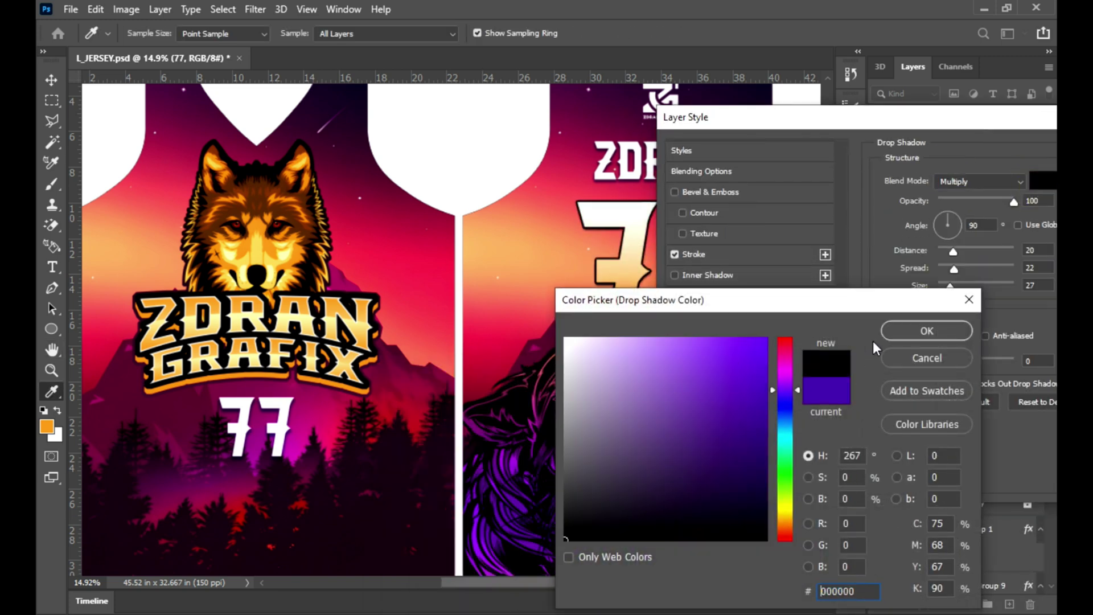
left_click(916, 330)
mouse_move(888, 124)
left_mouse_down()
mouse_move(956, 224)
mouse_move(639, 415)
mouse_move(566, 361)
left_mouse_up()
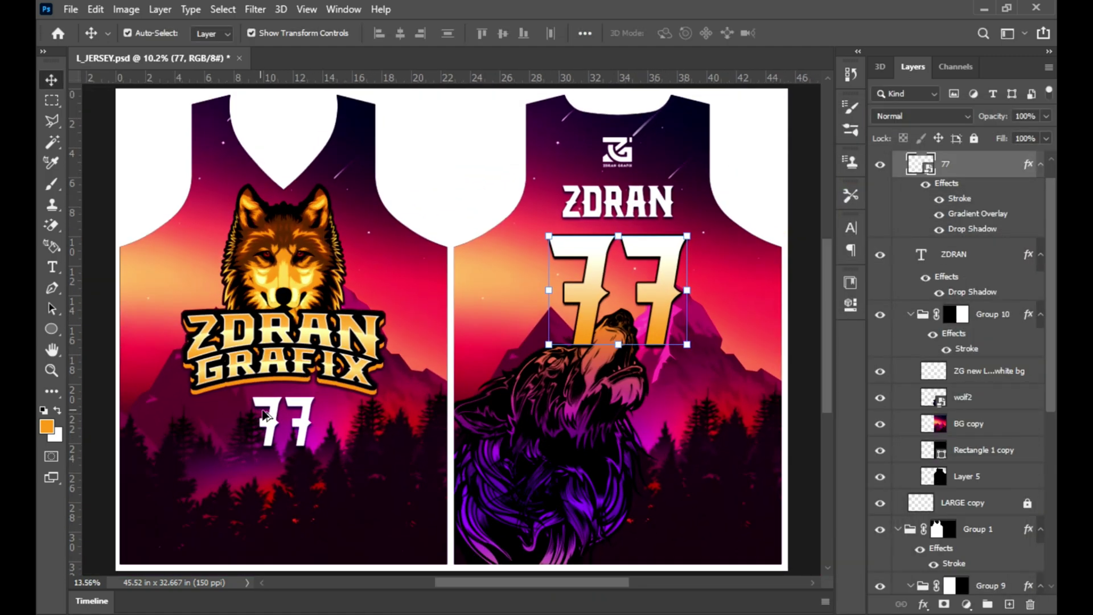
- Copy the right 77's updated style and paste it onto the left 77 copy
scroll(264, 416, "up", 2)
right_click(977, 181)
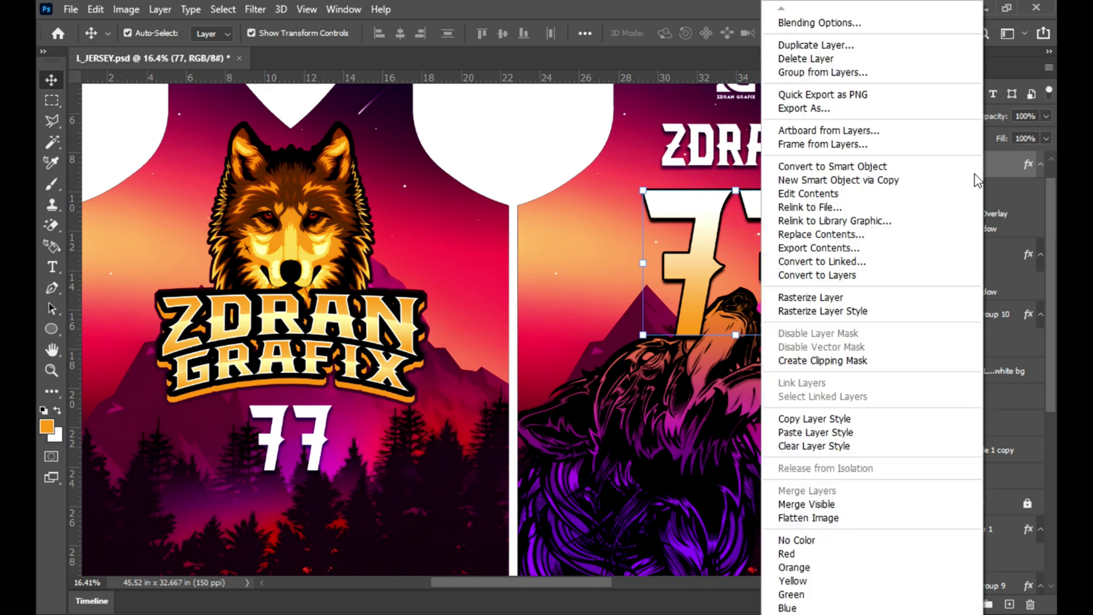
left_click(807, 420)
scroll(962, 455, "down", 5)
left_click(967, 551)
right_click(967, 550)
left_click(816, 432)
scroll(364, 398, "down", 3)
- Zoom in on the jerseys and reopen the right 77's layer style
key("z")
left_click_drag(481, 300, 567, 300)
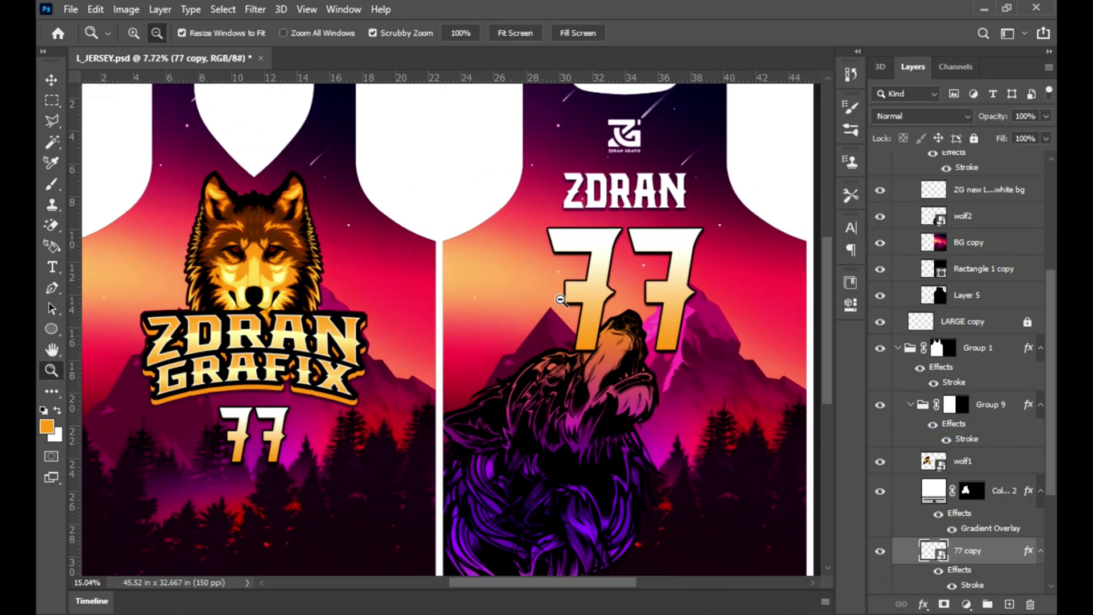
key("v")
left_click(662, 293)
double_click(996, 173)
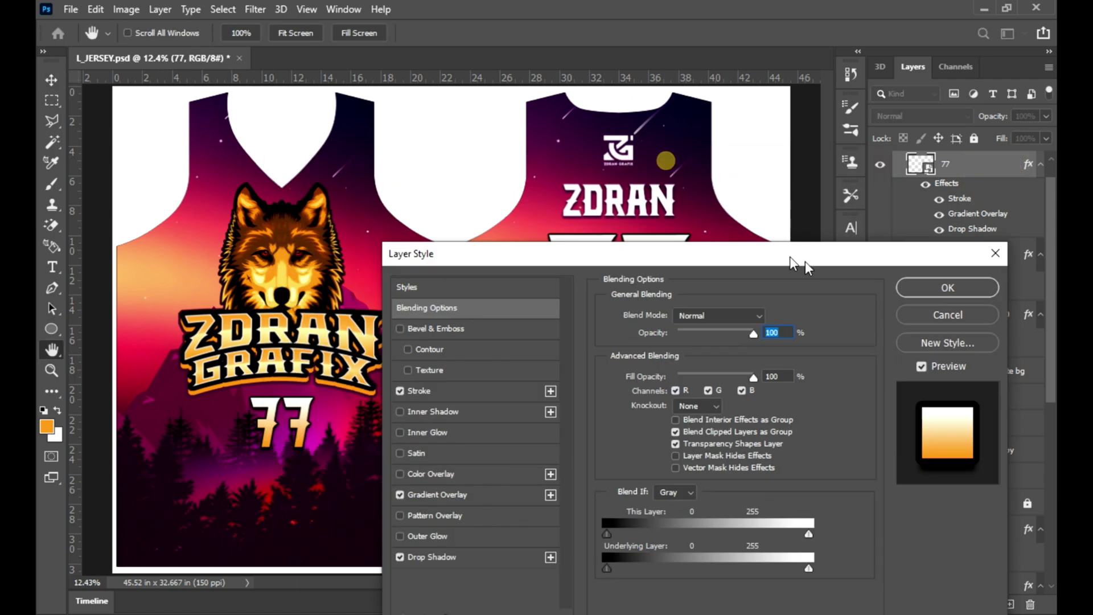
- Set the right 77's stroke size to 27 px
left_click_drag(790, 260, 941, 360)
left_click(578, 487)
left_click_drag(835, 415, 835, 414)
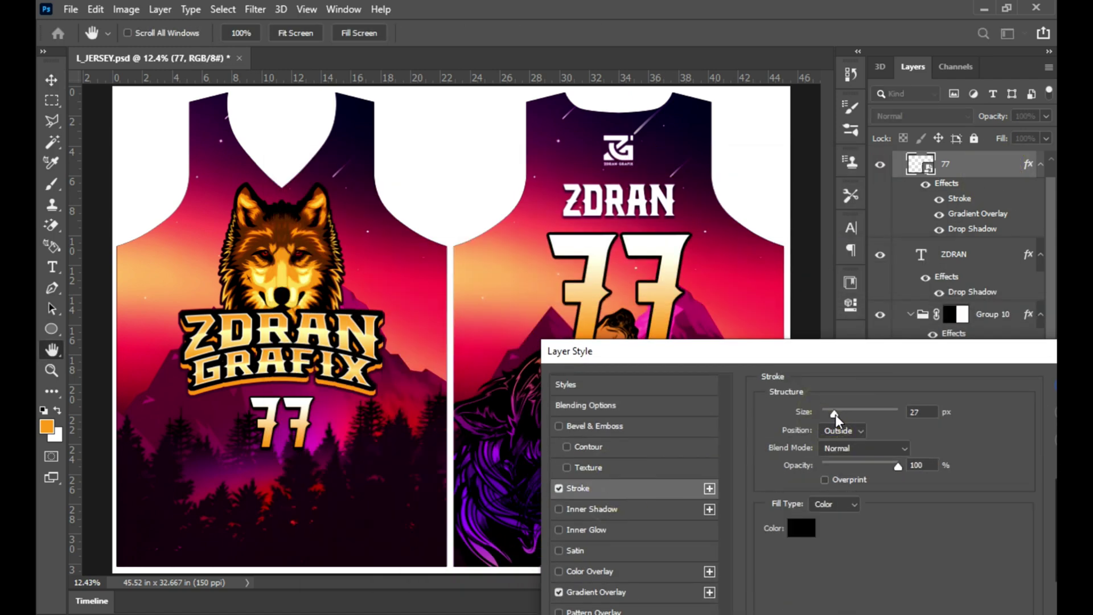
left_click(951, 420)
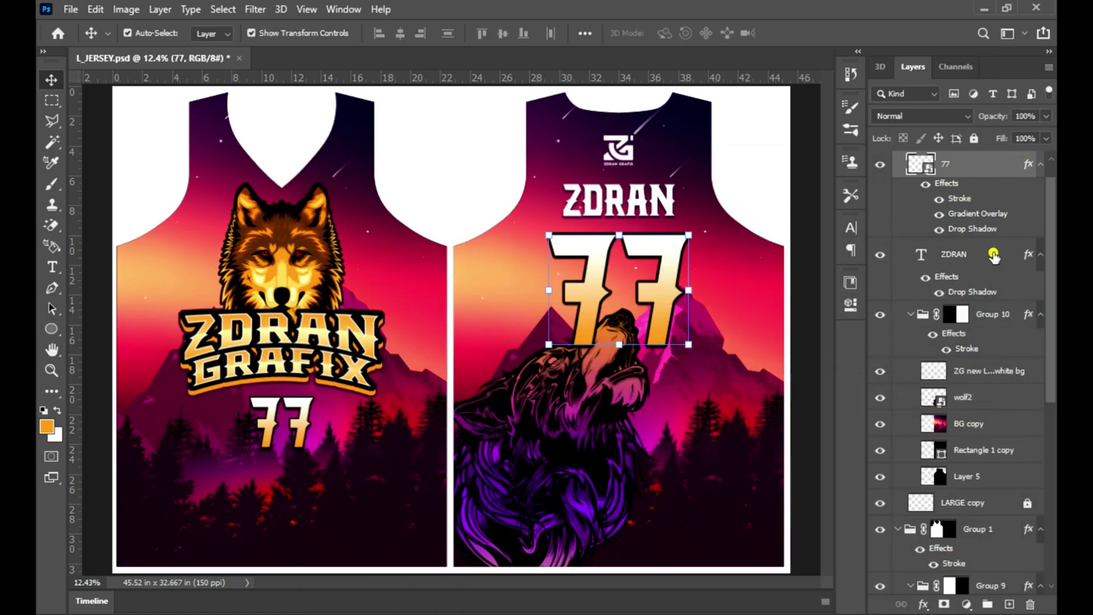
- Review the left 77 copy's stroke settings and apply them
left_click(307, 423)
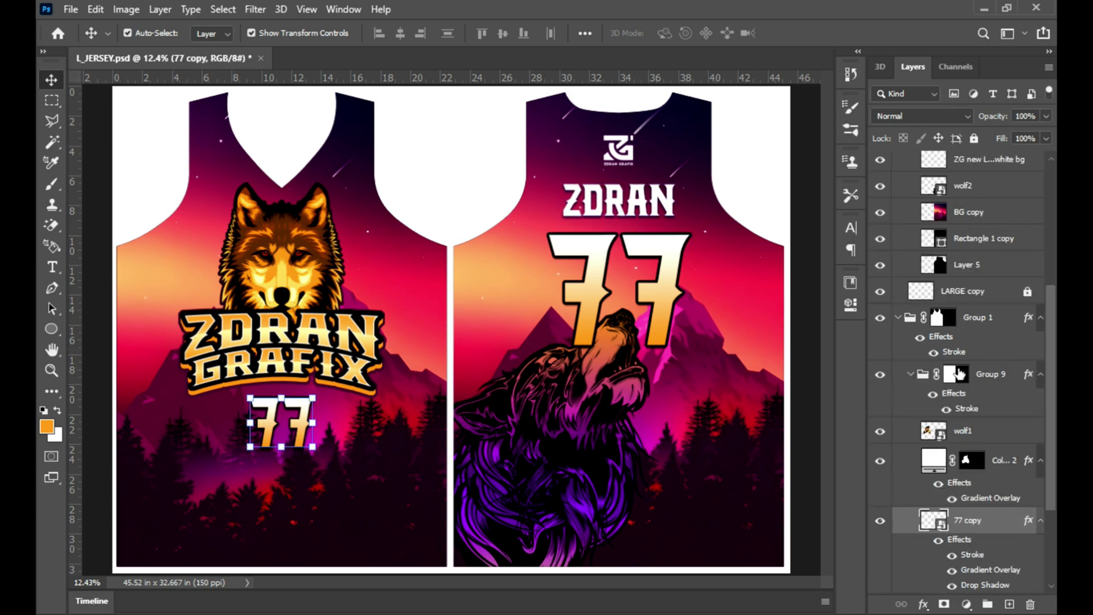
double_click(999, 521)
left_click(432, 357)
left_click_drag(646, 225, 634, 298)
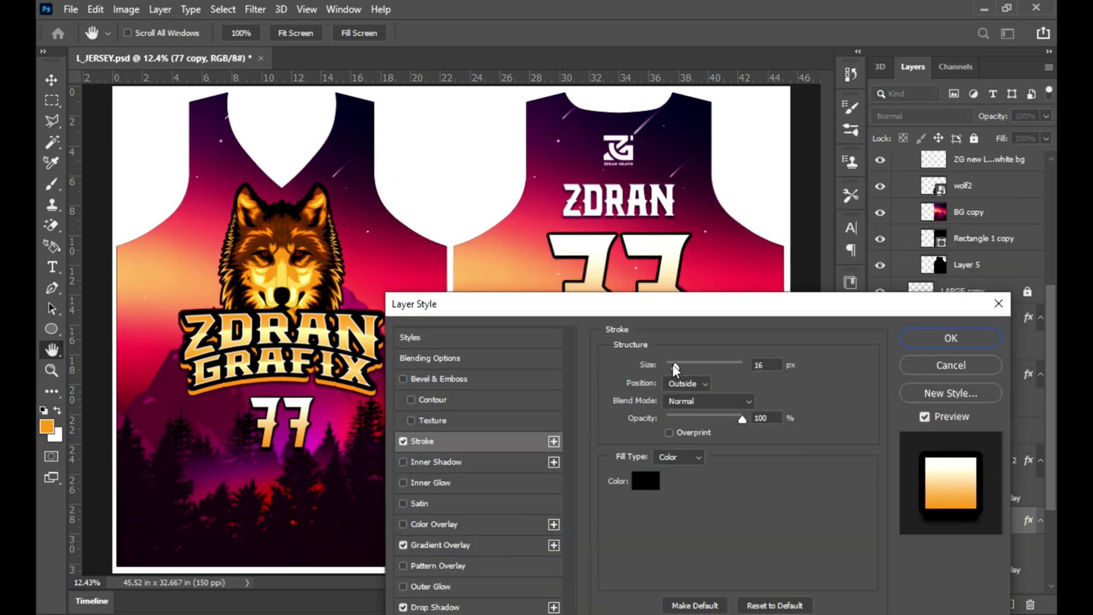
left_click(949, 336)
- Add a thin 10px dark stroke to the ZDRAN name and save the file
left_click(670, 204)
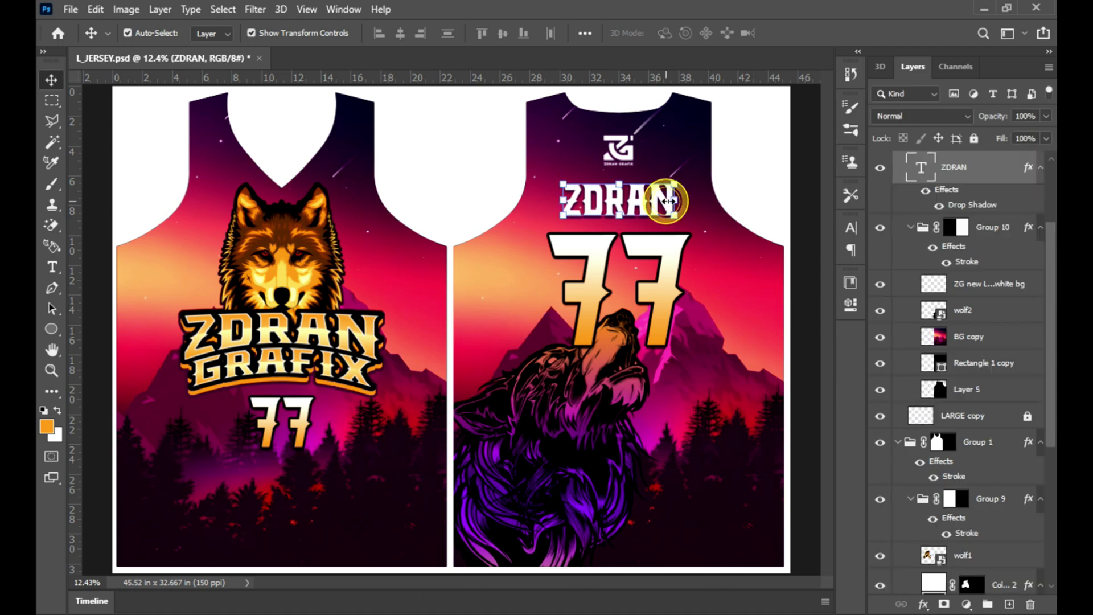
double_click(1005, 177)
mouse_move(763, 225)
left_mouse_down()
mouse_move(1080, 211)
mouse_move(1074, 184)
left_mouse_up()
left_click(734, 317)
mouse_move(936, 192)
left_mouse_down()
mouse_move(812, 260)
mouse_move(636, 320)
left_mouse_up()
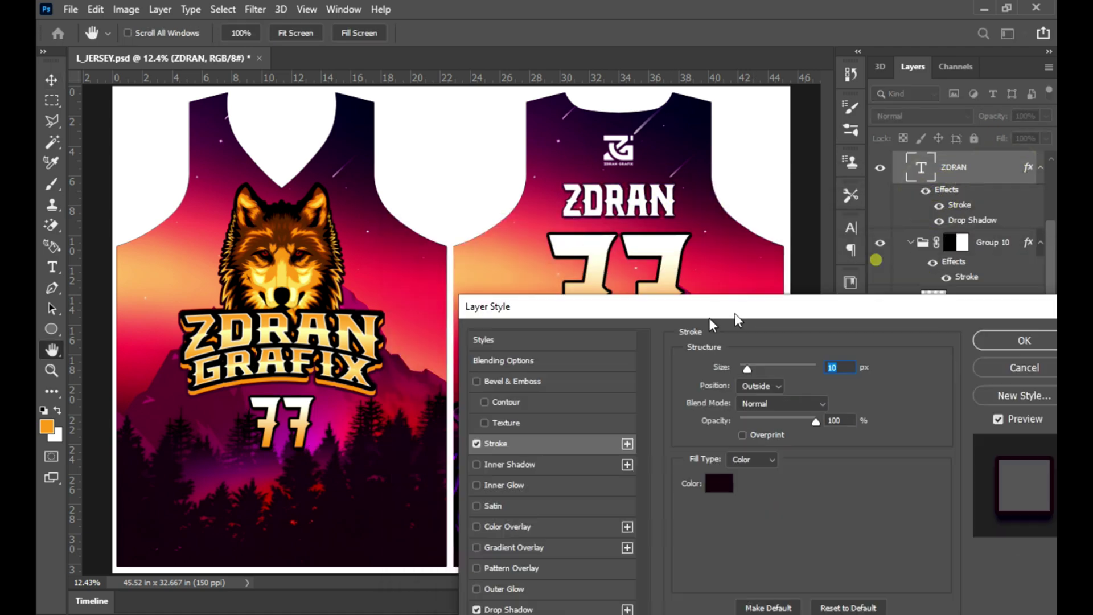
left_click(927, 350)
key("z")
key("ctrl+s")
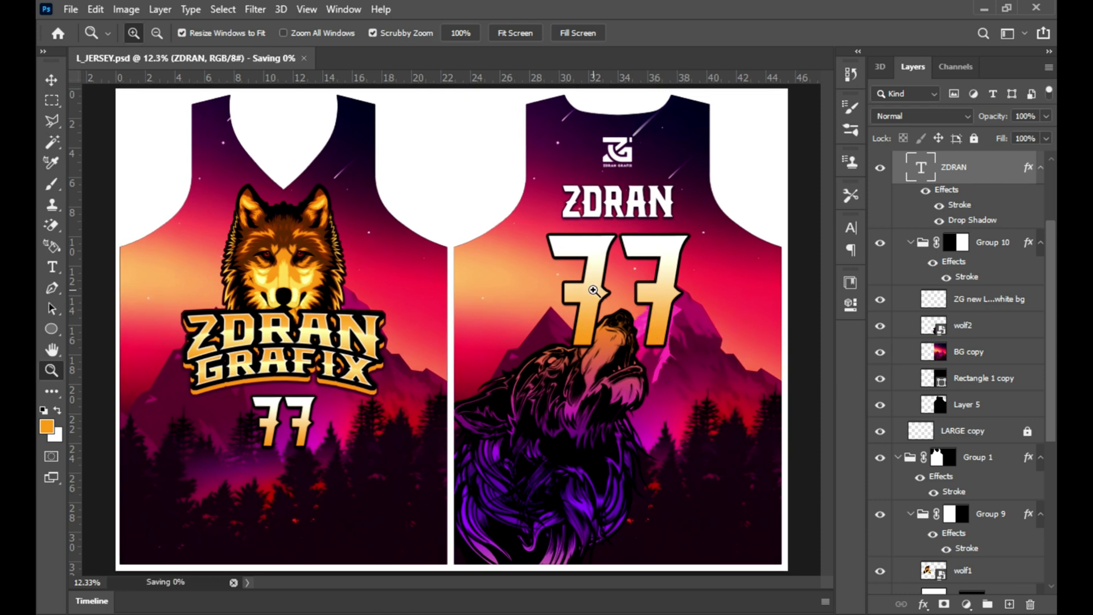
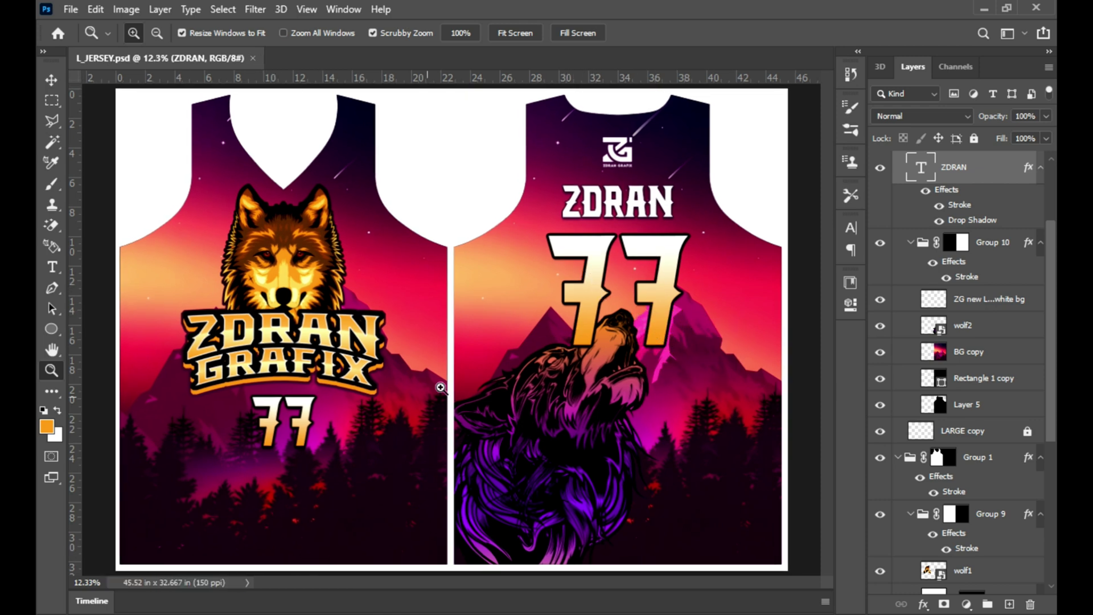
- Turn off the Group 1 and Group 2 jersey-shape masks
scroll(971, 217, "up", 3)
left_click(977, 164)
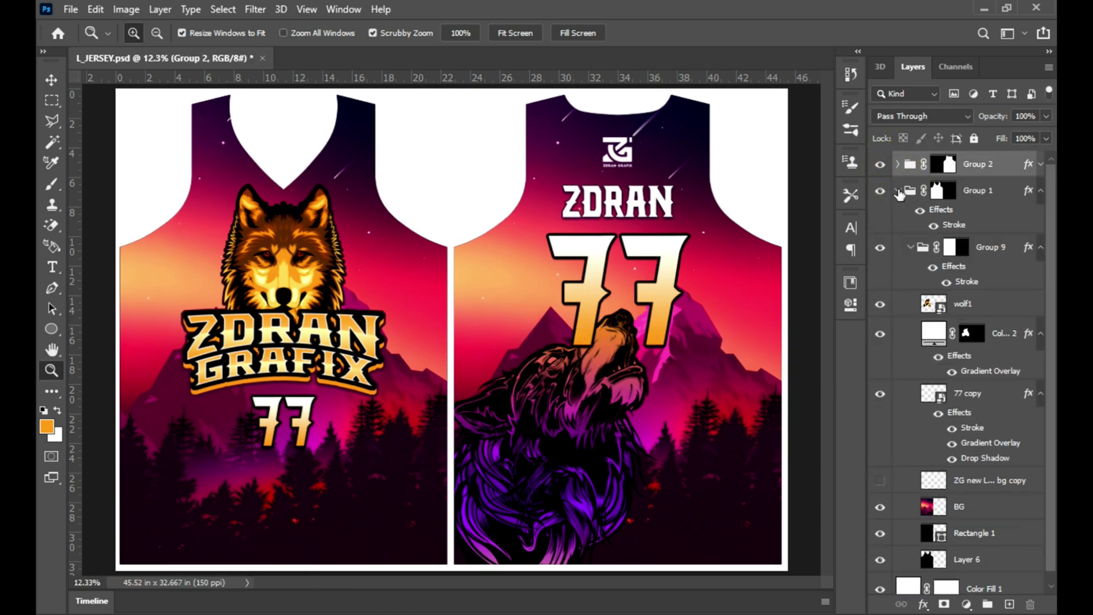
left_click(899, 165)
left_click(942, 164, "shift")
left_click(943, 191, "shift")
- Save a PNG copy of the jersey, re-enable its masks, and open L_SHORTS.psd
key("ctrl+shift+s")
left_click(610, 452)
left_click(537, 429)
left_click(318, 366)
left_click(803, 555)
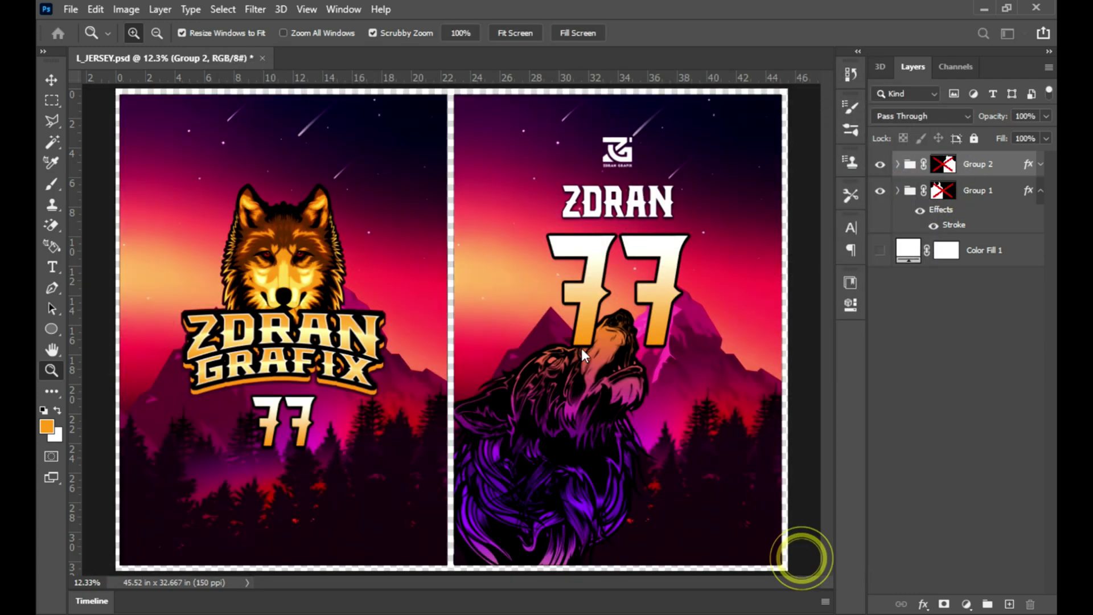
left_click(634, 177)
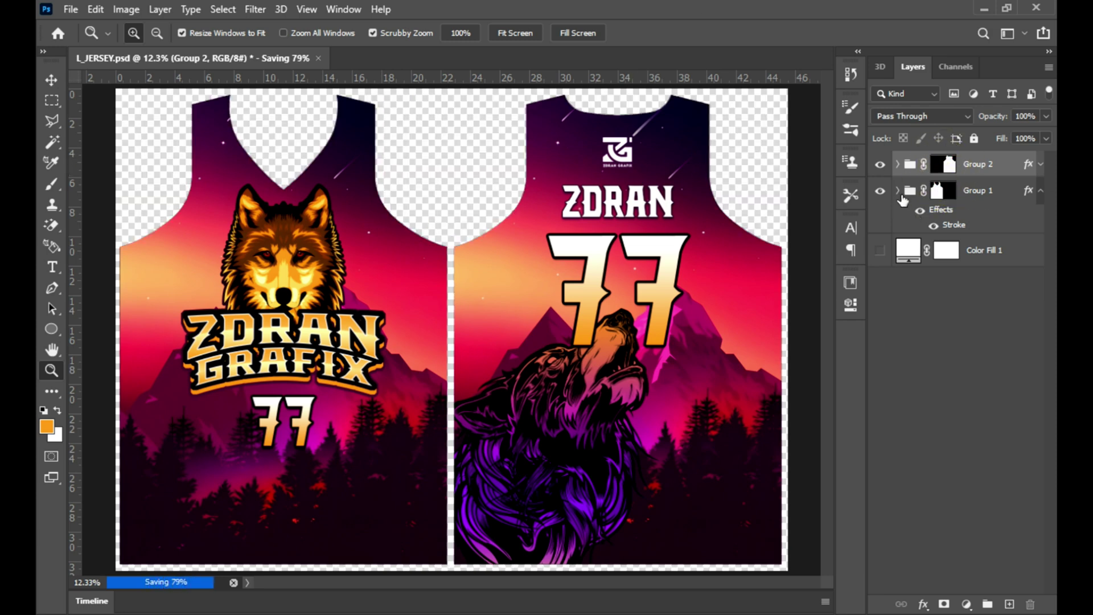
left_click(898, 190)
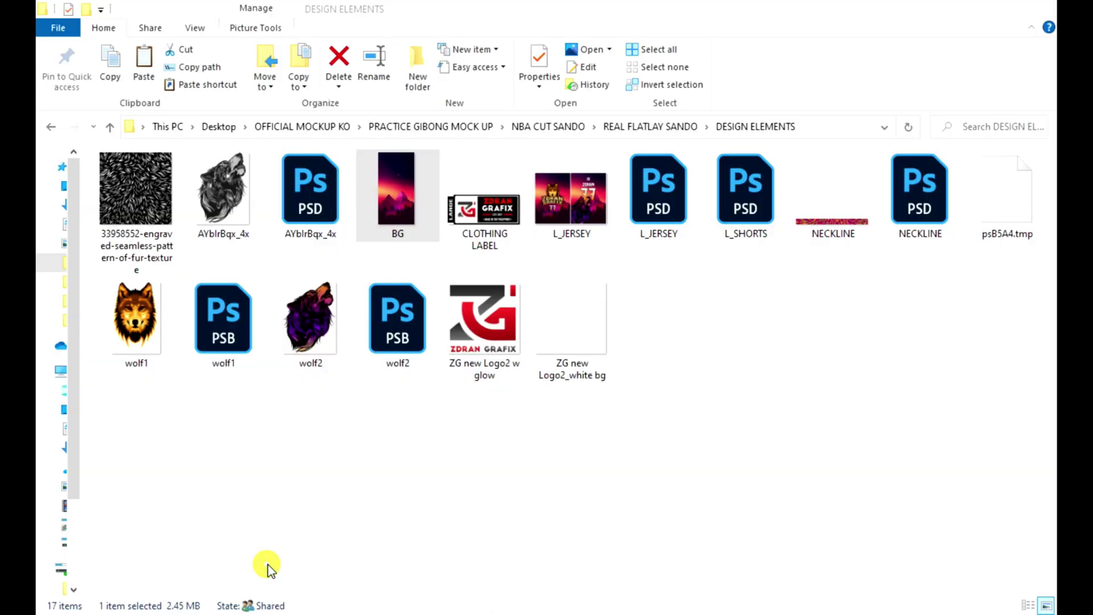
double_click(739, 185)
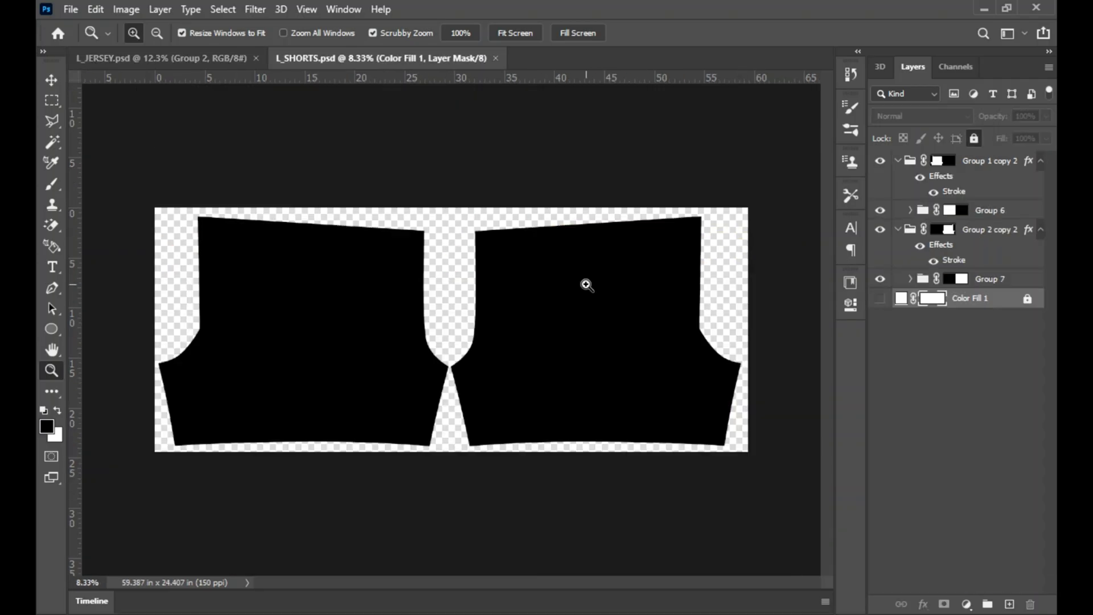
- Duplicate the jersey's BG layer into the L_SHORTS document
left_click(586, 284)
left_click(165, 58)
key("v")
left_click(428, 296)
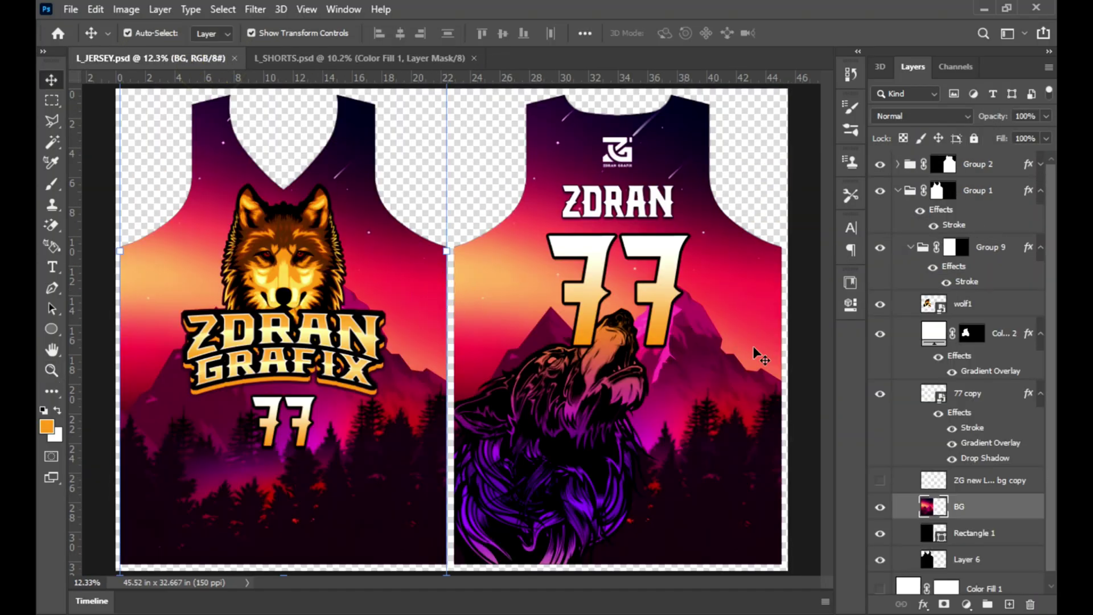
right_click(962, 506)
left_click(854, 83)
left_click(535, 222)
left_click(501, 249)
left_click(679, 171)
- Clip the BG copy into Group 6 and scale it to cover the left shorts panel
left_click(383, 60)
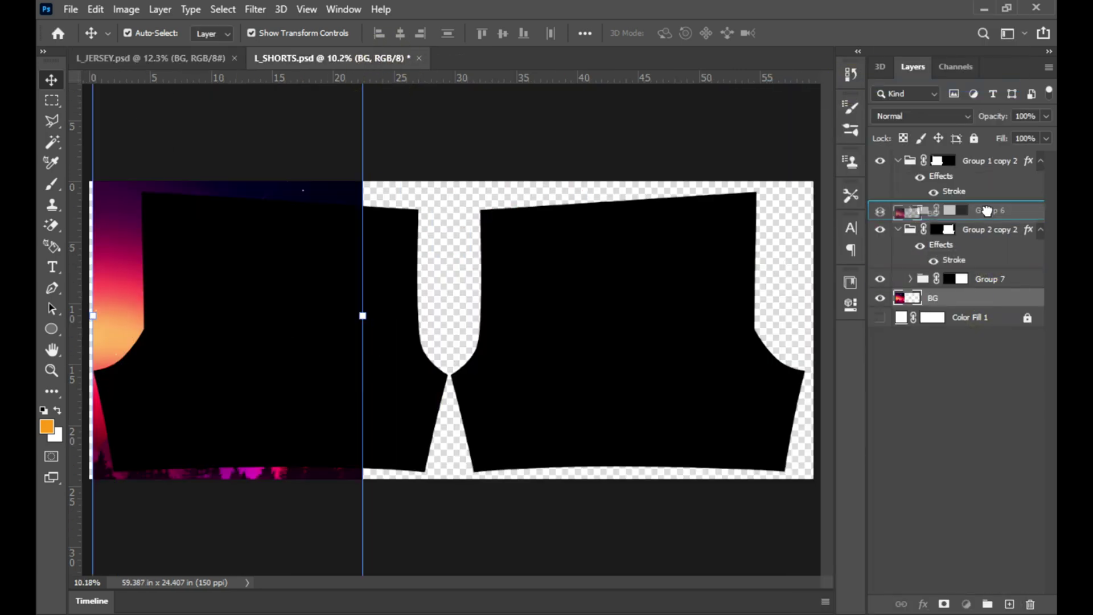
left_click_drag(994, 297, 907, 210)
left_click(909, 210)
mouse_move(345, 321)
left_mouse_down()
mouse_move(376, 322)
mouse_move(406, 276)
mouse_move(444, 263)
left_mouse_up()
scroll(371, 324, "down", 2)
scroll(376, 307, "up", 1)
mouse_move(386, 340)
left_mouse_down()
mouse_move(397, 356)
mouse_move(394, 230)
left_mouse_up()
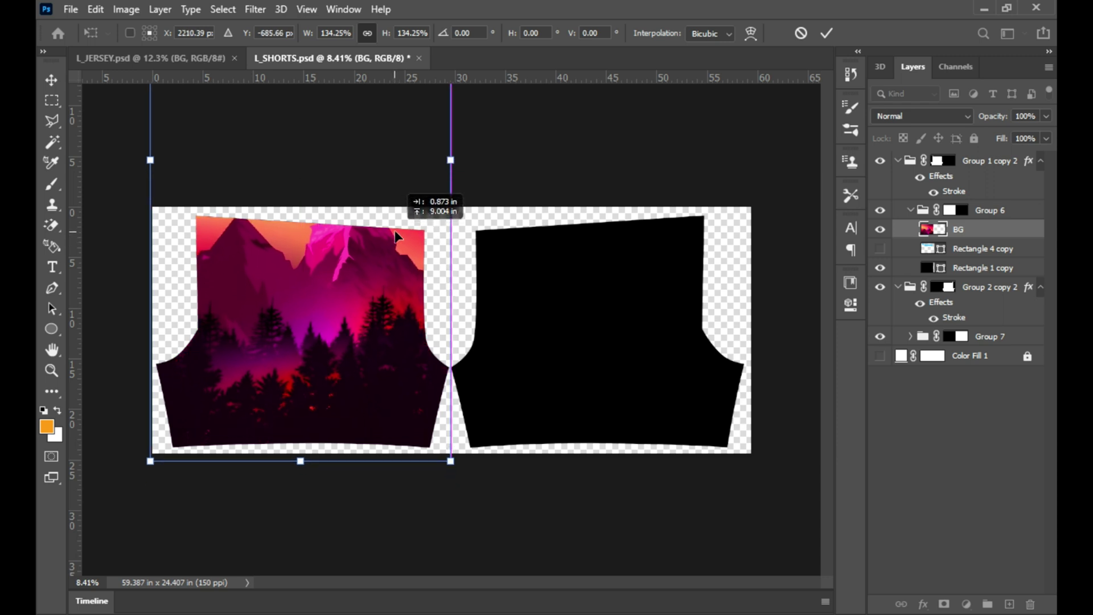
left_click_drag(340, 334, 339, 345)
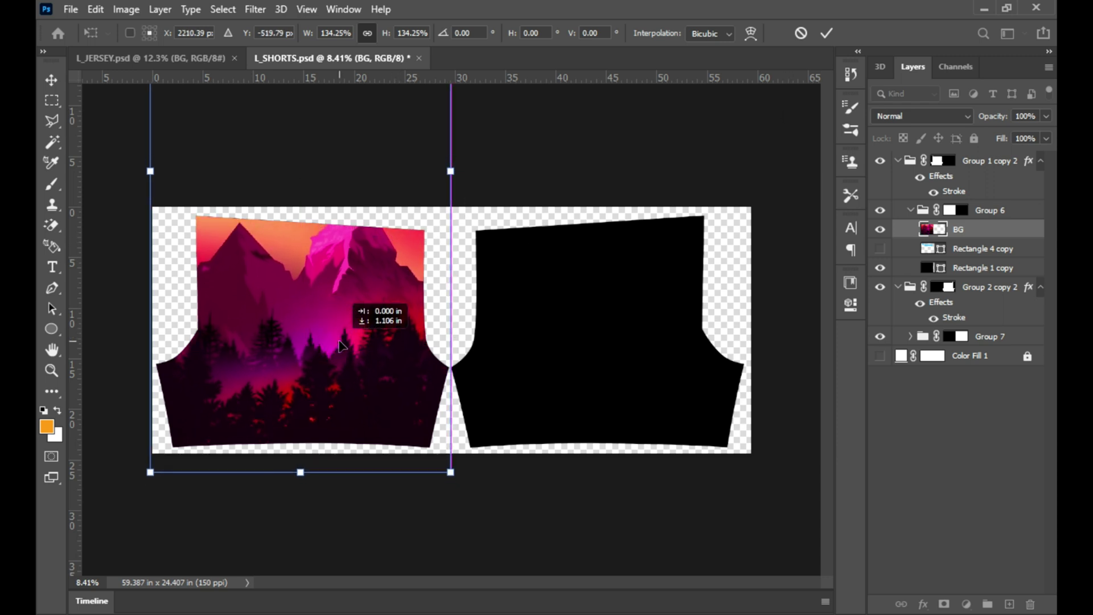
left_click(819, 34)
- Copy the background into Group 7 for the right panel and show the guides
left_click_drag(991, 229, 962, 336)
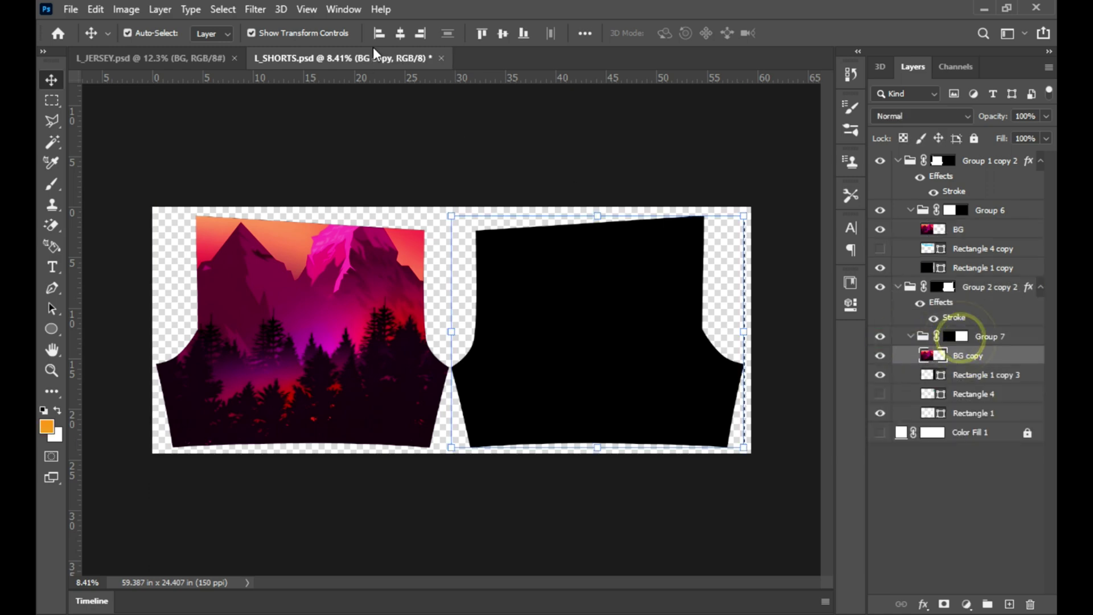
left_click(699, 497)
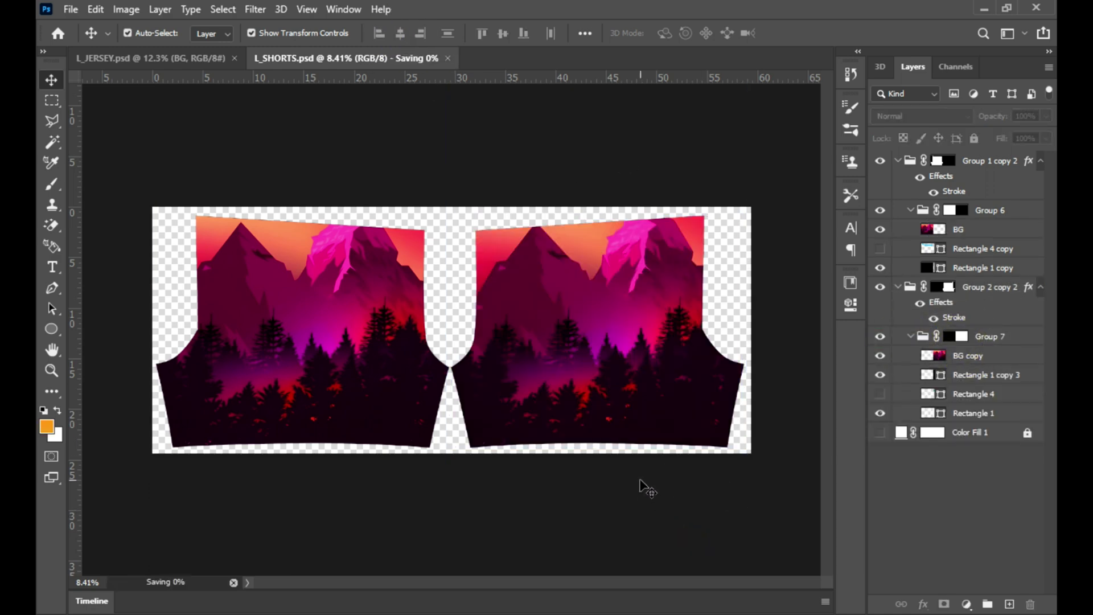
key("ctrl+semicolon")
left_click(217, 57)
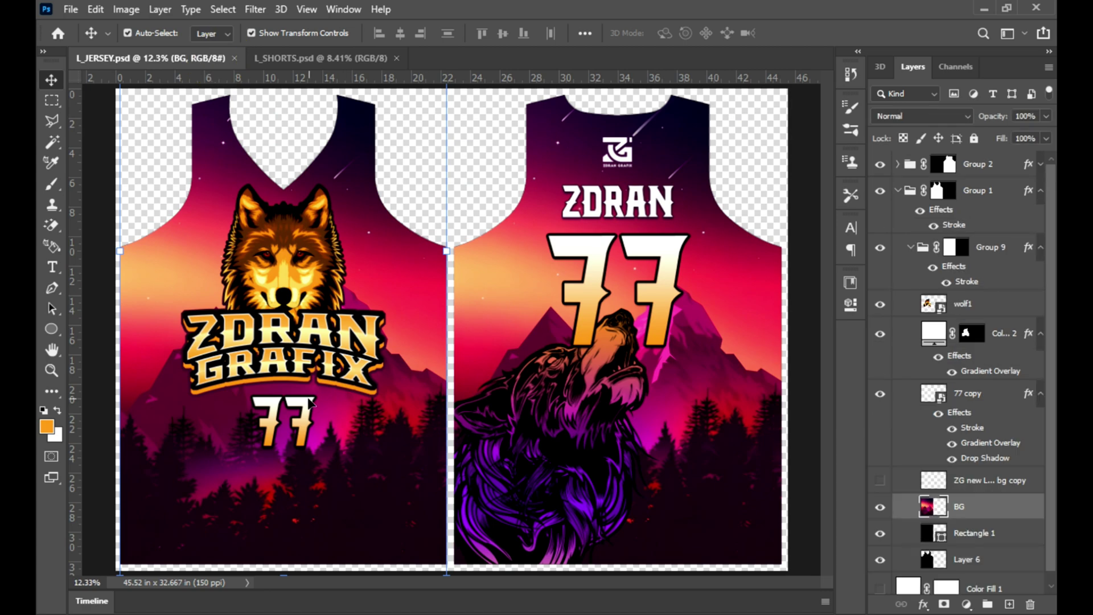
- Bring the wolf into the shorts, then place and resize the 77 on the right panel
left_click_drag(520, 420, 554, 337)
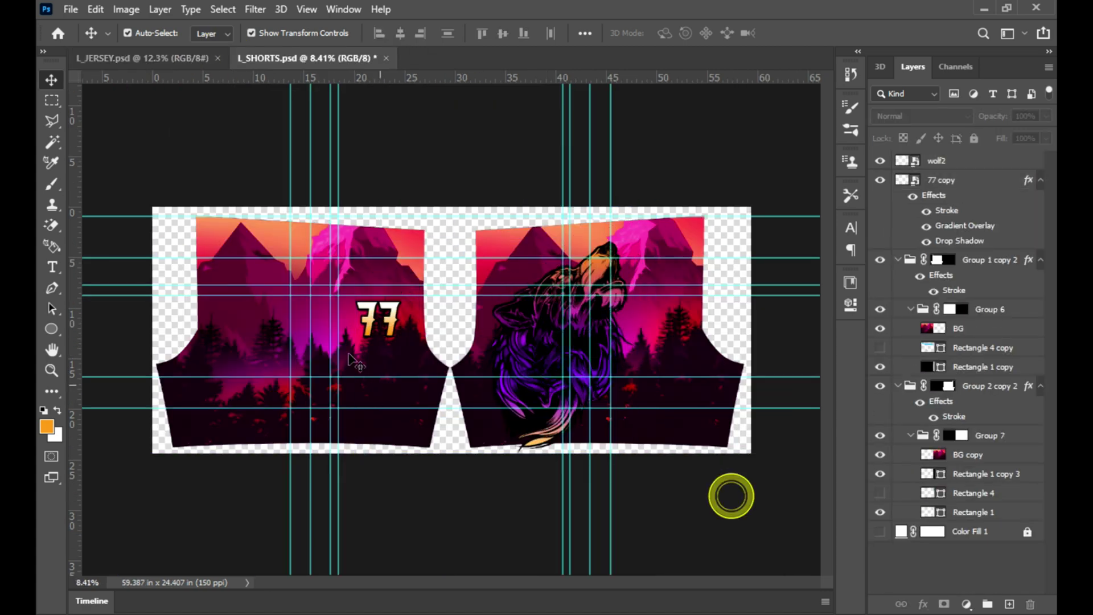
scroll(732, 495, "up", 2)
left_click_drag(752, 341, 146, 330)
left_click_drag(384, 311, 641, 428)
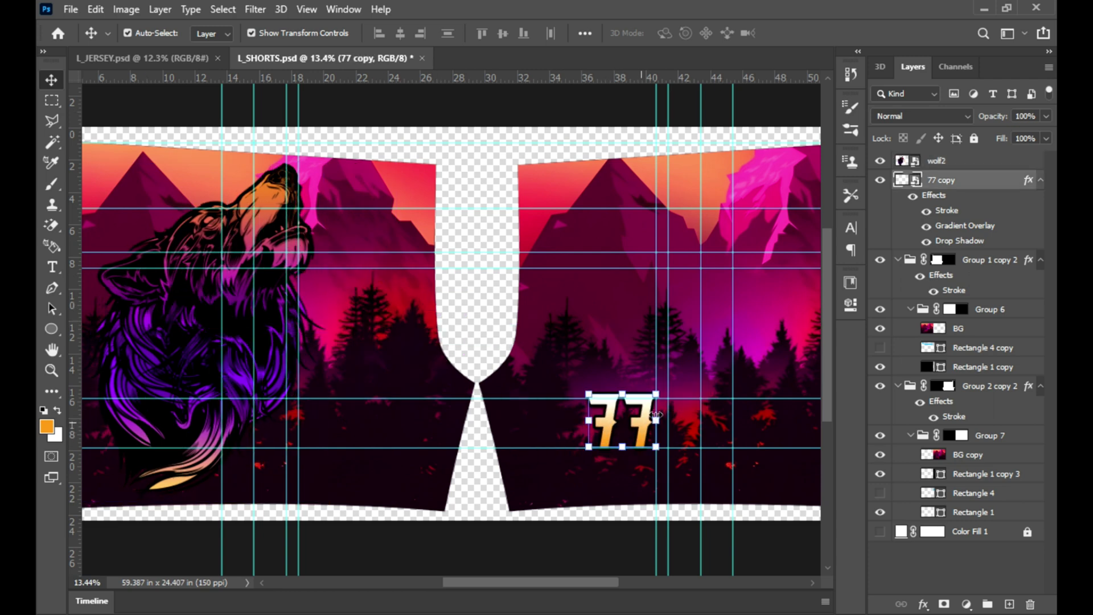
left_click(655, 415)
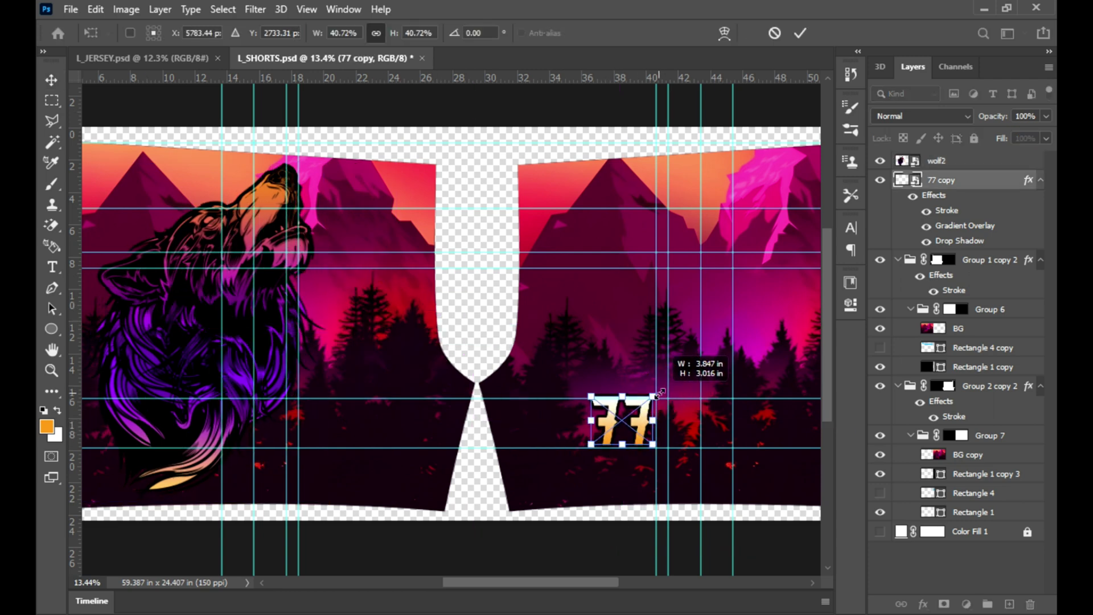
key("Return")
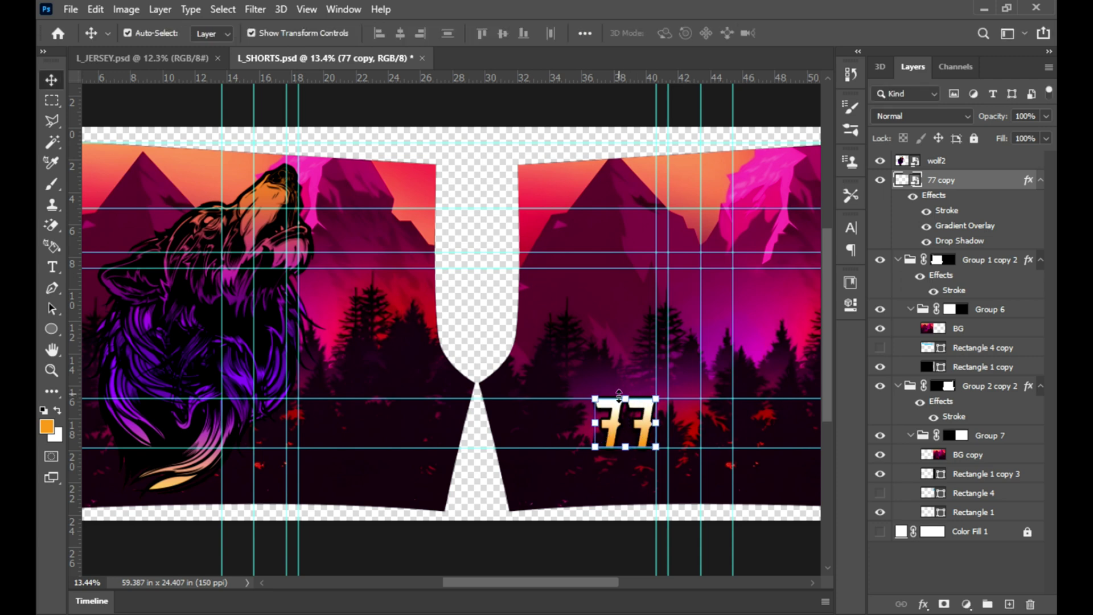
- Move the wolf into Group 6 and shrink it to under half size on the left panel
left_click(278, 380)
scroll(285, 364, "down", 3, "alt")
left_click_drag(306, 346, 341, 382)
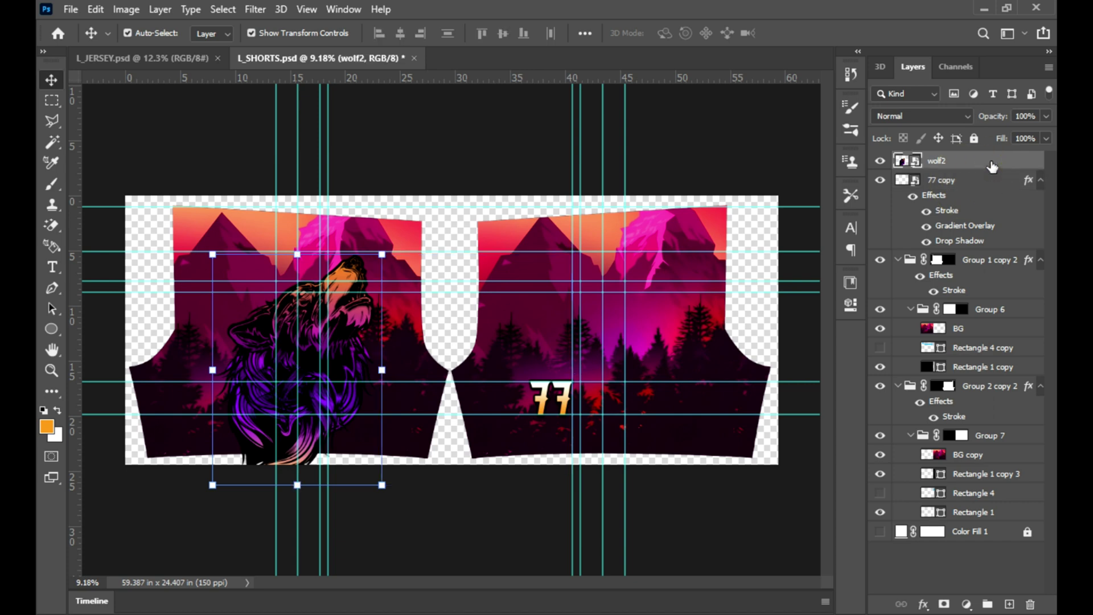
left_click_drag(968, 184, 968, 318)
left_click_drag(340, 310, 354, 329)
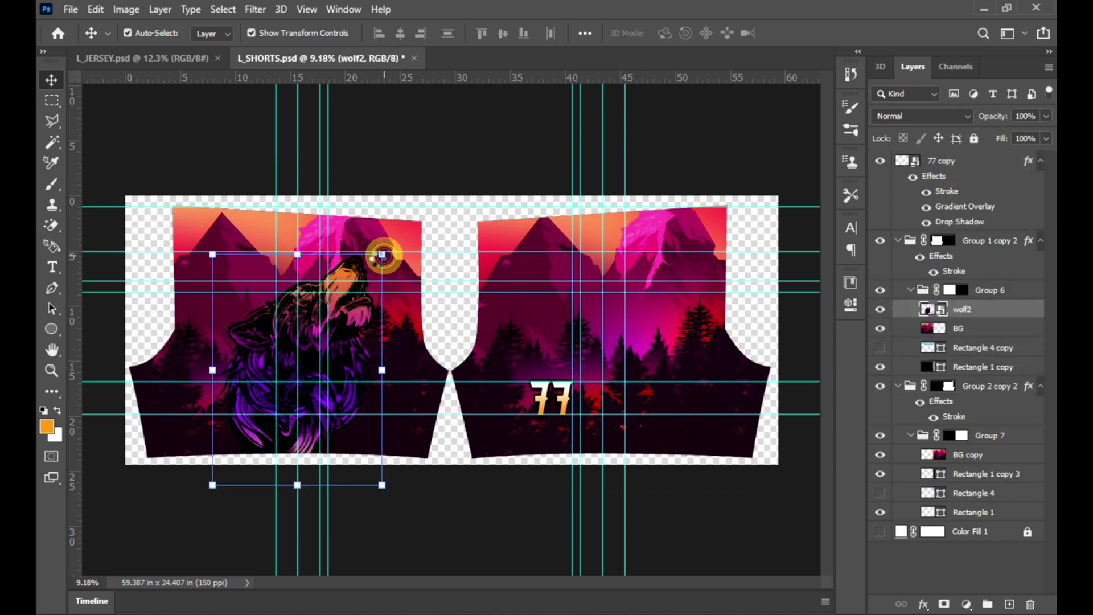
left_click_drag(383, 255, 370, 269)
left_click_drag(354, 329, 332, 334)
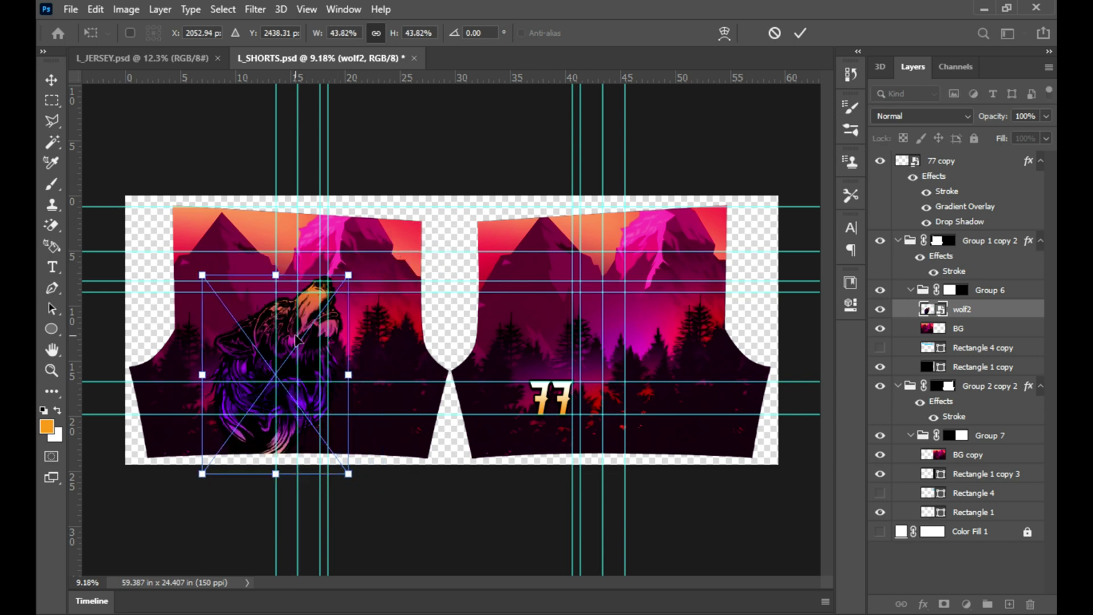
key("Return")
- Fit the shorts in view, move the wolf higher, and shrink it slightly more
key("ctrl+semicolon")
left_click(468, 540)
key("z")
right_click(426, 399)
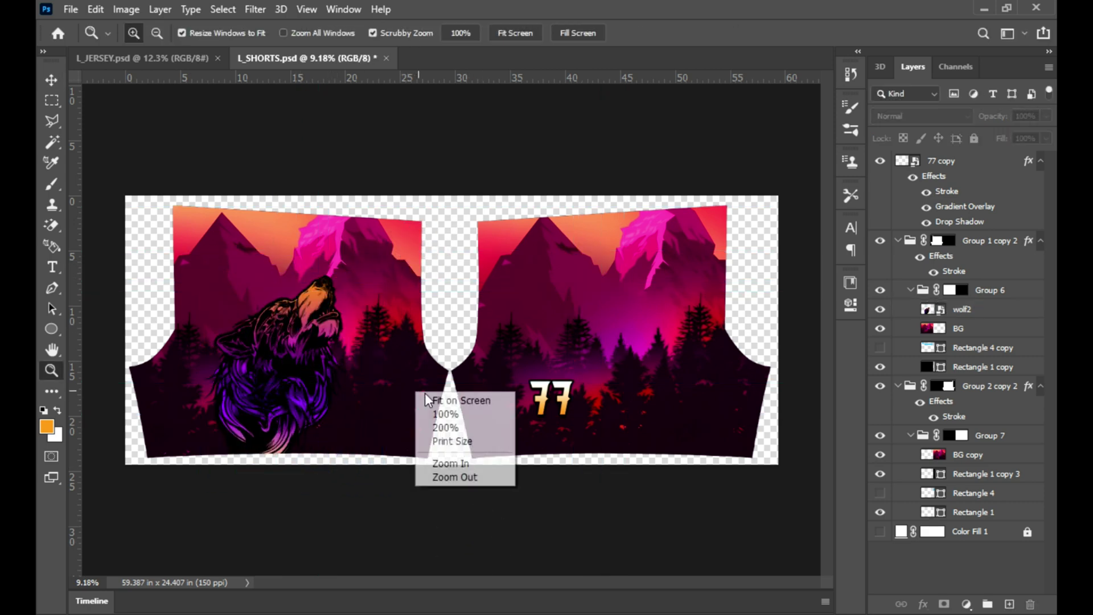
left_click(426, 399)
key("v")
left_click_drag(276, 386, 286, 355)
key("ctrl+t")
left_click_drag(338, 249, 331, 266)
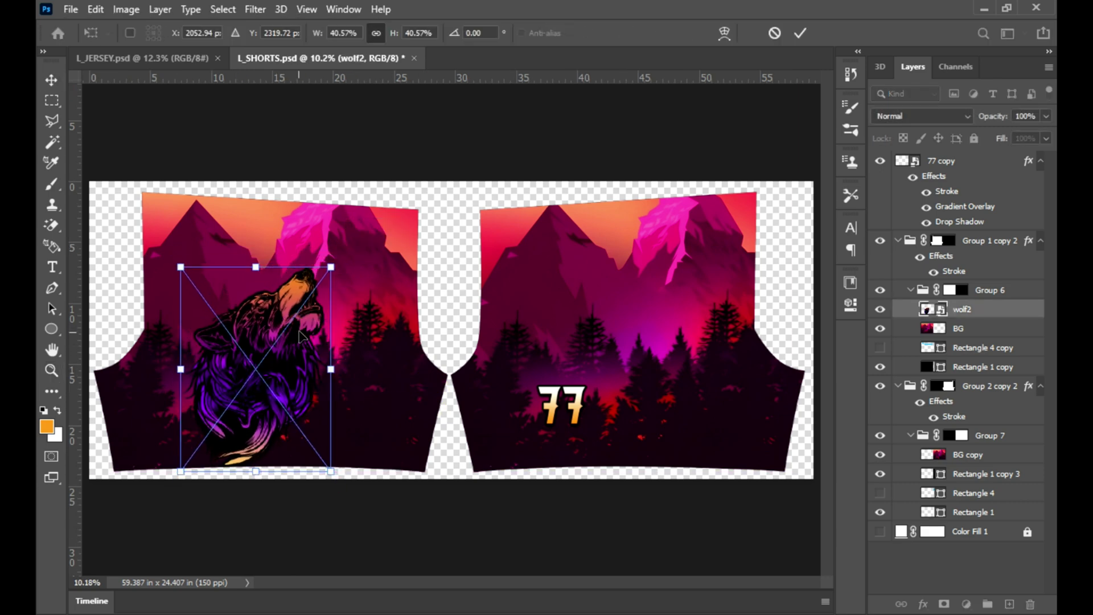
key("Return")
- Shrink the wolf to about a third and turn off the Group 1 copy 2 mask
key("ctrl+semicolon")
left_click_drag(260, 329, 285, 332)
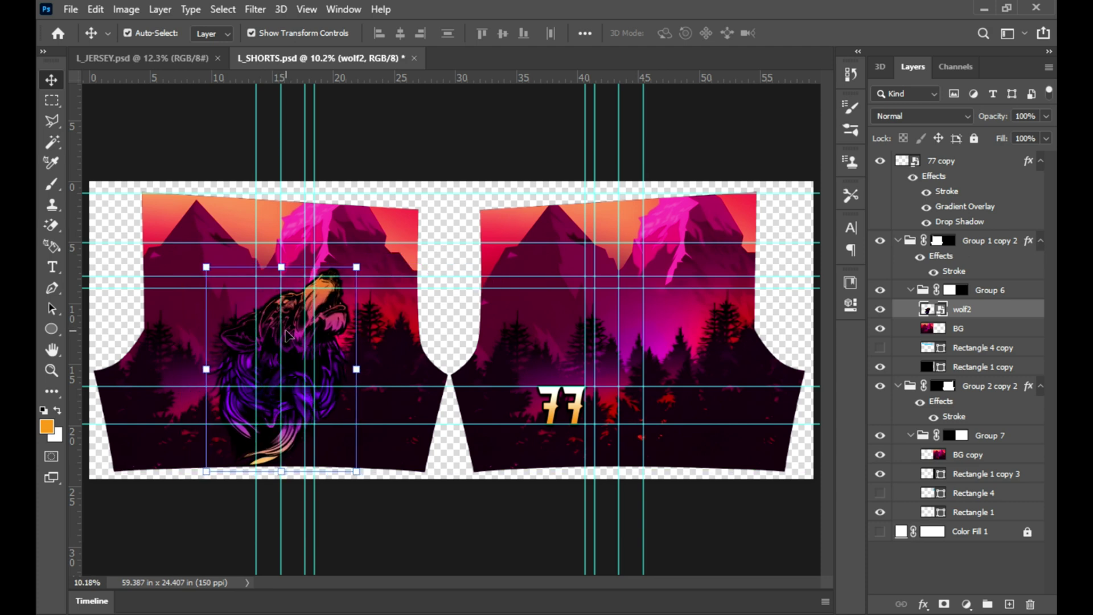
left_click_drag(356, 267, 348, 279)
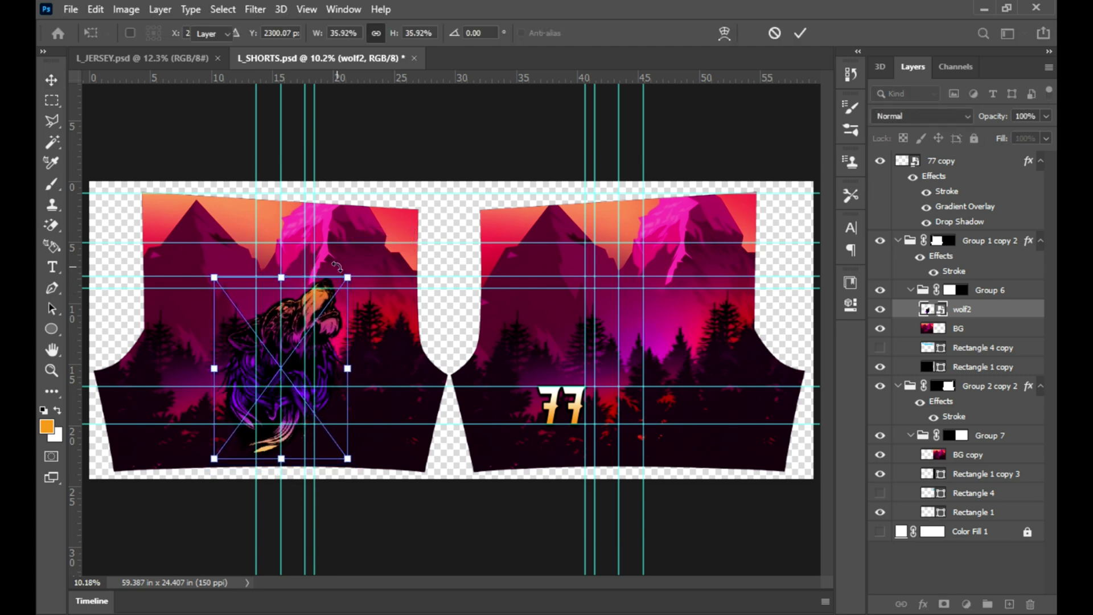
key("Return")
left_click(936, 291)
left_click(911, 290)
left_click(898, 241)
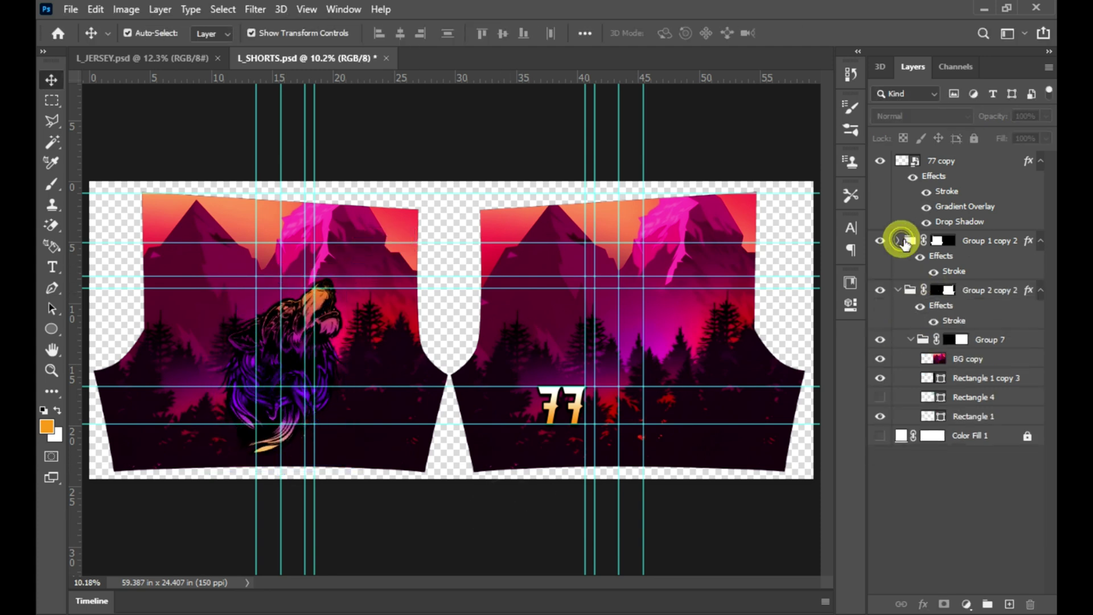
- Turn off the Group 2 copy 2 mask and save a PNG copy of the shorts
left_click(940, 242, "shift")
left_click(943, 290, "shift")
left_click(897, 290)
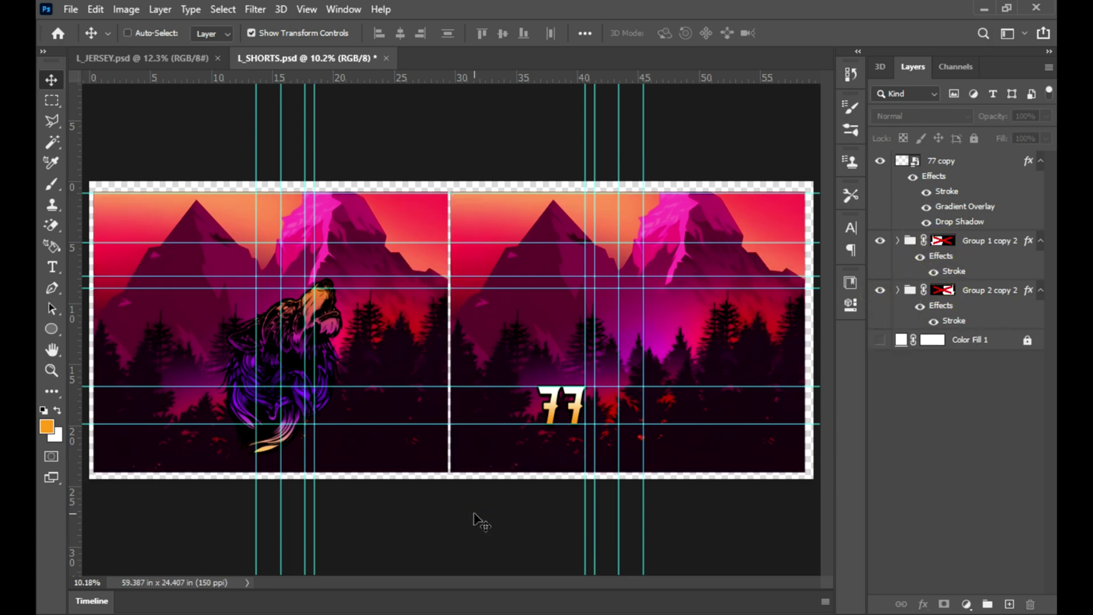
key("ctrl+shift+s")
left_click(476, 428)
left_click(316, 366)
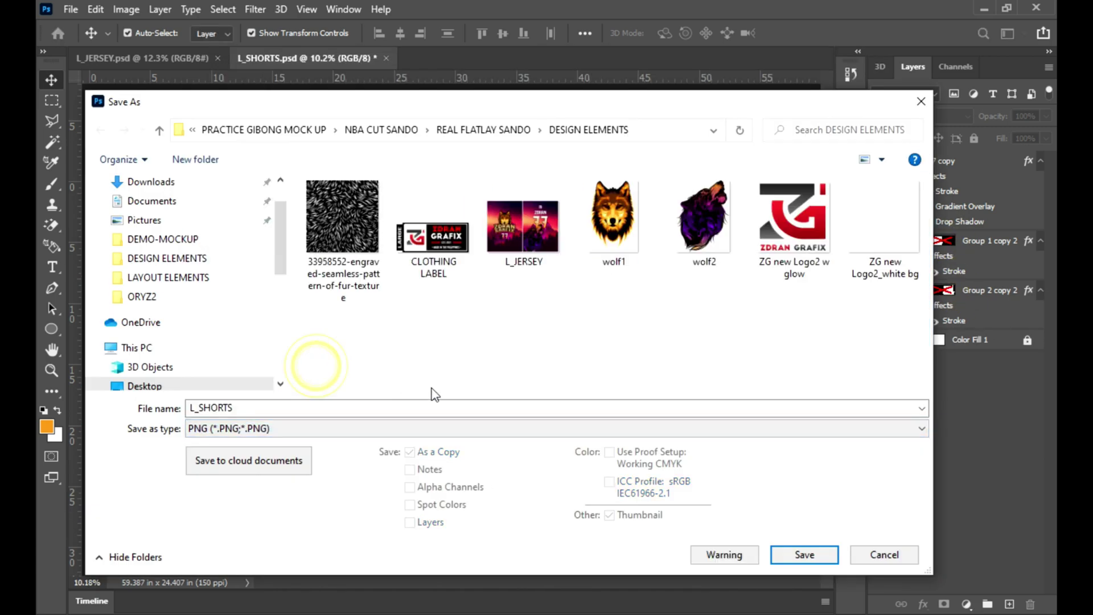
left_click(805, 554)
left_click(636, 180)
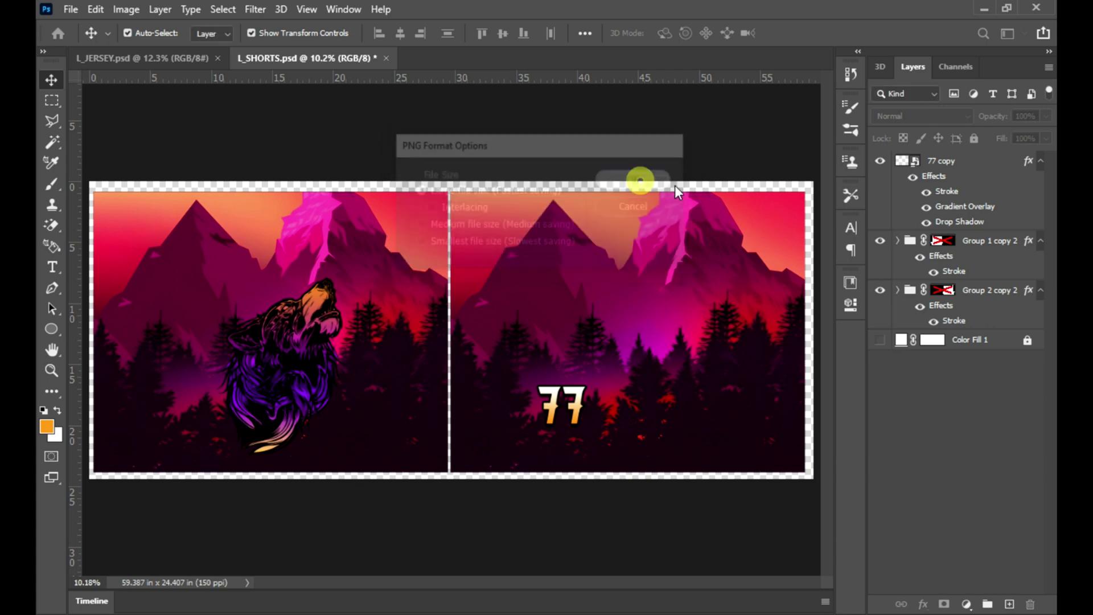
- Turn both shorts masks back on and close the shorts and jersey documents
left_click(939, 240, "shift")
left_click(943, 290, "shift")
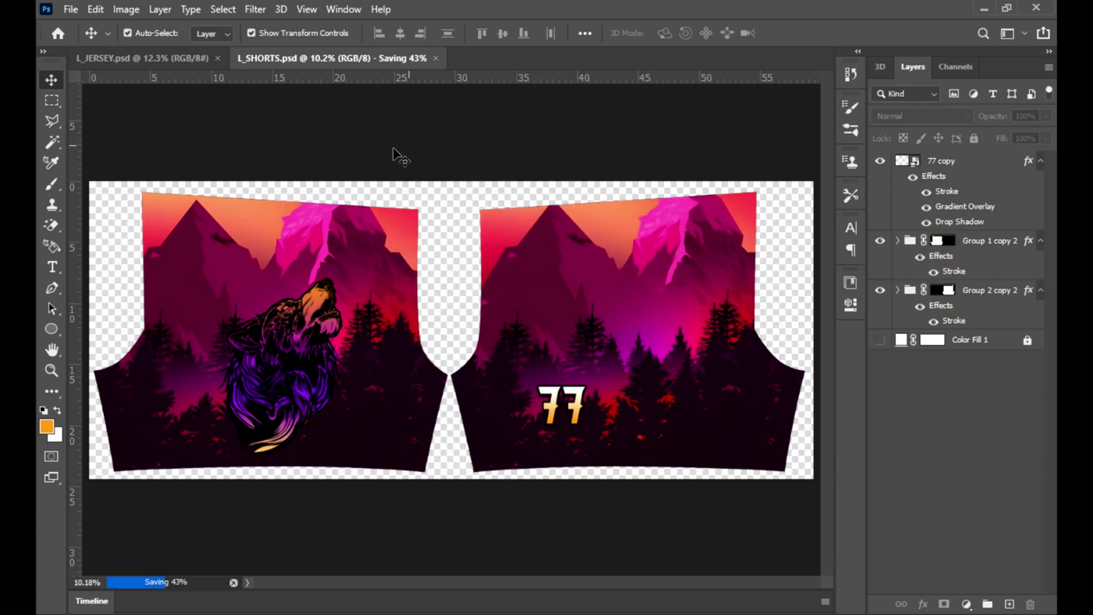
key("ctrl+w")
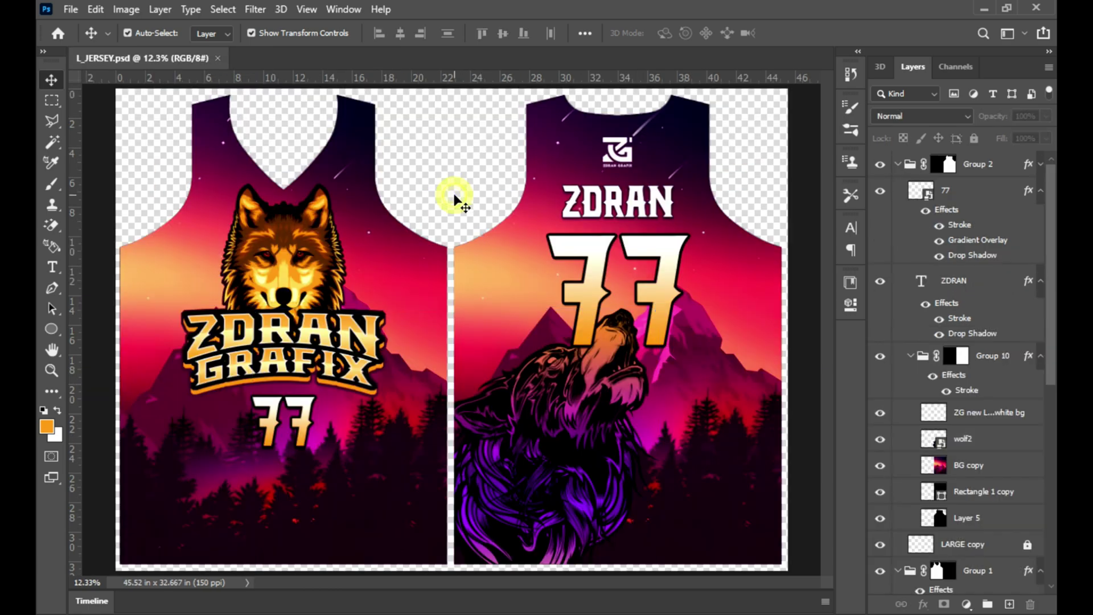
key("ctrl+w")
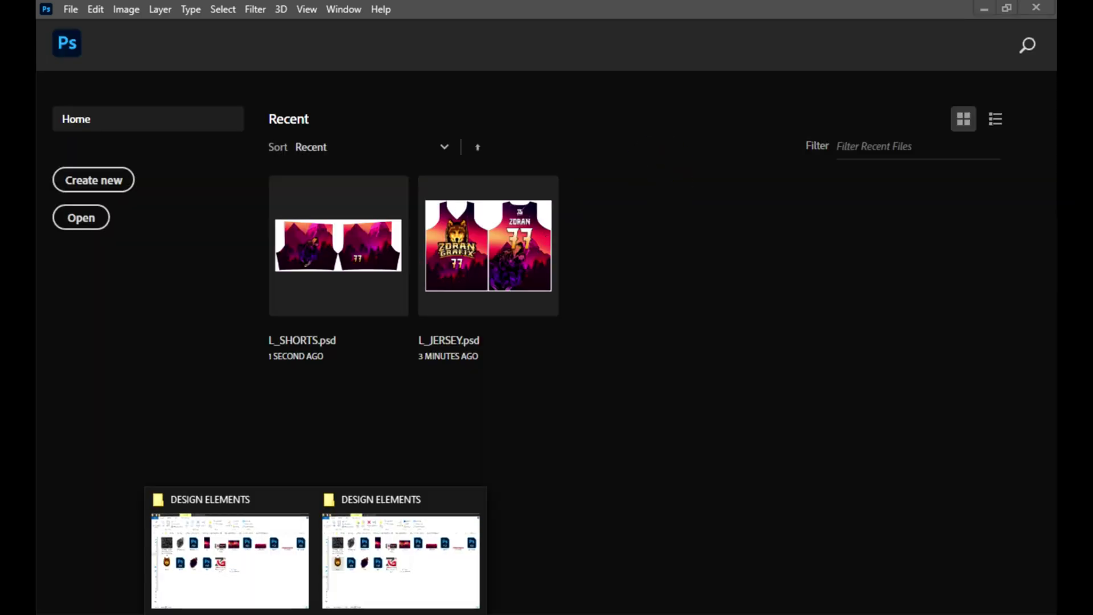
- Open FREE NBA CUT.psd from the REAL FLATLAY SANDO folder
left_click(385, 552)
left_click(390, 480)
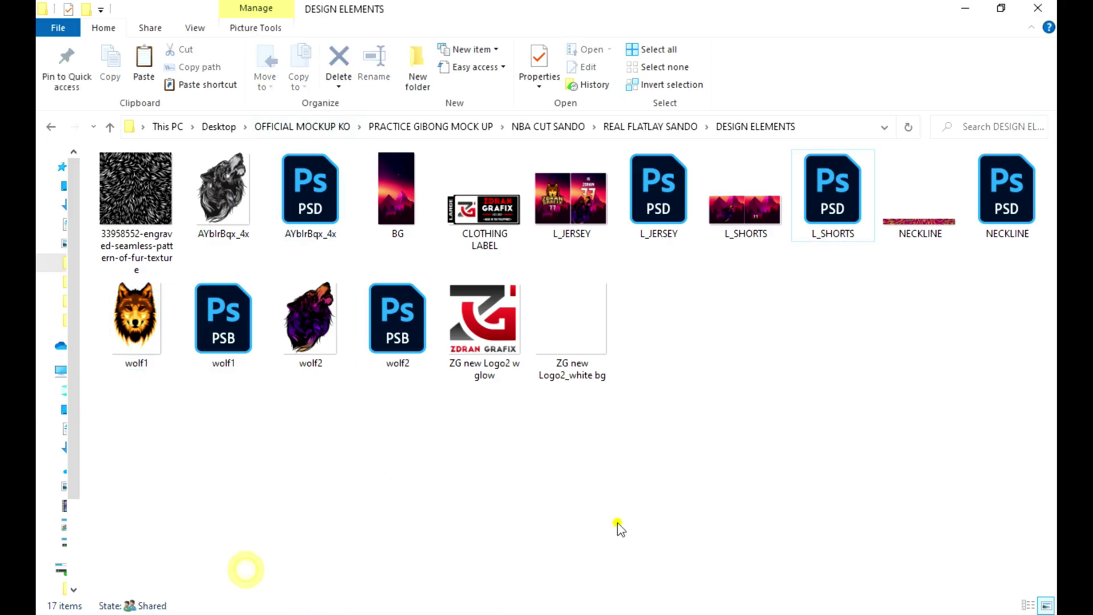
left_click(613, 127)
key("alt+Tab")
left_click(291, 205)
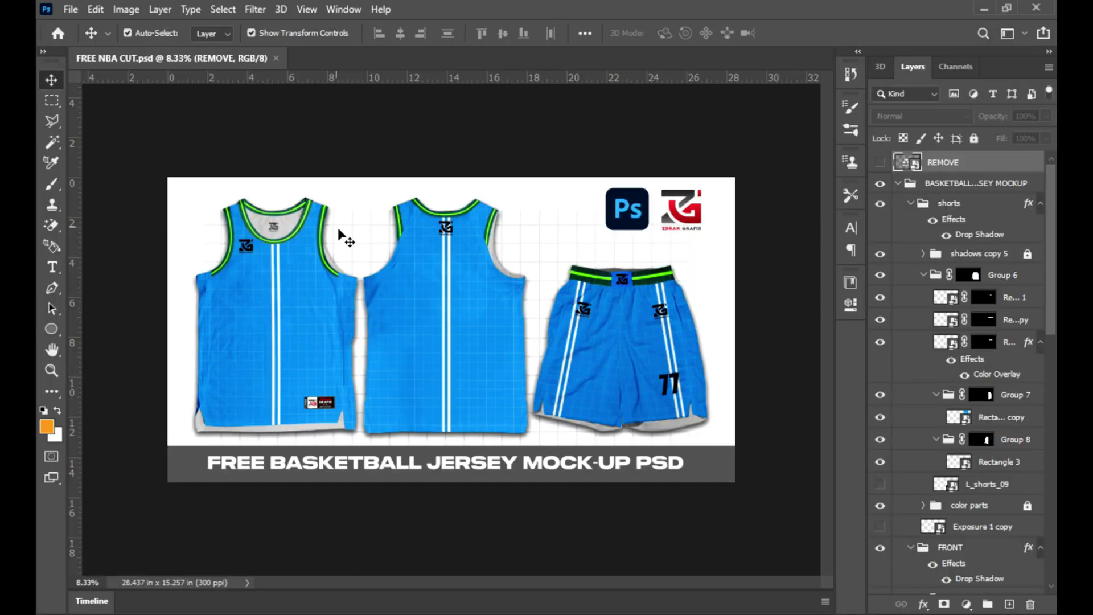
- Open the jersey artwork's Rectangle 2 smart object for editing
key("z")
key("v")
left_click(349, 214)
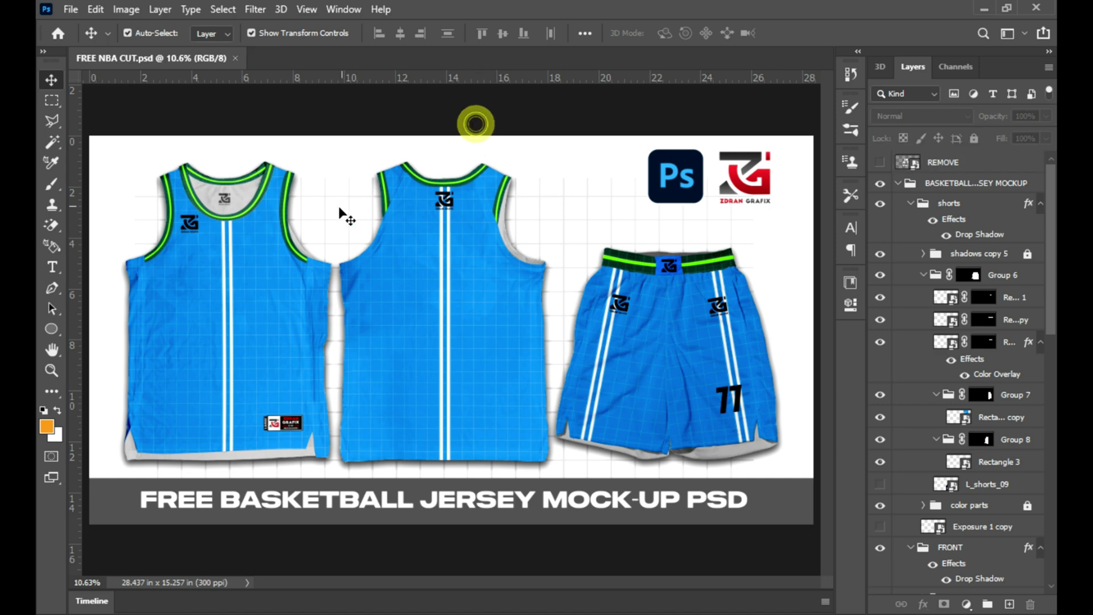
double_click(962, 583)
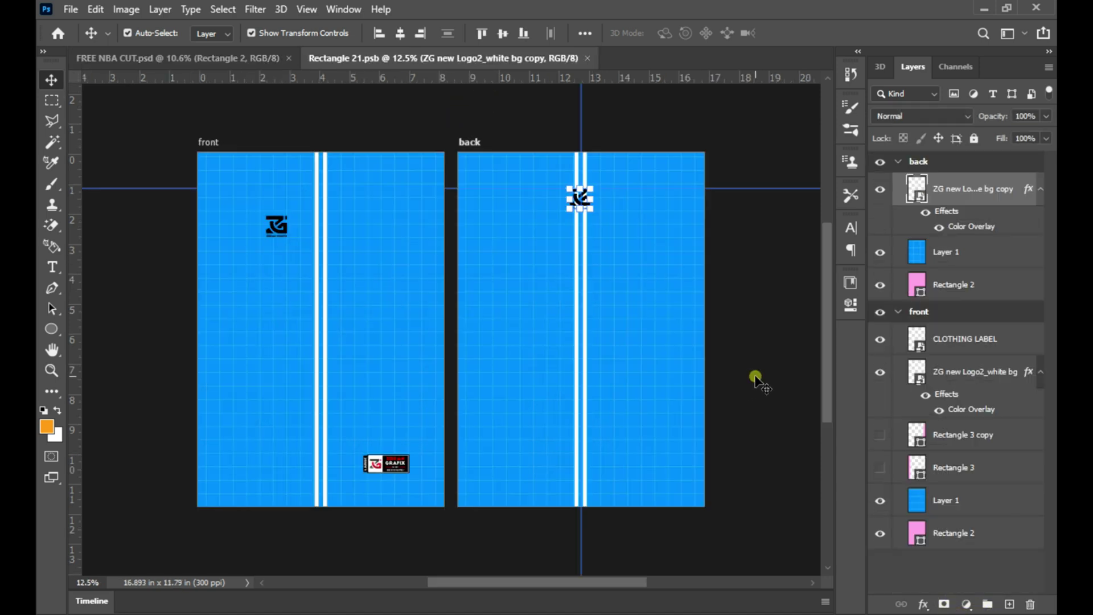
key("z")
right_click(480, 309)
left_click(493, 316)
- Open L_JERSEY and L_SHORTS in Photoshop from the design elements folder
left_click(361, 561)
left_click(581, 239)
left_click(742, 215, "ctrl")
left_click_drag(742, 215, 716, 309)
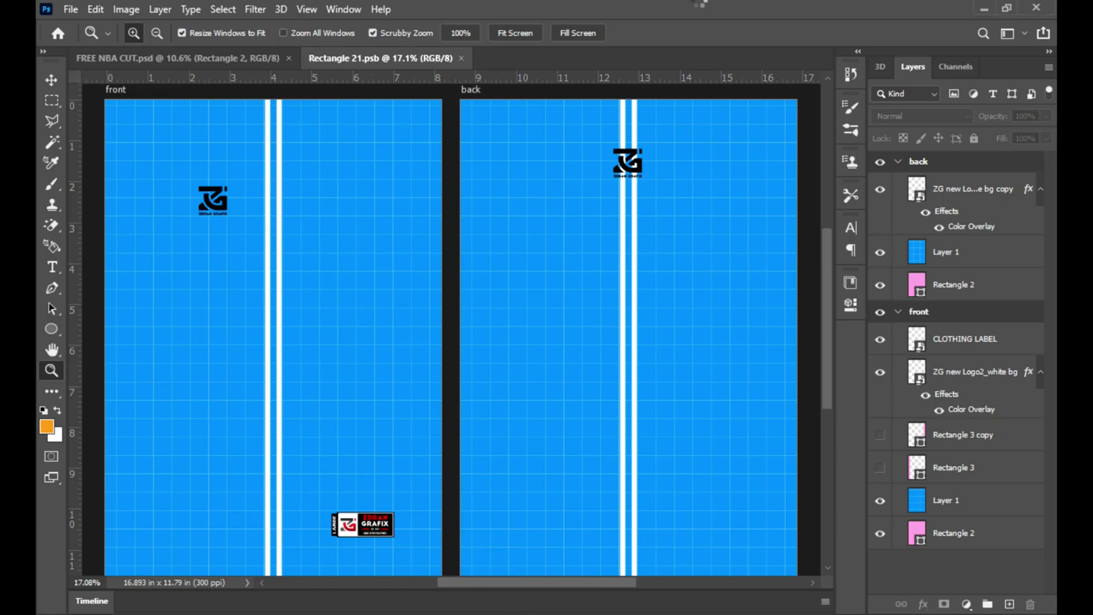
left_click_drag(515, 586, 609, 161)
- Cut the jersey's left front panel and paste it as its own layer
key("m")
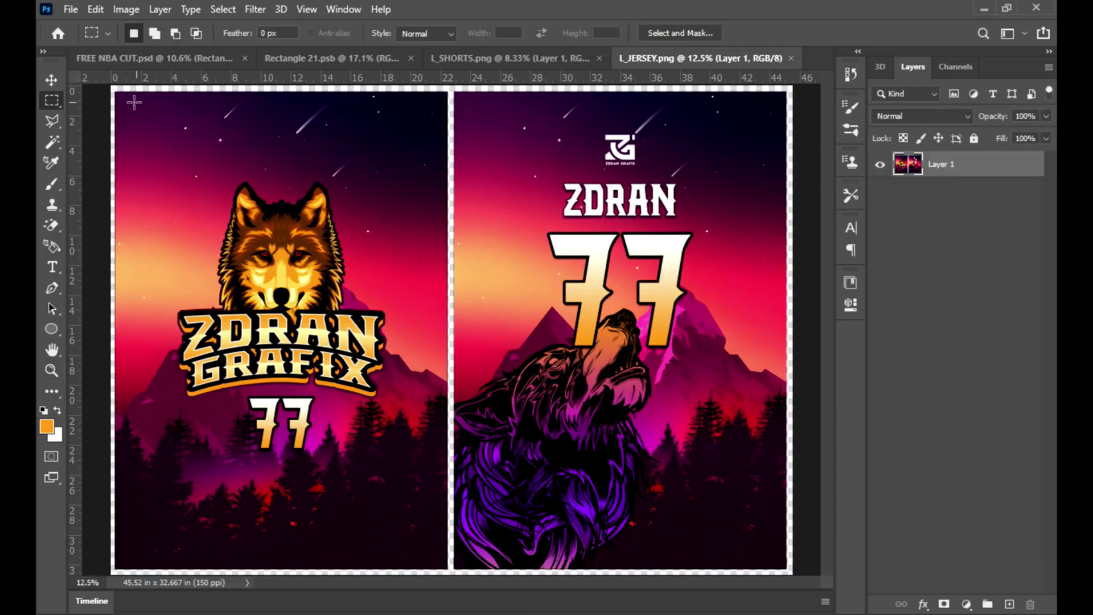
left_click_drag(109, 86, 449, 583)
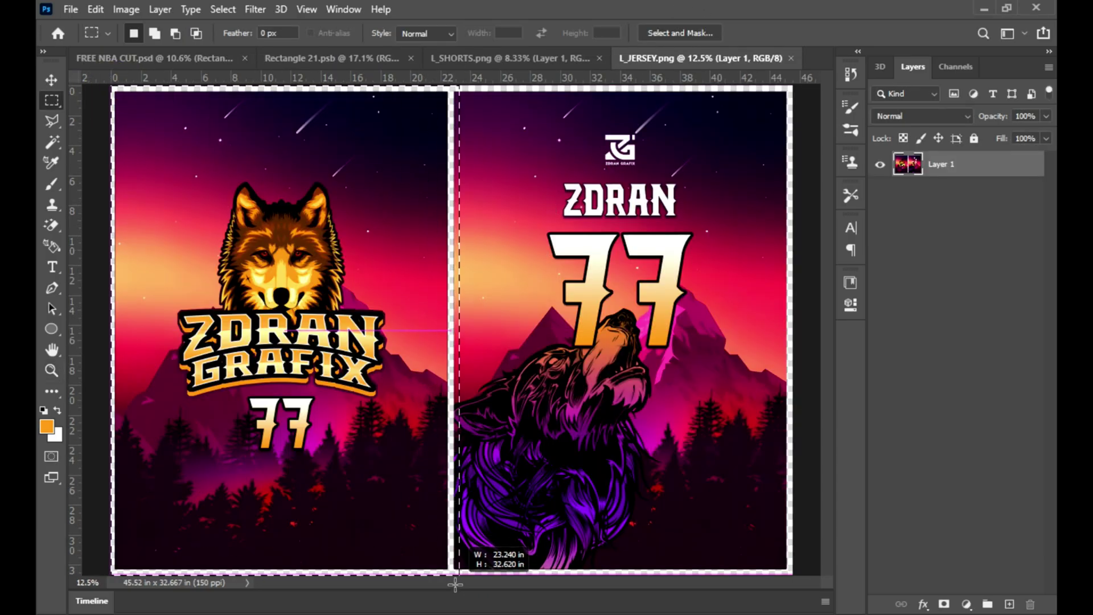
key("Delete")
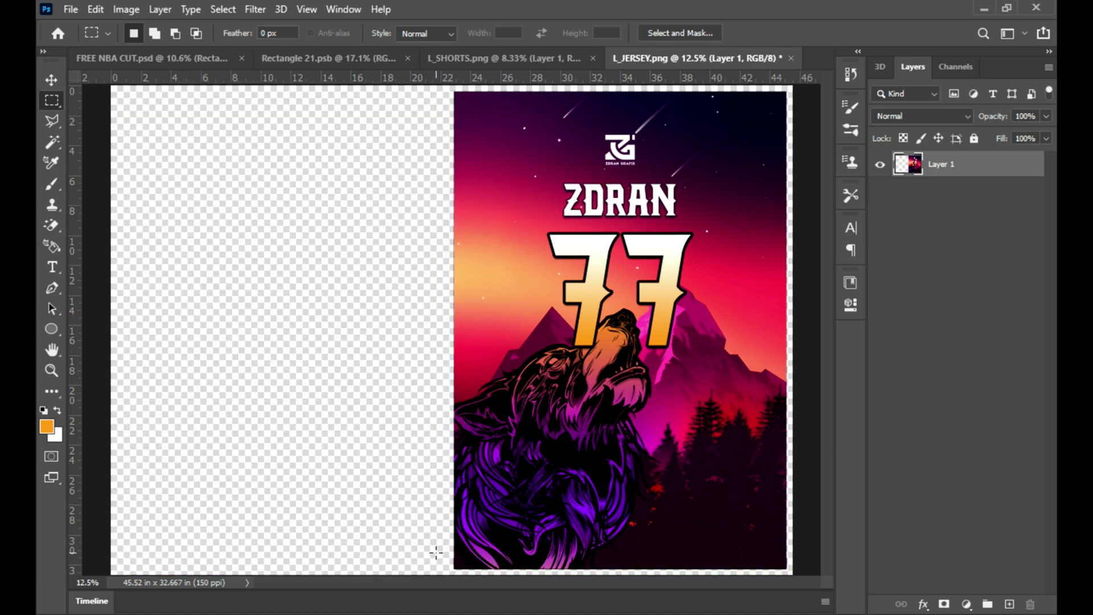
key("ctrl+v")
key("ctrl+0")
- Place the wolf art in the Rectangle 21 smart object, scaled and aligned to the panel
key("v")
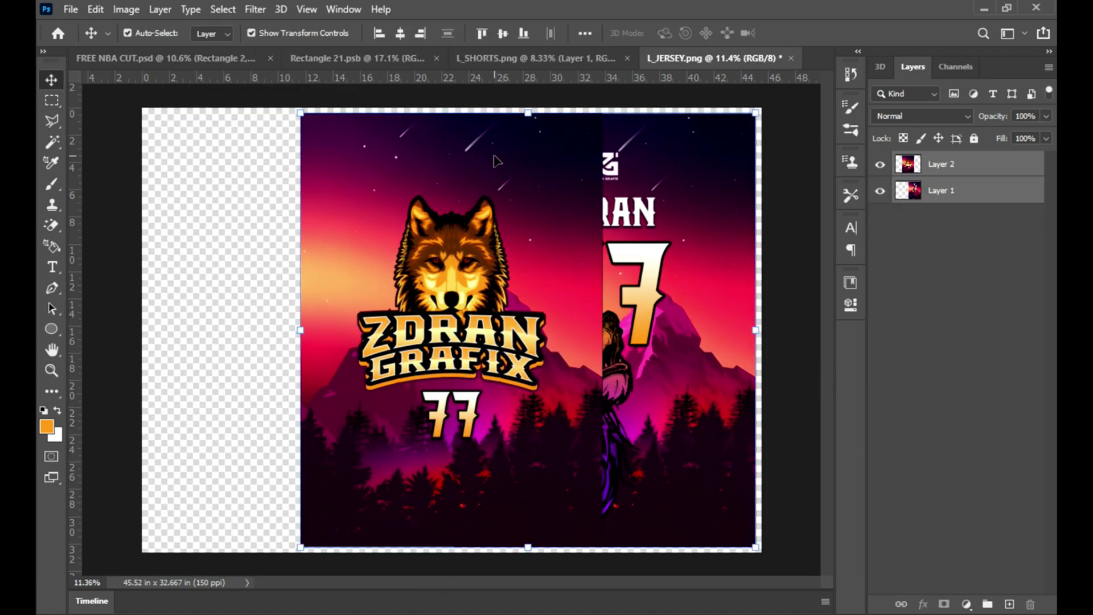
left_click(505, 37)
left_click_drag(501, 85, 322, 317)
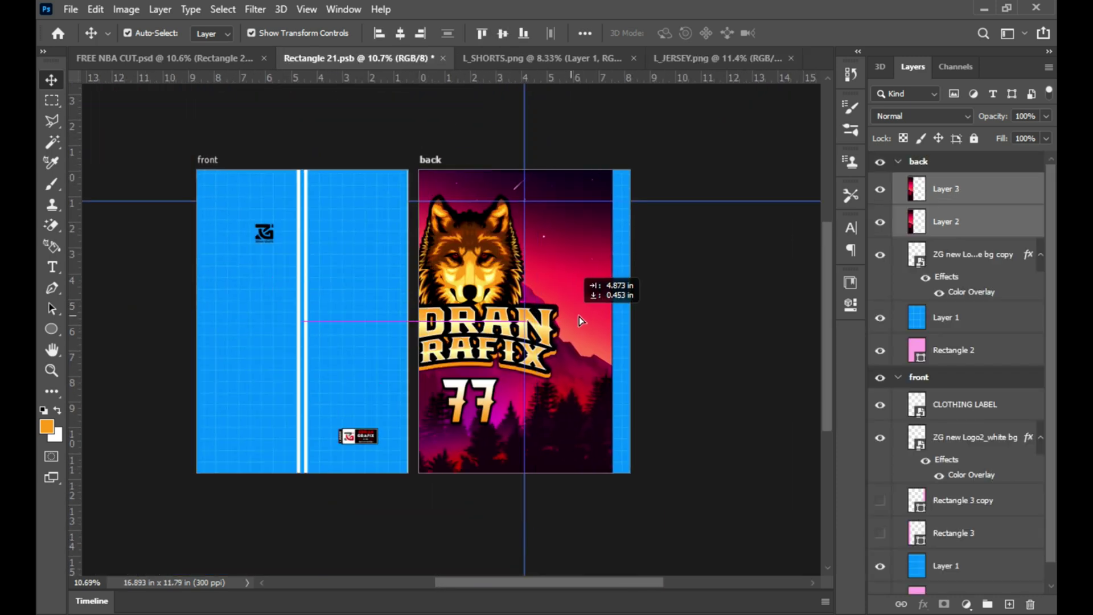
mouse_move(322, 317)
left_mouse_down()
mouse_move(626, 326)
mouse_move(615, 321)
left_mouse_up()
key("ctrl+t")
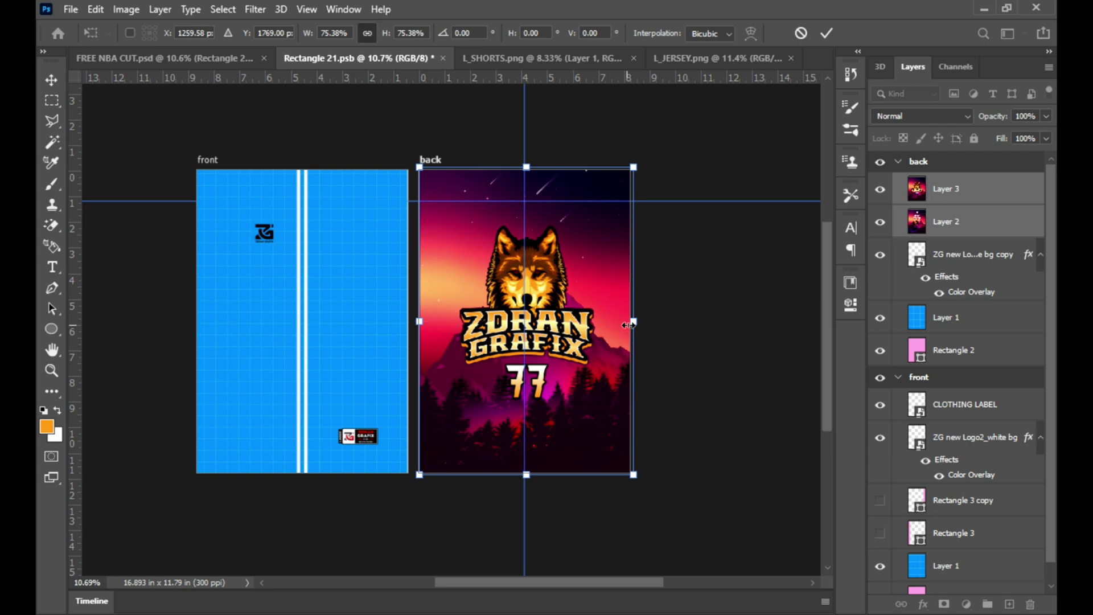
left_click(826, 32)
scroll(654, 290, "up", 2)
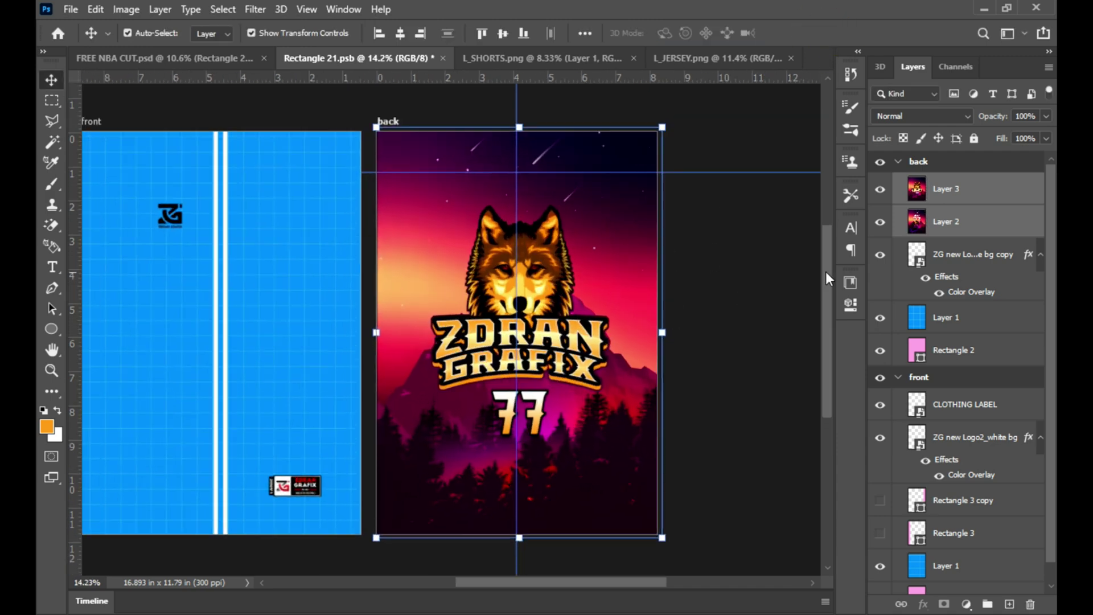
left_click(400, 32)
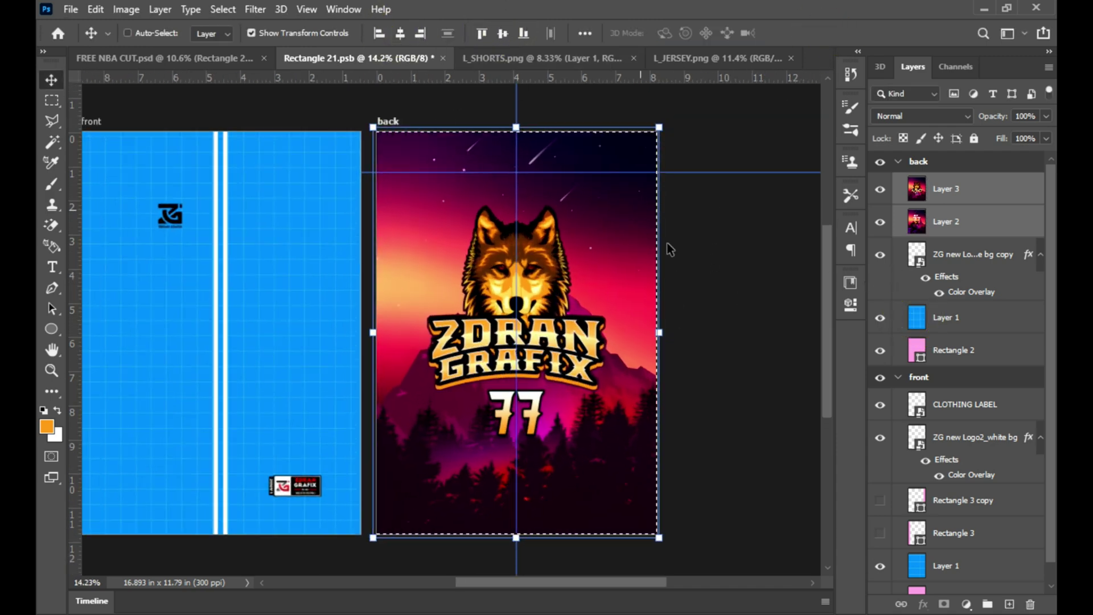
- Move Layer 2 beneath the back logo and Layer 3 into the front group
left_click(990, 195)
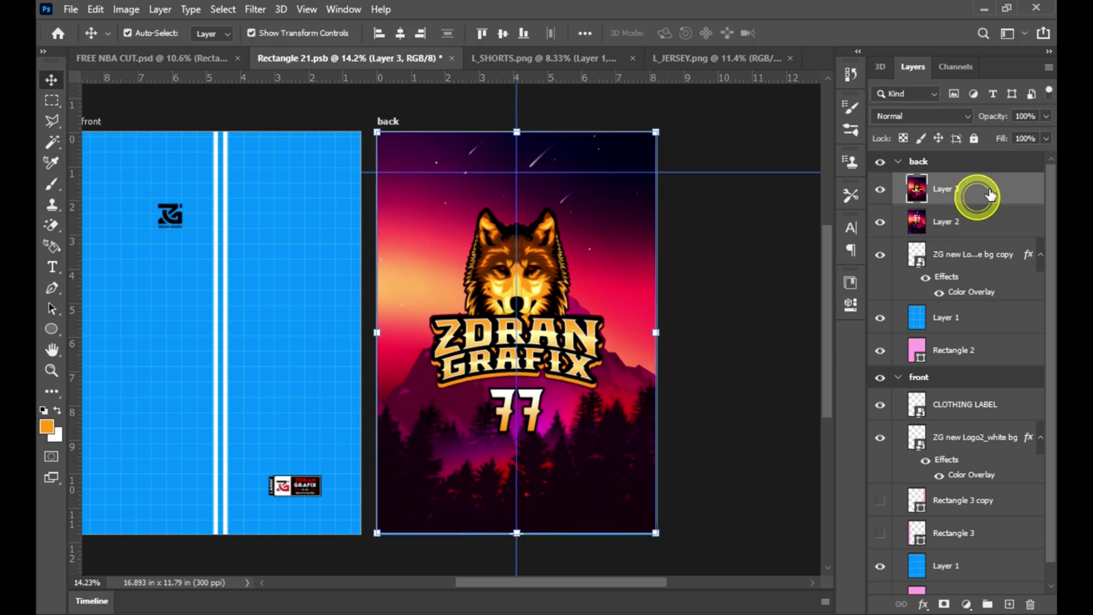
left_click_drag(982, 229, 985, 301)
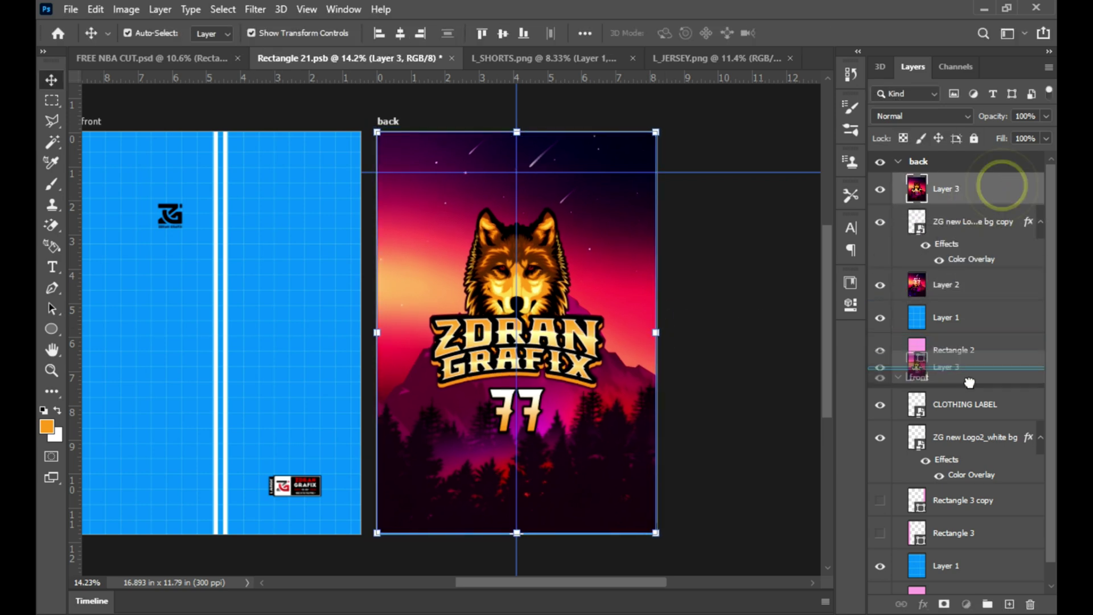
left_click_drag(961, 473, 961, 475)
left_click(758, 380)
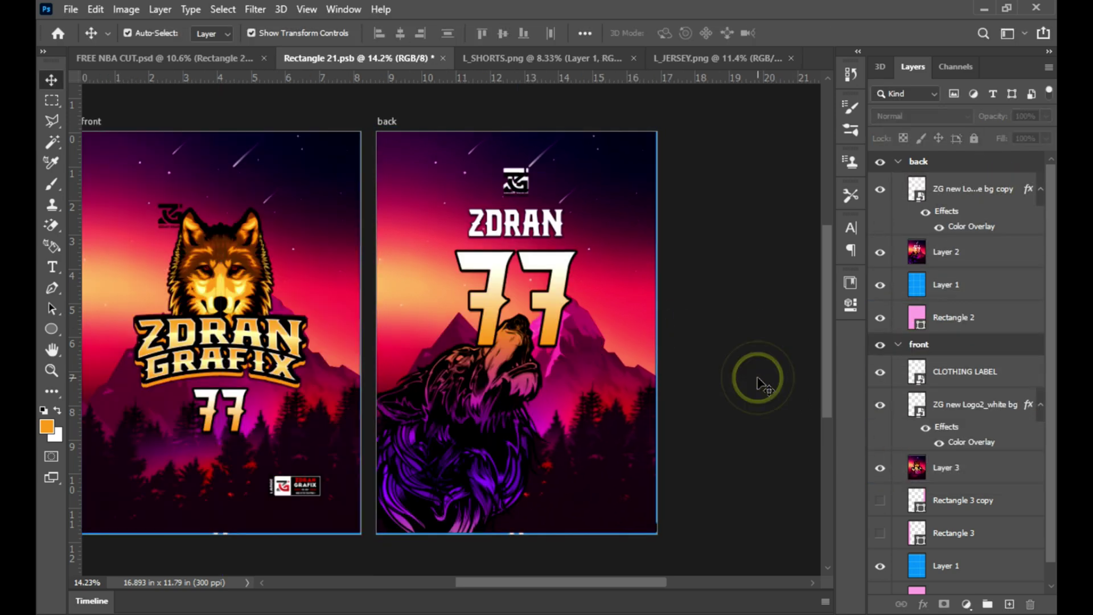
- Hide the back logo layer and save the jersey smart object
left_click(964, 397)
left_click(789, 383)
left_click(515, 182)
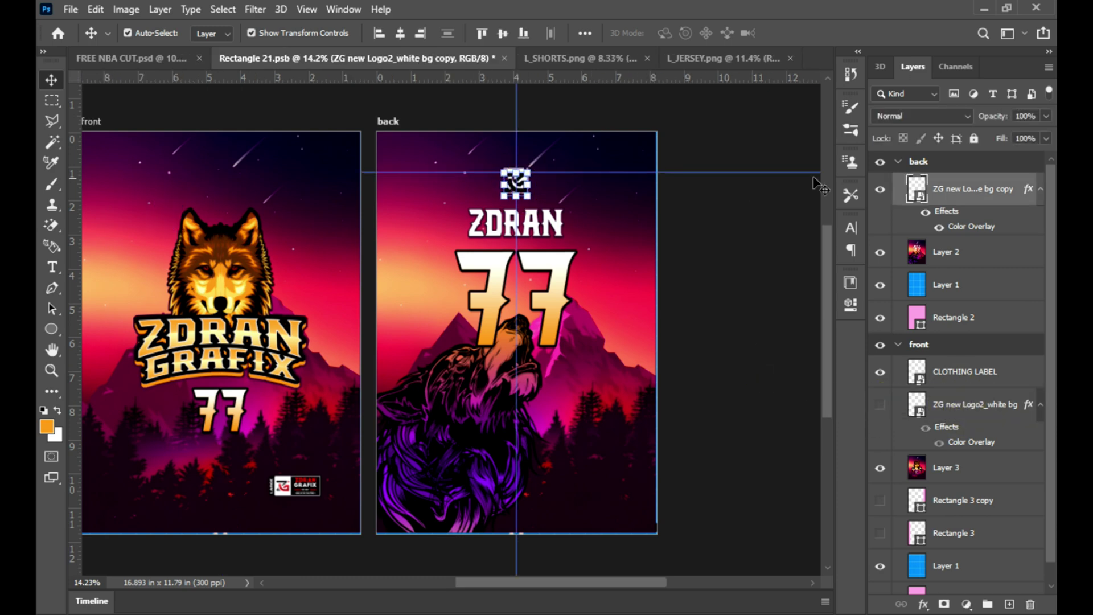
left_click(740, 222)
left_click(622, 284)
left_click(727, 292)
scroll(569, 307, "down", 1)
key("ctrl+s")
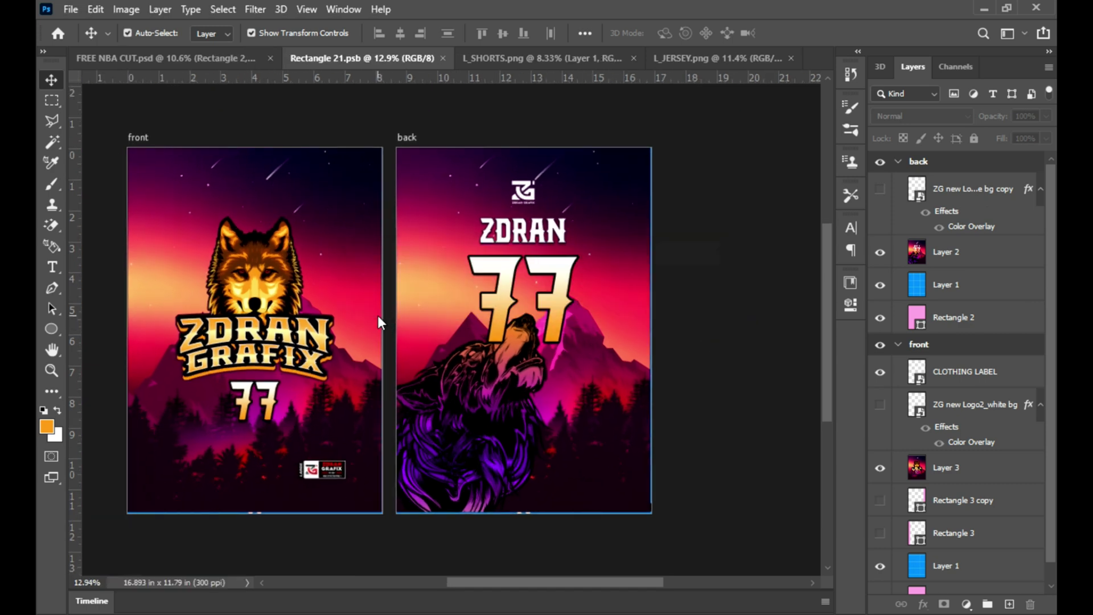
left_click(206, 63)
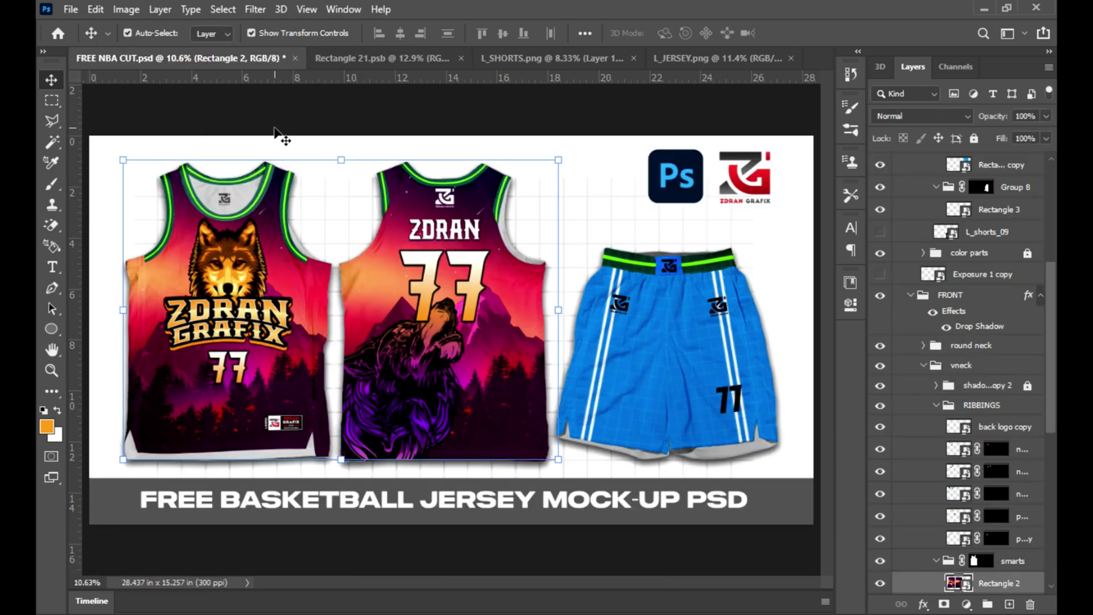
- Hide the round-neck layers in the FRONT group and open the V-neck neckline ribbing smart object
scroll(230, 233, "up", 1)
left_click(296, 188)
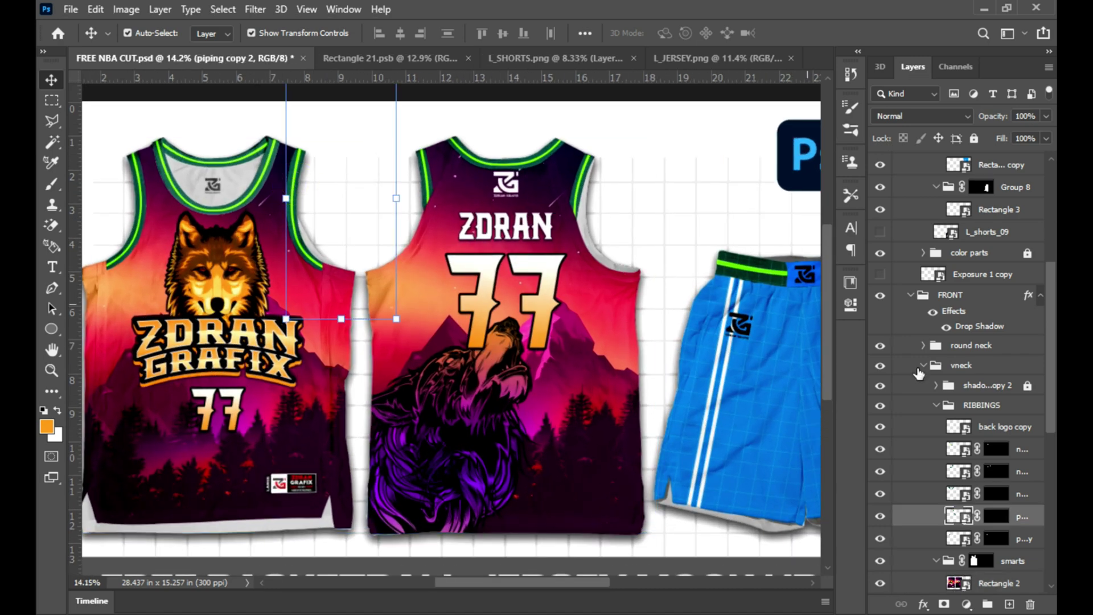
left_click(911, 298)
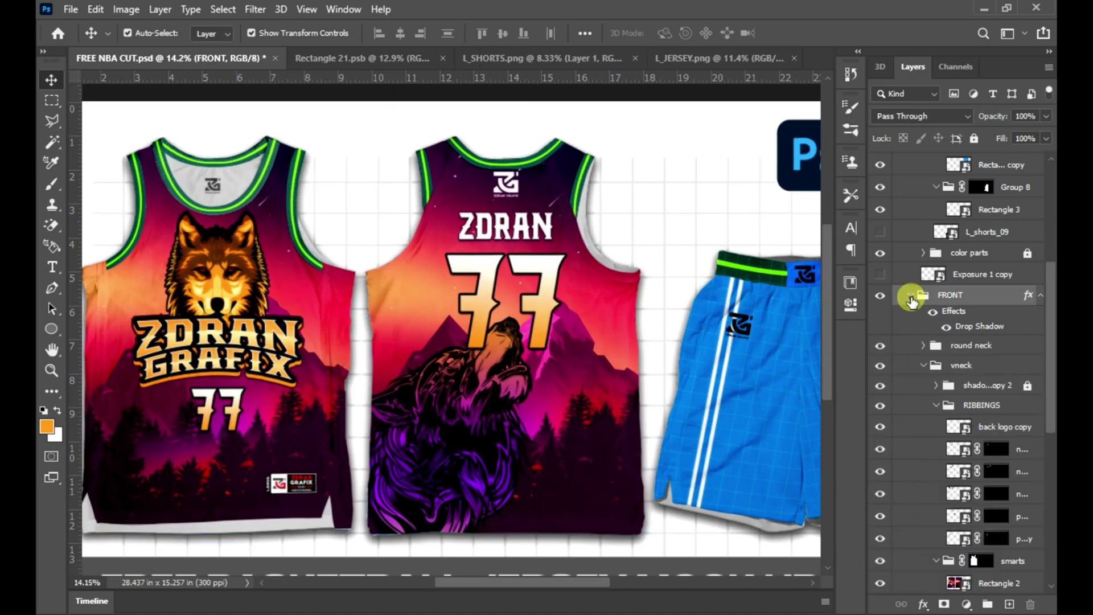
left_click(880, 346)
left_click(922, 365)
left_click(964, 433)
double_click(959, 449)
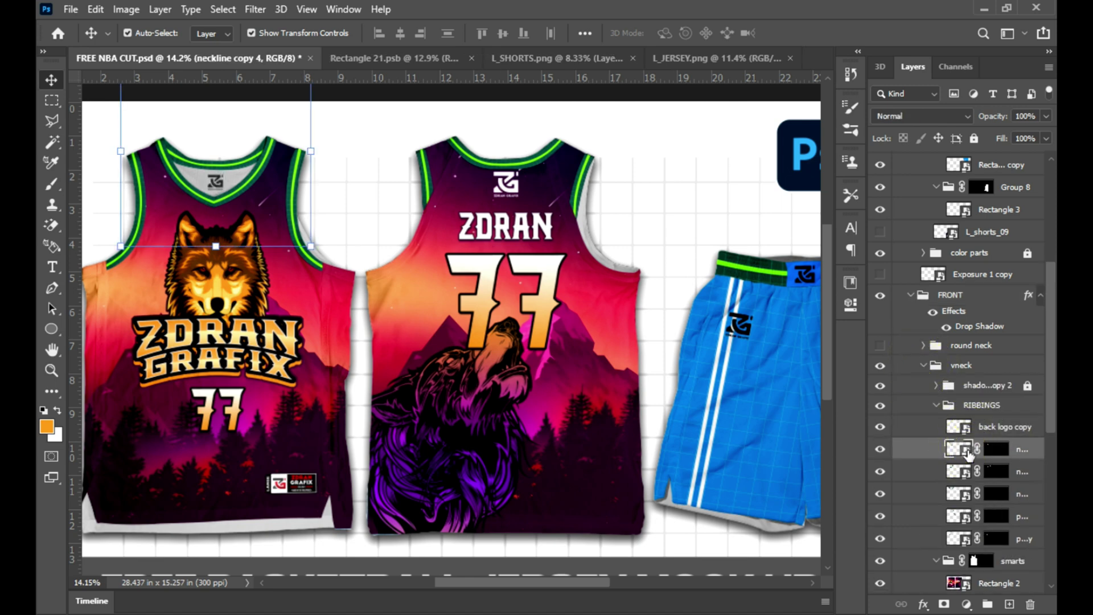
- Place the NECKLINE pattern file into the neckline document at its left end
left_click(589, 419)
left_click(376, 569)
left_click(918, 224)
left_click_drag(520, 608, 454, 329)
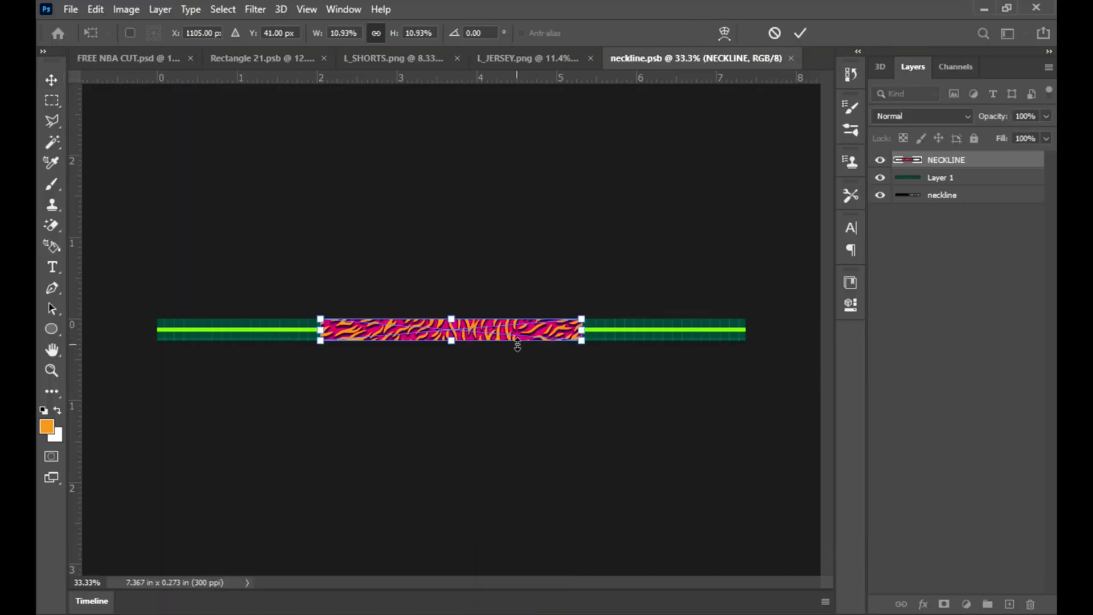
left_click_drag(585, 336, 388, 320)
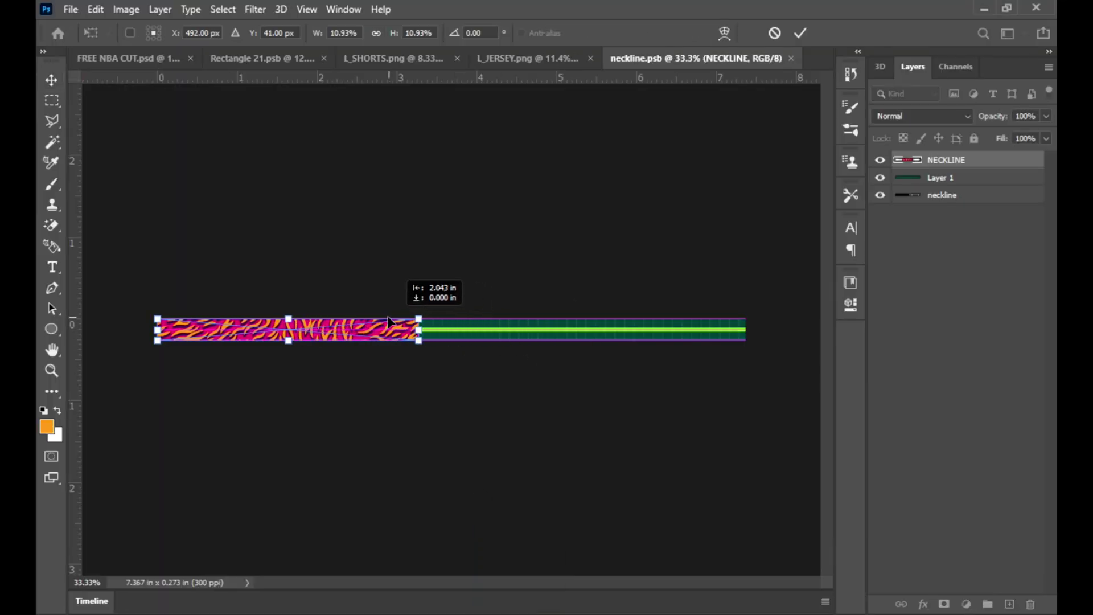
left_click(800, 33)
- Duplicate the NECKLINE pattern, delete the original, and tile the copies along the neckline
scroll(392, 339, "up", 2)
right_click(948, 170)
left_click_drag(948, 159, 758, 347)
scroll(455, 341, "up", 3)
scroll(389, 348, "down", 3)
left_click(359, 329)
key("Delete")
scroll(390, 354, "down", 3)
left_click_drag(516, 329, 669, 339)
left_click(967, 180)
mouse_move(176, 330)
left_mouse_down()
mouse_move(158, 331)
mouse_move(222, 335)
left_mouse_up()
left_click_drag(532, 328, 633, 341)
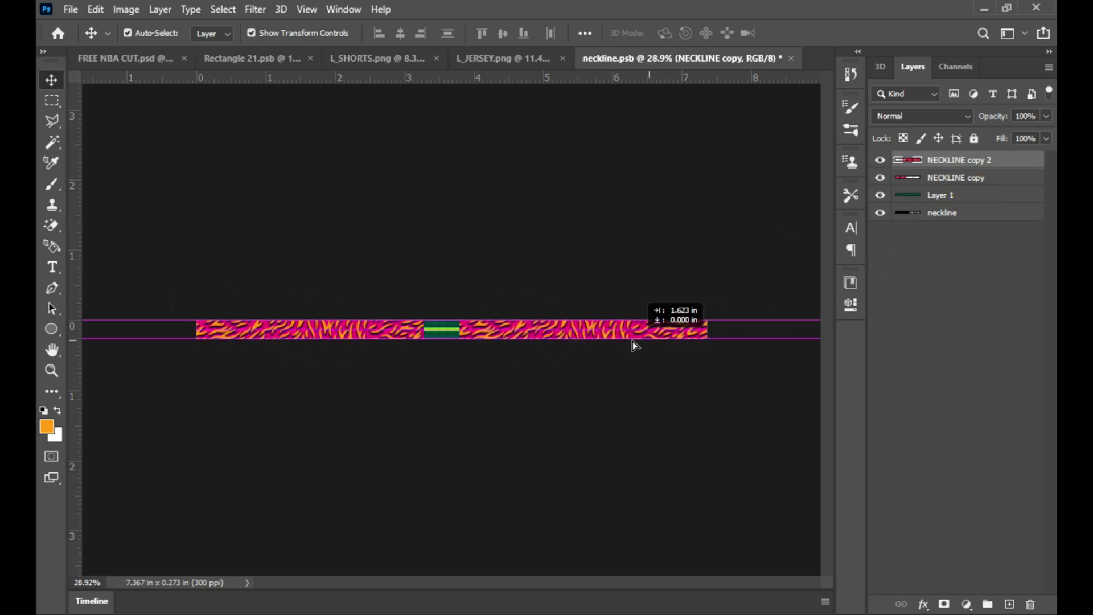
- Butt the NECKLINE pattern copies together so no gap shows between them
scroll(556, 334, "up", 3)
scroll(392, 333, "up", 3)
scroll(399, 330, "up", 2)
left_click_drag(649, 293, 642, 296)
left_click(541, 420)
left_click_drag(441, 344, 451, 348)
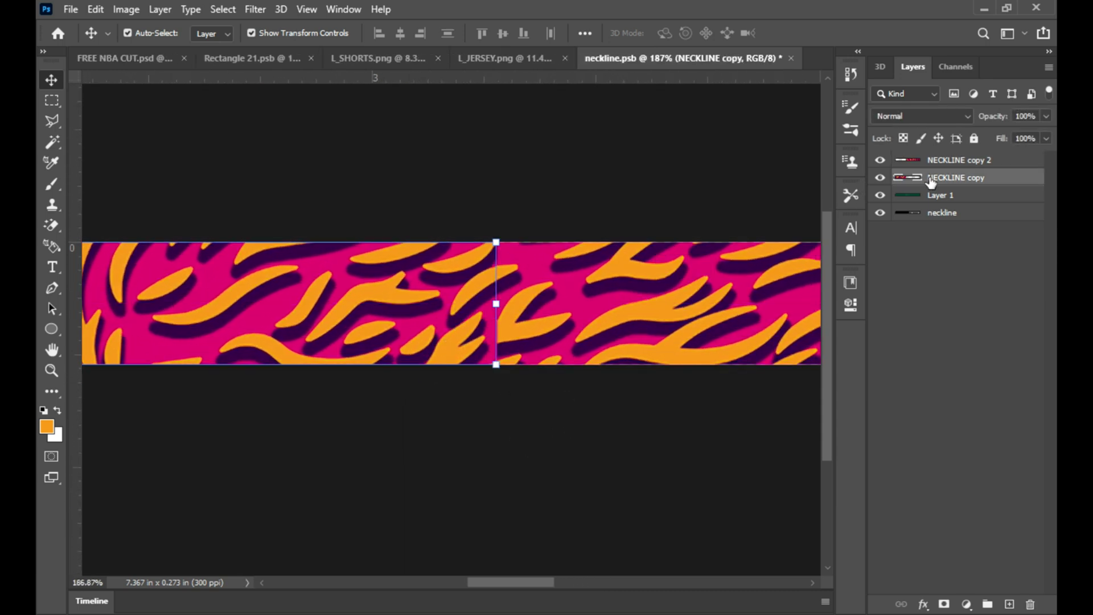
left_click_drag(931, 181, 917, 165)
- Merge the pattern copies into one layer, then save and close the neckline file
left_click(571, 407)
left_click(520, 322)
key("ctrl+e")
scroll(519, 322, "down", 3)
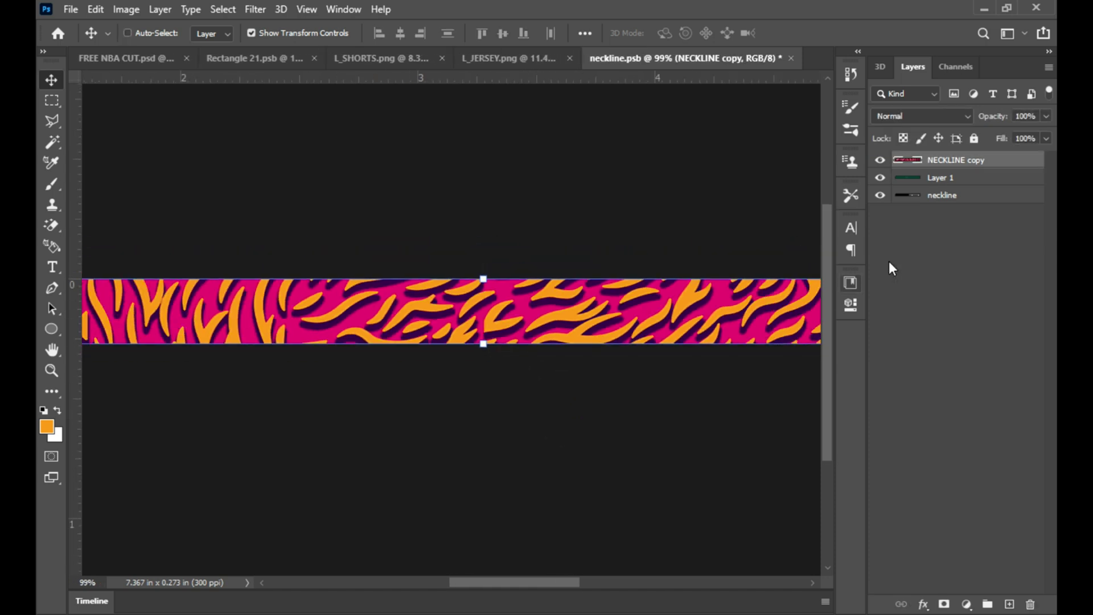
key("ctrl+alt+shift+e")
key("ctrl+e")
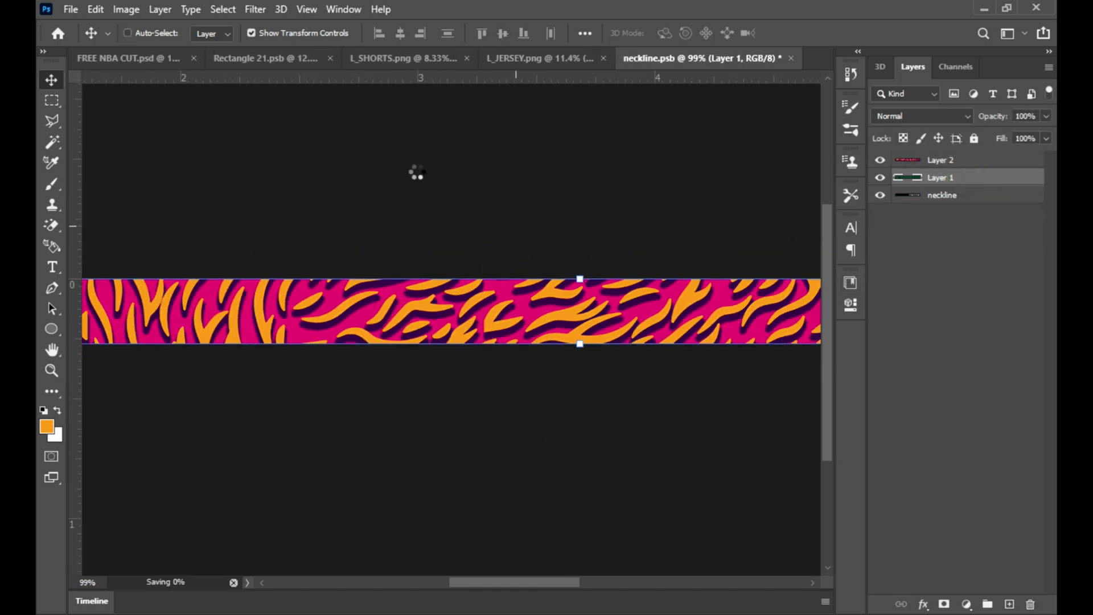
left_click(967, 165)
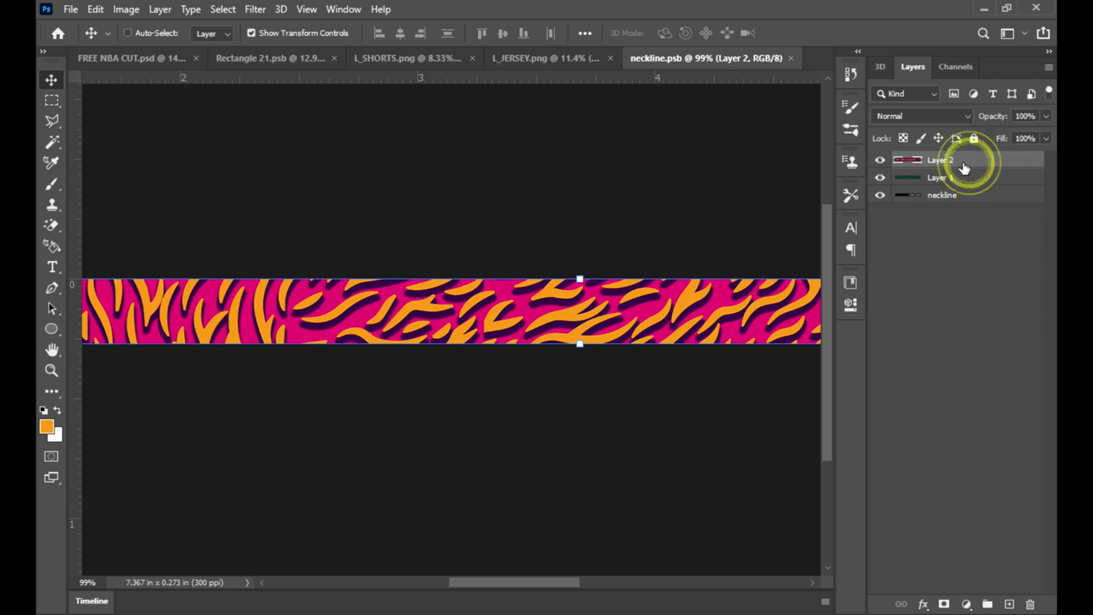
key("ctrl+w")
left_click(291, 174)
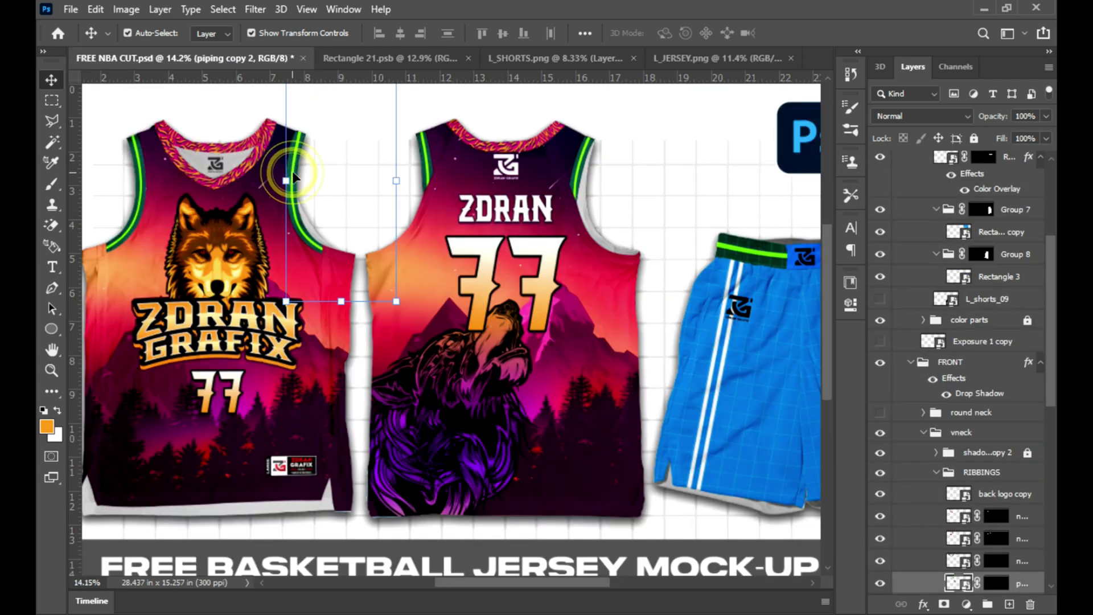
- Paste the tiger pattern into the piping smart object, then save and close it
double_click(958, 584)
key("ctrl+v")
key("ctrl+s")
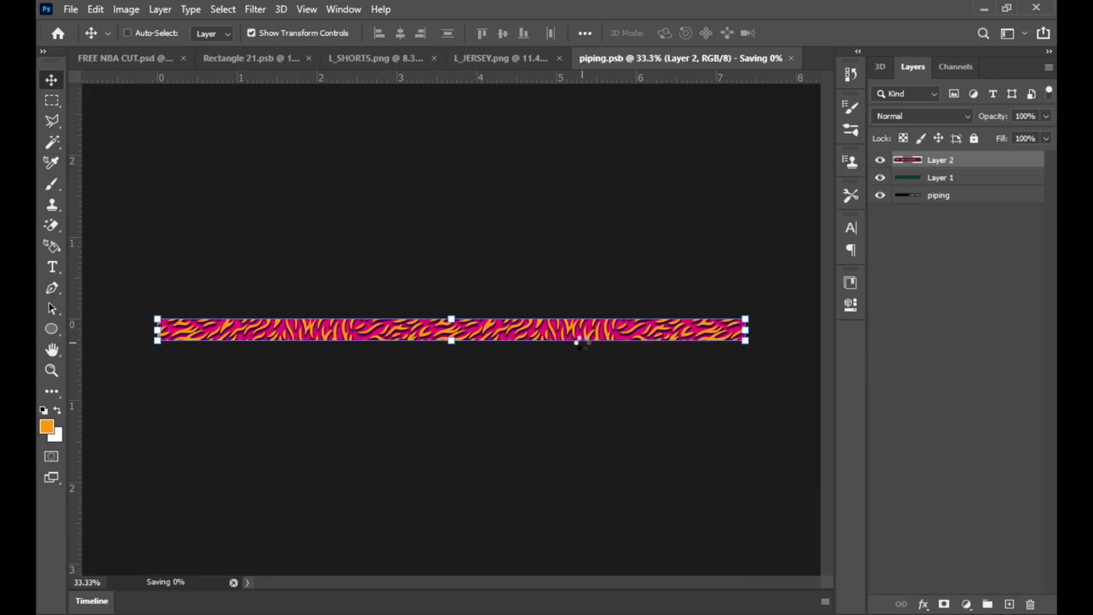
key("ctrl+w")
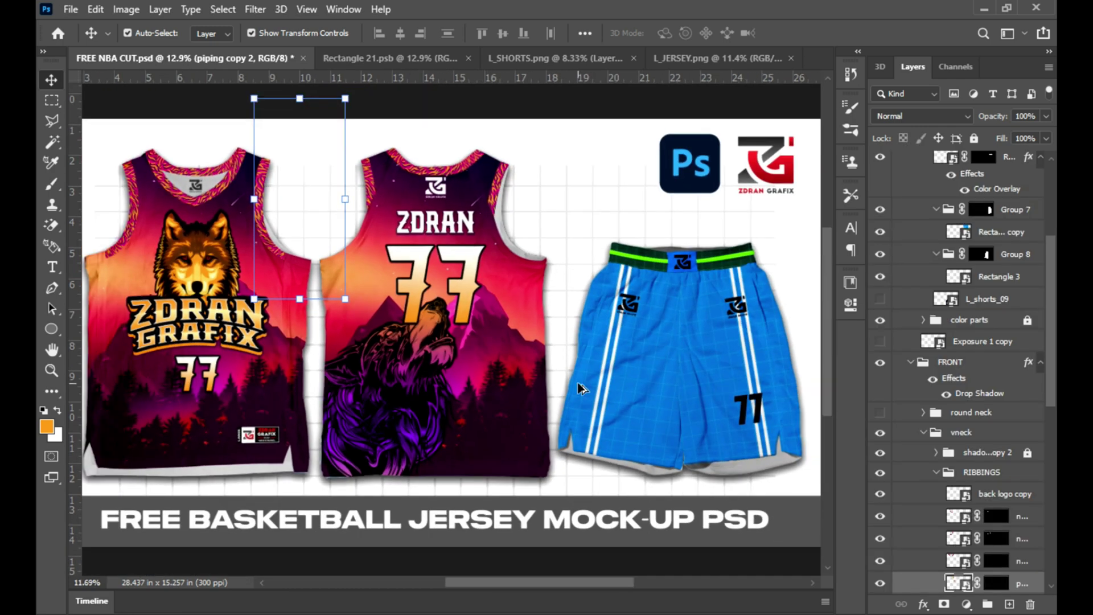
- Compare the jerseys with the round neck toggled, keep it hidden, and fit the mockup in view
left_click(555, 111)
left_click(880, 412)
left_click(880, 412)
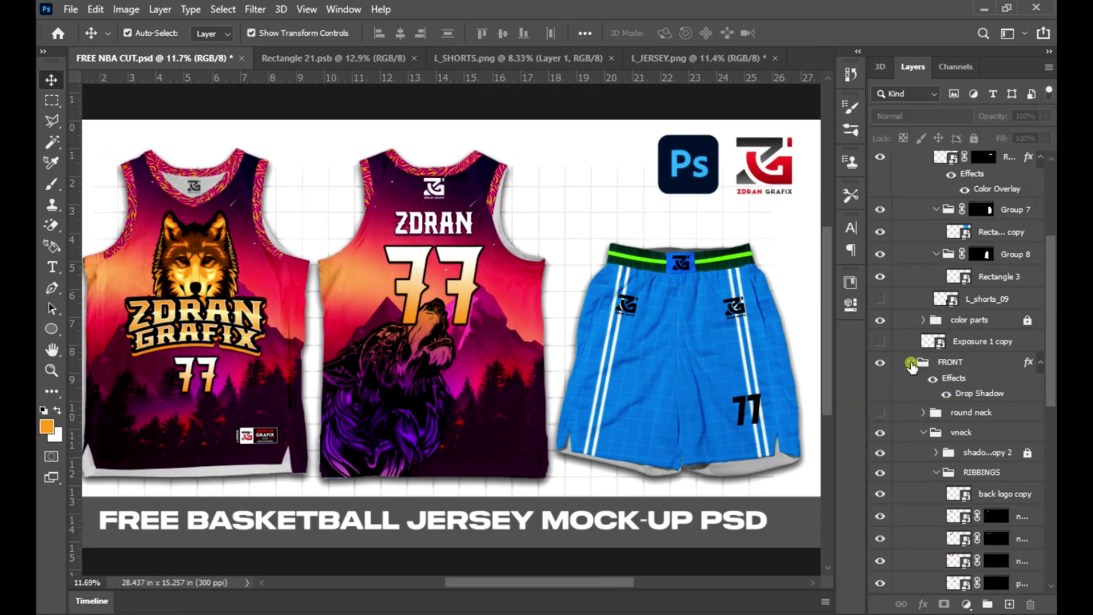
left_click(910, 364)
key("z")
right_click(453, 335)
left_click(495, 340)
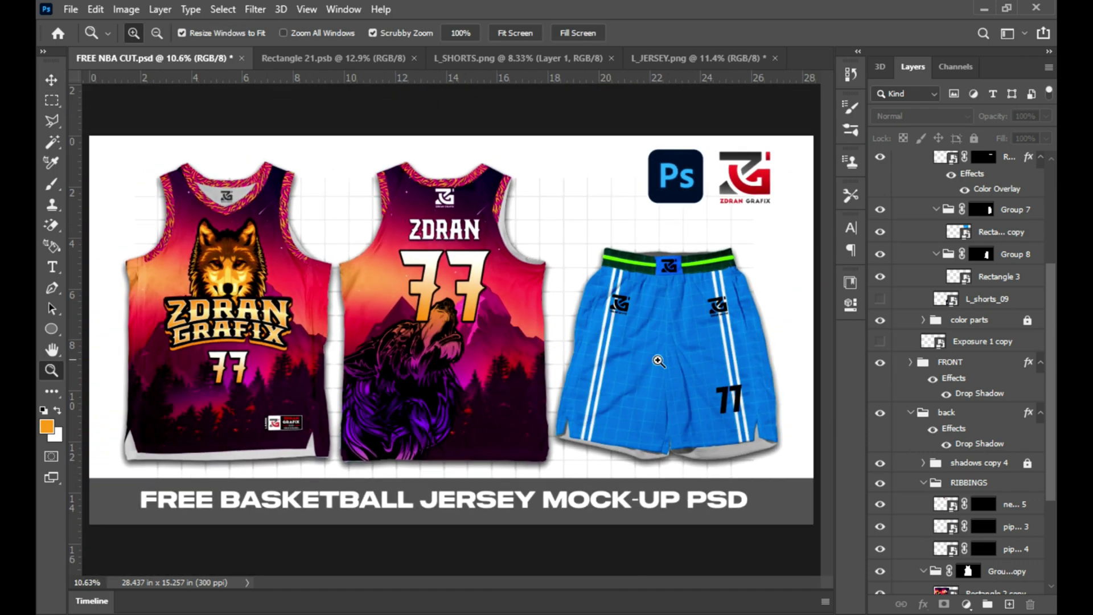
key("v")
- Close the Rectangle 21 artwork file and return to the jersey mockup
left_click(349, 58)
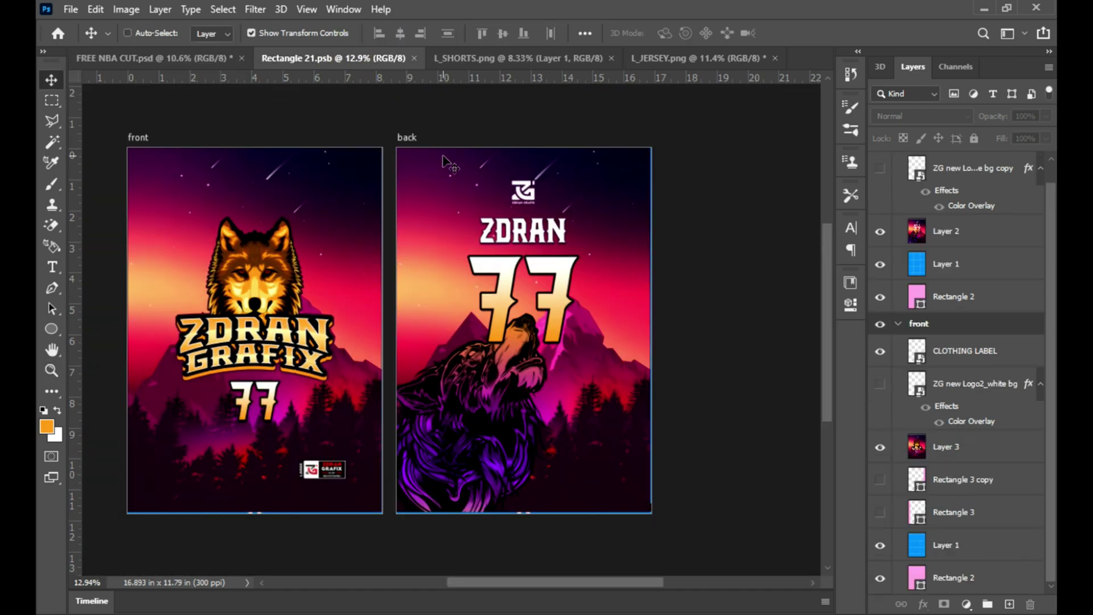
key("ctrl+w")
scroll(428, 170, "up", 2)
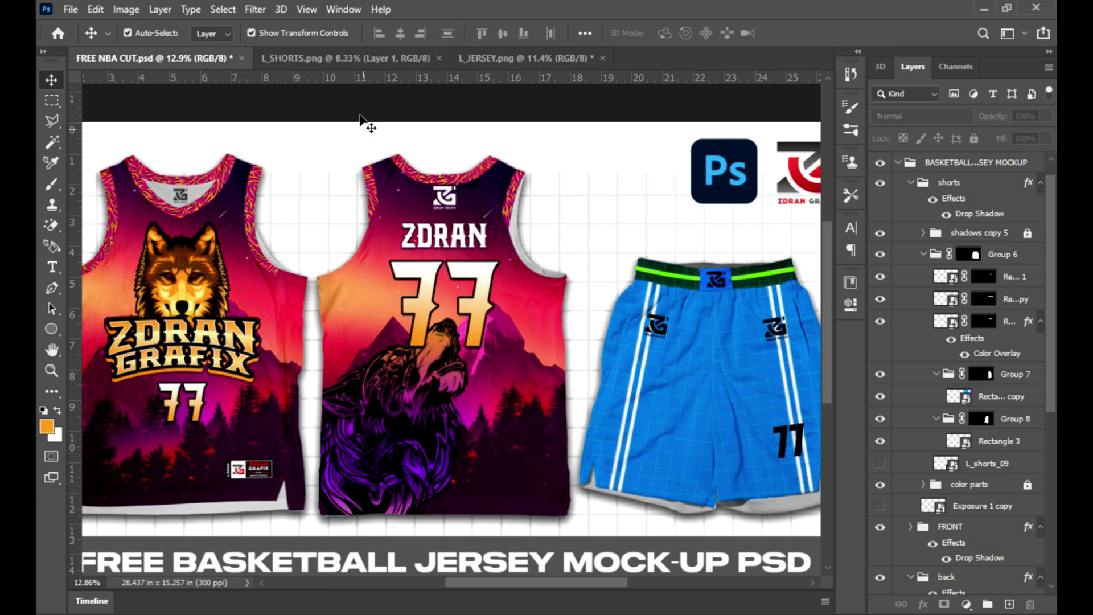
left_click(353, 57)
left_click(209, 56)
- Copy the back jersey artwork layer, stretch it up to the top edge, then save and close
left_click(462, 253)
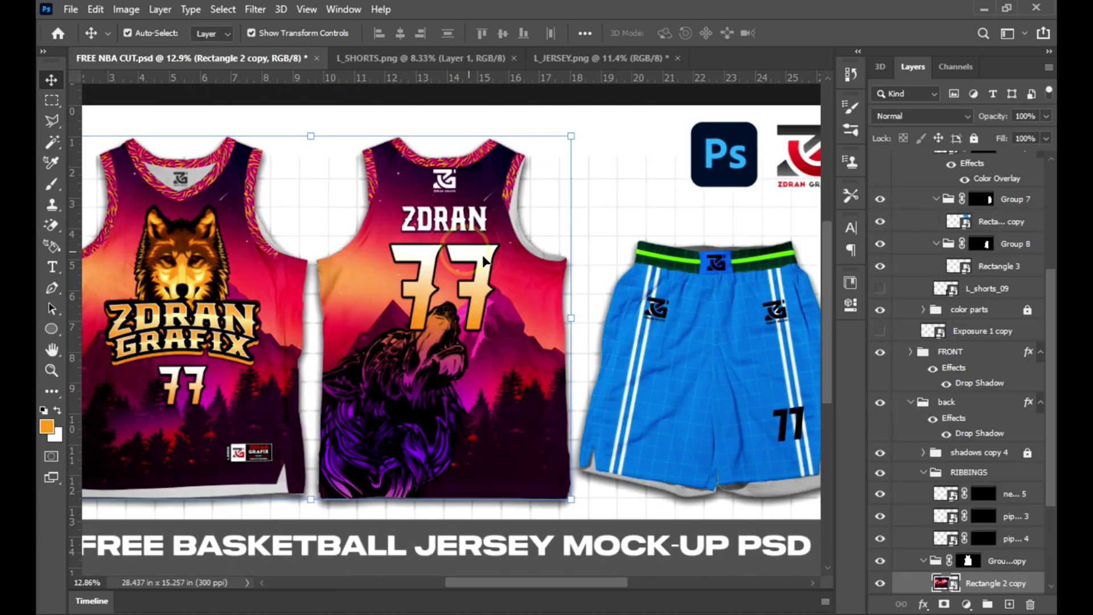
double_click(945, 583)
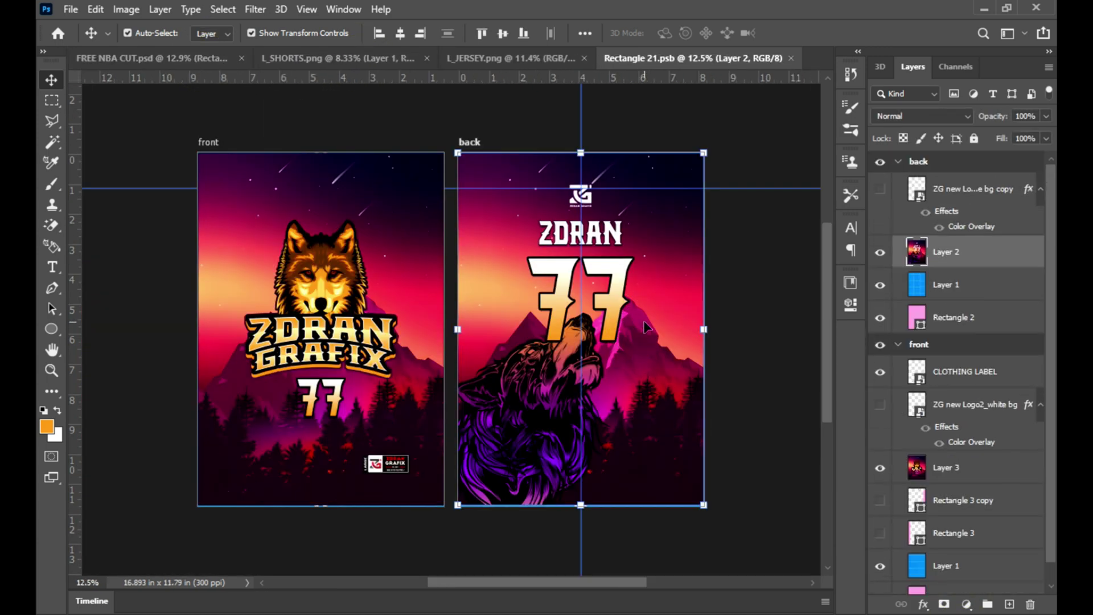
key("shift+Down")
key("shift+Down")
key("shift+Down")
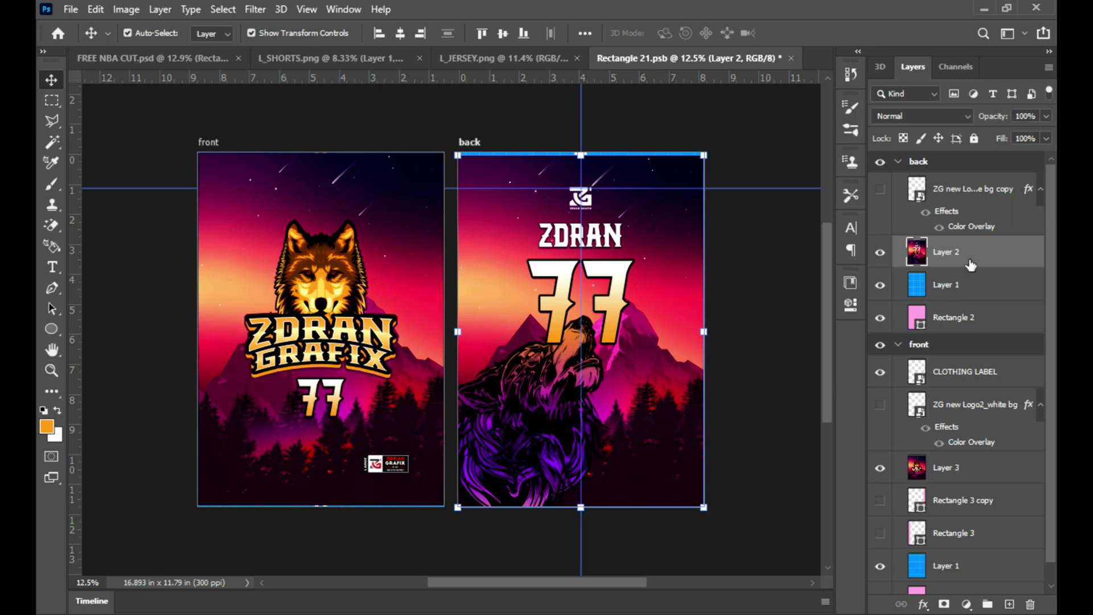
left_click_drag(970, 265, 967, 272)
left_click_drag(582, 158, 582, 149)
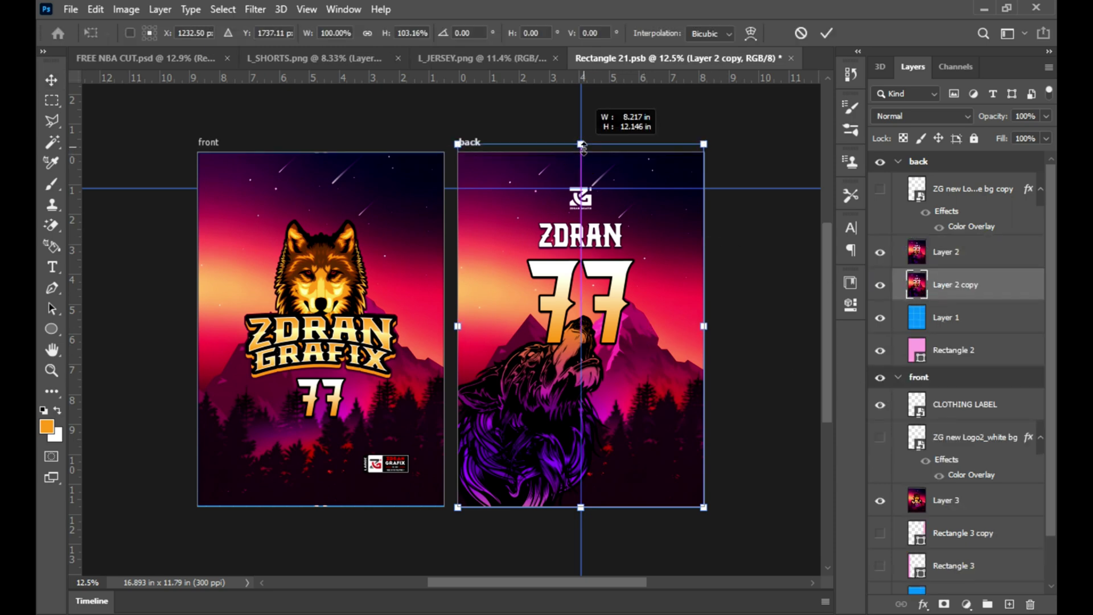
left_click(826, 33)
key("ctrl+s")
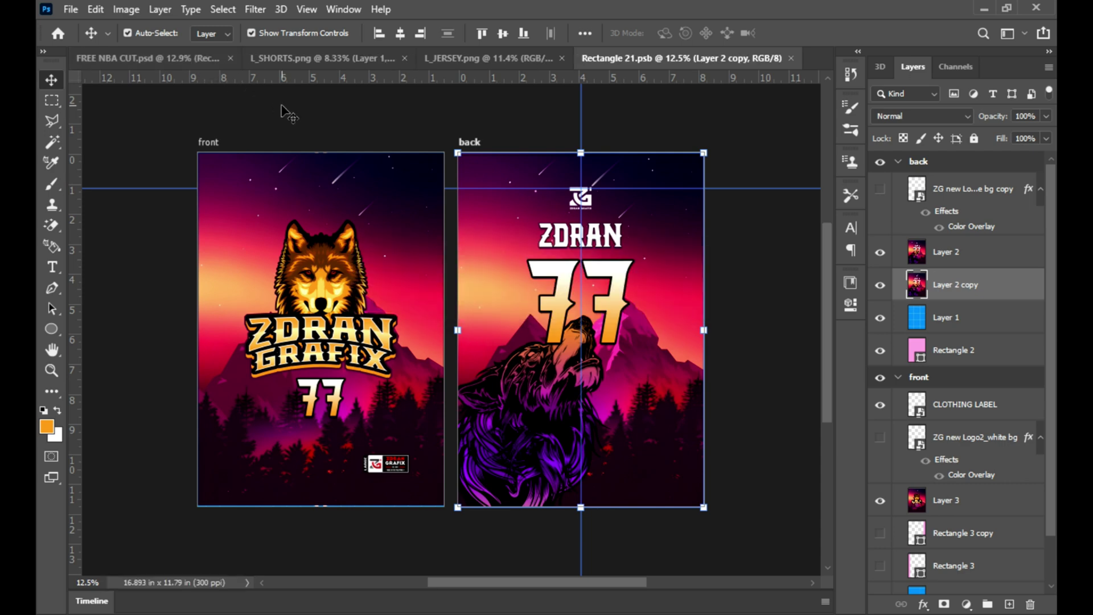
key("ctrl+w")
- Fit the mockup in view and open the Rectangle 3 shorts artwork smart object
key("ctrl+0")
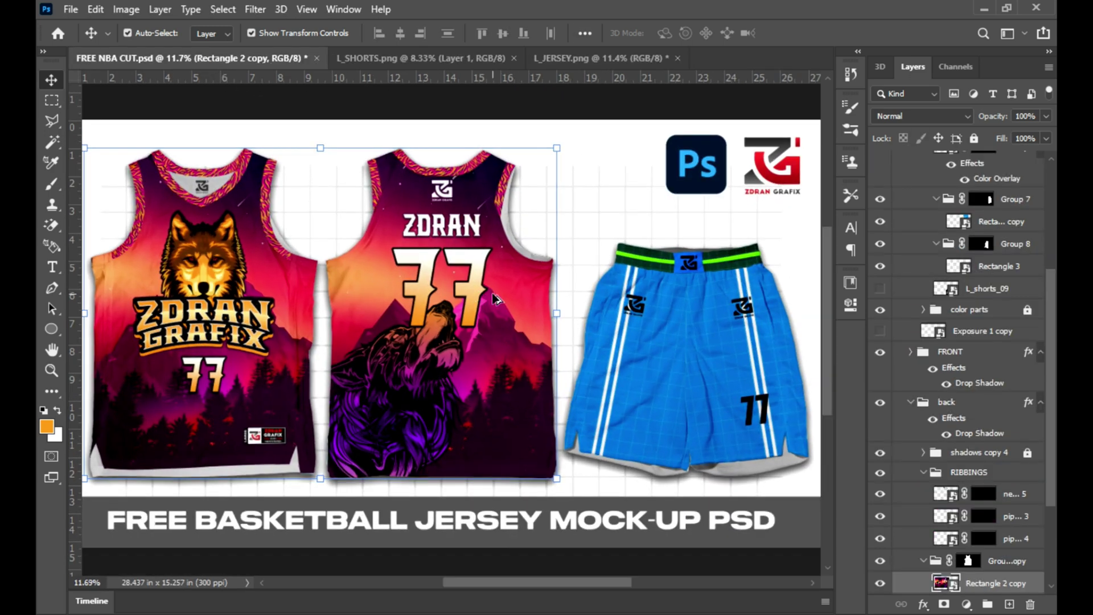
left_click(624, 325)
double_click(962, 268)
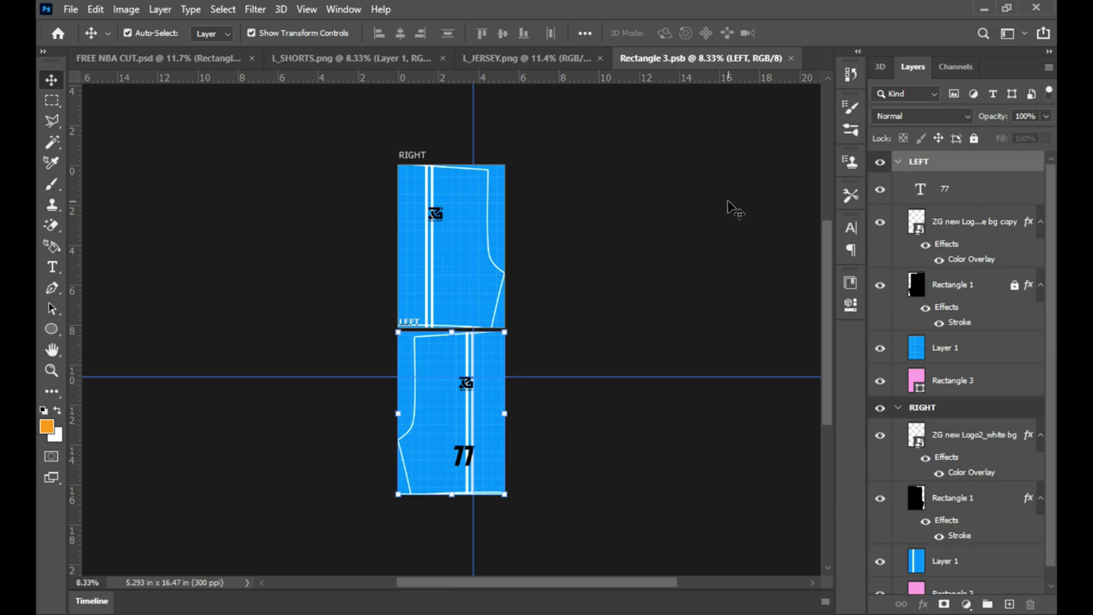
- Close L_JERSEY.png without saving and bring up the L_SHORTS.png artwork
left_click(369, 58)
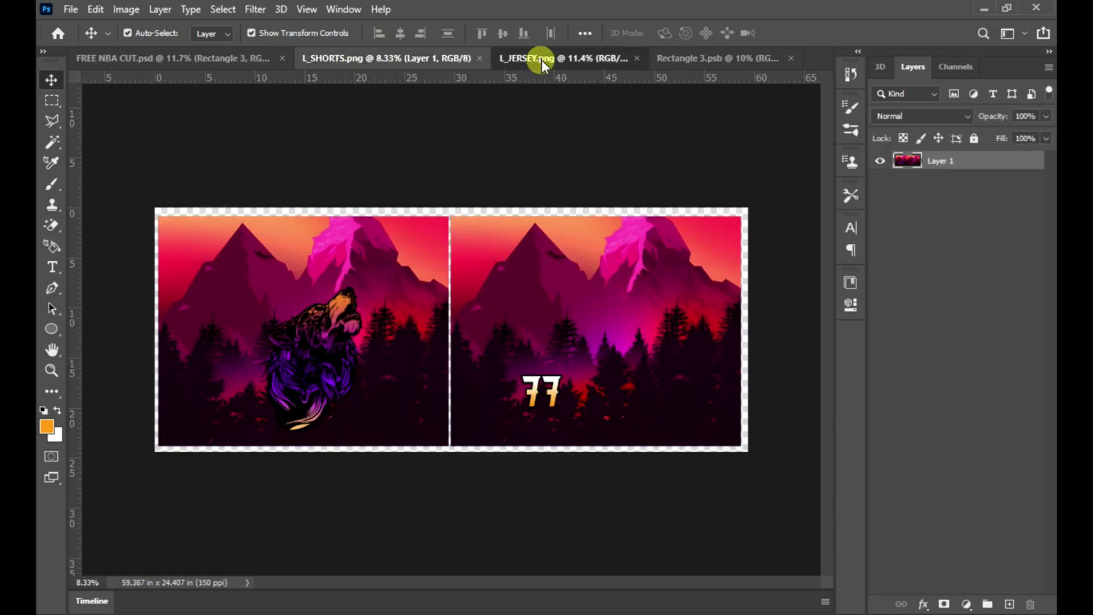
left_click(542, 58)
key("ctrl+w")
left_click(537, 242)
left_click(395, 58)
- Cut the left half of L_SHORTS.png to its own layer and drag it into Rectangle 3.psb
key("m")
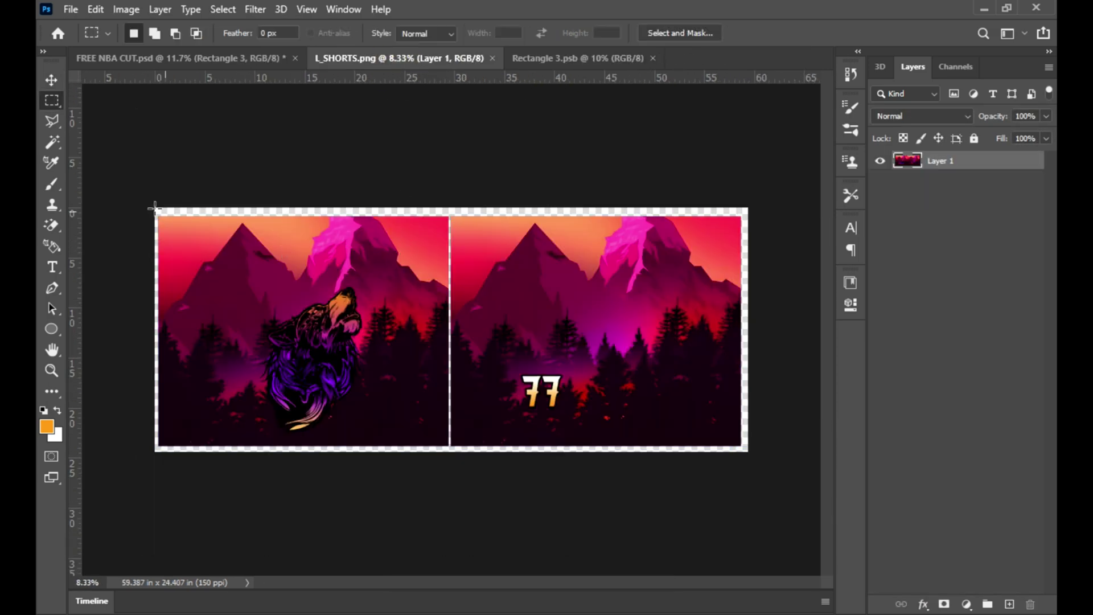
left_click_drag(155, 208, 448, 486)
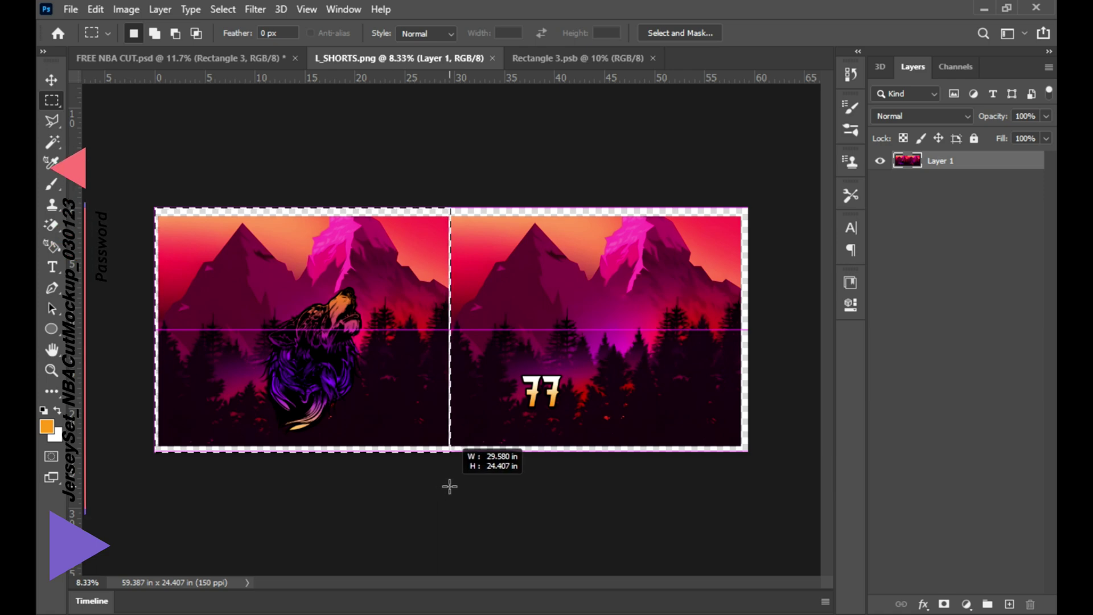
scroll(425, 456, "up", 4)
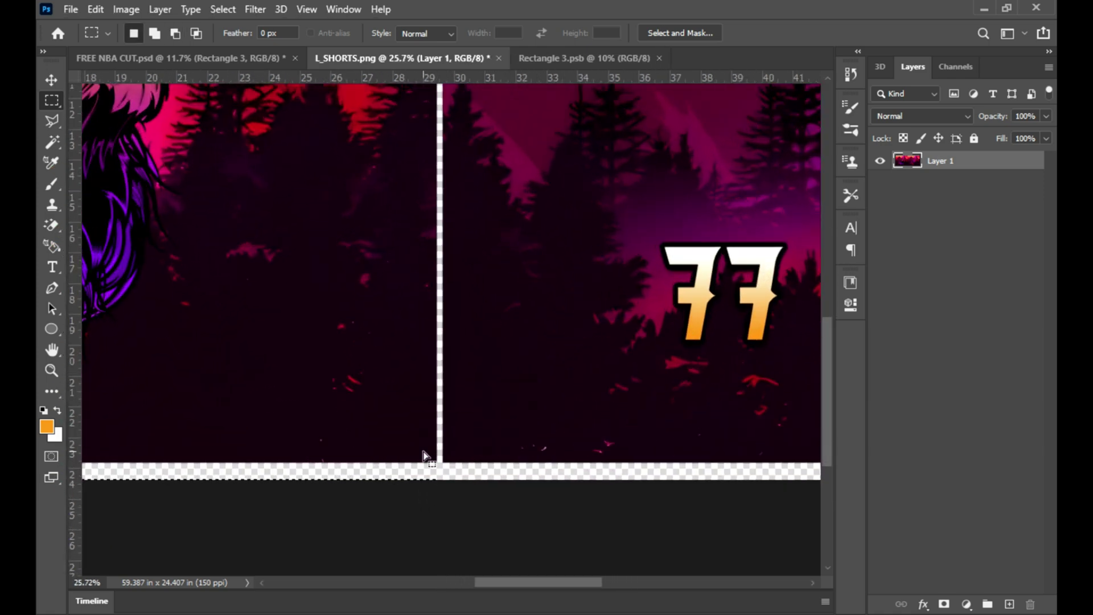
key("ctrl+x")
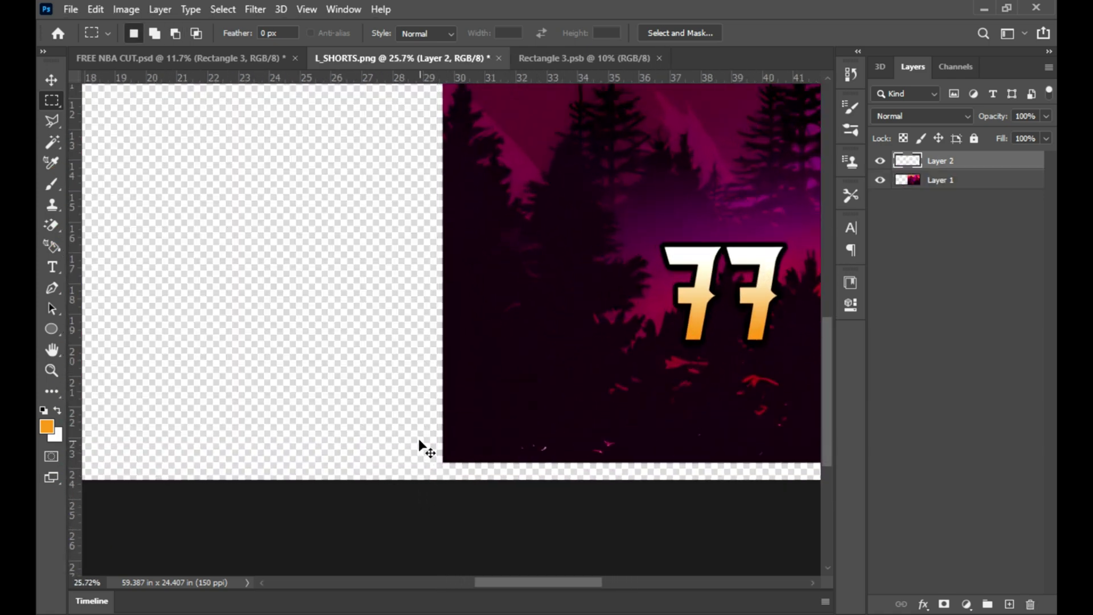
key("ctrl+v")
scroll(622, 500, "down", 3)
key("v")
mouse_move(512, 267)
left_mouse_down()
mouse_move(535, 70)
mouse_move(483, 223)
left_mouse_up()
- Scale the dropped wolf artwork to fit over the RIGHT shorts panel
key("ctrl+t")
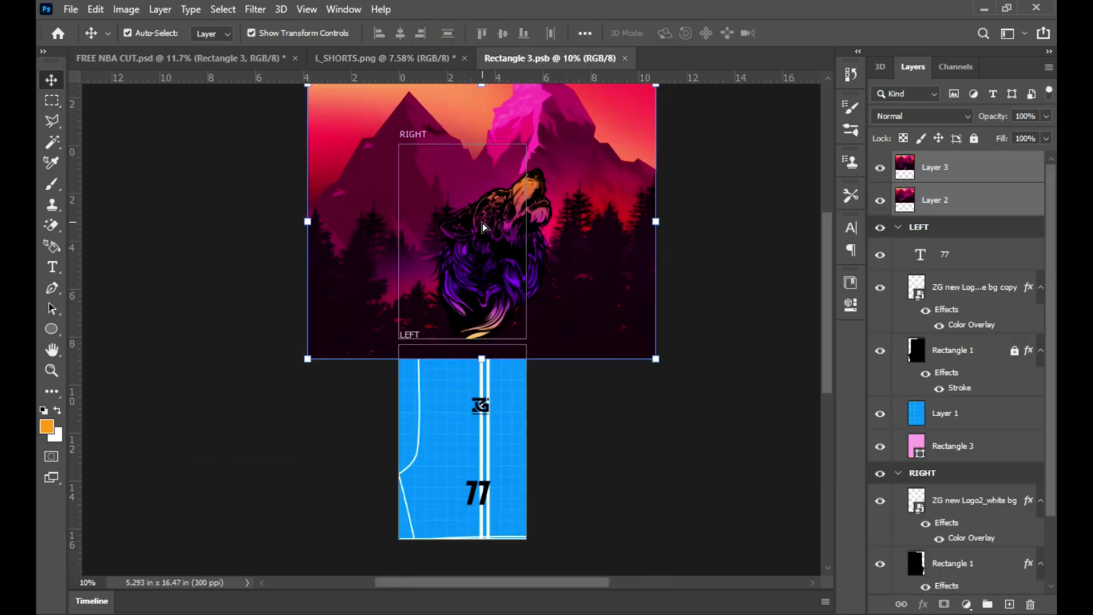
left_click_drag(592, 337, 651, 353)
left_click(801, 32)
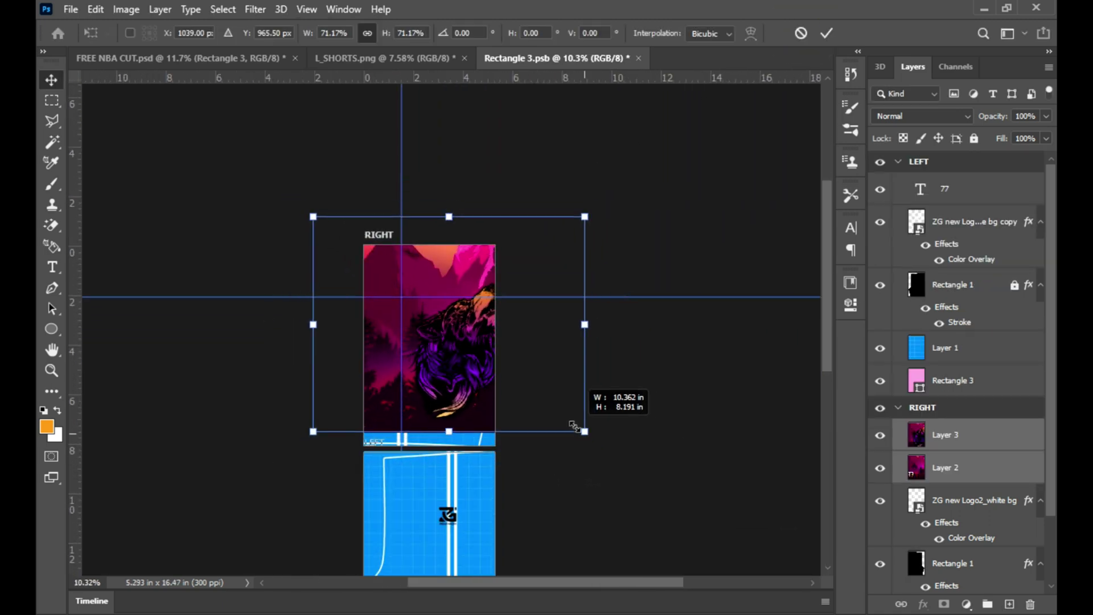
left_click_drag(628, 466, 571, 432)
left_click_drag(456, 366, 388, 366)
mouse_move(495, 431)
left_mouse_down()
mouse_move(501, 440)
mouse_move(466, 424)
left_mouse_up()
left_click(826, 32)
scroll(602, 258, "down", 3)
scroll(602, 258, "down", 3)
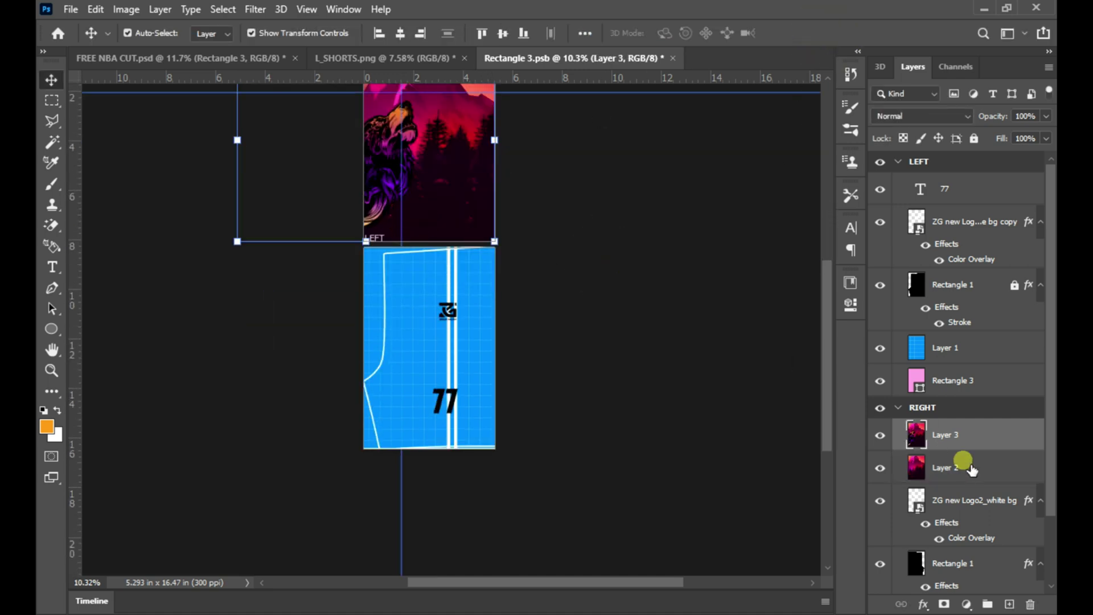
- Move Layer 2 into the LEFT group and align the mountain artwork over the left panel
left_click_drag(970, 468, 945, 285)
left_click(639, 308)
left_click(416, 378)
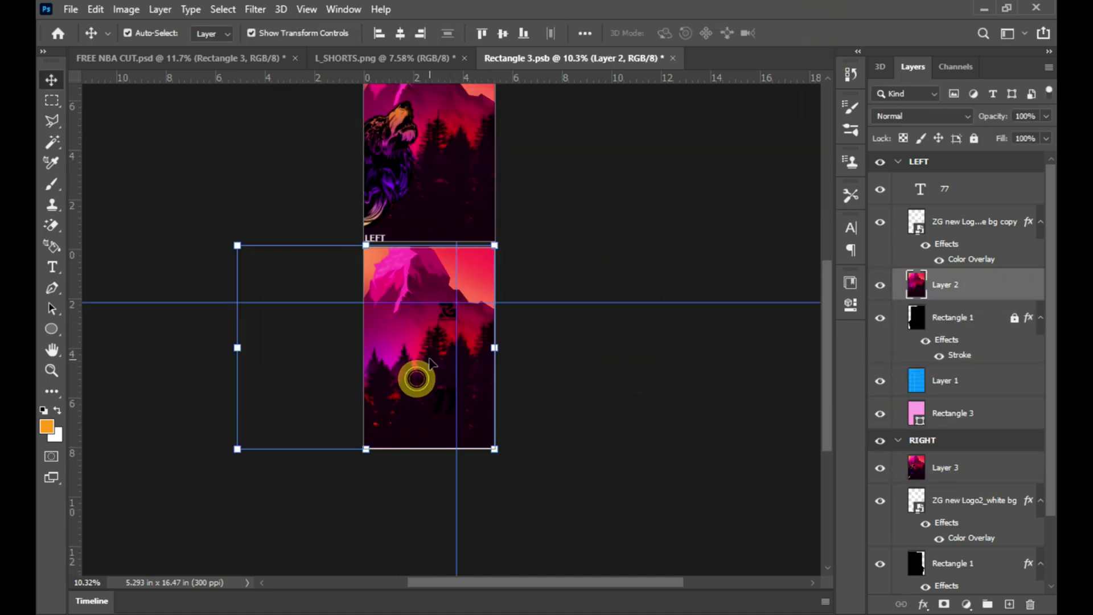
left_click_drag(431, 362, 538, 357)
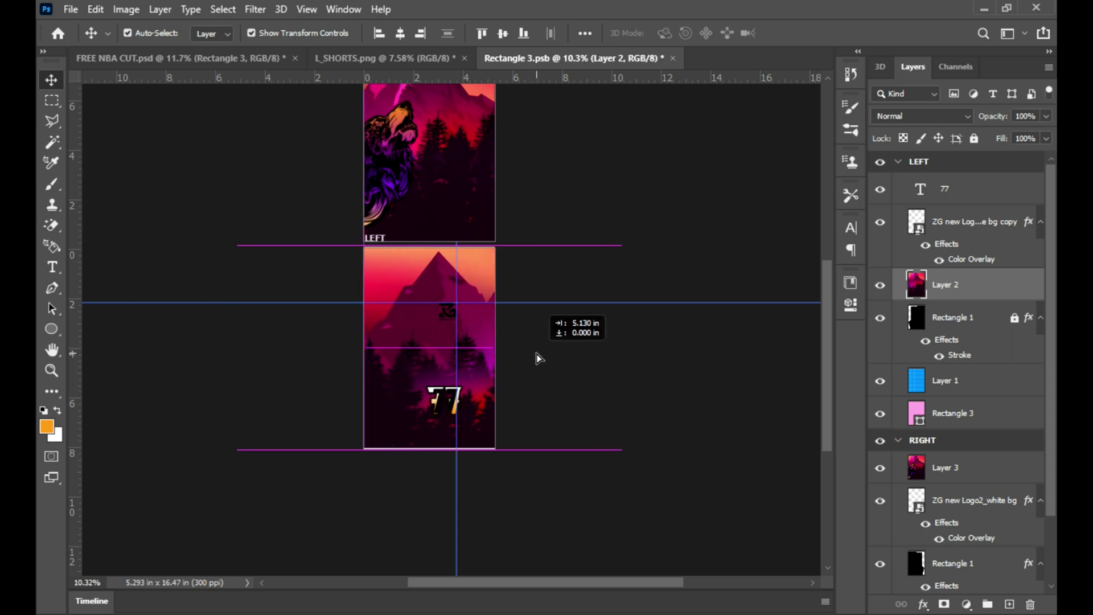
left_click(936, 222)
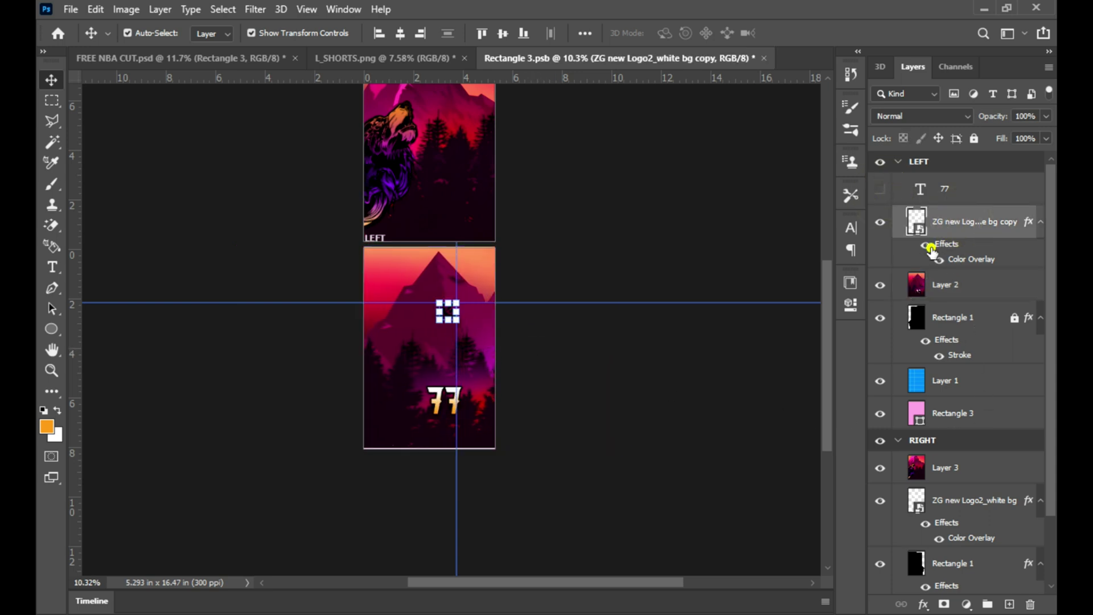
left_click(610, 378)
scroll(569, 342, "up", 3)
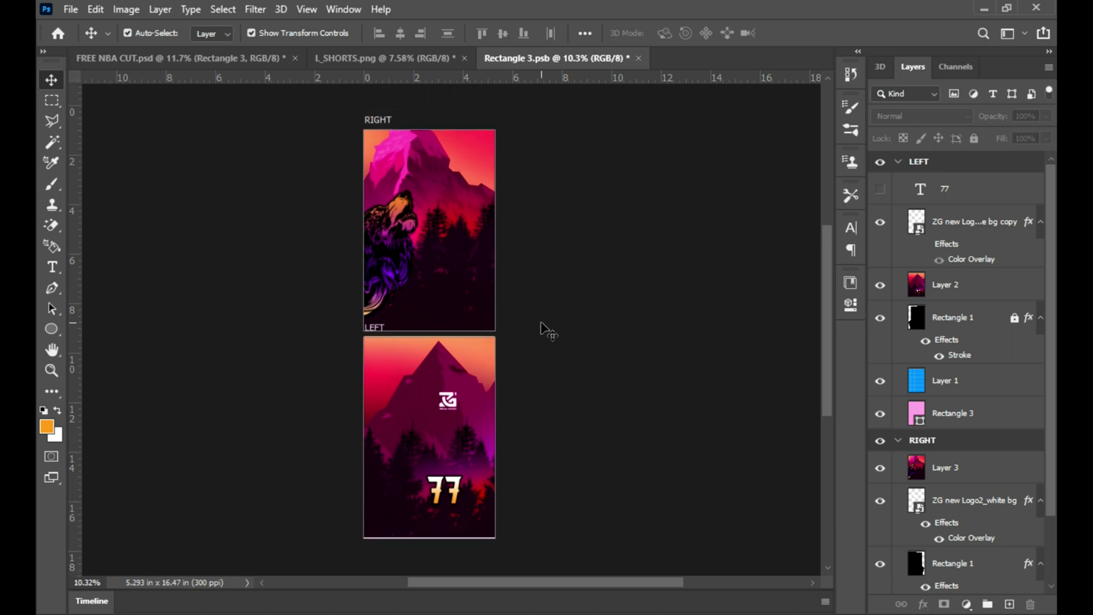
left_click(465, 315)
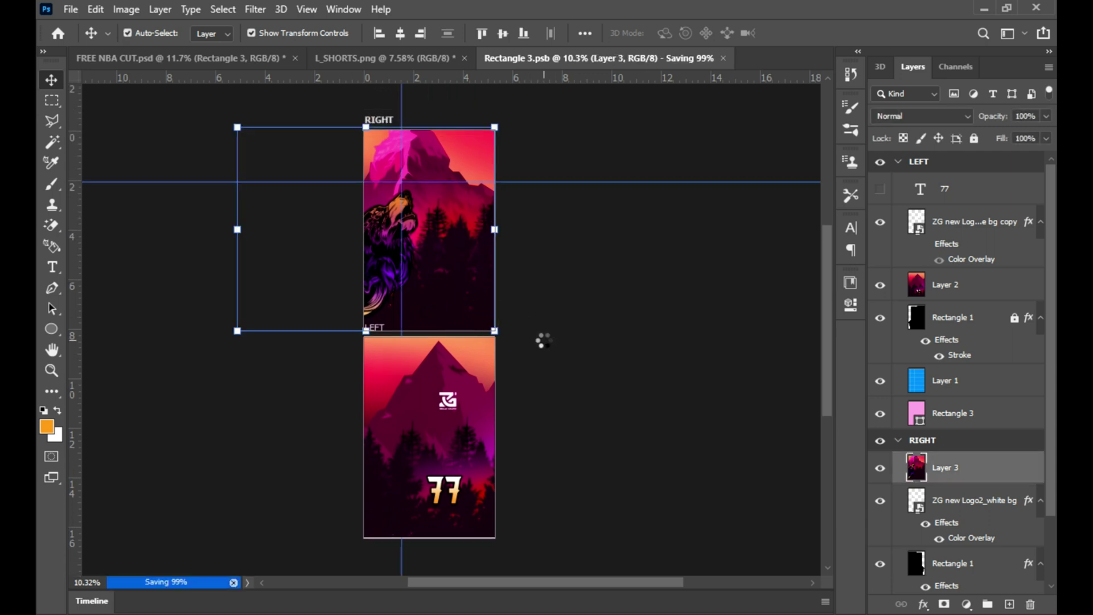
left_click(219, 59)
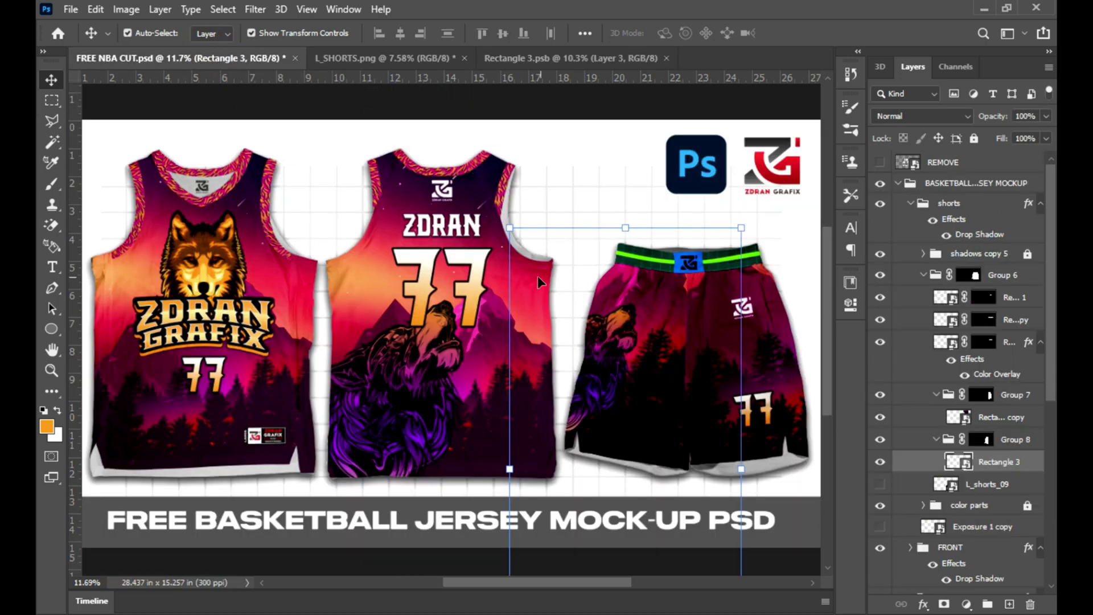
- Open the shorts waistband smart object and undo a trial pattern paste
left_click(729, 275)
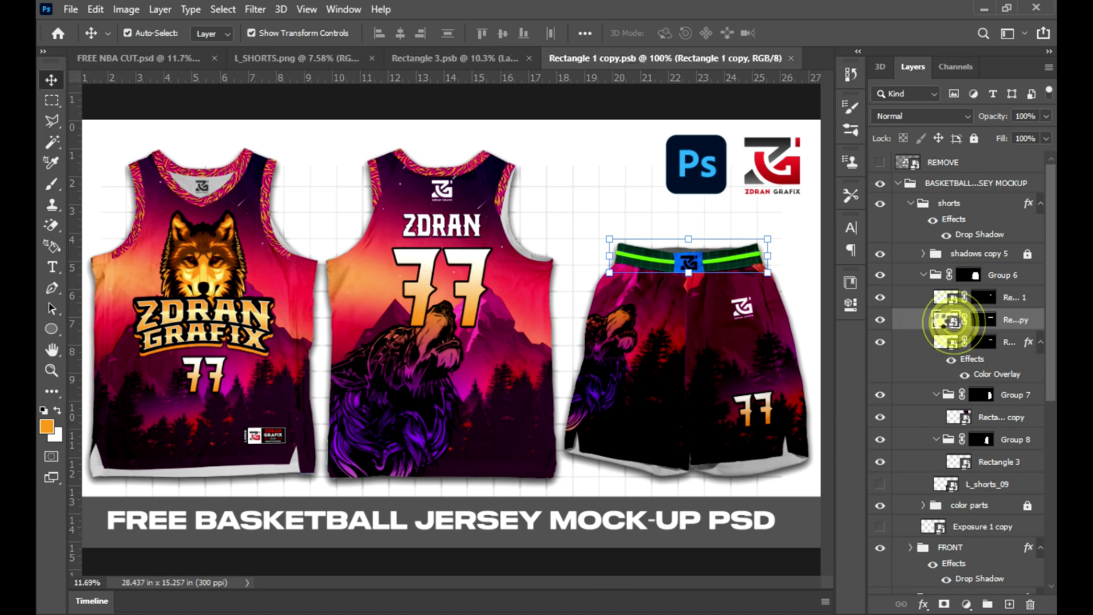
double_click(949, 319)
left_click(484, 62)
key("ctrl+w")
key("ctrl+v")
key("ctrl+minus")
key("ctrl+z")
- Place the NECKLINE tiger pattern over the waistband, then save and close the smart object
left_click(384, 571)
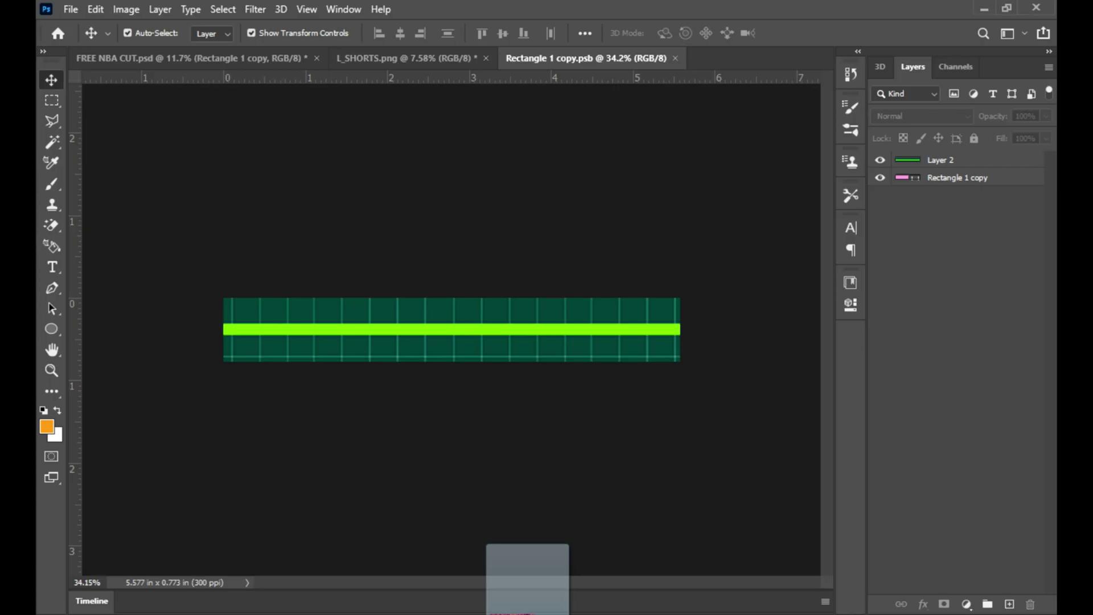
mouse_move(552, 552)
left_mouse_down()
mouse_move(493, 366)
mouse_move(464, 365)
left_mouse_up()
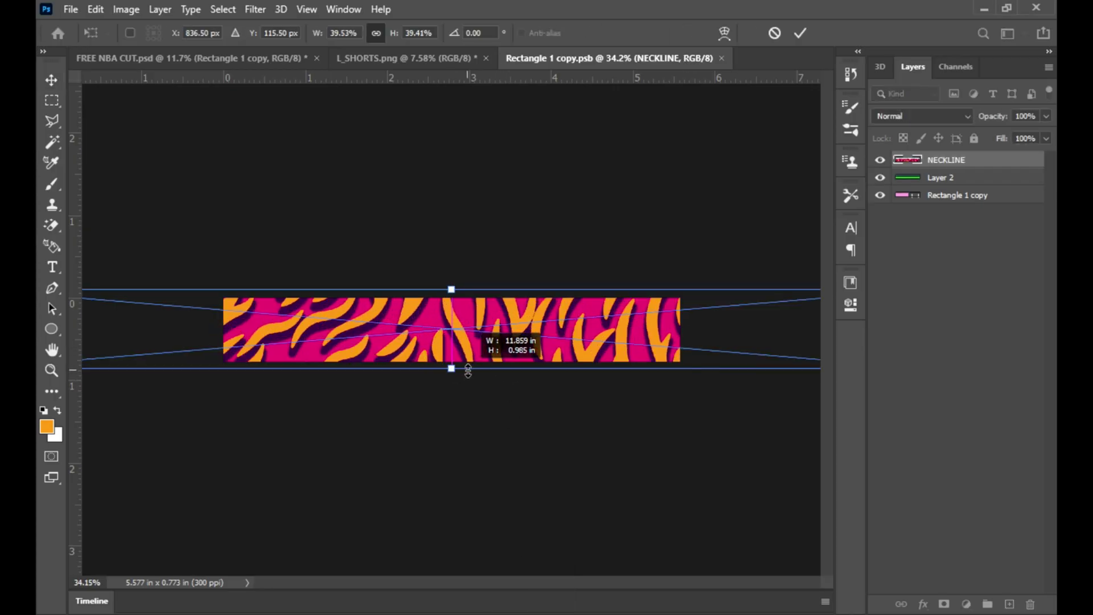
left_click(797, 33)
key("ctrl+s")
key("ctrl+w")
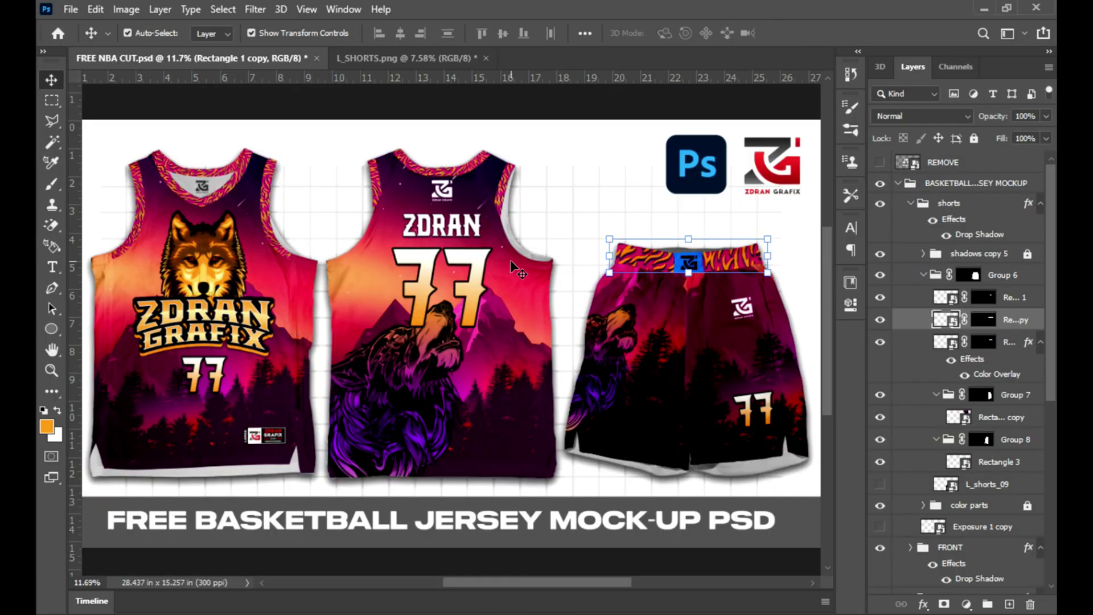
- Check the updated shorts in the mockup and open the Rectangle 1 waistband logo smart object
scroll(507, 253, "down", 2)
left_click(797, 333)
scroll(594, 301, "up", 3)
left_click(931, 293)
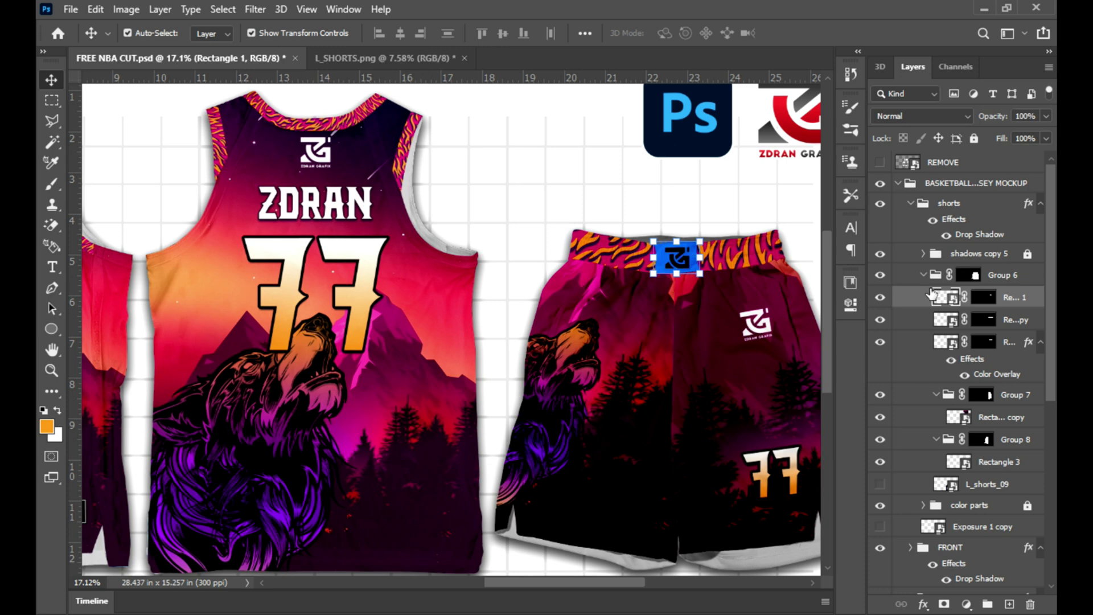
double_click(950, 297)
- Fill the logo patch rectangle orange (#ff951e), turn the logo white, and save
left_click(880, 189)
double_click(910, 190)
left_click(46, 427)
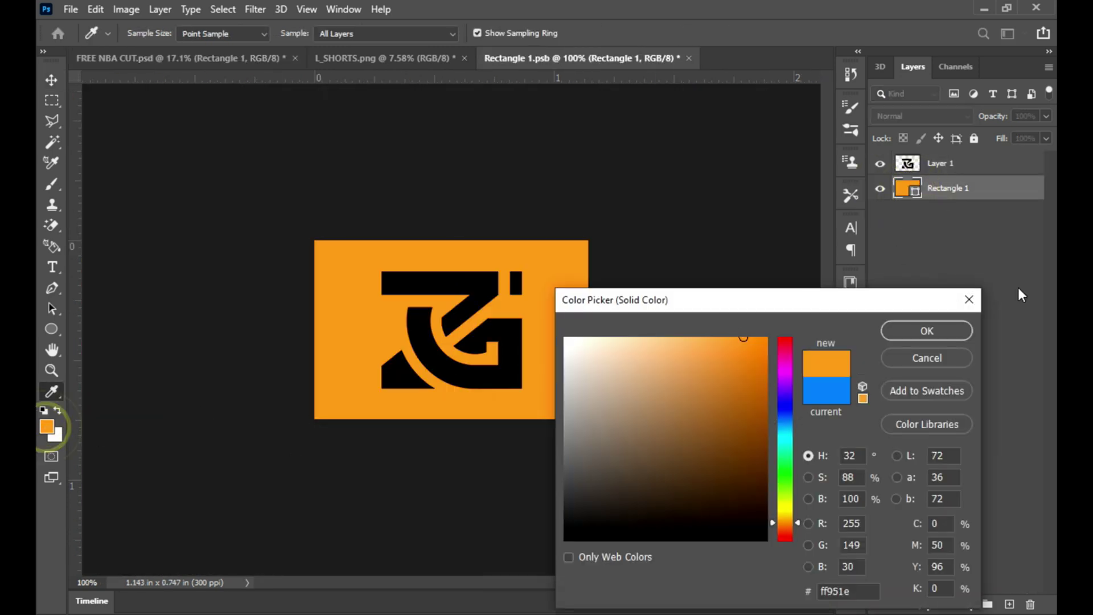
left_click(952, 329)
left_click(938, 171)
key("ctrl+shift+BackSpace")
key("ctrl+s")
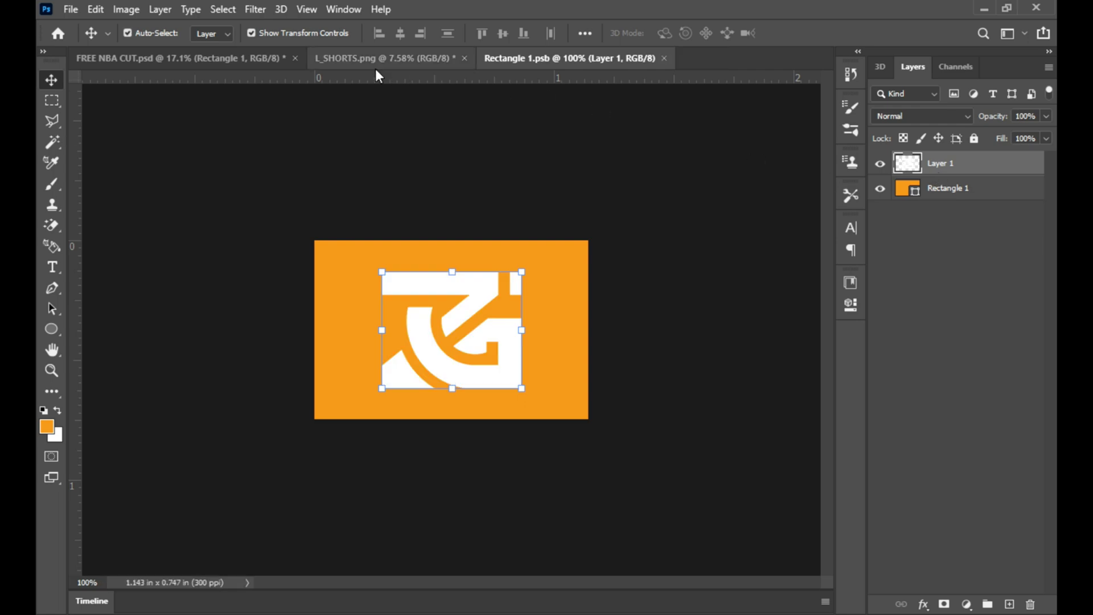
- Fit and save the mockup, then close the logo smart object document
left_click(235, 60)
key("z")
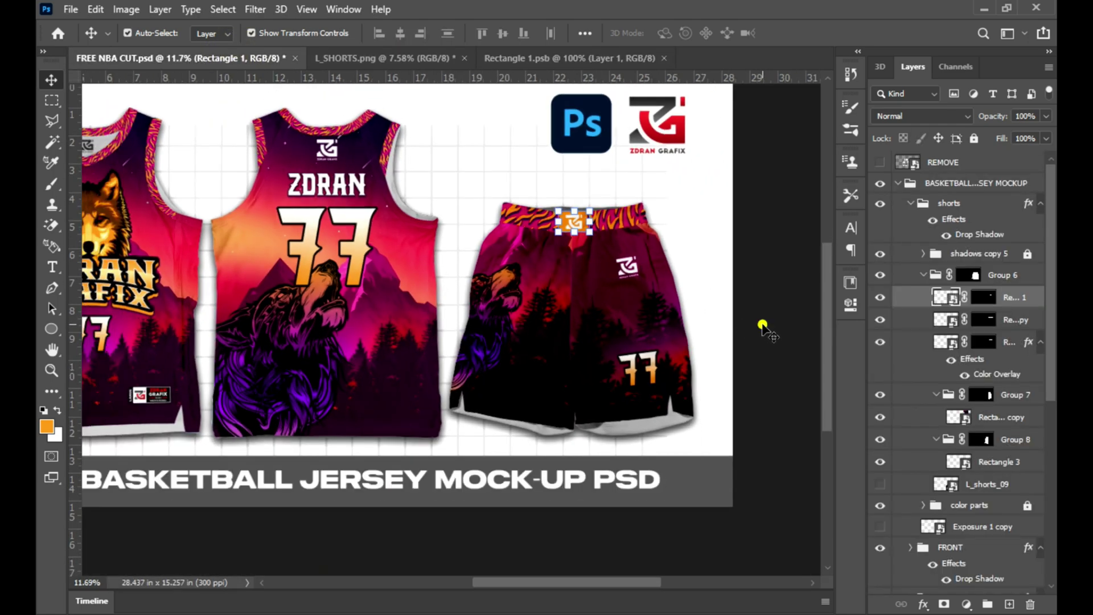
right_click(624, 284)
left_click(624, 284)
key("ctrl+s")
left_click(501, 58)
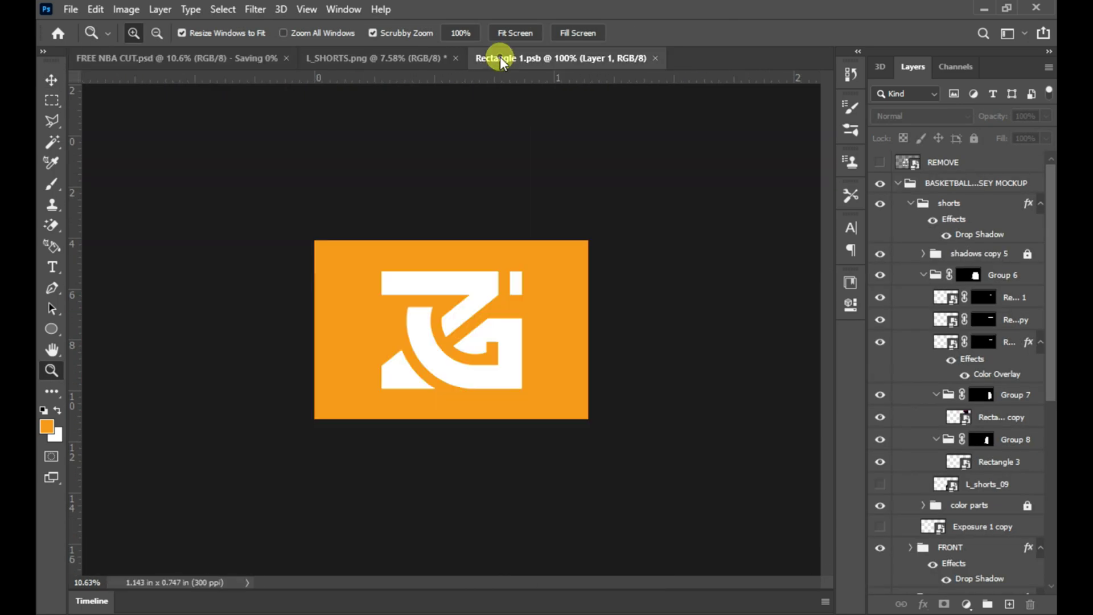
key("ctrl+w")
left_click(406, 64)
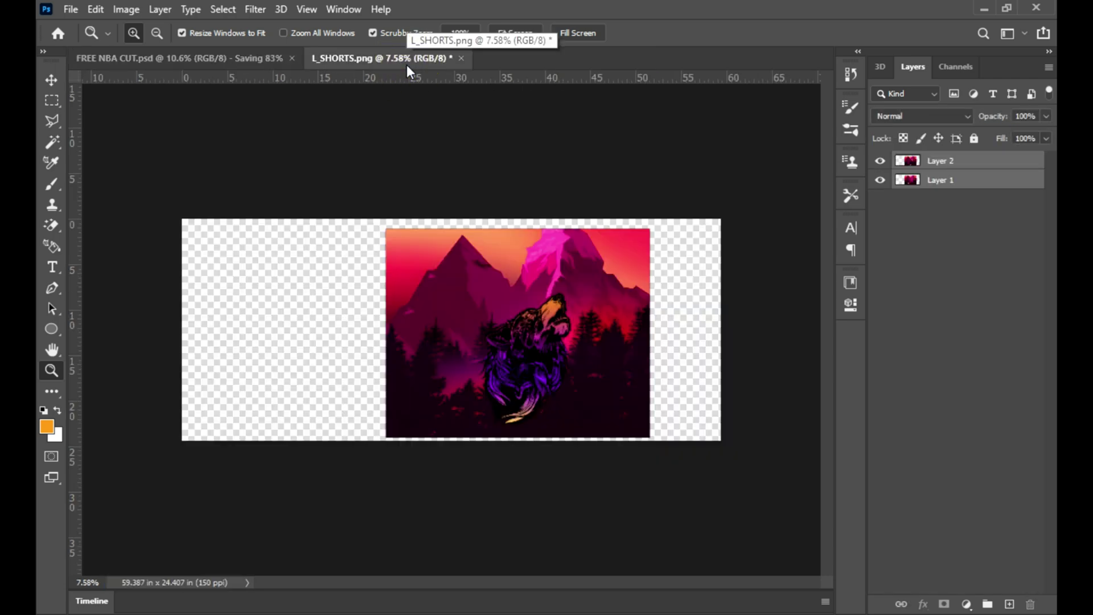
left_click(199, 66)
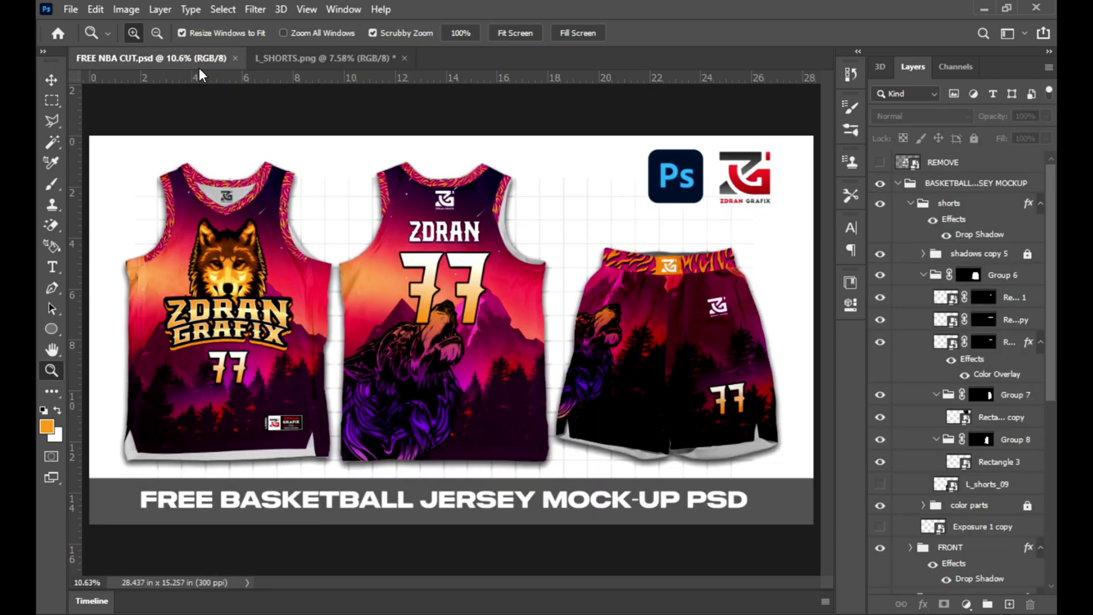
- Close L_SHORTS.png without saving its changes
left_click(320, 54)
key("ctrl+w")
key("n")
- Reopen L_JERSEY.png, cut the left half of its artwork onto its own layer, and return to the mockup
left_click(391, 570)
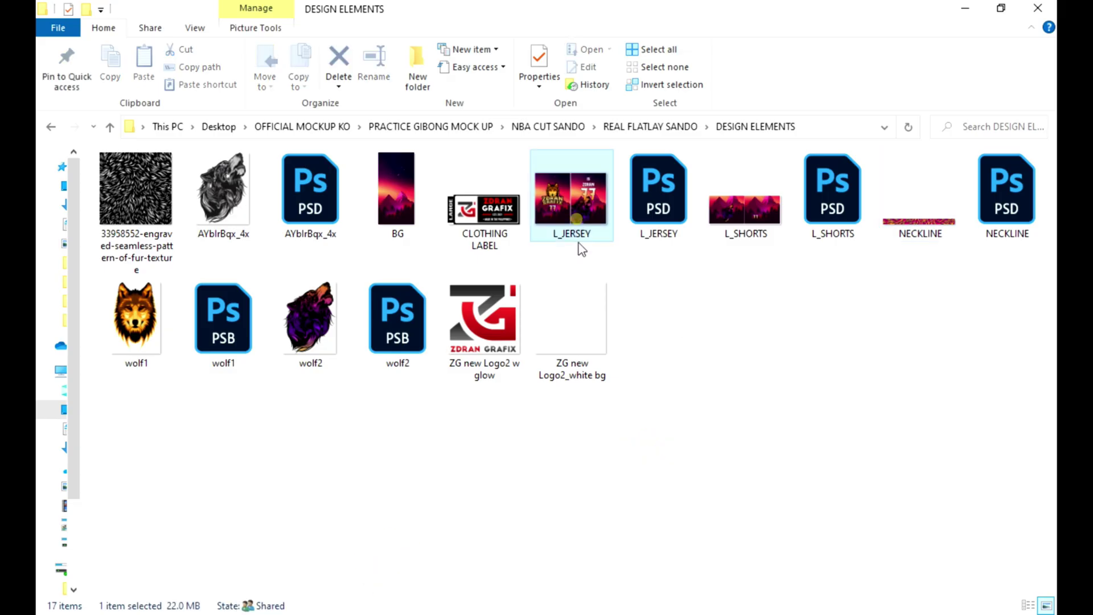
left_click_drag(578, 249, 565, 5)
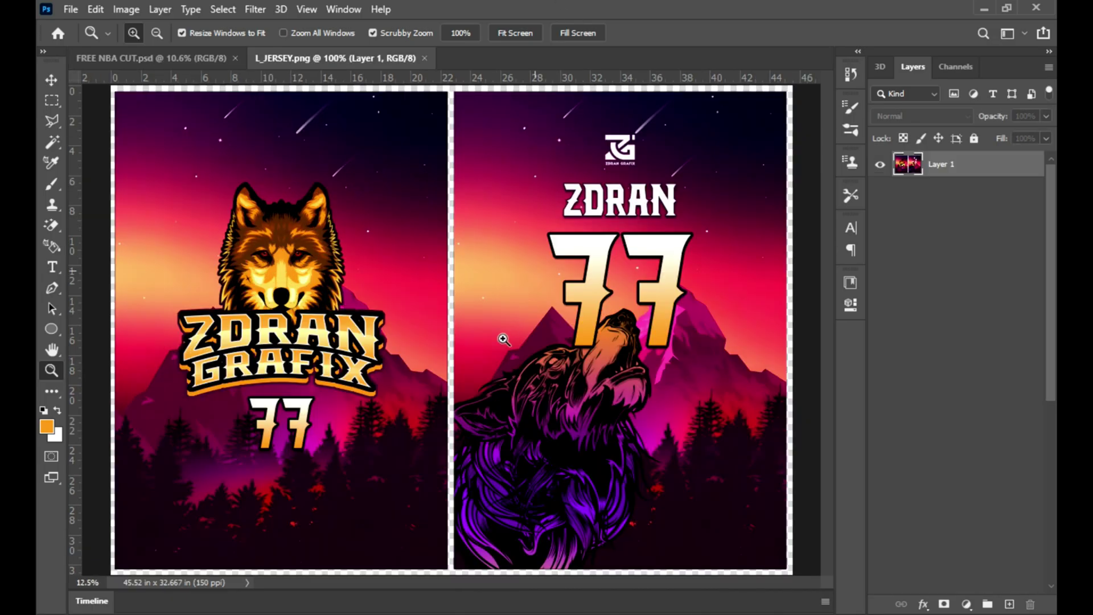
key("m")
mouse_move(112, 87)
left_mouse_down()
mouse_move(439, 523)
mouse_move(449, 592)
left_mouse_up()
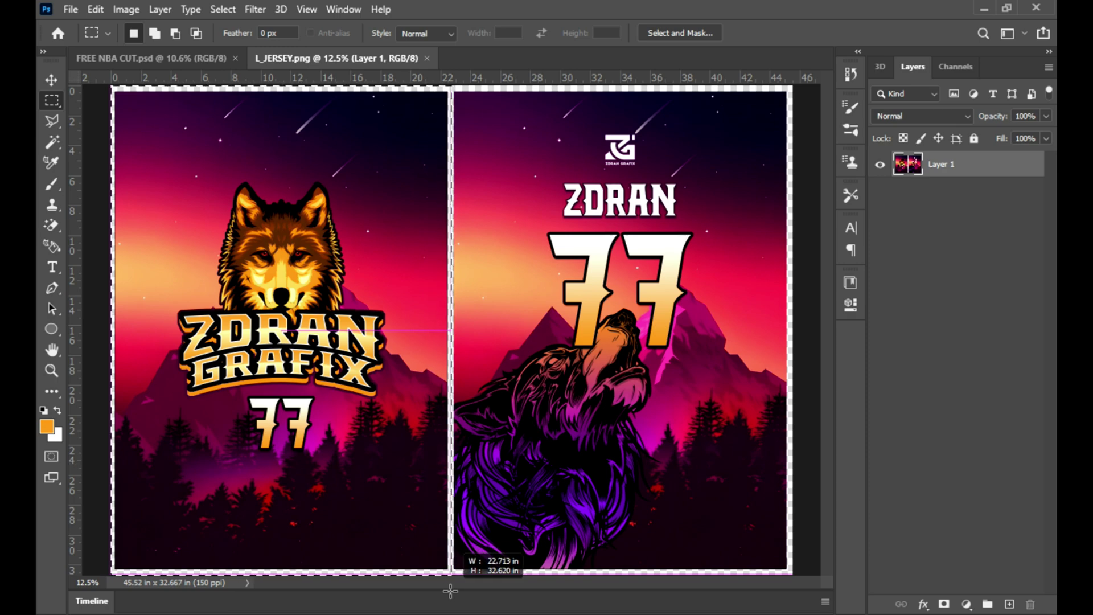
key("ctrl+shift+j")
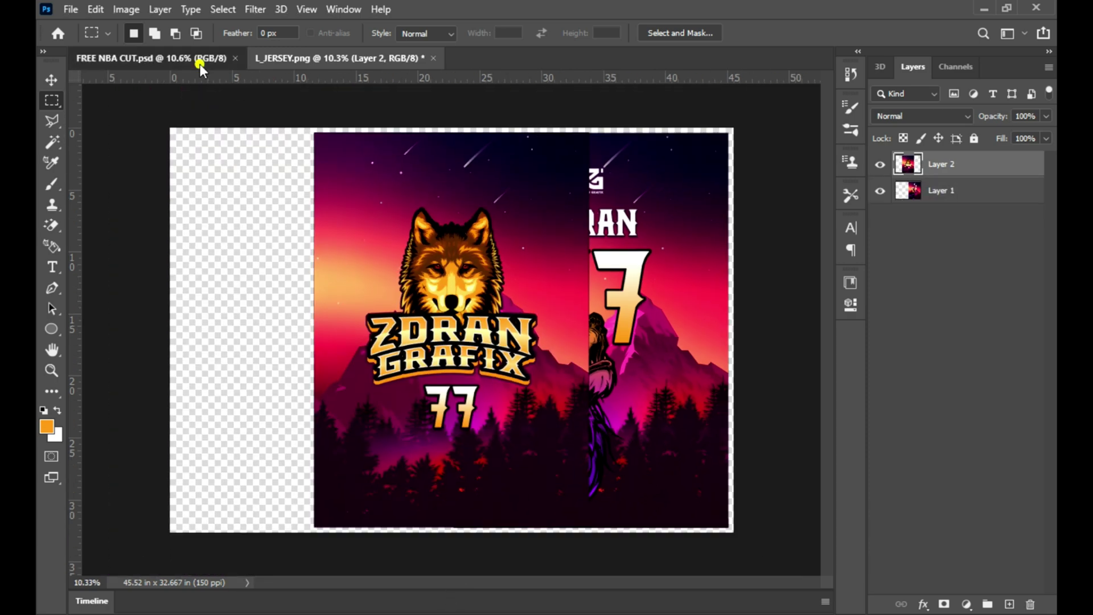
left_click(200, 59)
key("v")
scroll(962, 398, "down", 5)
scroll(938, 552, "down", 5)
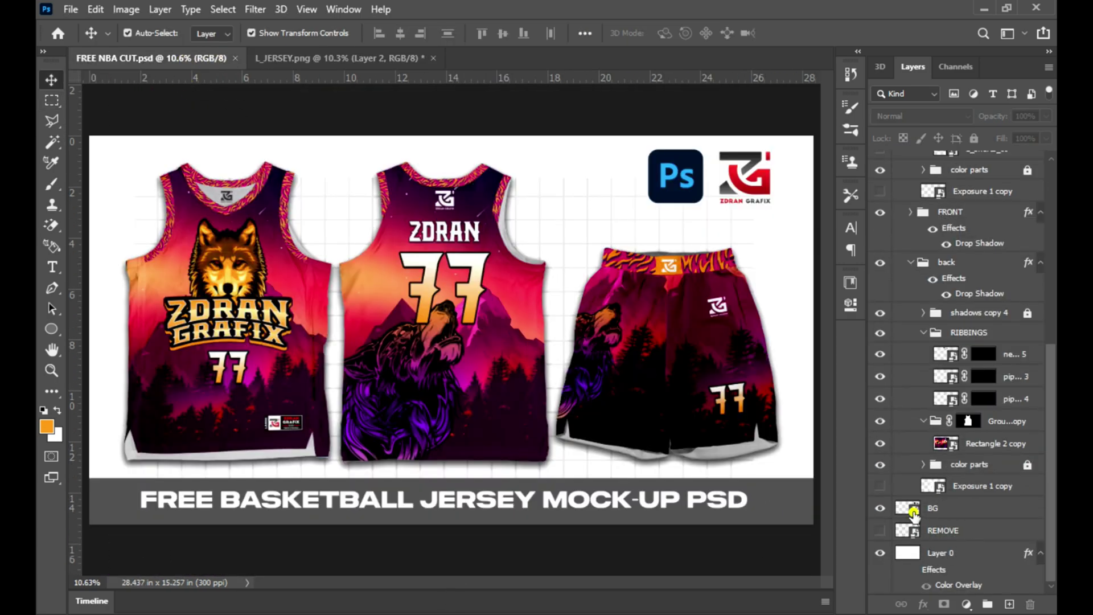
- Open the BG smart object and reposition the jersey's front artwork layer
double_click(914, 515)
key("ctrl+shift+Tab")
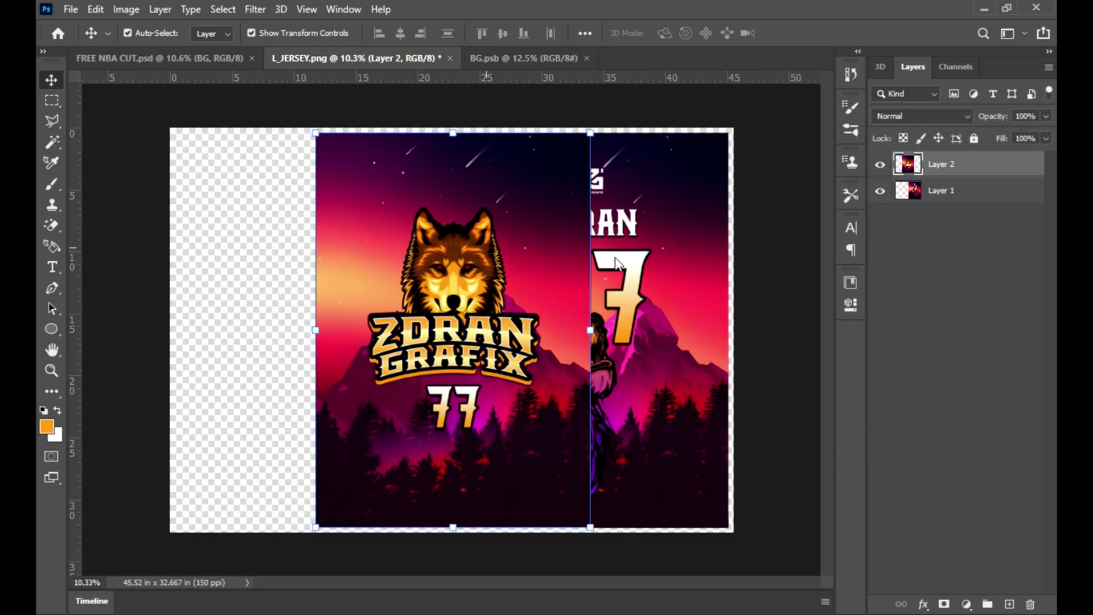
left_click_drag(493, 248, 425, 249)
mouse_move(452, 214)
left_mouse_down()
mouse_move(452, 147)
mouse_move(416, 188)
left_mouse_up()
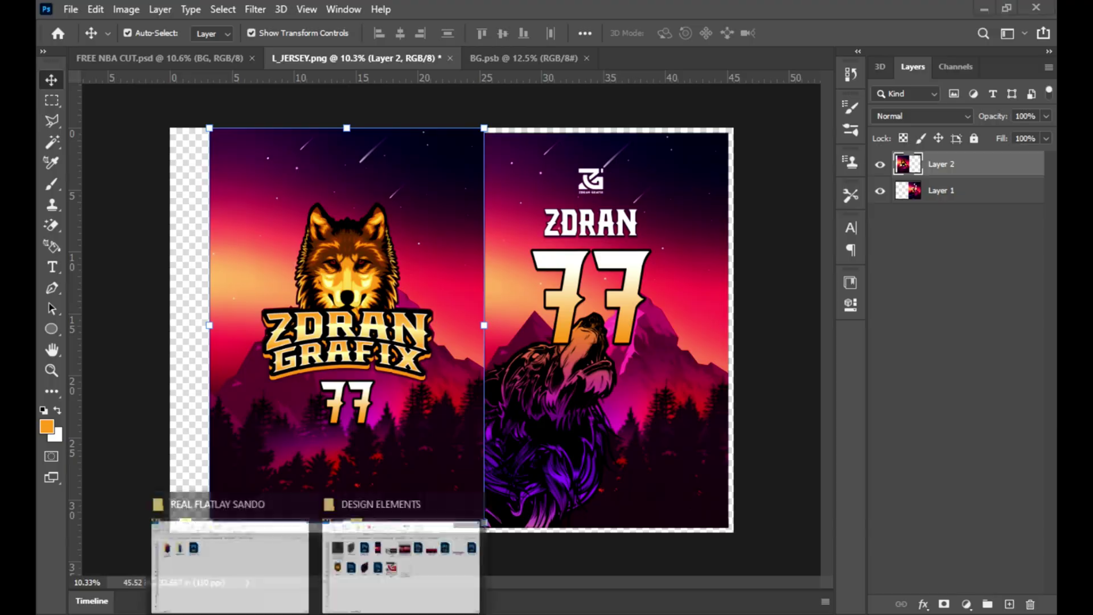
- Open L_SHORTS.png and carry its wolf artwork into the BG smart object
left_click(372, 575)
double_click(740, 209)
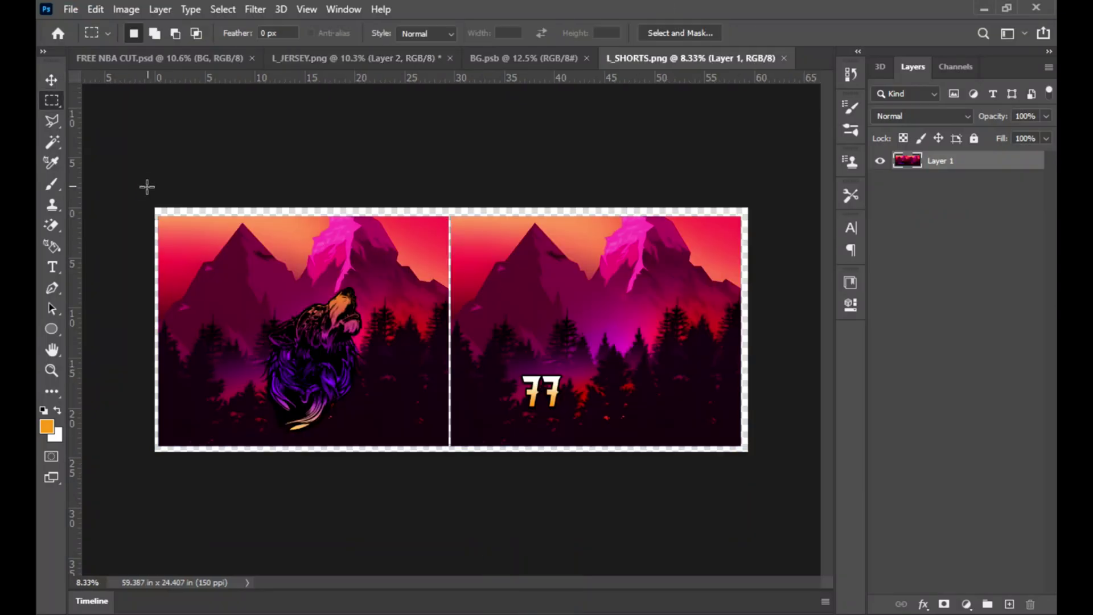
left_click_drag(147, 187, 449, 529)
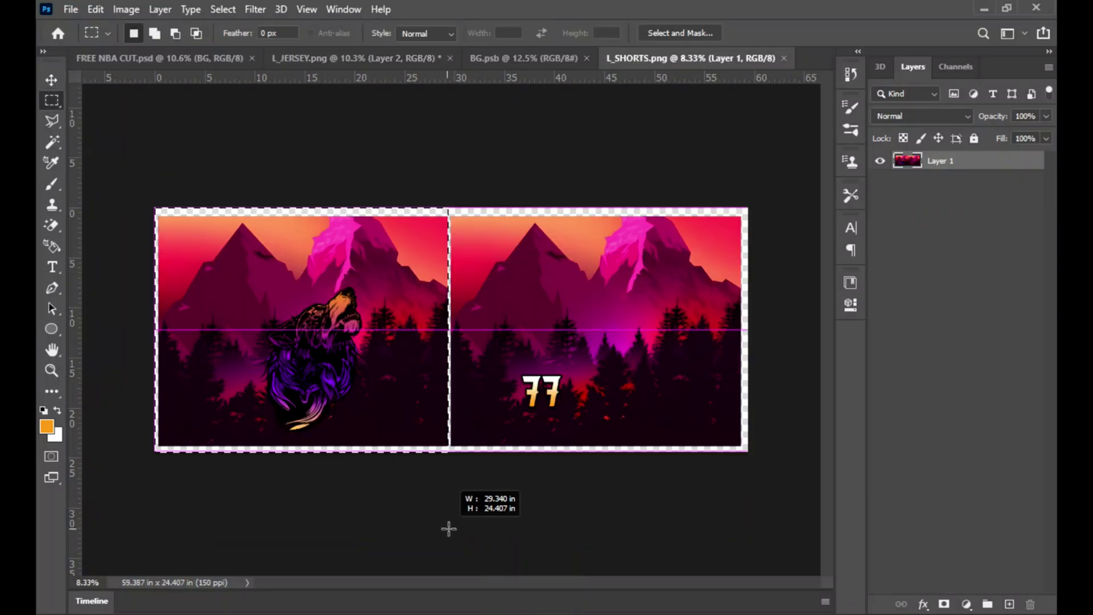
key("Delete")
key("ctrl+v")
key("v")
mouse_move(513, 268)
left_mouse_down()
mouse_move(510, 66)
mouse_move(634, 403)
left_mouse_up()
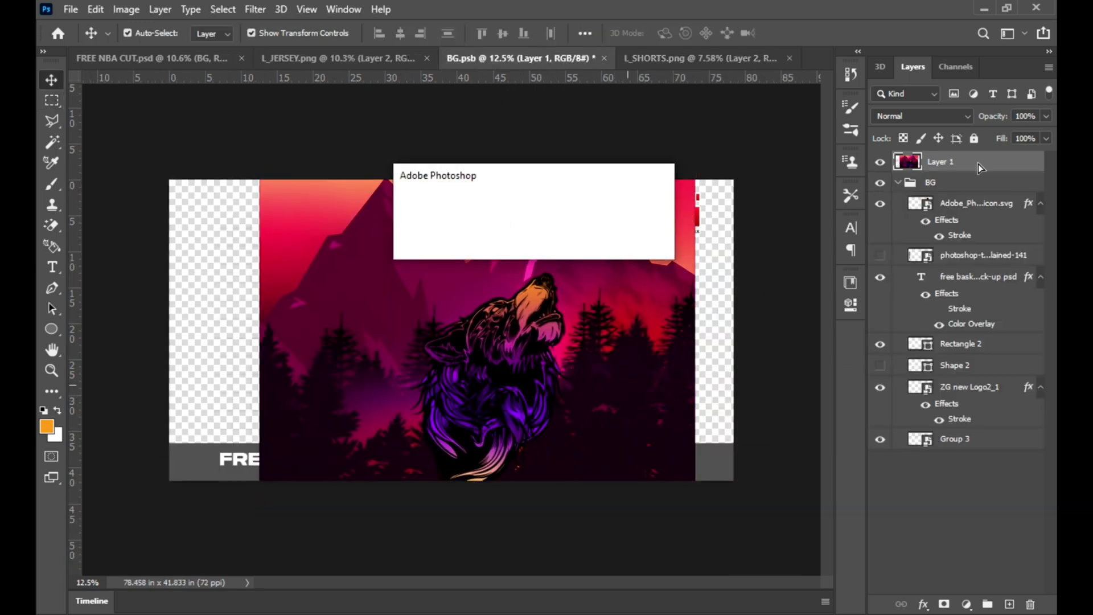
- Move the wolf image beneath all layers and enlarge it to fill the banner
left_click(537, 242)
left_click_drag(945, 162, 906, 451)
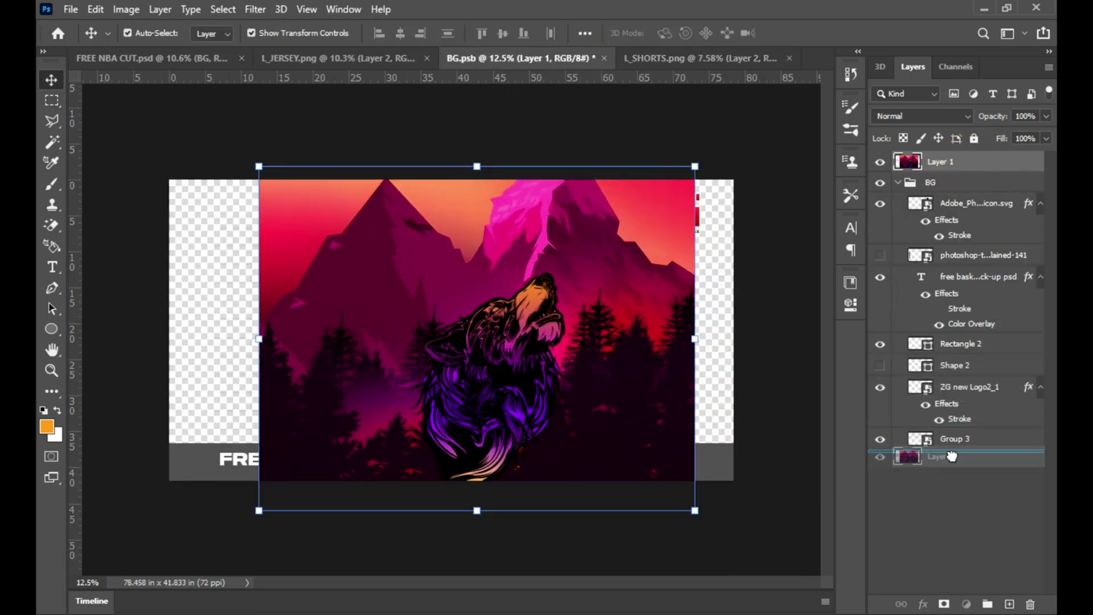
left_click_drag(695, 511, 770, 556)
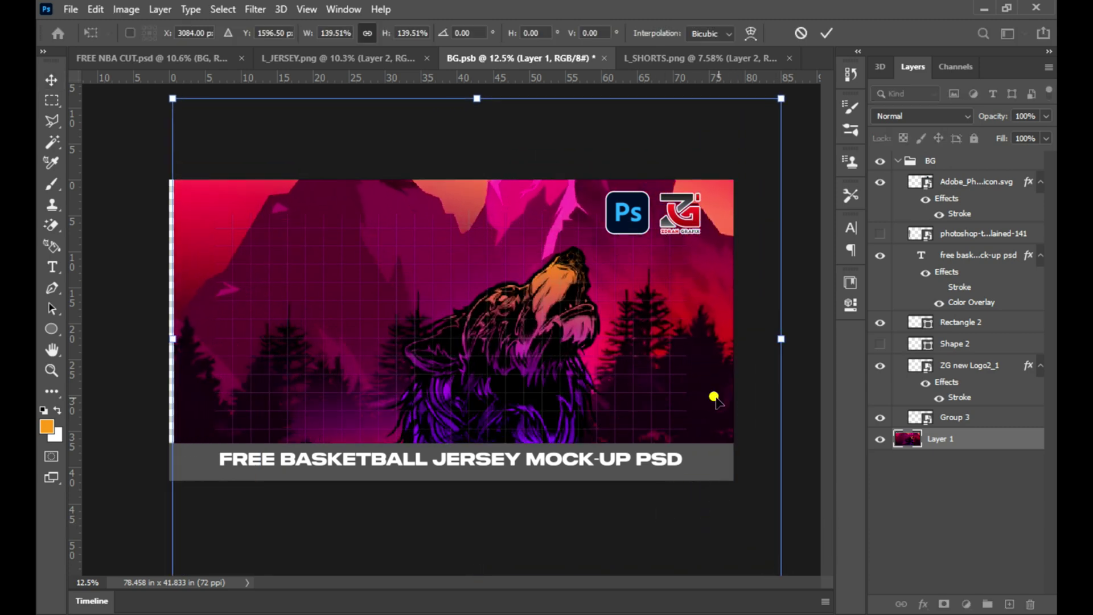
left_click_drag(715, 390, 688, 354)
mouse_move(756, 303)
left_mouse_down()
mouse_move(732, 298)
mouse_move(720, 350)
left_mouse_up()
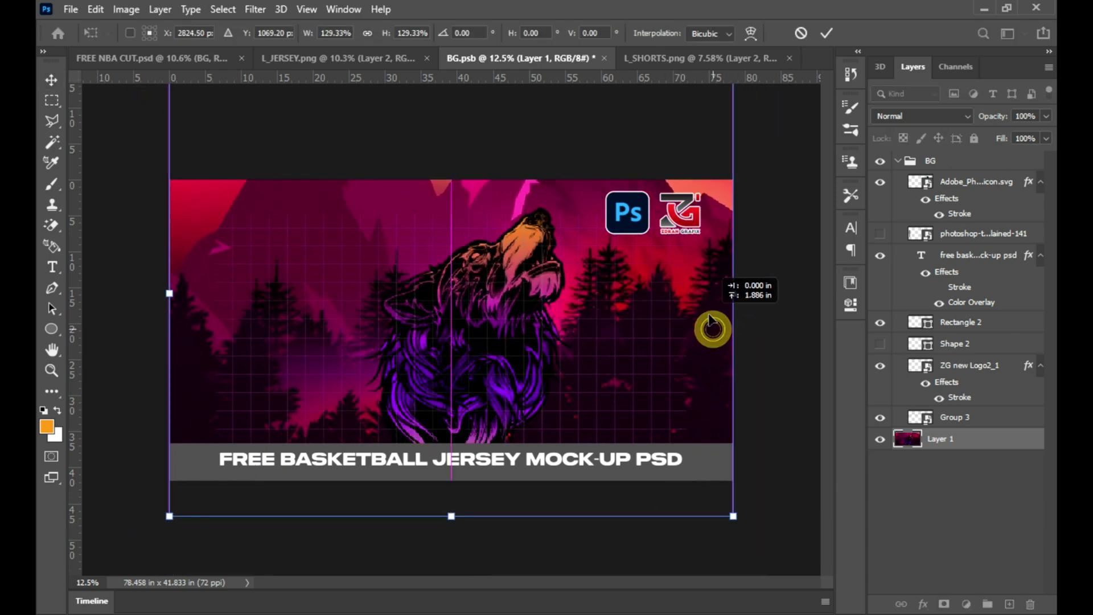
left_click(827, 34)
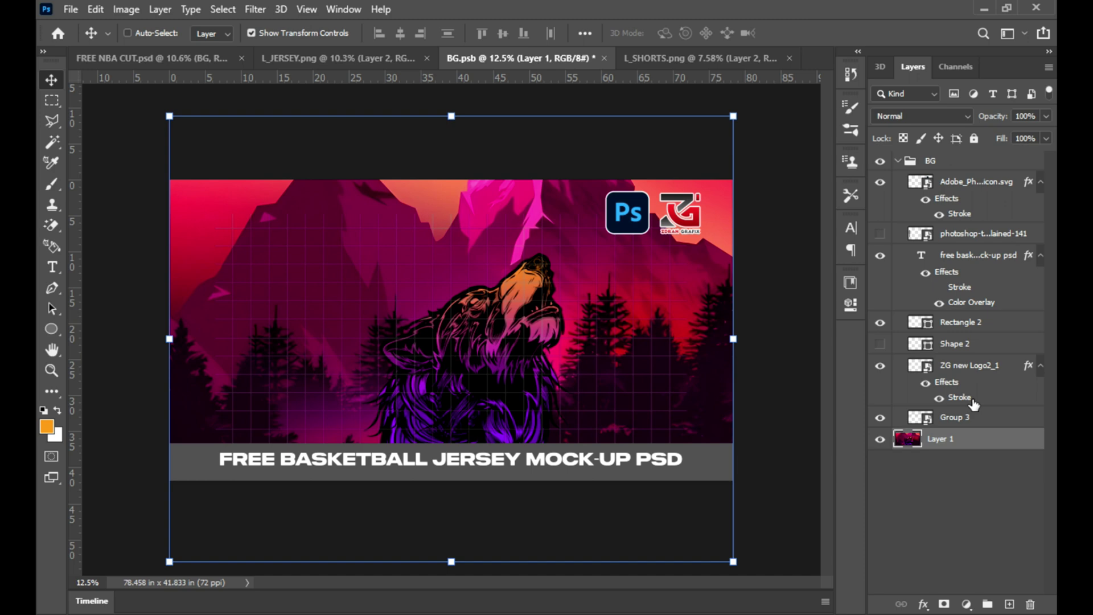
- Desaturate the wolf image, save BG.psb, and close L_SHORTS.png
key("ctrl+shift+u")
key("ctrl+s")
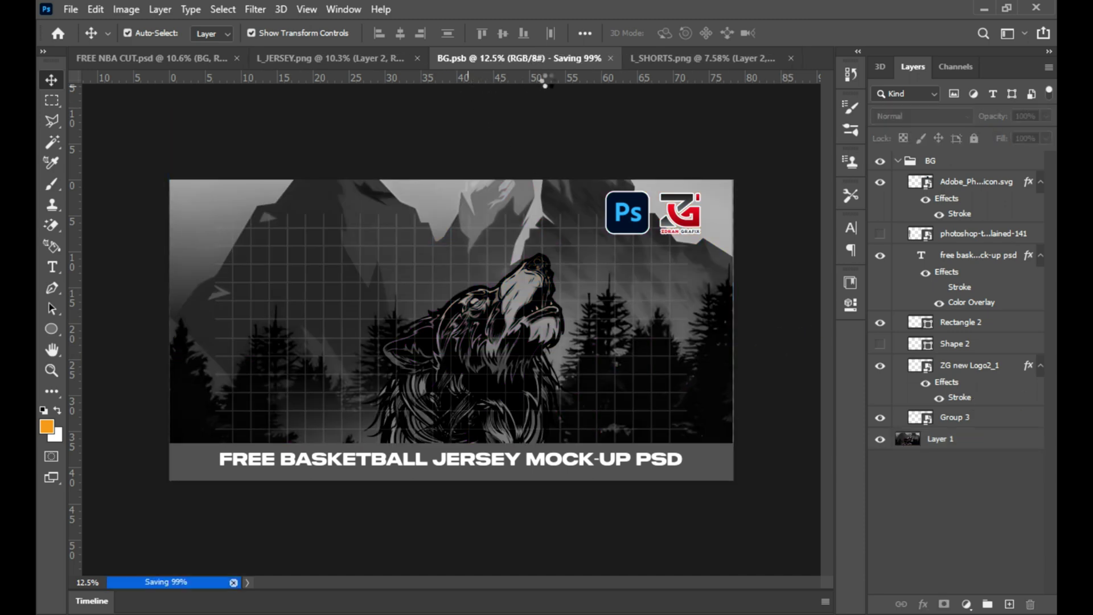
left_click(659, 57)
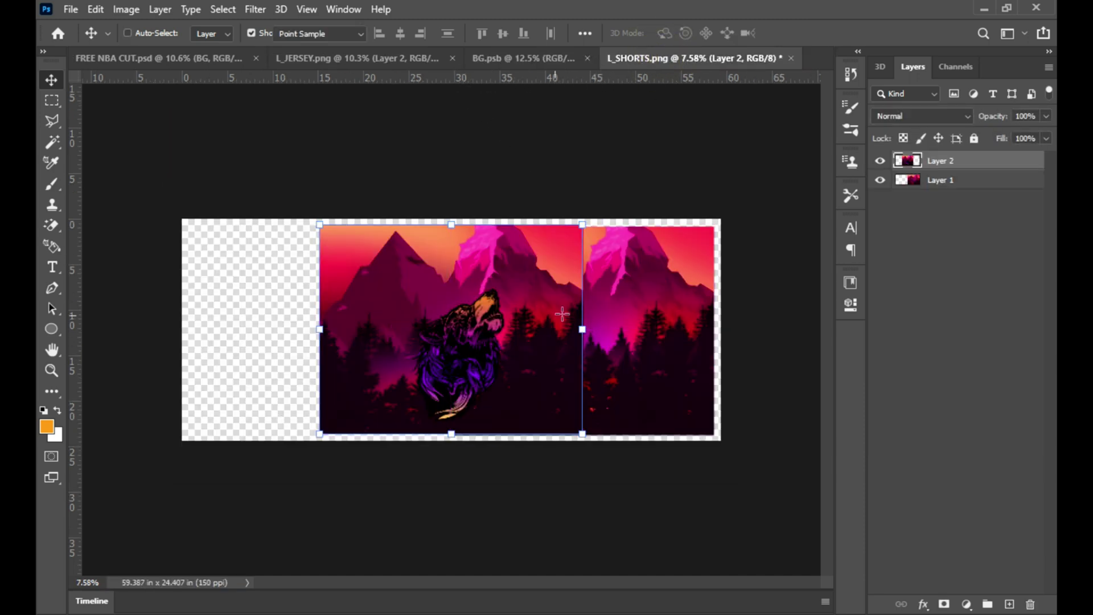
key("ctrl+w")
left_click(536, 242)
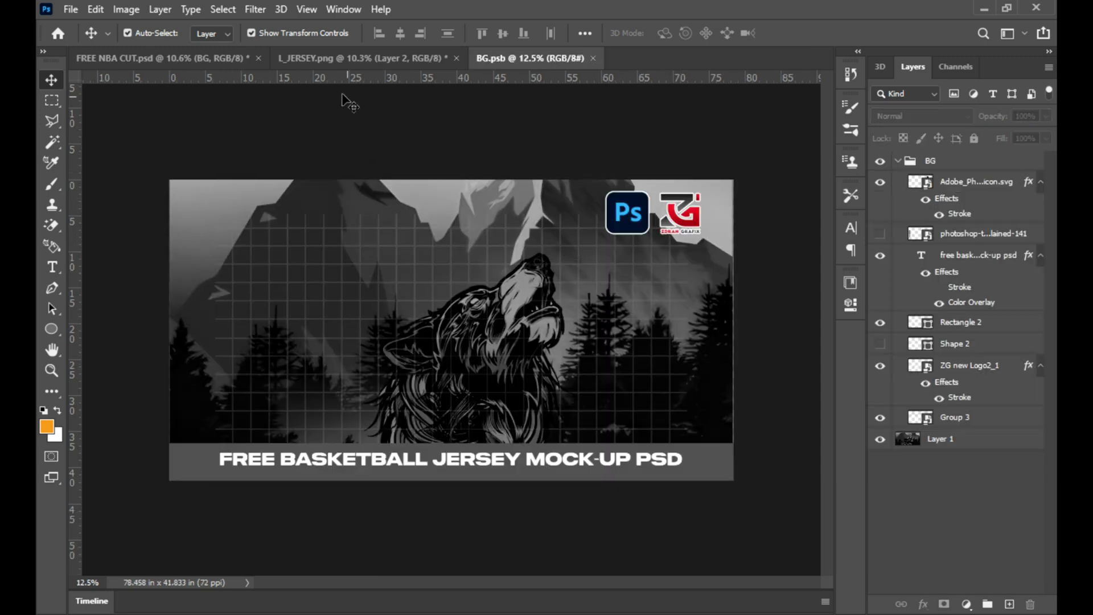
- Raise the wolf image layer's opacity in BG.psb and save
left_click(203, 57)
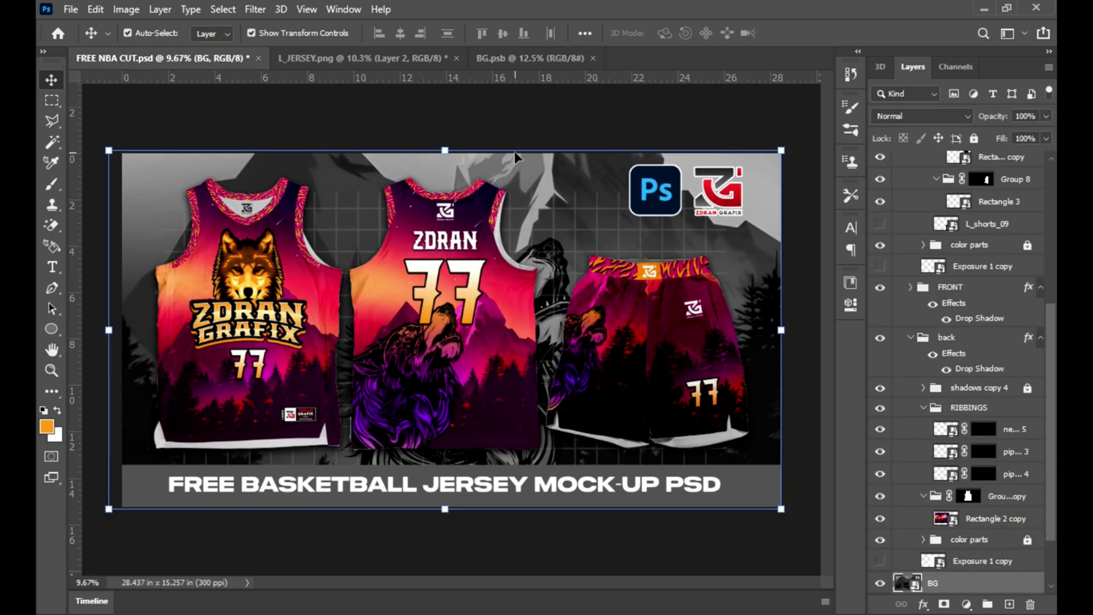
left_click(532, 58)
left_click(950, 439)
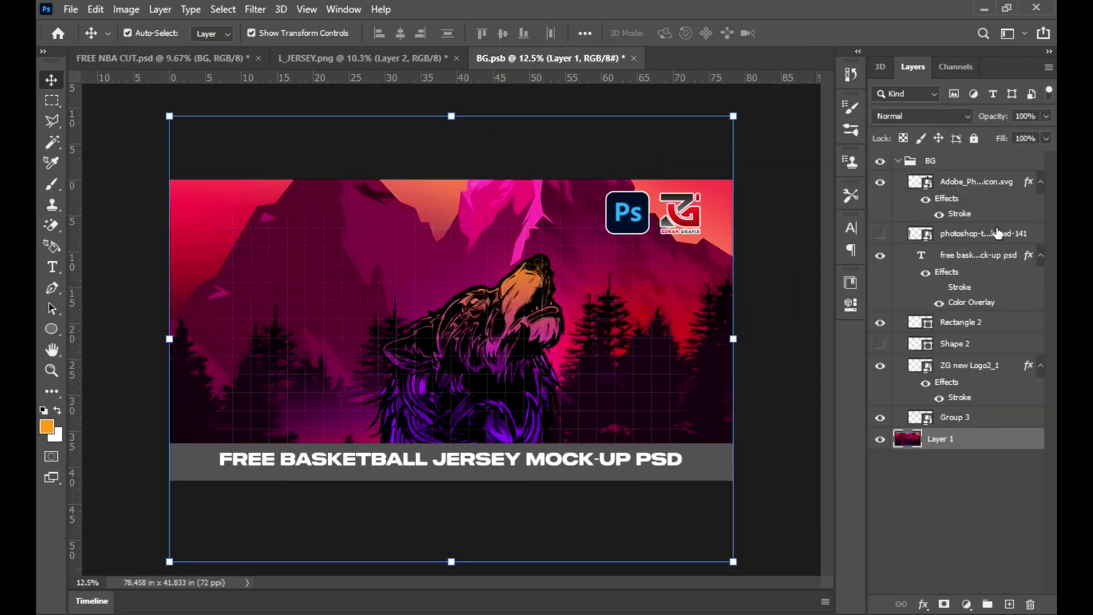
left_click_drag(976, 118, 1009, 118)
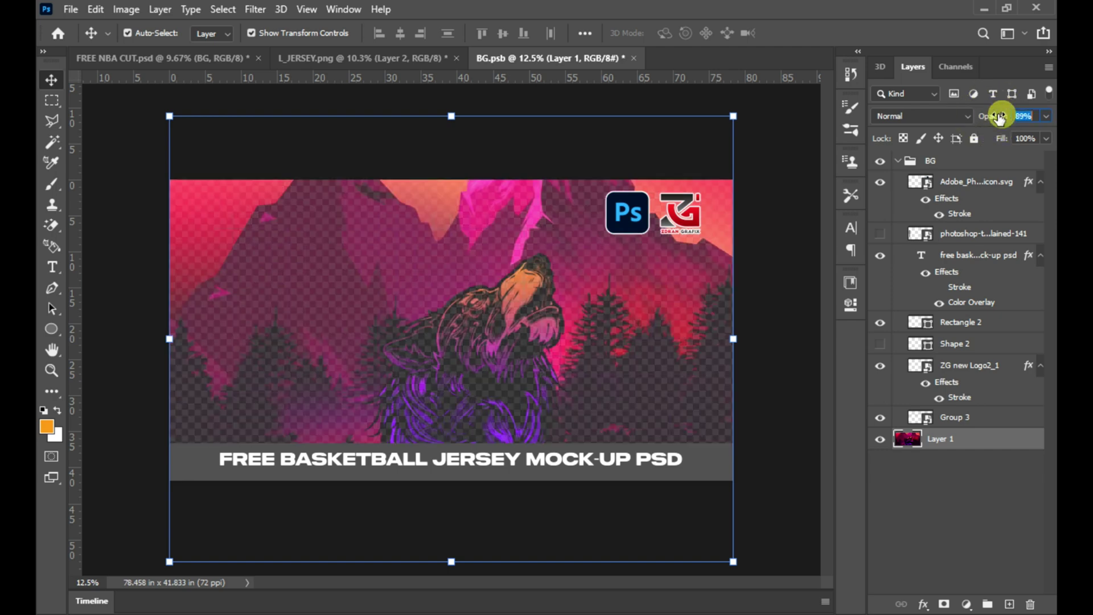
key("ctrl+s")
- Compare the mockup and lower the wolf image's opacity slightly
left_click(195, 60)
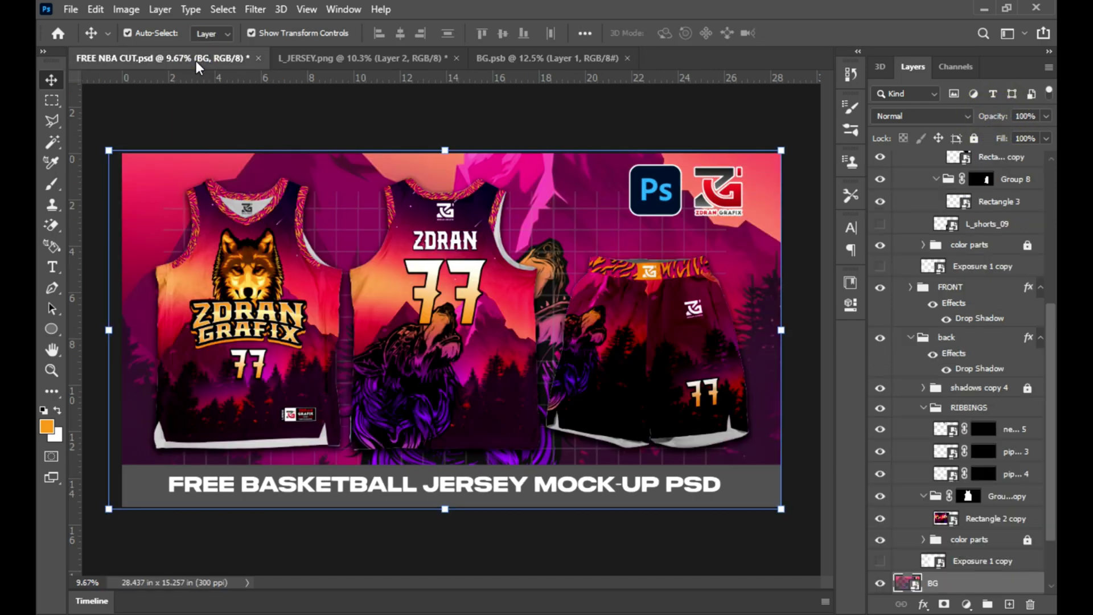
left_click(547, 57)
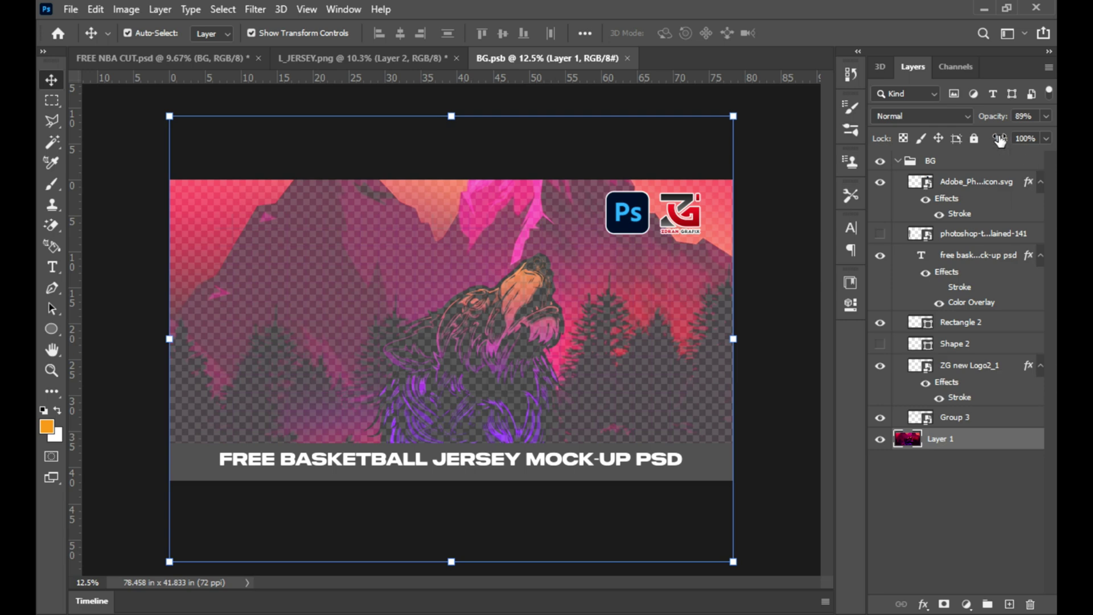
left_click_drag(979, 118, 980, 120)
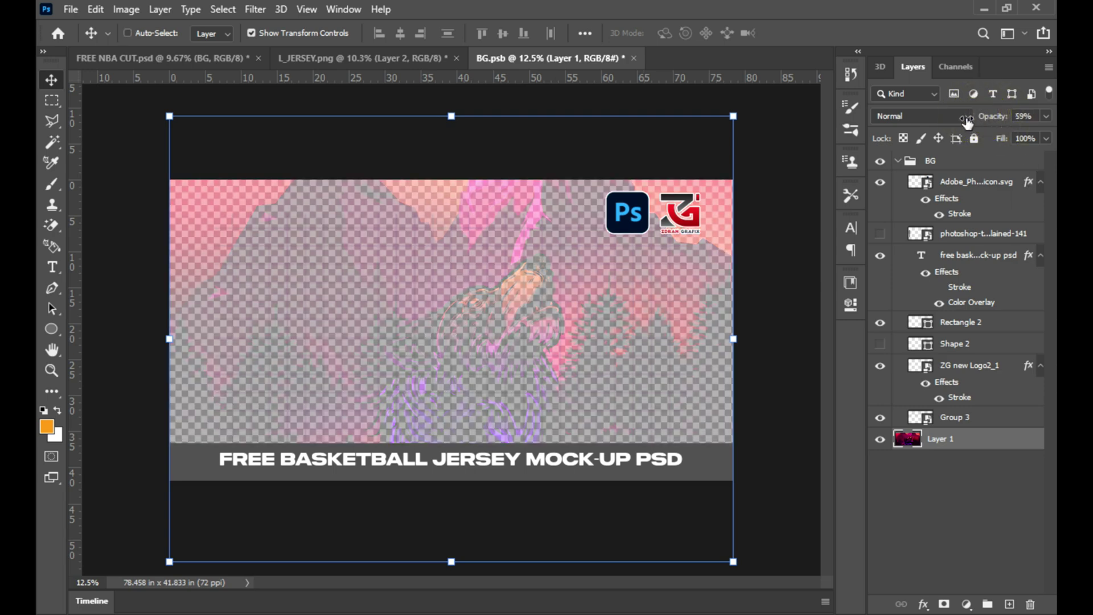
- Zoom in on the FREE NBA CUT mockup, then bring up L_JERSEY.png
left_click(171, 58)
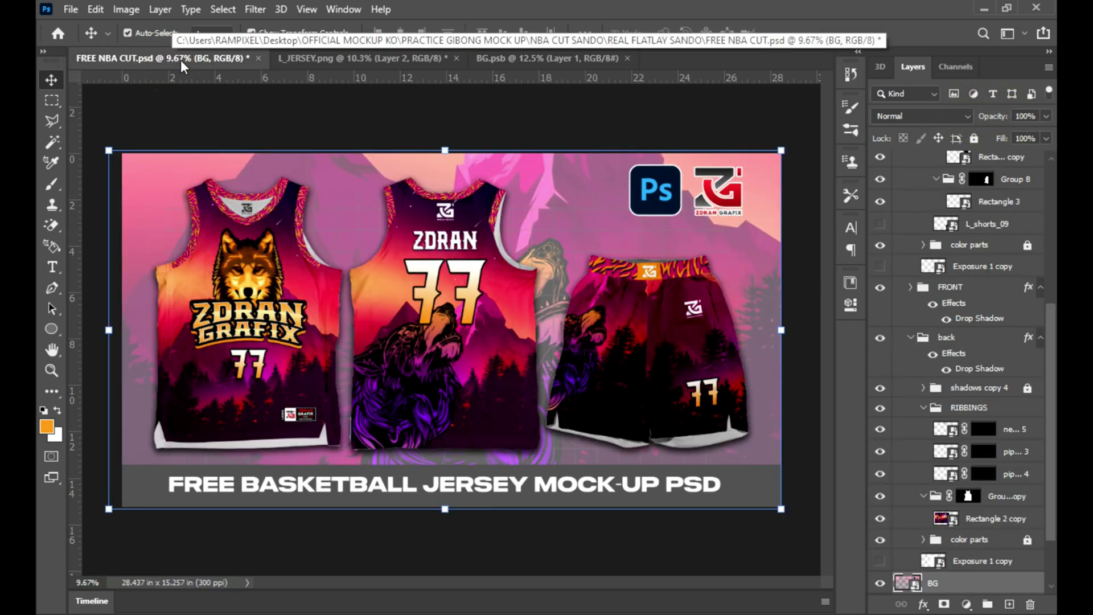
key("z")
left_click_drag(640, 361, 652, 361)
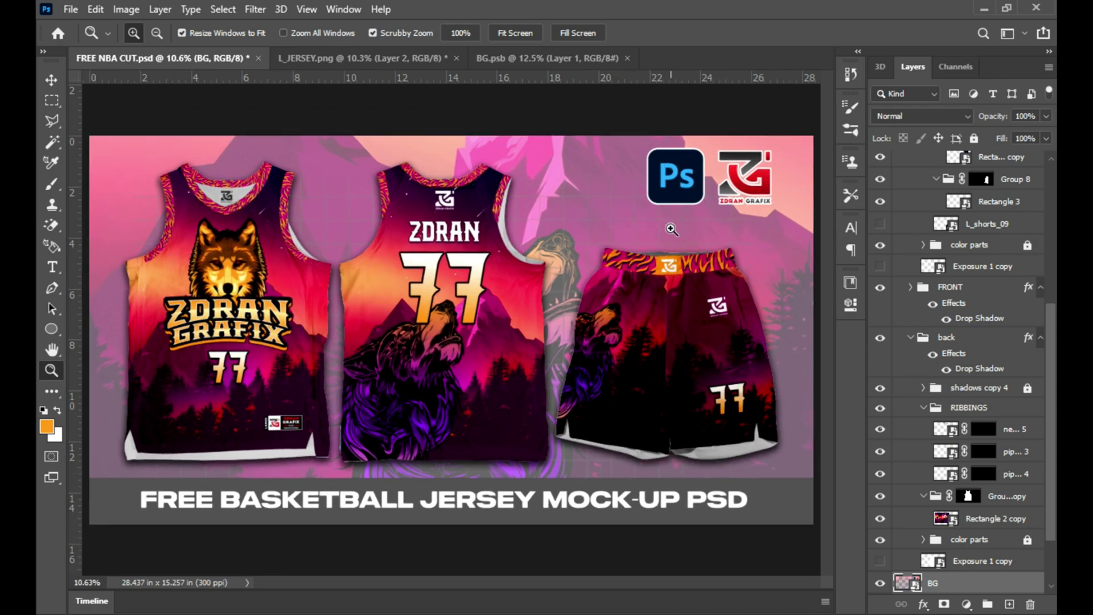
left_click(521, 59)
type("70")
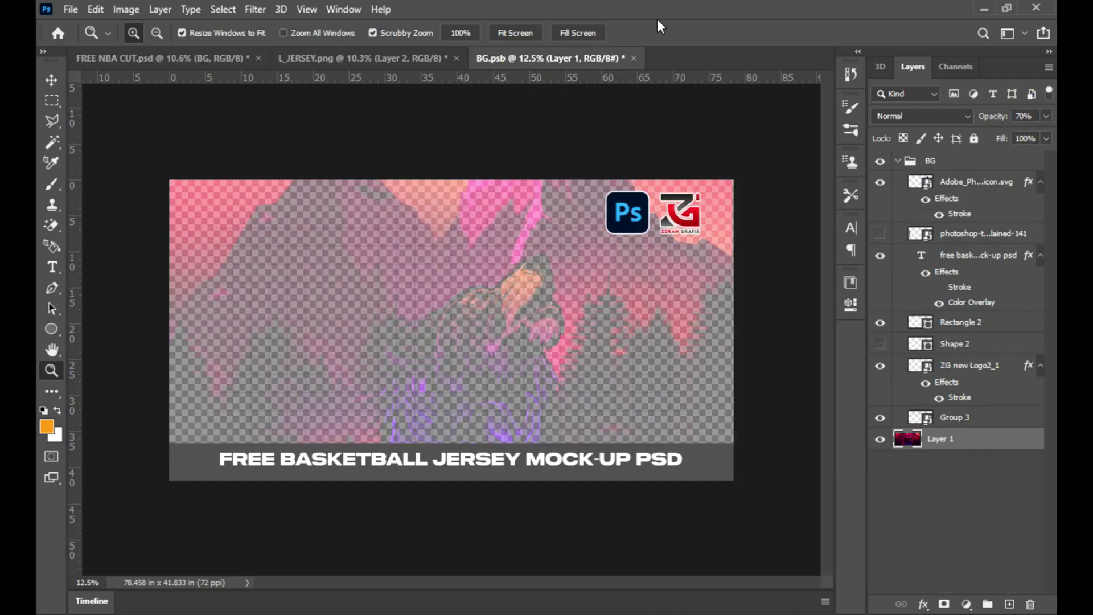
left_click(347, 58)
- Bring the L_JERSEY wolf-logo layer into BG.psb and enlarge it on the banner
key("v")
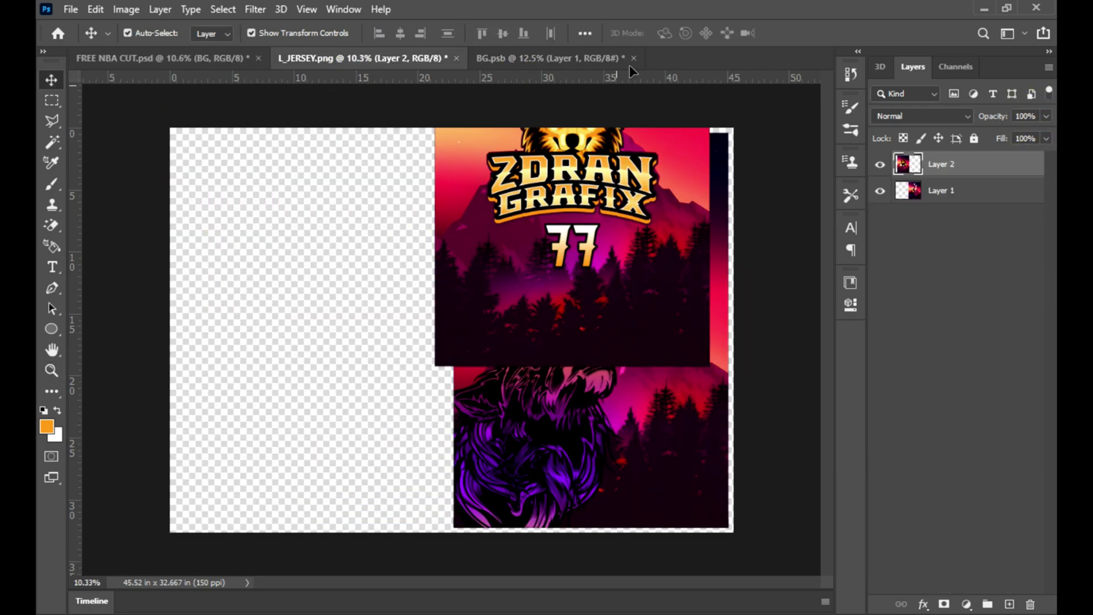
left_click_drag(373, 239, 500, 341)
left_click(638, 361)
mouse_move(693, 373)
left_mouse_down()
mouse_move(516, 322)
mouse_move(434, 354)
left_mouse_up()
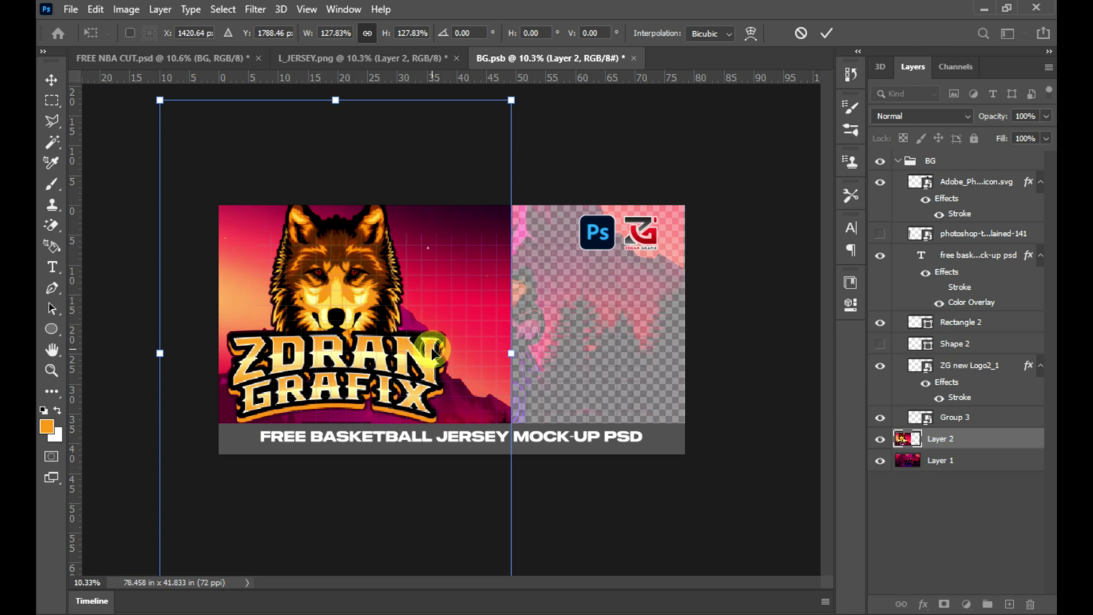
left_click(825, 32)
- Shift the howling-wolf Layer 1 right, trying 90% opacity before restoring 100%
left_click(937, 460)
mouse_move(645, 350)
left_mouse_down()
mouse_move(706, 351)
mouse_move(712, 335)
left_mouse_up()
left_click(1010, 117)
type("90")
key("Return")
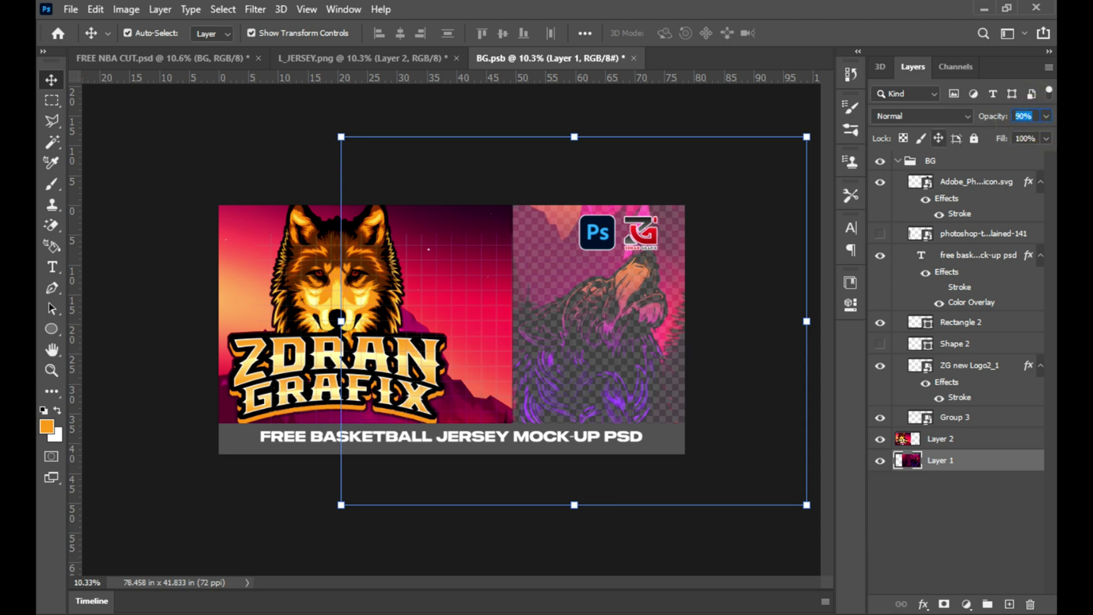
left_click(955, 442)
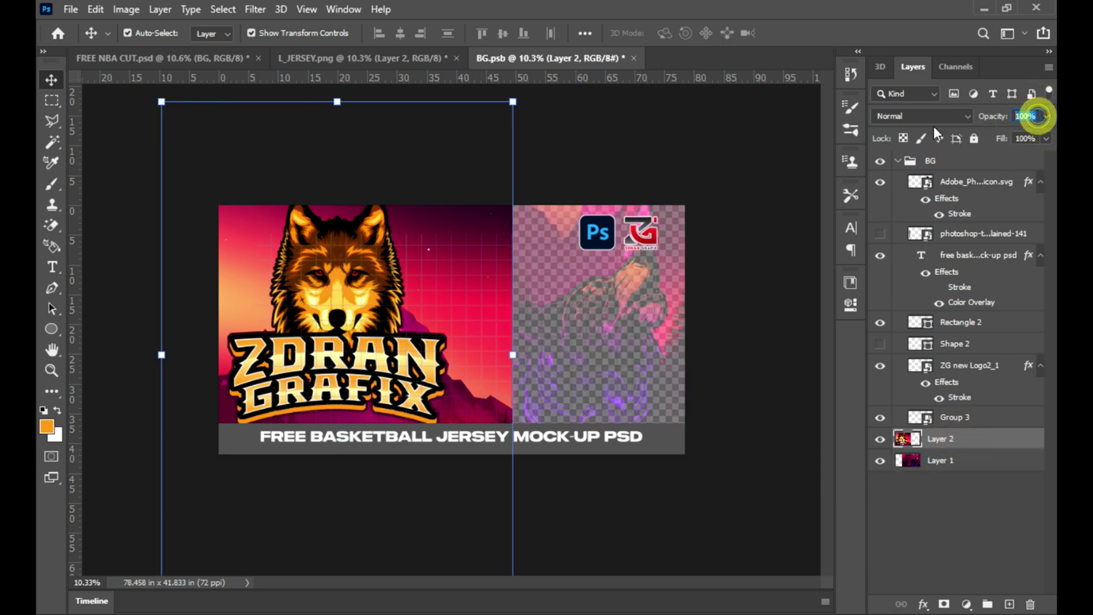
left_click(942, 460)
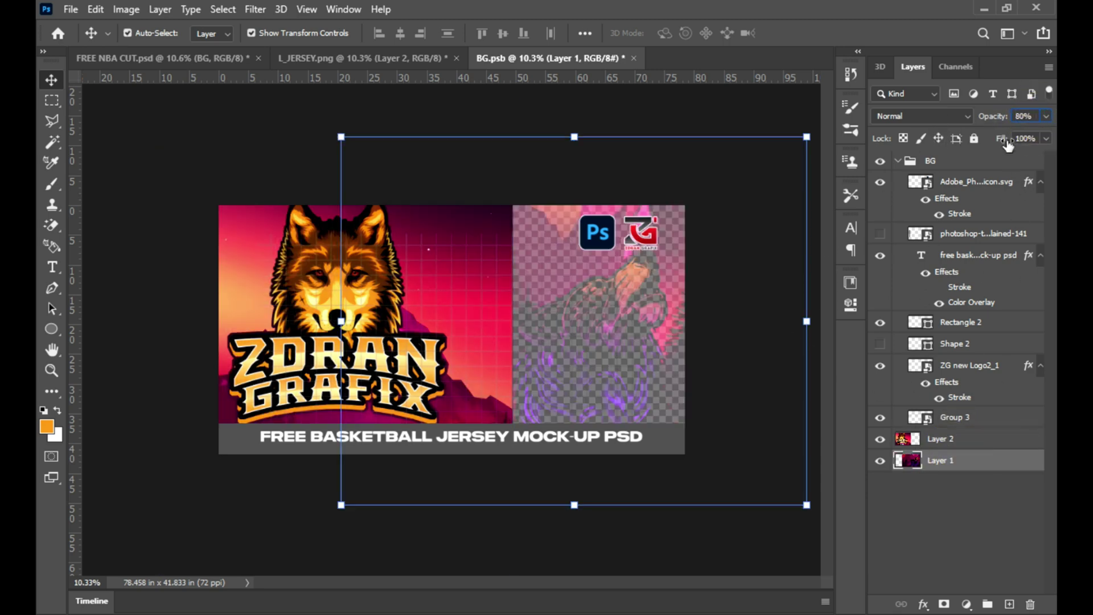
type("100")
key("Return")
- Group Layer 1 and Layer 2 at 80% opacity and save BG.psb
left_click(999, 437, "shift")
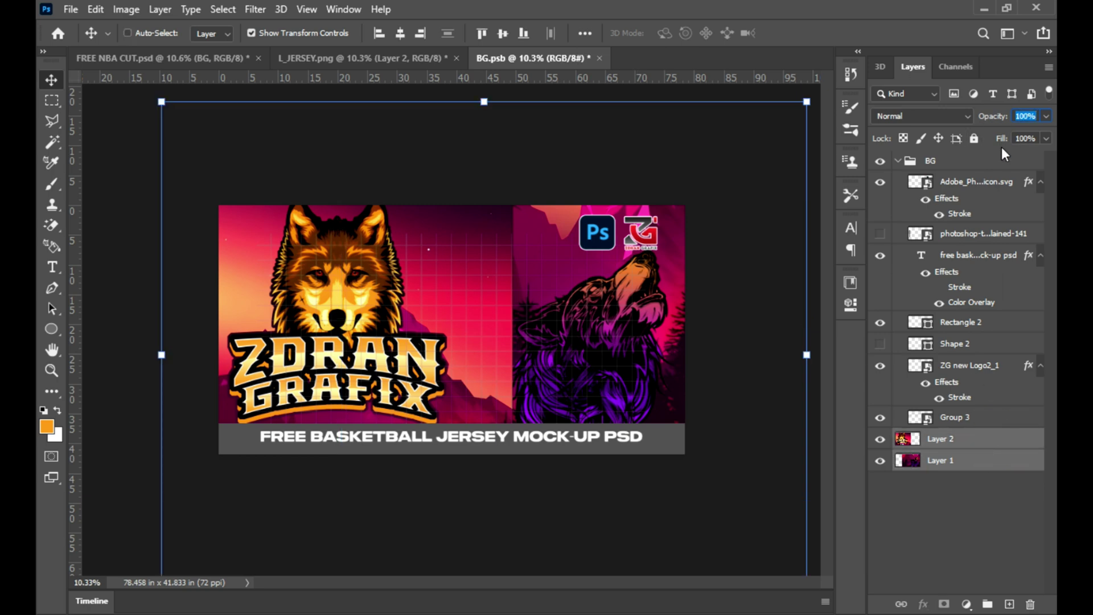
key("ctrl+g")
key("8")
left_click(732, 444)
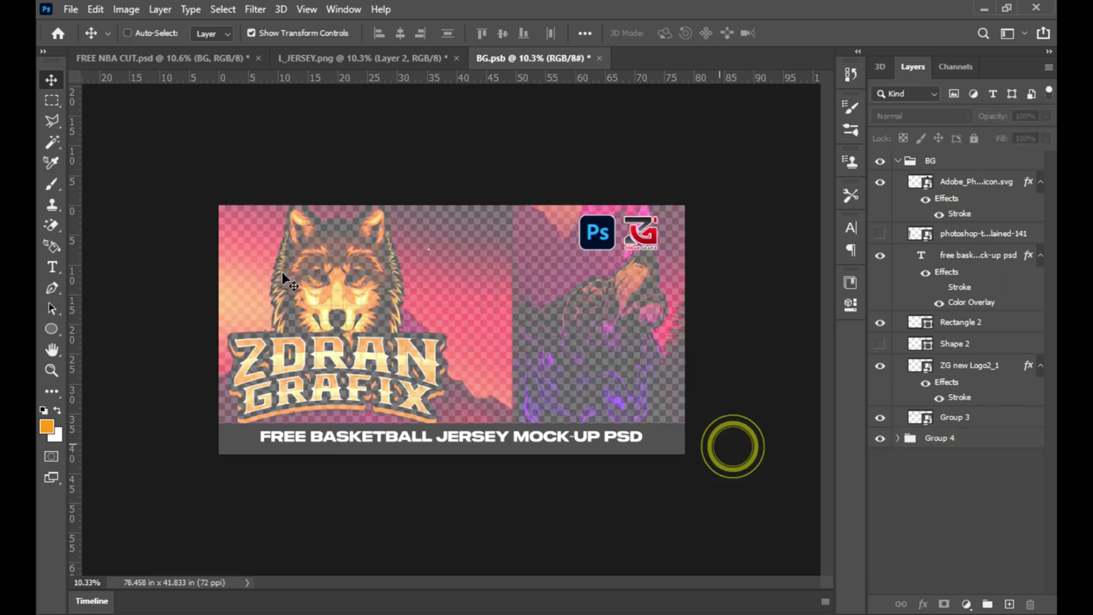
key("ctrl+s")
left_click(167, 58)
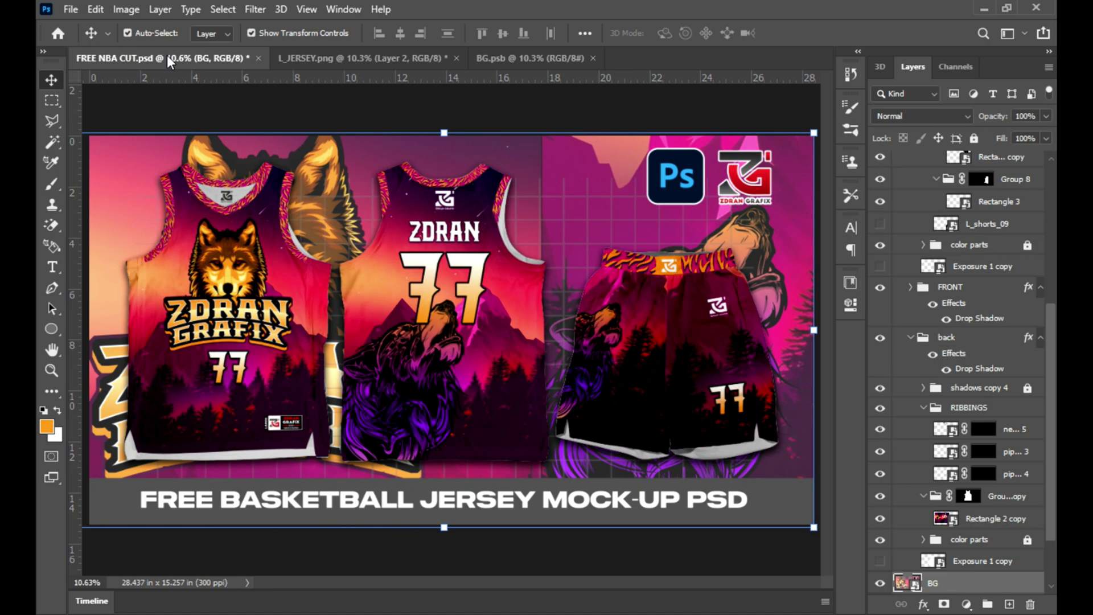
- Fade Layer 2's wolf logo into the howling wolf with a white-to-black gradient mask
key("ctrl+0")
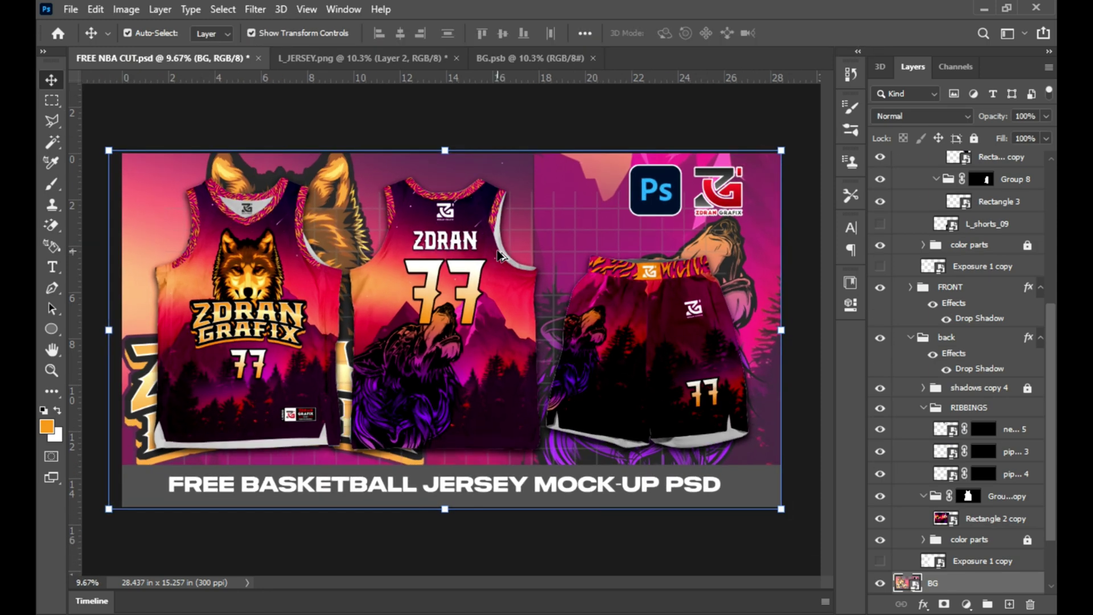
left_click(500, 57)
left_click(561, 327)
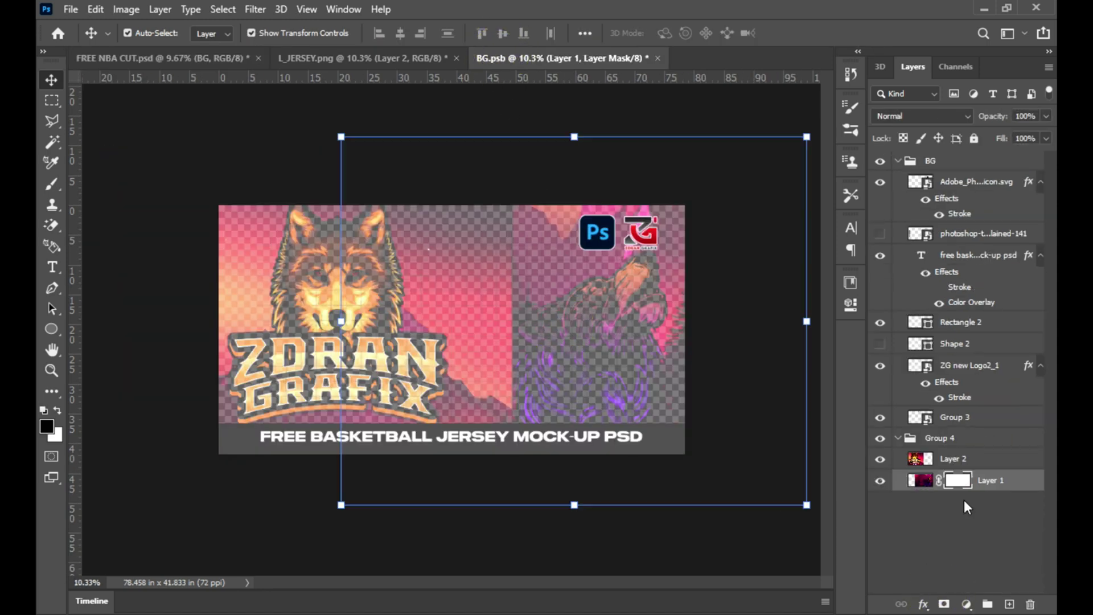
left_click(966, 462)
key("g")
left_click_drag(579, 363, 454, 340)
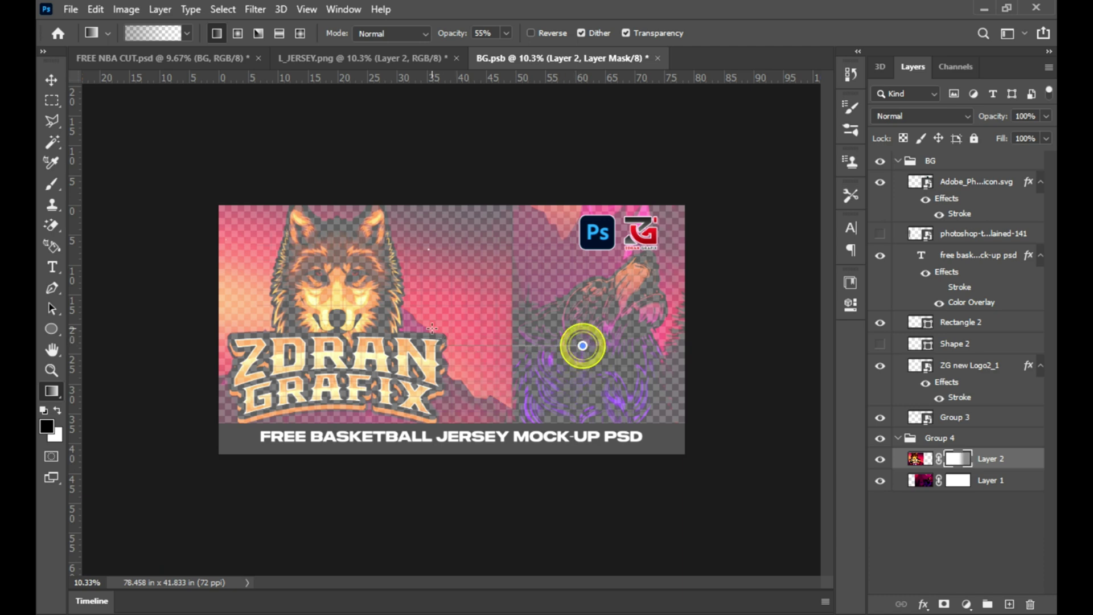
left_click_drag(545, 321, 395, 297)
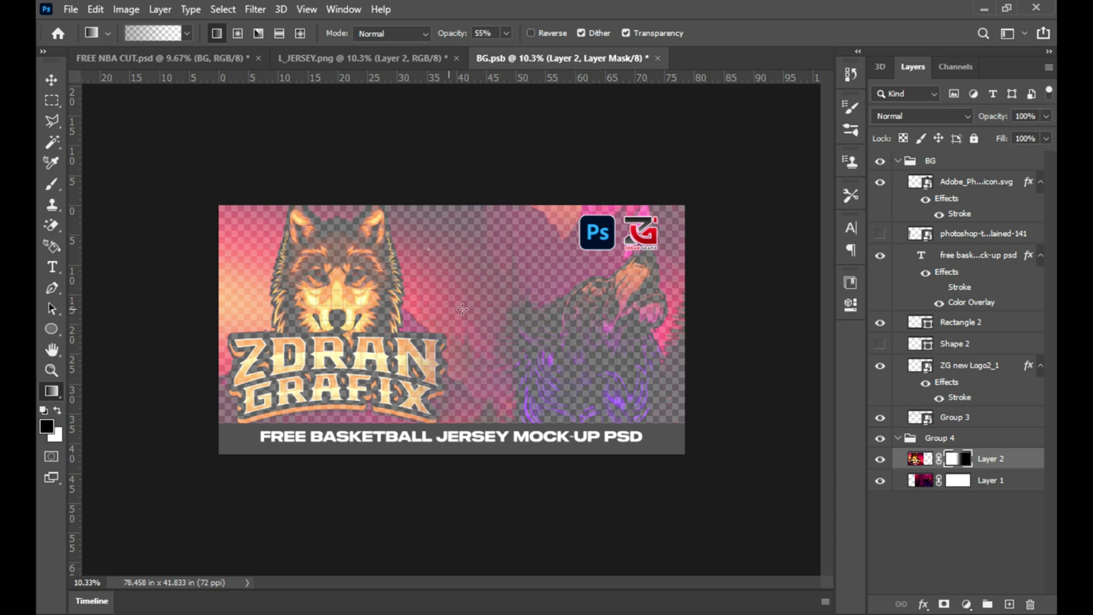
- Check the faded backdrop in the FREE NBA CUT mockup, then select Rectangle 2 in BG.psb
left_click(218, 53)
key("z")
key("ctrl+0")
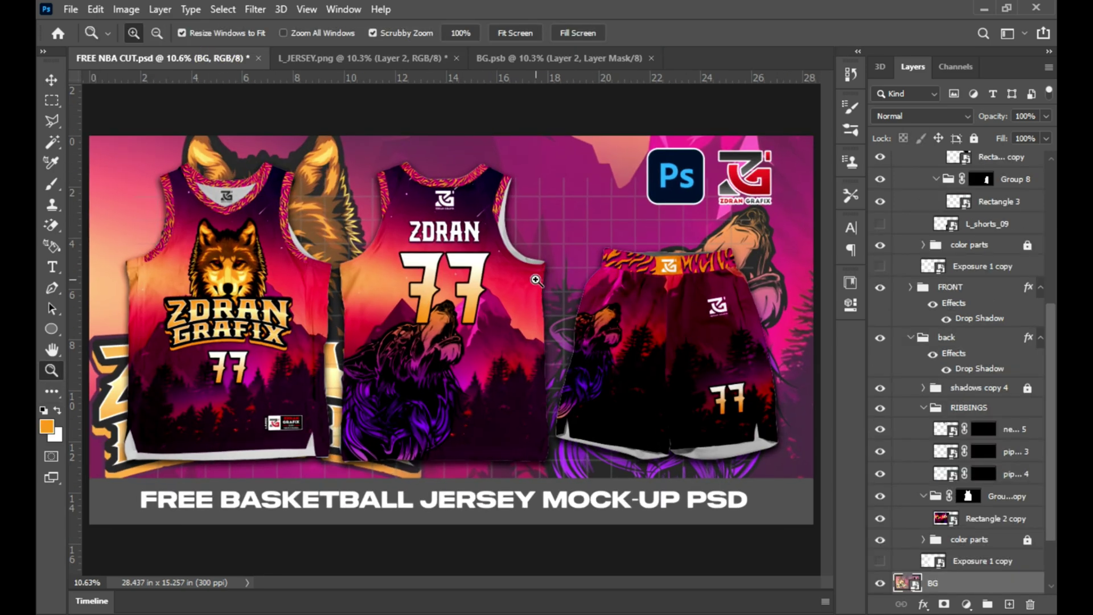
left_click(495, 57)
key("v")
left_click(680, 438)
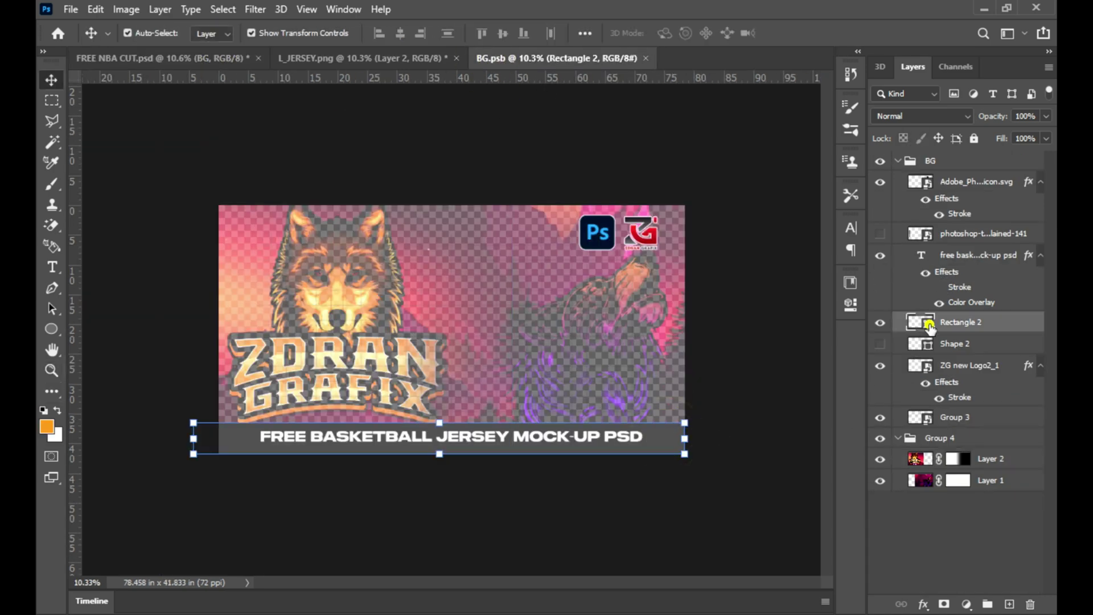
- Fill the Rectangle 2 title bar with black (000000) and save BG.psb
double_click(929, 324)
type("000000")
left_click(925, 327)
key("ctrl+s")
key("z")
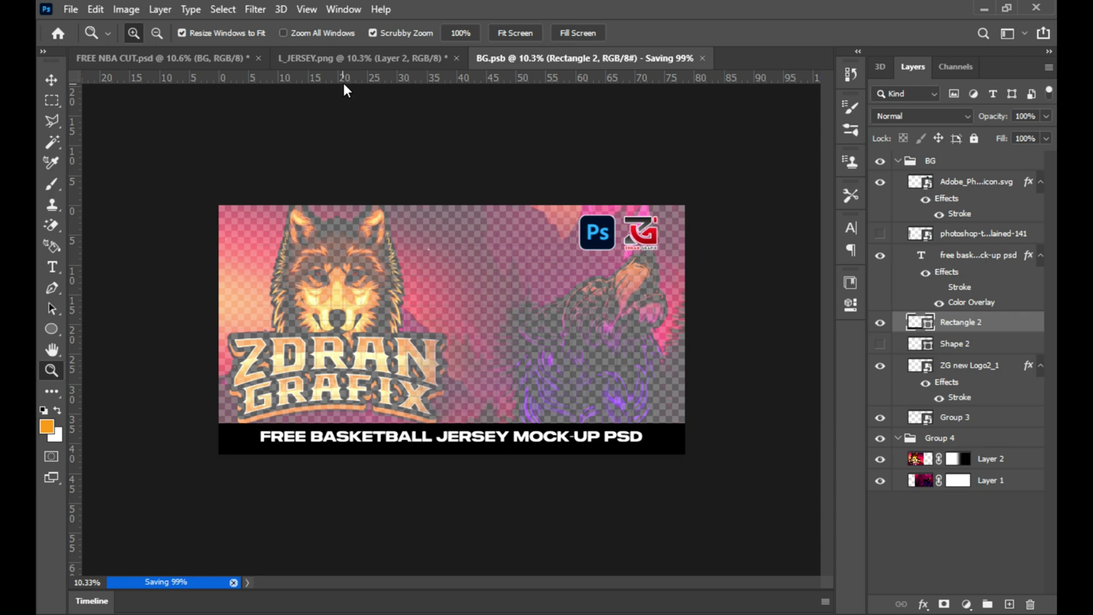
- Close L_JERSEY.png without saving and return to BG.psb
left_click(355, 57)
key("ctrl+w")
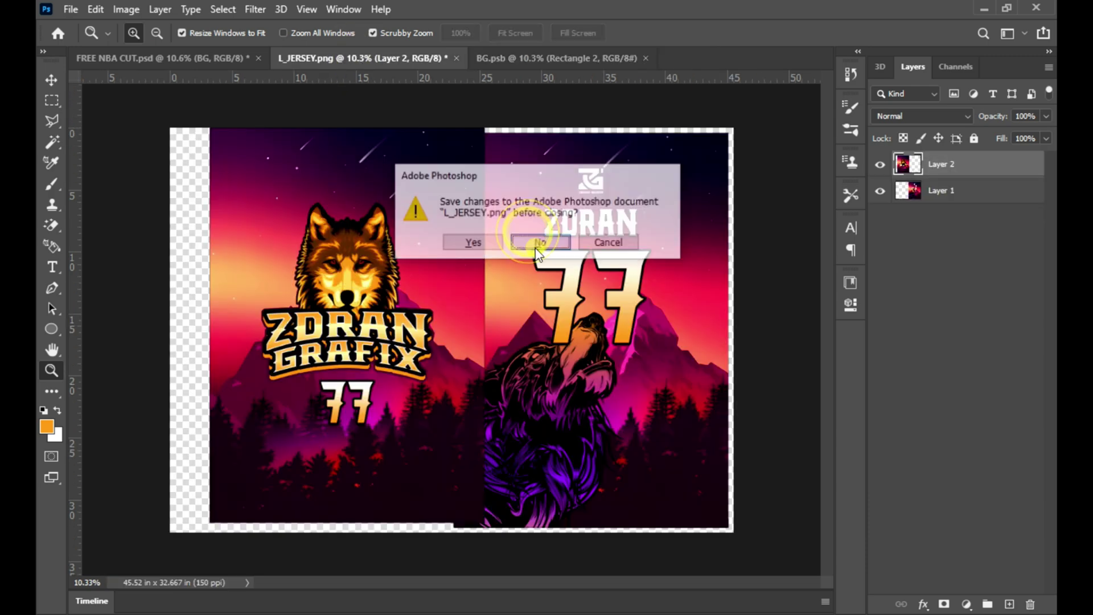
key("n")
left_click(190, 58)
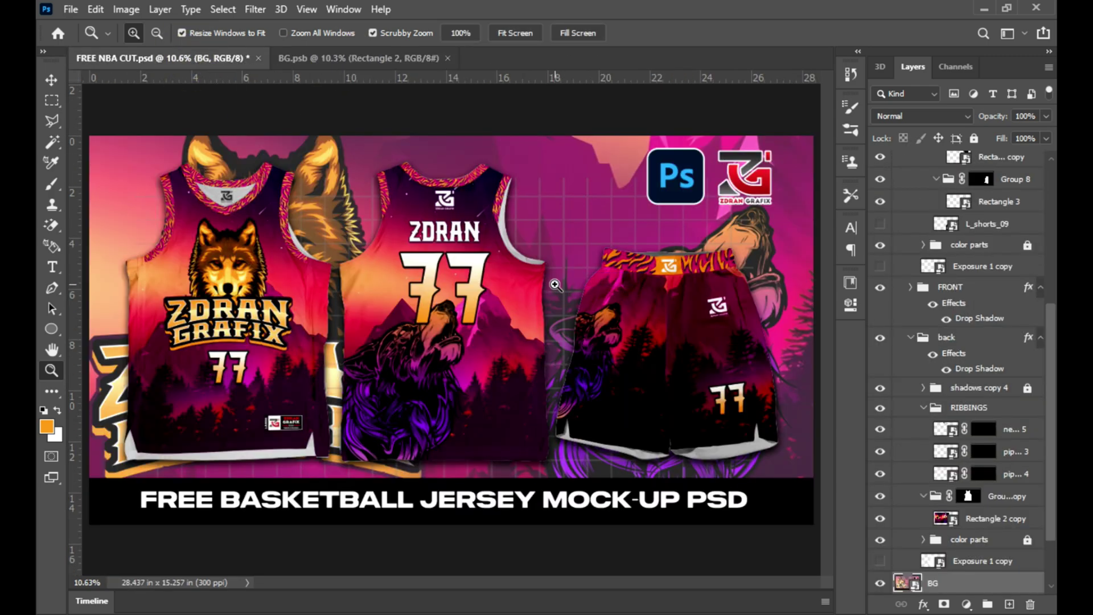
left_click(389, 63)
- Add a bright blue (#008aff) Solid Color fill layer above Group 4
left_click(956, 438)
left_click(966, 604)
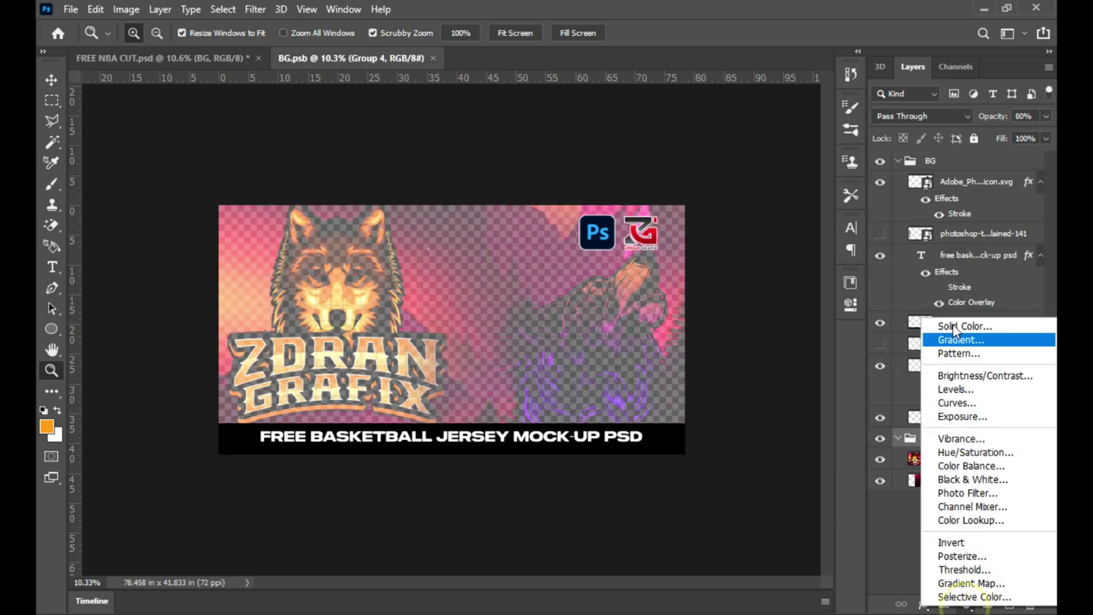
left_click(964, 325)
left_click(644, 395)
left_click(784, 422)
left_click_drag(749, 420, 909, 329)
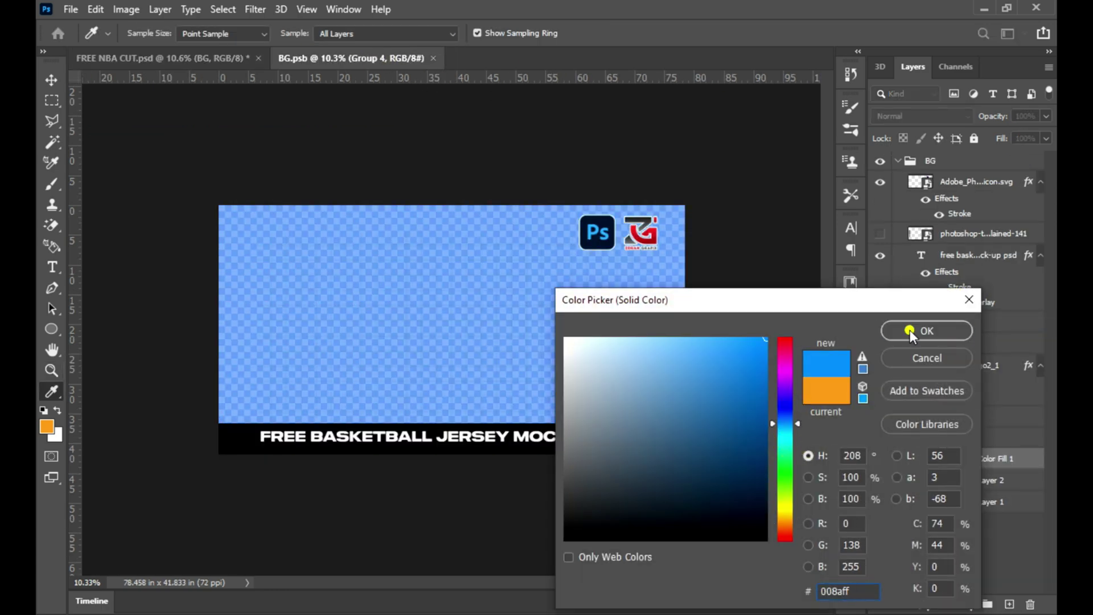
left_click(908, 330)
- Set the fill's blend mode to Color, check the mockup, and close BG.psb
left_click(958, 114)
left_click(892, 489)
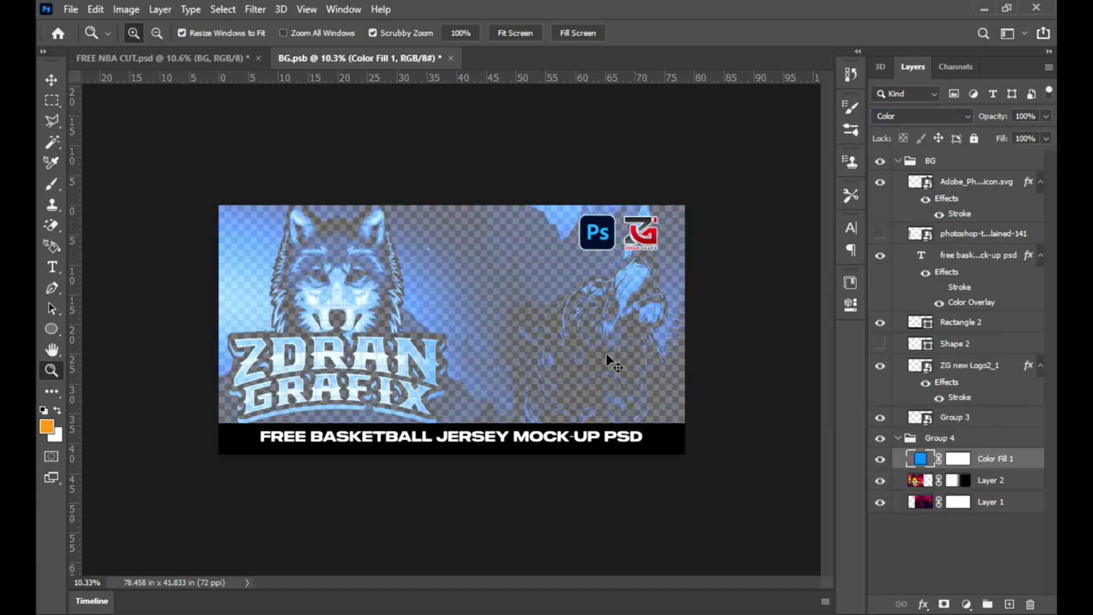
left_click(152, 58)
left_click(414, 62)
key("ctrl+w")
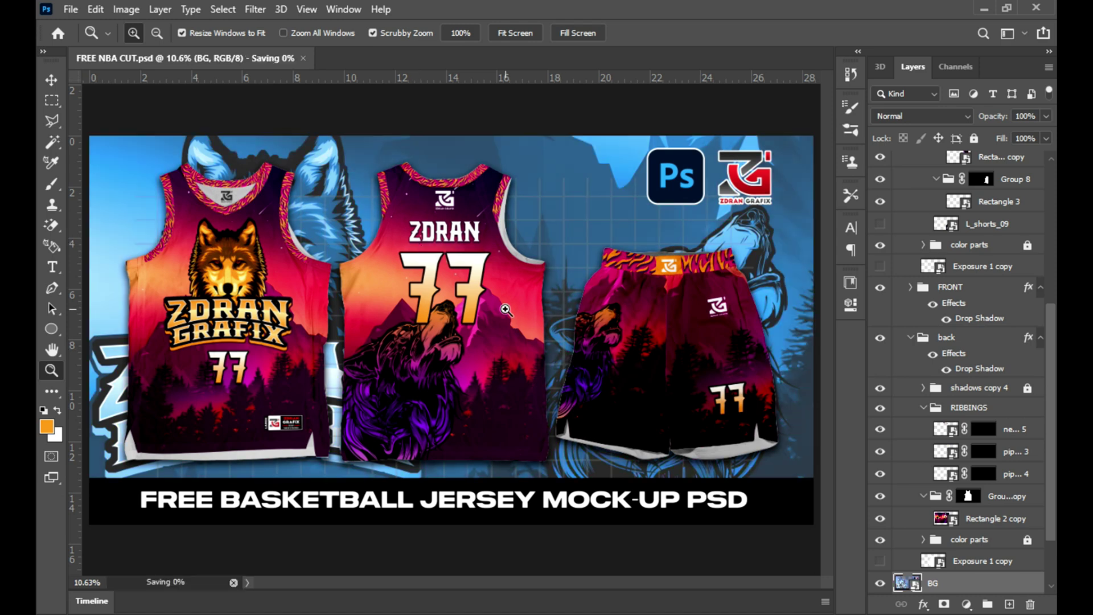
- Save a copy of the mockup to this computer as a quality-12 JPEG named FREE NBA CUT
right_click(402, 236)
left_click(427, 254)
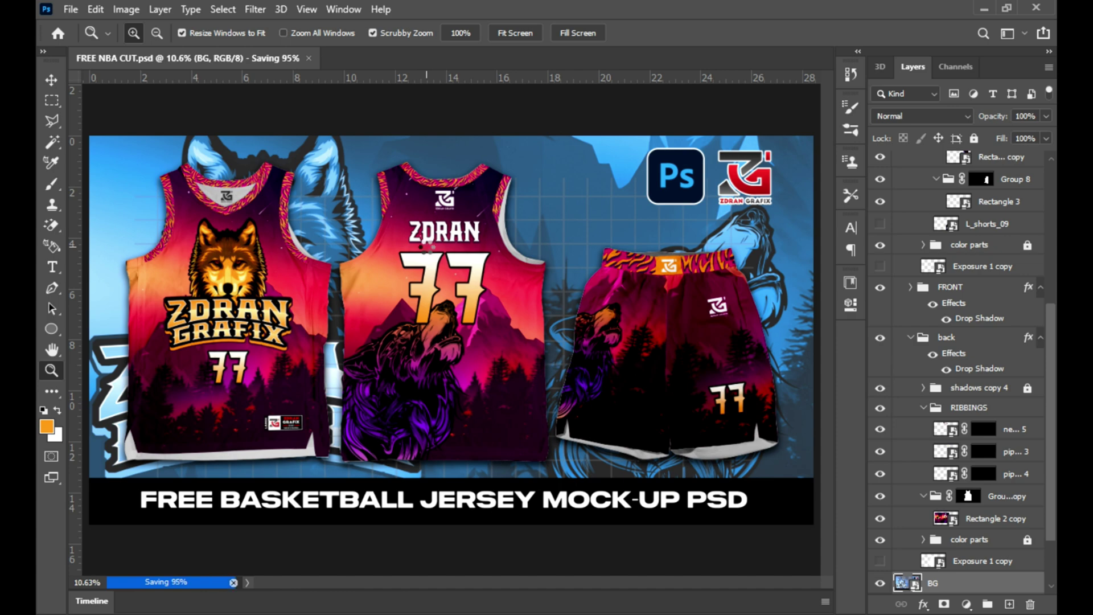
key("ctrl+shift+s")
left_click(610, 471)
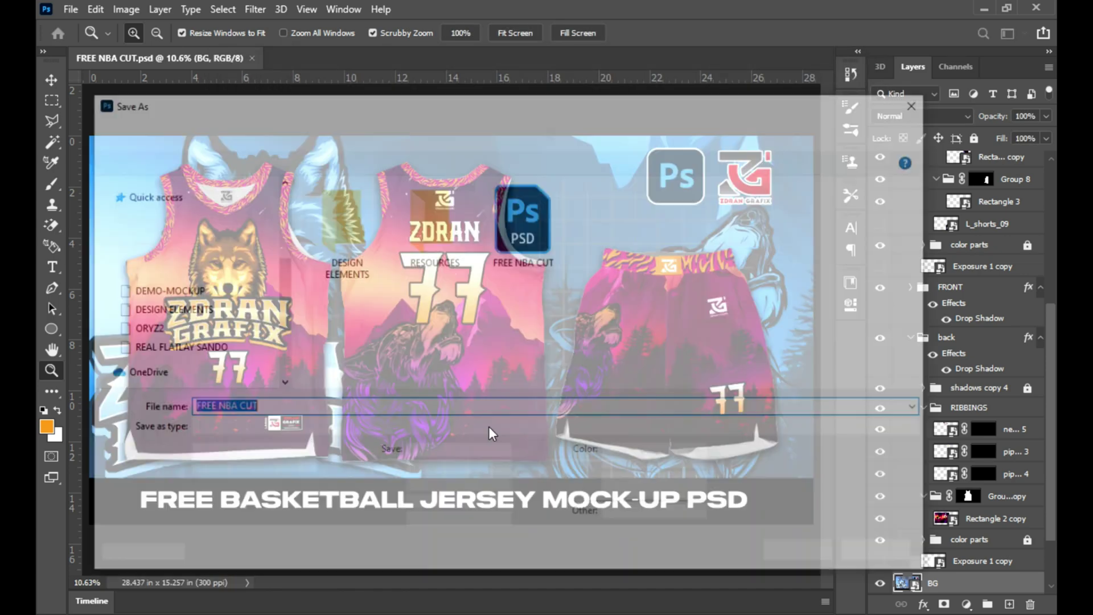
left_click(489, 428)
left_click(490, 210)
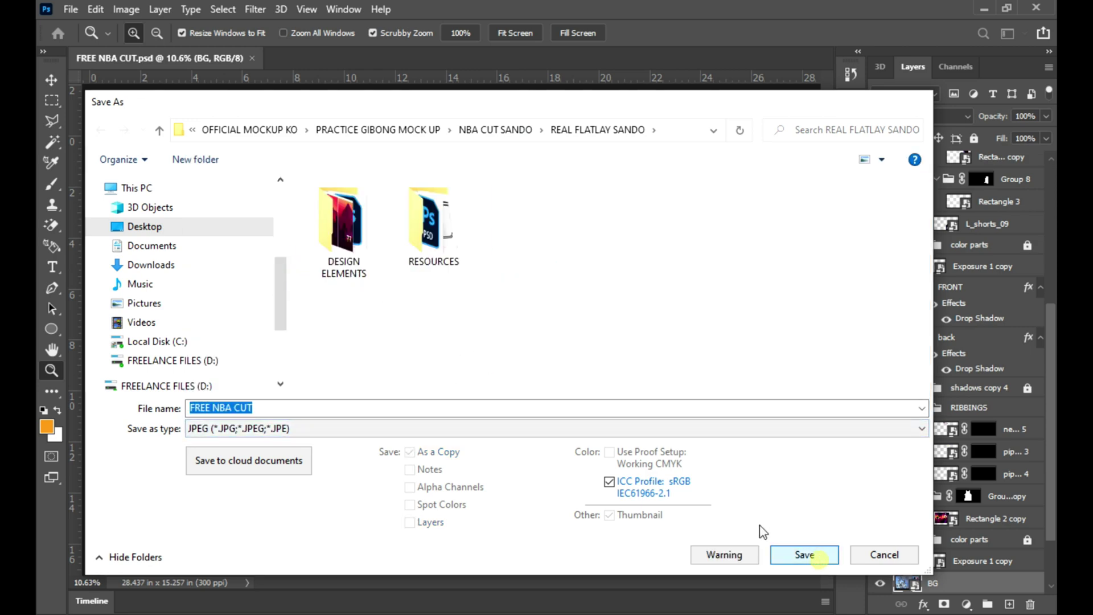
left_click(804, 555)
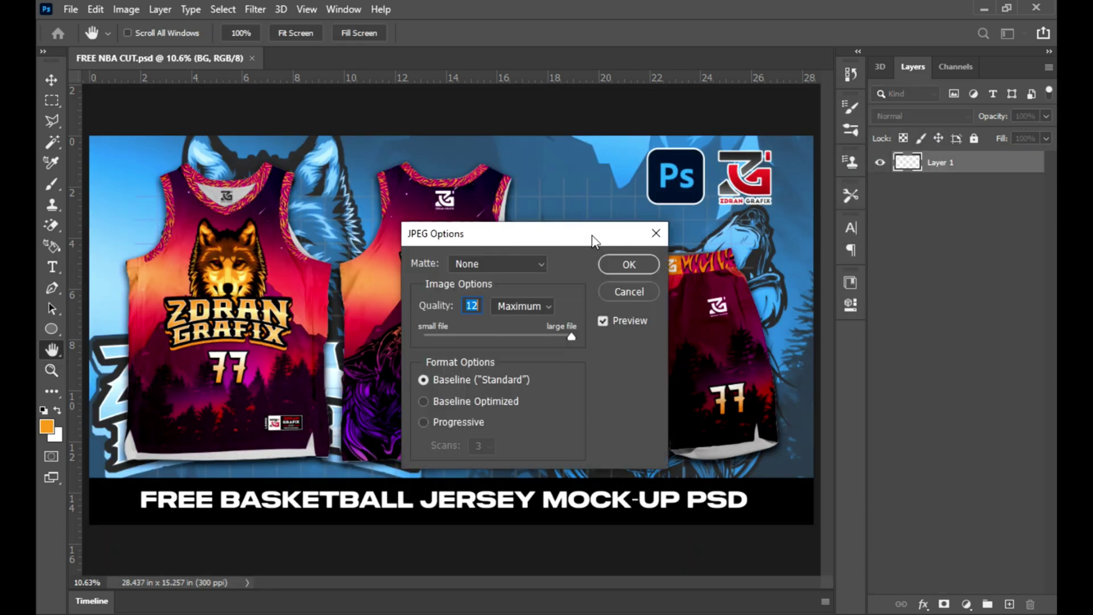
left_click(609, 260)
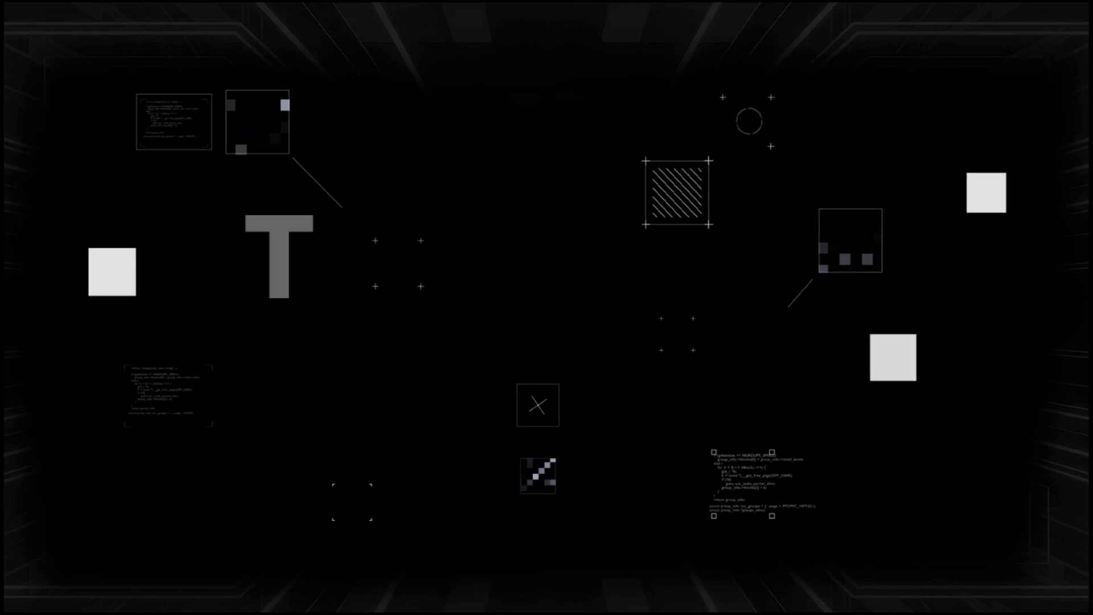